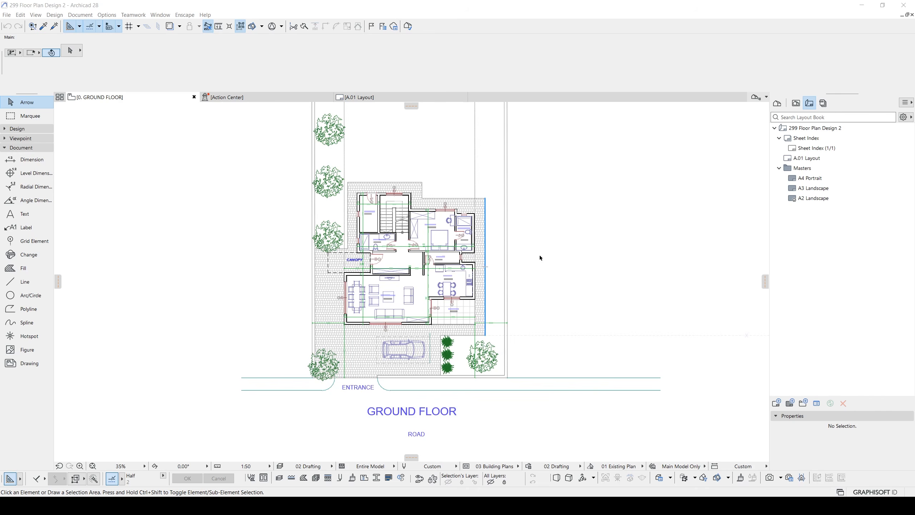
{"action": "scroll", "coordinate": [465, 256], "scroll_direction": "up", "scroll_amount": 2}
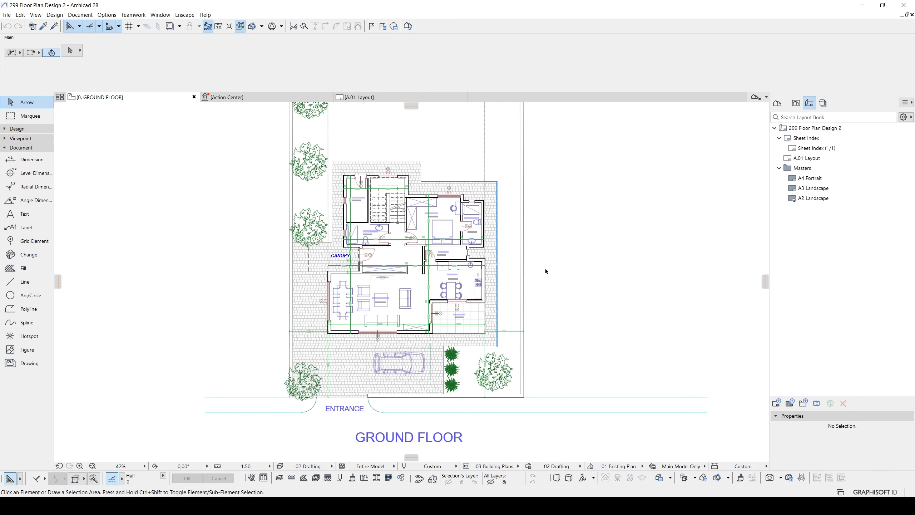
{"action": "scroll", "coordinate": [404, 265], "scroll_direction": "up", "scroll_amount": 2}
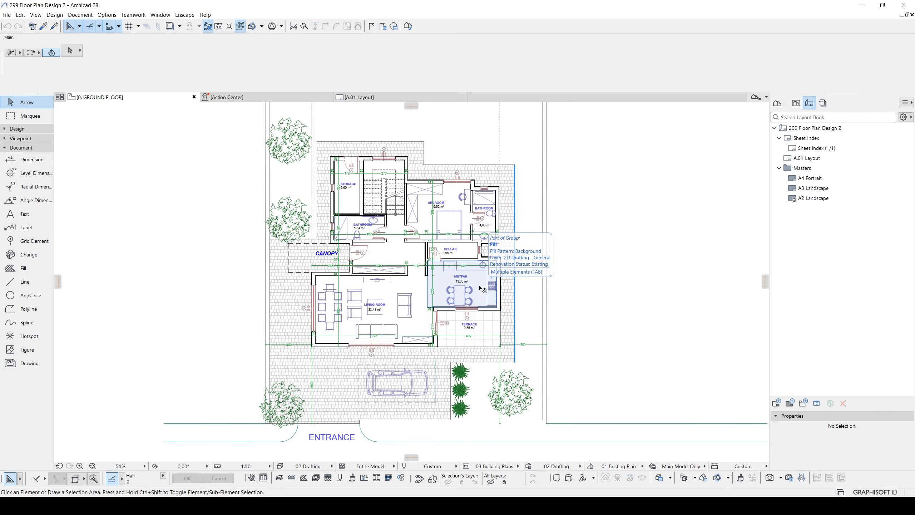
{"action": "scroll", "coordinate": [537, 240], "scroll_direction": "up", "scroll_amount": 2}
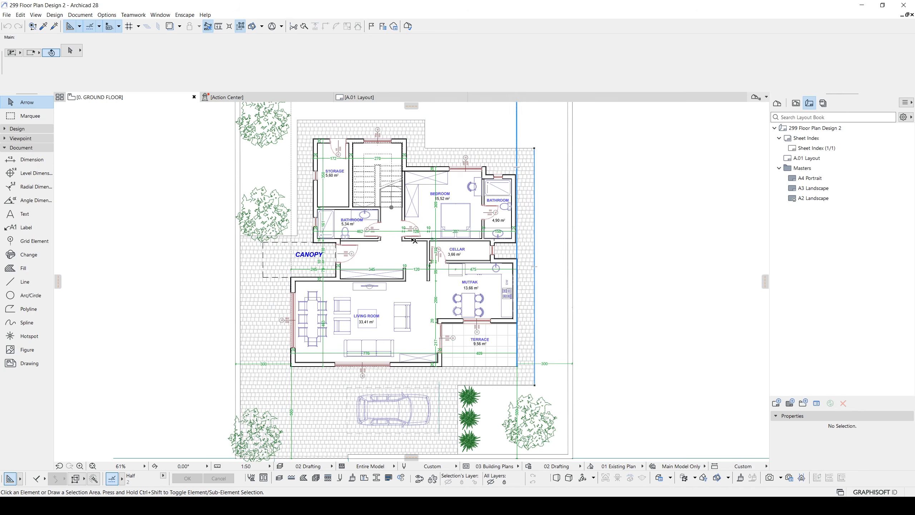
{"action": "scroll", "coordinate": [414, 241], "scroll_direction": "up", "scroll_amount": 5}
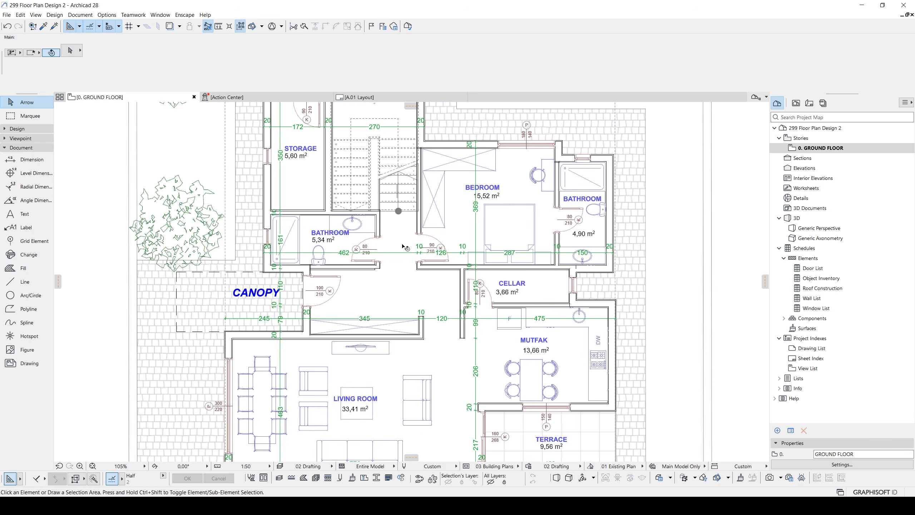
- Assign the ten interior walls around the hall, cellar, lower-left bathroom, storage and stairwell to the Structural - Combined layer
{"action": "scroll", "coordinate": [406, 247], "scroll_direction": "down", "scroll_amount": 4}
{"action": "scroll", "coordinate": [409, 285], "scroll_direction": "up", "scroll_amount": 6}
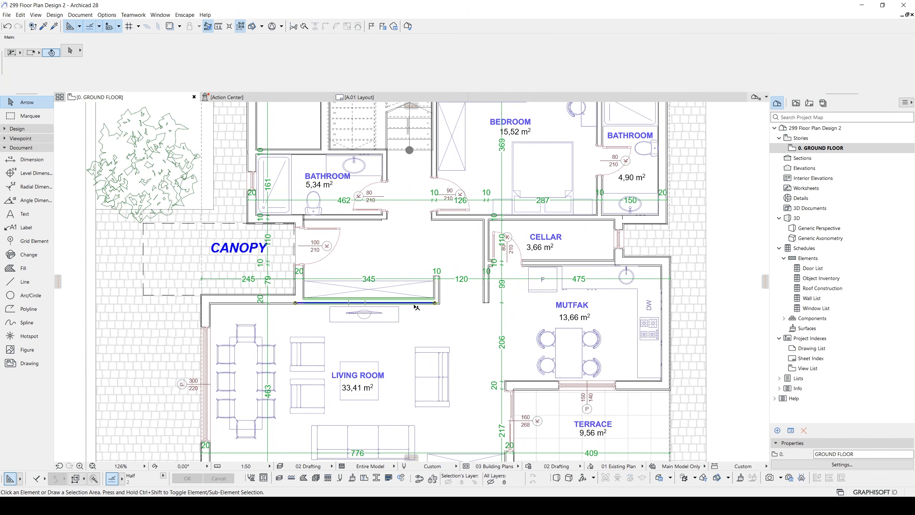
{"action": "left_click", "coordinate": [416, 306]}
{"action": "left_click", "coordinate": [437, 289], "text": "shift"}
{"action": "left_click", "coordinate": [487, 259], "text": "shift"}
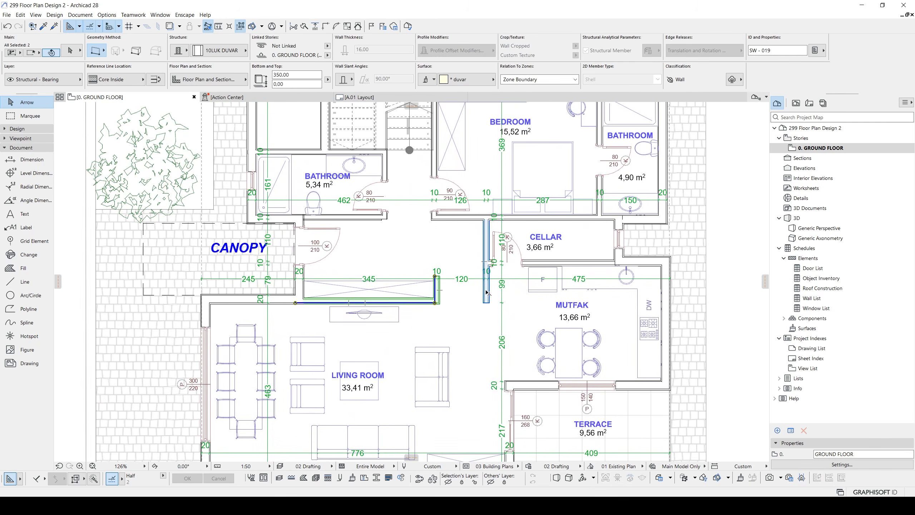
{"action": "left_click", "coordinate": [549, 263], "text": "shift"}
{"action": "left_click", "coordinate": [531, 218], "text": "shift"}
{"action": "left_click", "coordinate": [320, 217], "text": "shift"}
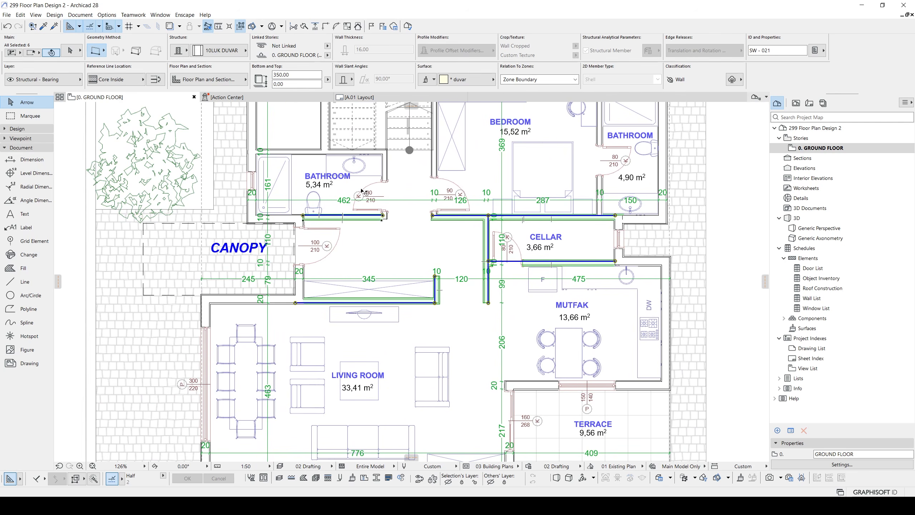
{"action": "left_click", "coordinate": [383, 172], "text": "shift"}
{"action": "left_click", "coordinate": [302, 154], "text": "shift"}
{"action": "left_click", "coordinate": [321, 135], "text": "shift"}
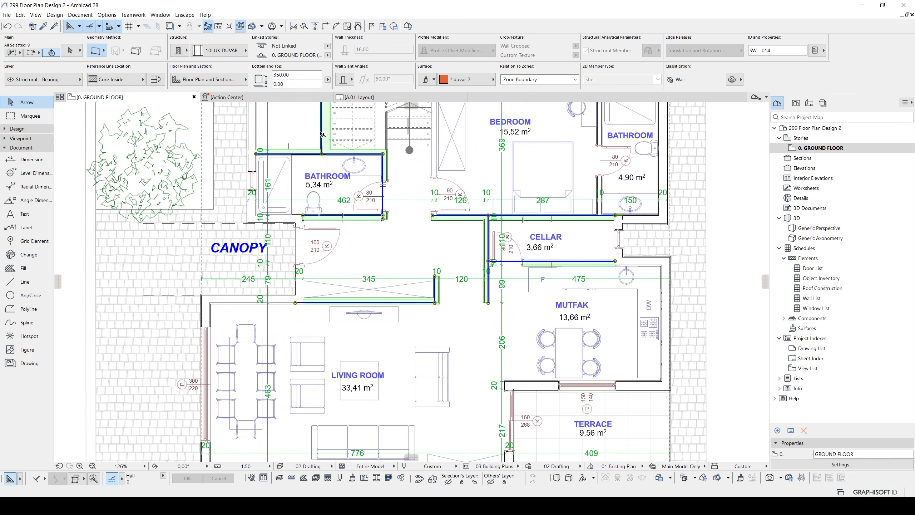
{"action": "middle_click_drag", "start_coordinate": [326, 107], "coordinate": [311, 157]}
{"action": "scroll", "coordinate": [311, 157], "scroll_direction": "down", "scroll_amount": 1}
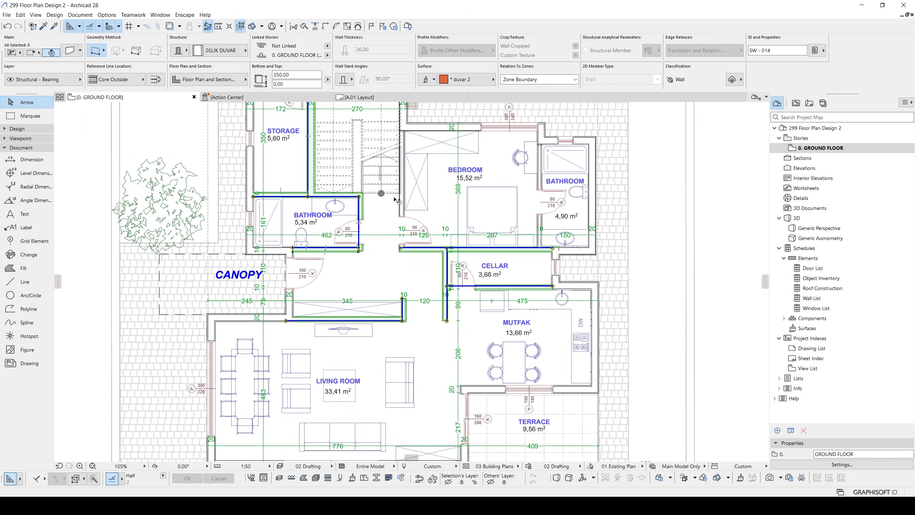
{"action": "scroll", "coordinate": [395, 198], "scroll_direction": "up", "scroll_amount": 2}
{"action": "left_click", "coordinate": [403, 199], "text": "shift"}
{"action": "scroll", "coordinate": [395, 209], "scroll_direction": "down", "scroll_amount": 3}
{"action": "middle_click_drag", "start_coordinate": [378, 230], "coordinate": [376, 258]}
{"action": "scroll", "coordinate": [376, 258], "scroll_direction": "down", "scroll_amount": 1}
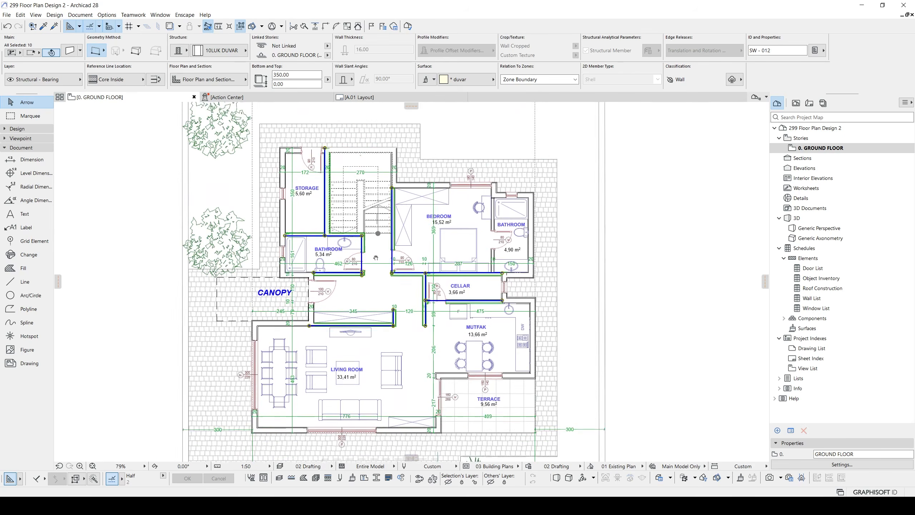
{"action": "scroll", "coordinate": [376, 258], "scroll_direction": "up", "scroll_amount": 1}
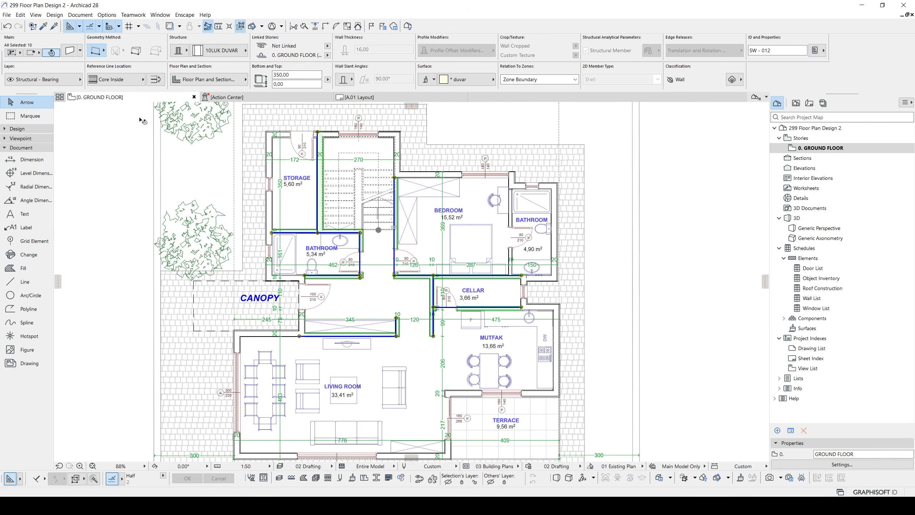
{"action": "left_click", "coordinate": [53, 81]}
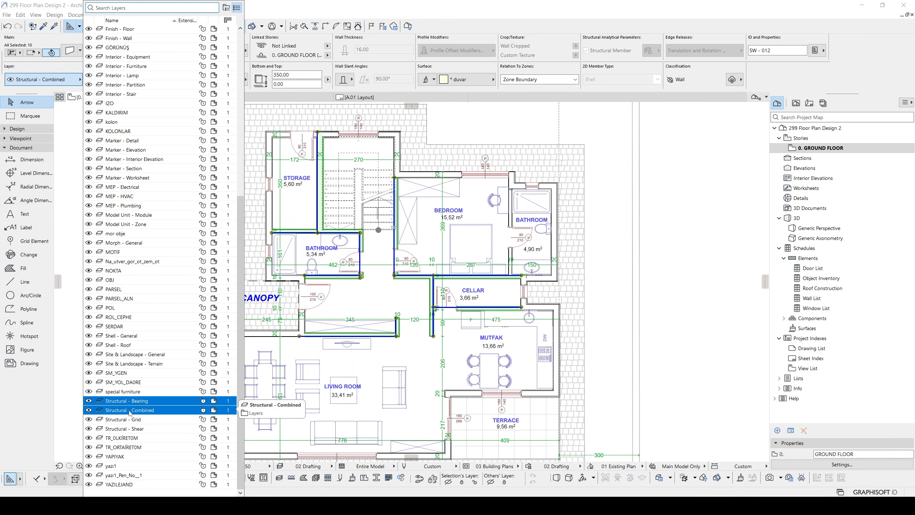
{"action": "left_click", "coordinate": [126, 411]}
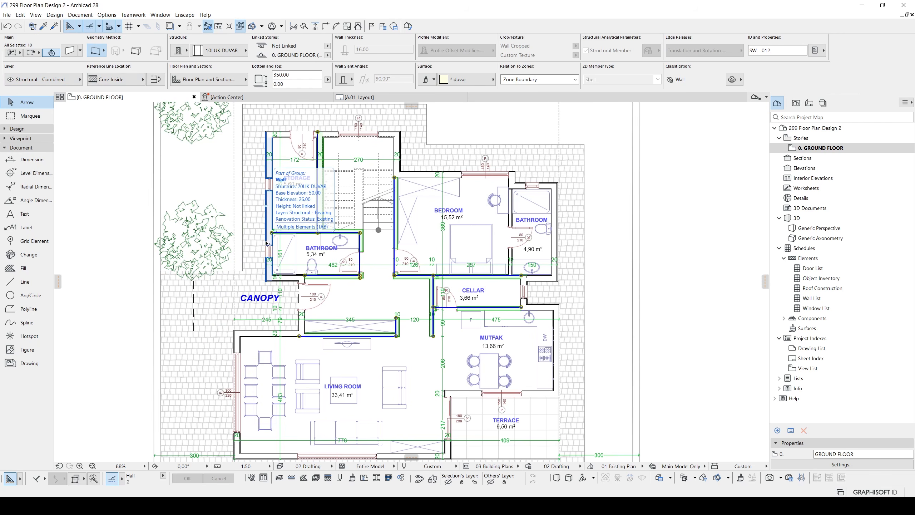
- Compare the layer and structure of the exterior wall below the canopy with those of the adjoining interior living room wall
{"action": "middle_click_drag", "start_coordinate": [267, 243], "coordinate": [291, 217]}
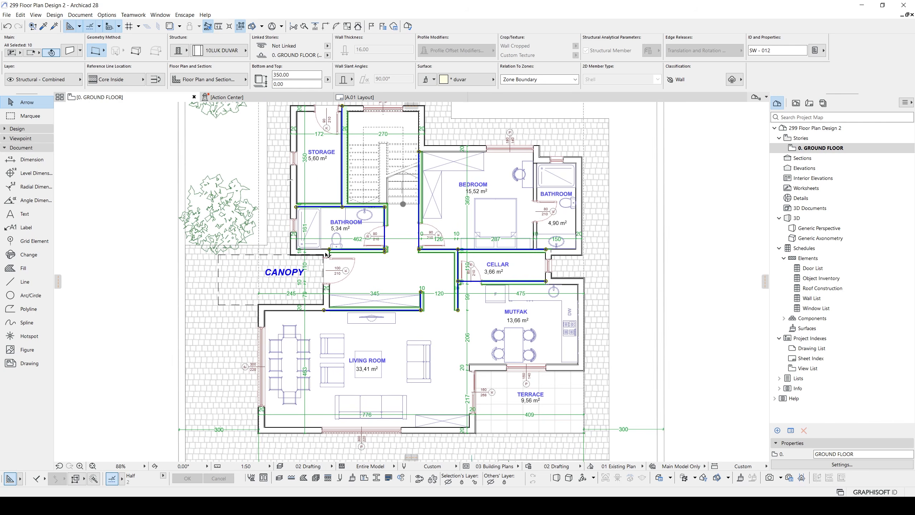
{"action": "left_click", "coordinate": [292, 308]}
{"action": "scroll", "coordinate": [291, 311], "scroll_direction": "up", "scroll_amount": 4}
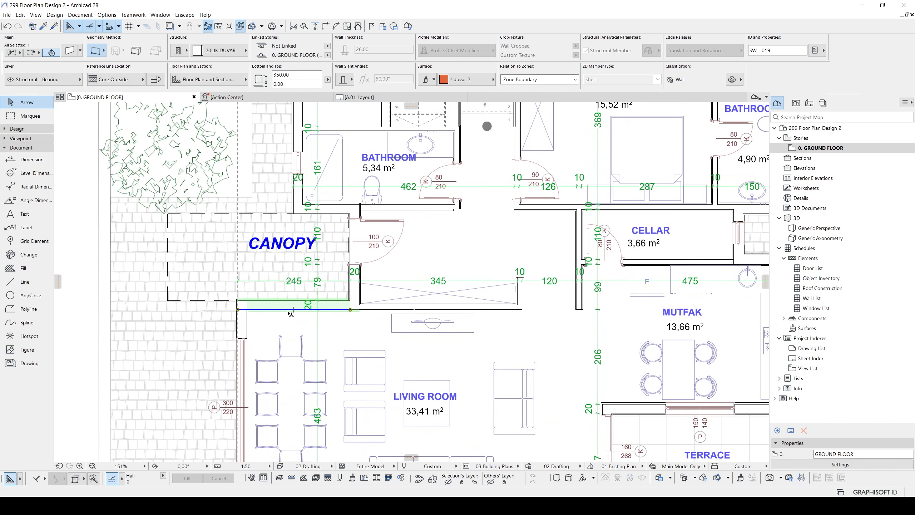
{"action": "left_click", "coordinate": [367, 310]}
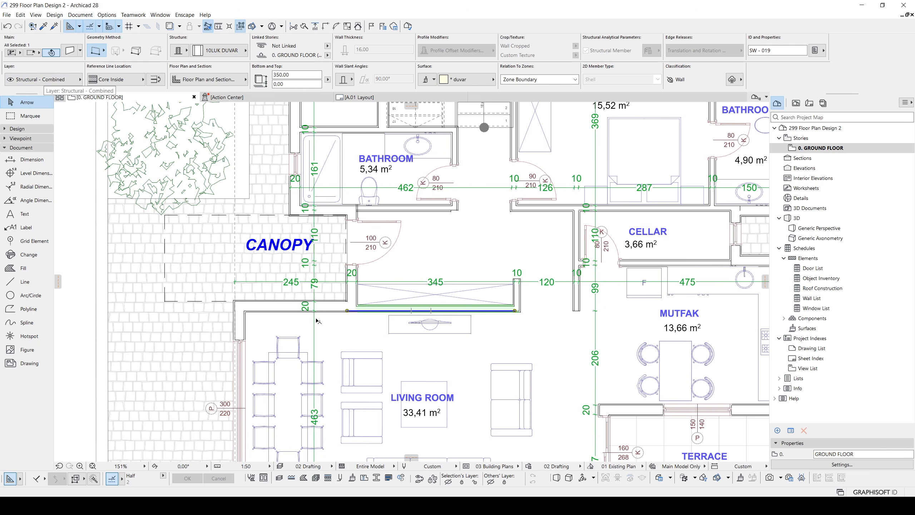
{"action": "left_click", "coordinate": [275, 311]}
{"action": "scroll", "coordinate": [289, 224], "scroll_direction": "down", "scroll_amount": 6}
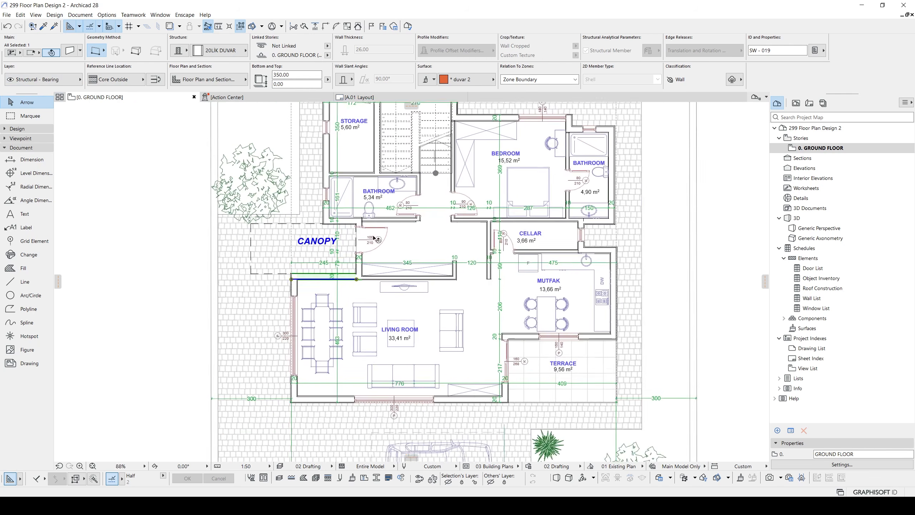
{"action": "key", "text": "Escape"}
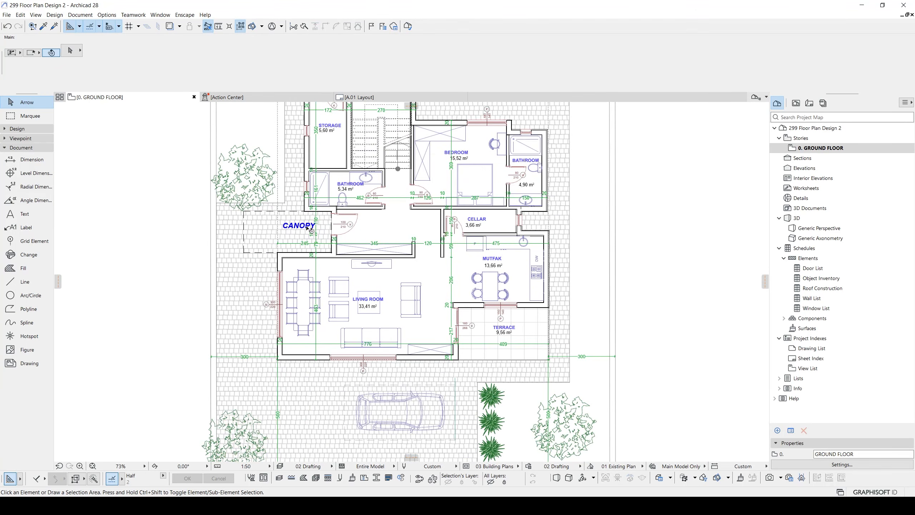
- Assign the three grass plants beside the parking area and all seven trees on the plot to the Site & Landscape - General layer
{"action": "middle_click_drag", "start_coordinate": [413, 368], "coordinate": [407, 286]}
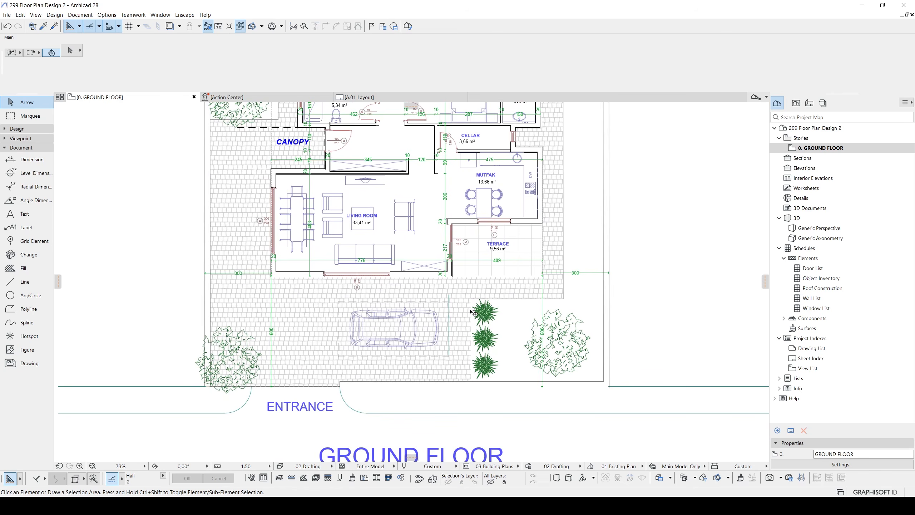
{"action": "scroll", "coordinate": [478, 306], "scroll_direction": "up", "scroll_amount": 1}
{"action": "scroll", "coordinate": [474, 304], "scroll_direction": "down", "scroll_amount": 2}
{"action": "scroll", "coordinate": [464, 297], "scroll_direction": "down", "scroll_amount": 1}
{"action": "middle_click_drag", "start_coordinate": [496, 206], "coordinate": [523, 248]}
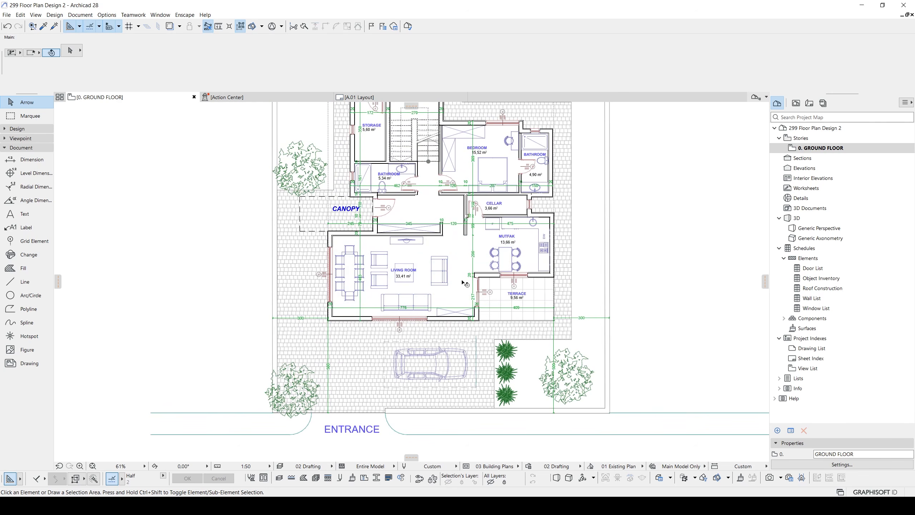
{"action": "left_click", "coordinate": [505, 350]}
{"action": "scroll", "coordinate": [505, 346], "scroll_direction": "down", "scroll_amount": 2}
{"action": "scroll", "coordinate": [501, 325], "scroll_direction": "up", "scroll_amount": 4}
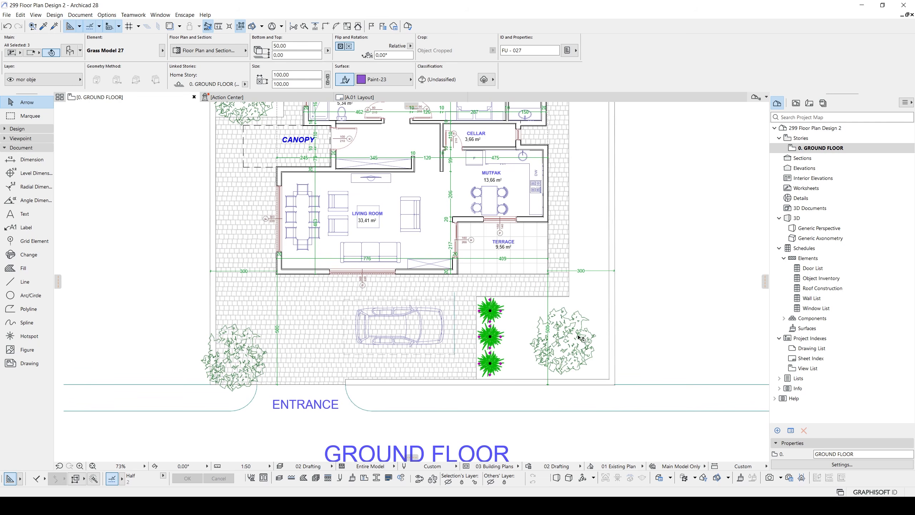
{"action": "left_click", "coordinate": [573, 349], "text": "shift"}
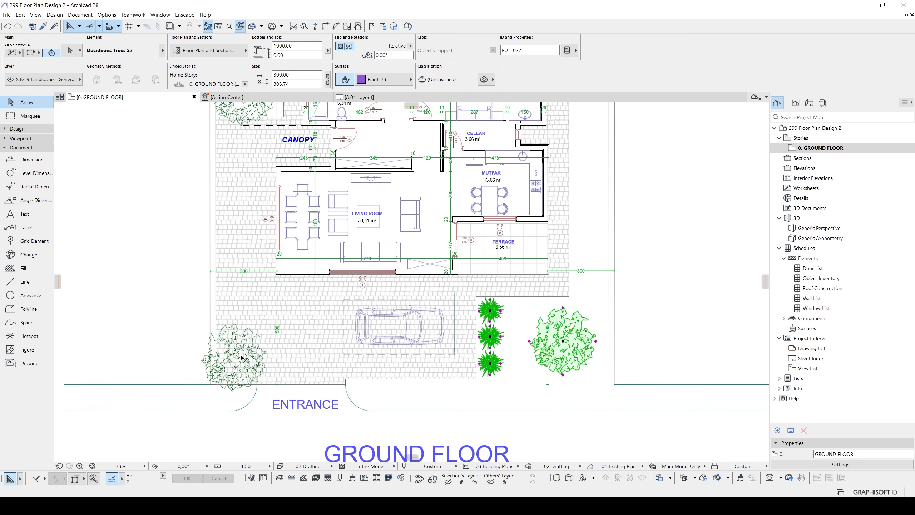
{"action": "left_click", "coordinate": [245, 359], "text": "shift"}
{"action": "middle_click_drag", "start_coordinate": [229, 199], "coordinate": [253, 370]}
{"action": "left_click", "coordinate": [273, 272], "text": "shift"}
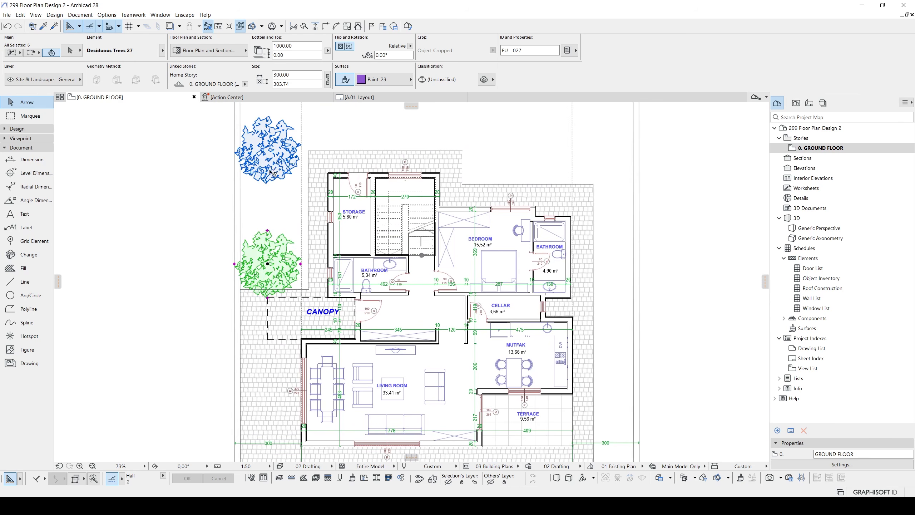
{"action": "left_click", "coordinate": [276, 165], "text": "shift"}
{"action": "scroll", "coordinate": [278, 165], "scroll_direction": "down", "scroll_amount": 2}
{"action": "middle_click_drag", "start_coordinate": [278, 165], "coordinate": [289, 281]}
{"action": "left_click", "coordinate": [283, 195], "text": "shift"}
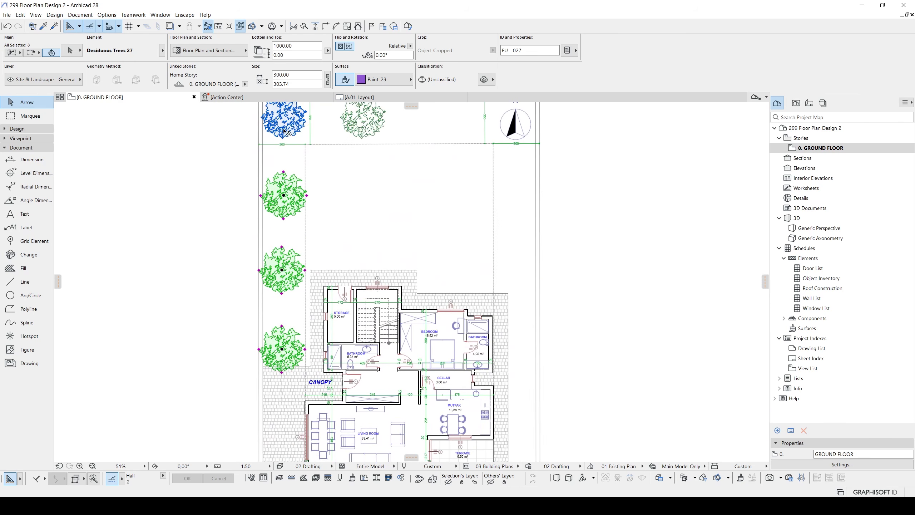
{"action": "left_click", "coordinate": [284, 121], "text": "shift"}
{"action": "left_click", "coordinate": [362, 135], "text": "shift"}
{"action": "middle_click_drag", "start_coordinate": [363, 135], "coordinate": [348, 214]}
{"action": "scroll", "coordinate": [347, 215], "scroll_direction": "down", "scroll_amount": 1}
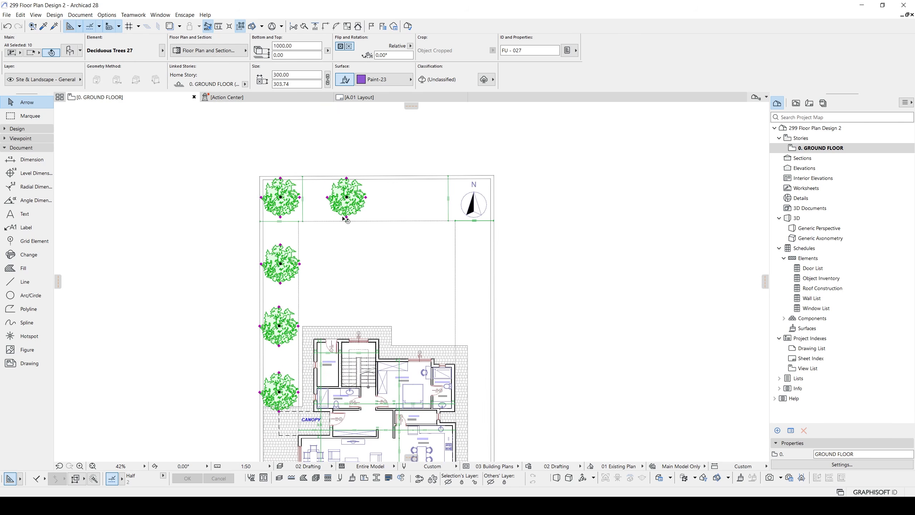
{"action": "left_click", "coordinate": [68, 78]}
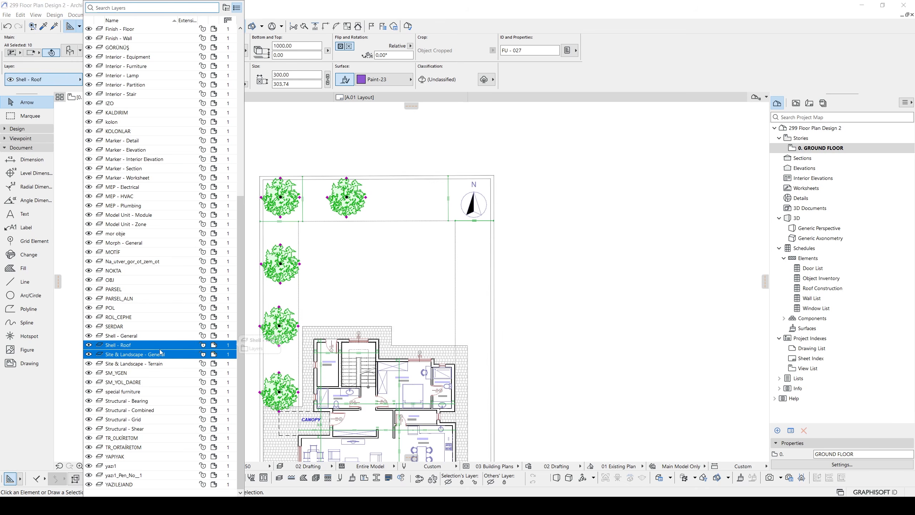
{"action": "left_click", "coordinate": [171, 353]}
{"action": "key", "text": "Escape"}
- Create a new layout in the Layout Book with a blank name, based on the A3 Landscape master layout
{"action": "middle_click_drag", "start_coordinate": [365, 439], "coordinate": [409, 292]}
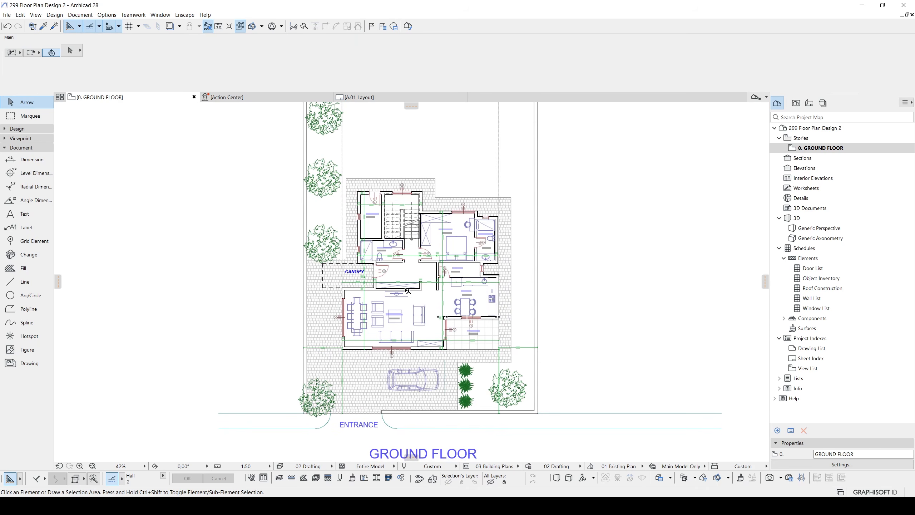
{"action": "left_click", "coordinate": [810, 104]}
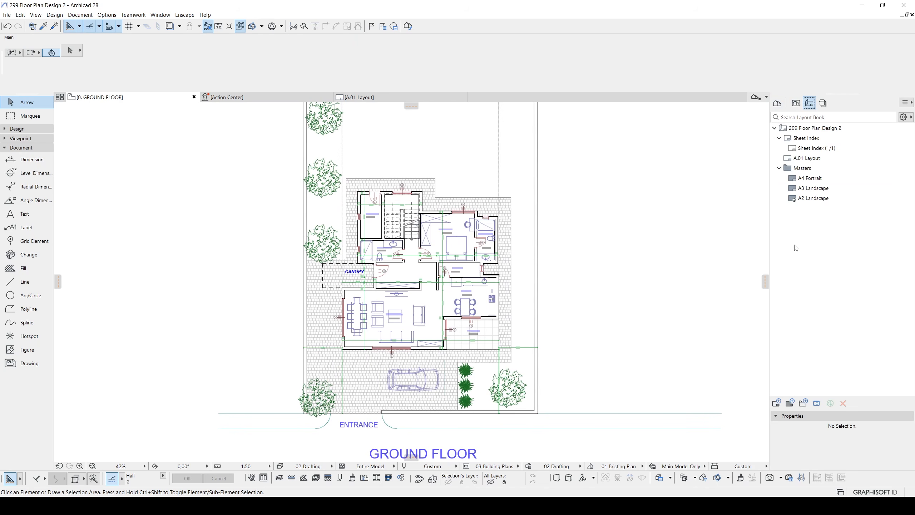
{"action": "left_click", "coordinate": [777, 404]}
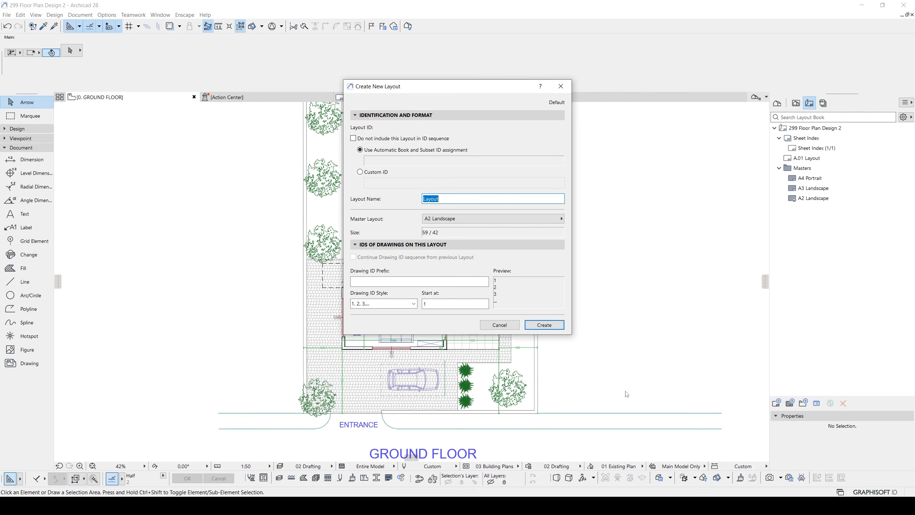
{"action": "type", "text": "\""}
{"action": "left_click_drag", "start_coordinate": [442, 88], "coordinate": [672, 152]}
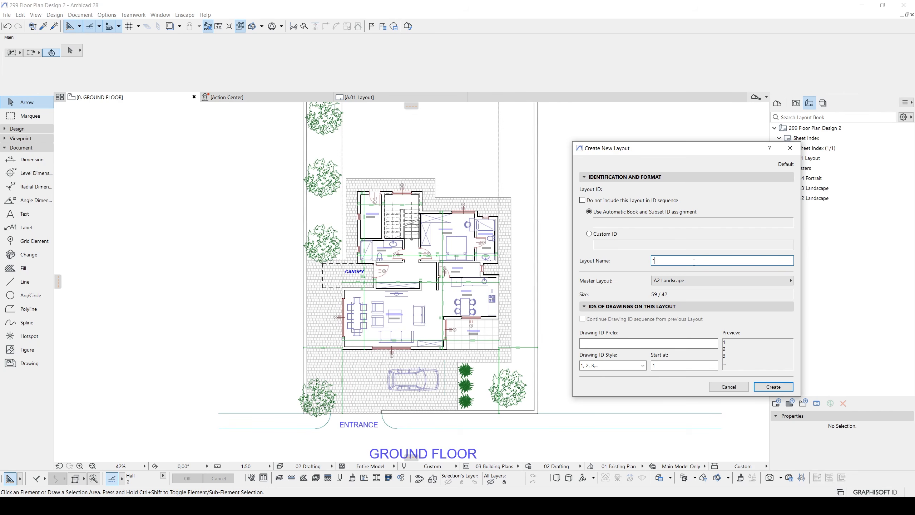
{"action": "left_click", "coordinate": [673, 282]}
{"action": "left_click", "coordinate": [820, 289]}
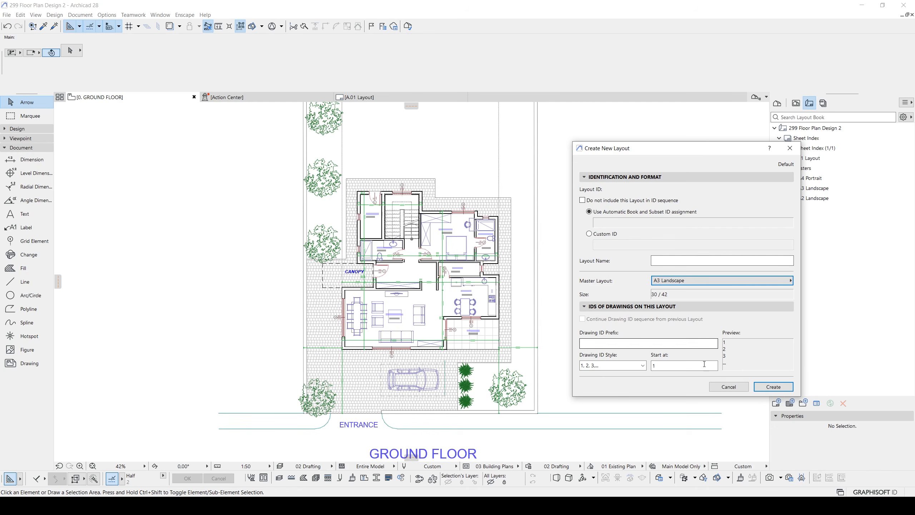
{"action": "left_click", "coordinate": [774, 389]}
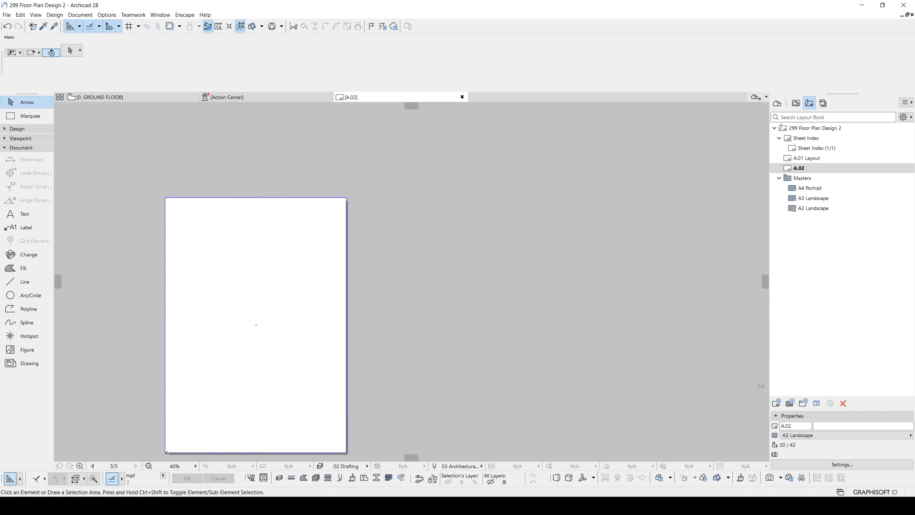
- Rename the A3 Landscape master layout as A3 Portrait, with its orientation set to portrait
{"action": "double_click", "coordinate": [810, 197]}
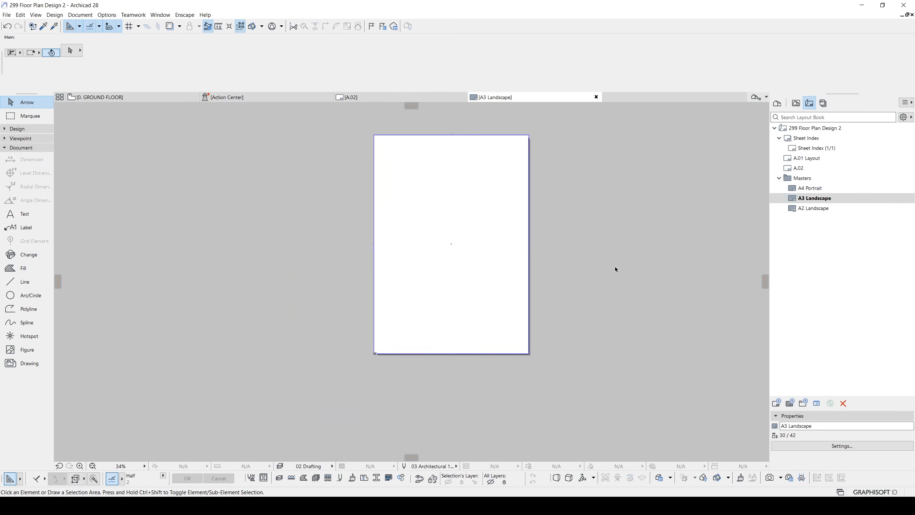
{"action": "left_click", "coordinate": [820, 446]}
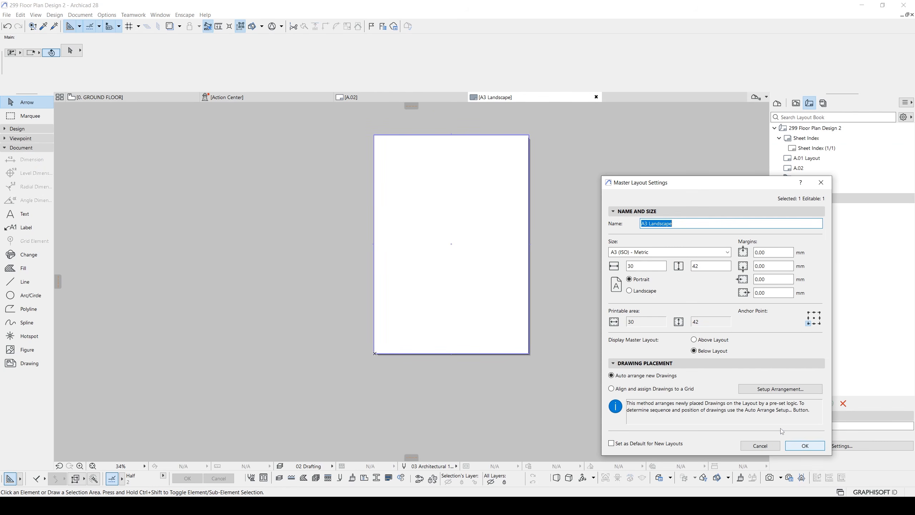
{"action": "left_click", "coordinate": [631, 291]}
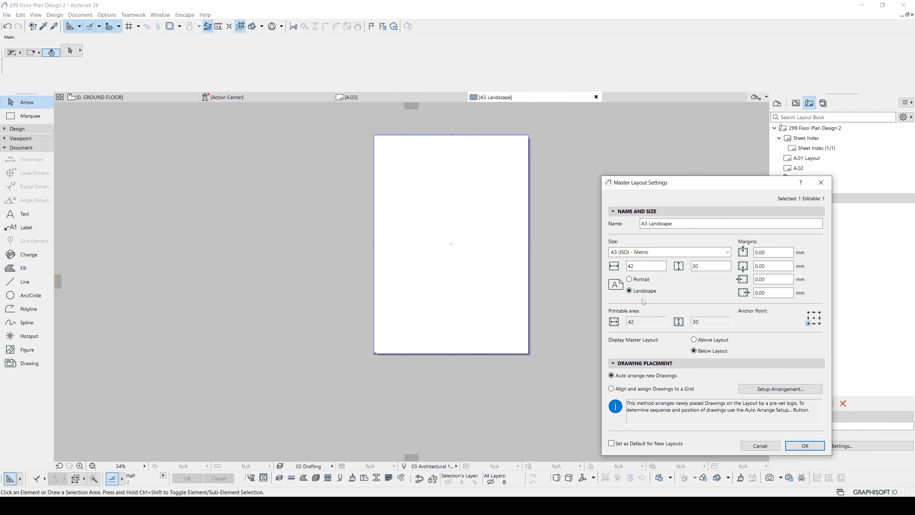
{"action": "left_click", "coordinate": [629, 280]}
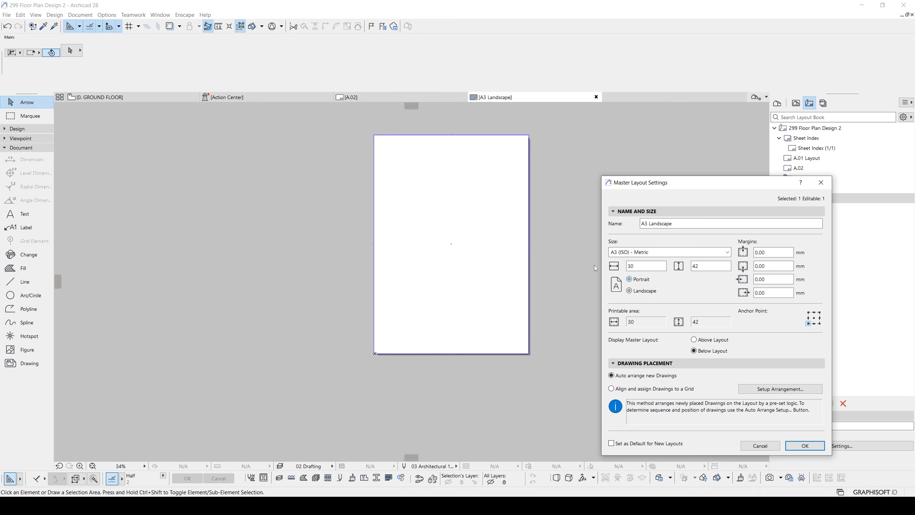
{"action": "double_click", "coordinate": [676, 224]}
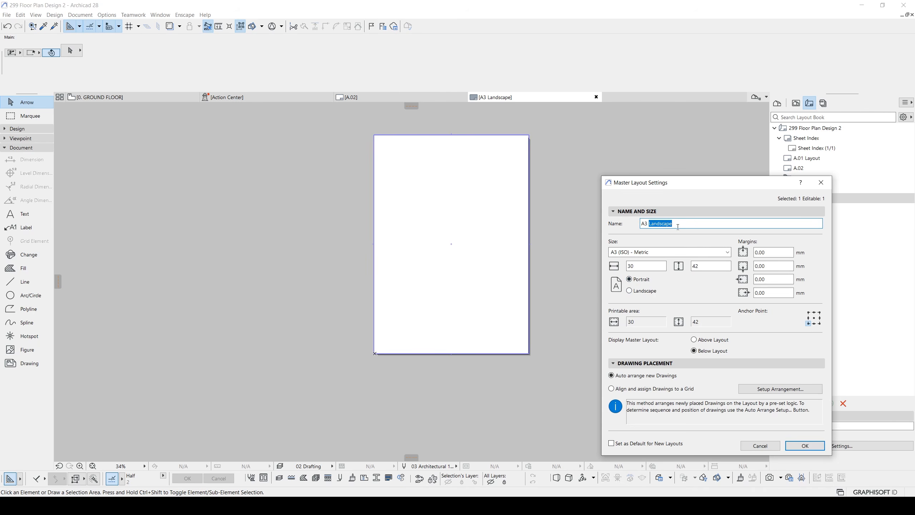
{"action": "type", "text": "p"}
{"action": "left_click", "coordinate": [796, 449]}
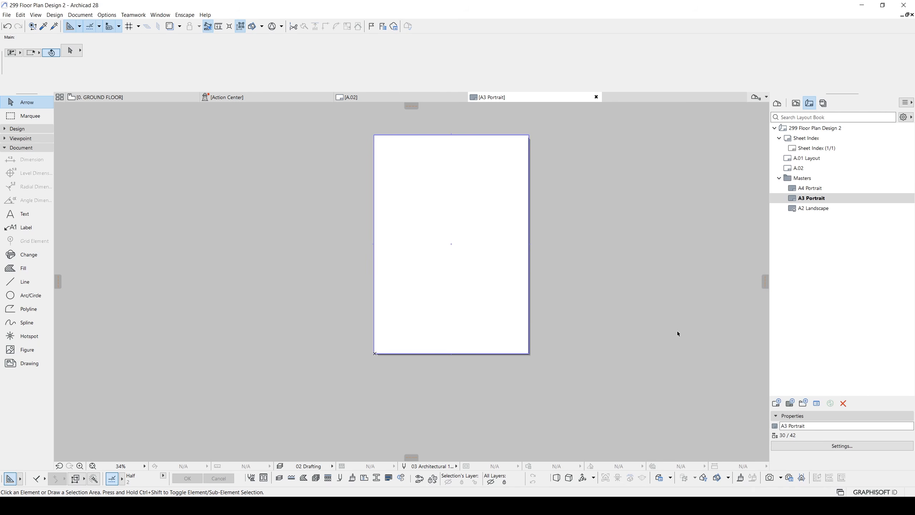
- Open the A.01 layout and locate the saved ground floor view in the View Map
{"action": "double_click", "coordinate": [808, 158]}
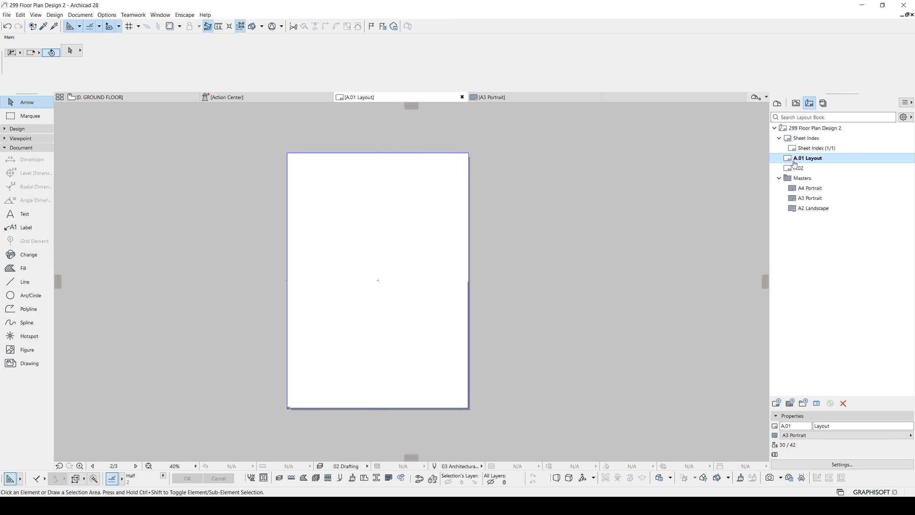
{"action": "middle_click_drag", "start_coordinate": [385, 190], "coordinate": [471, 190]}
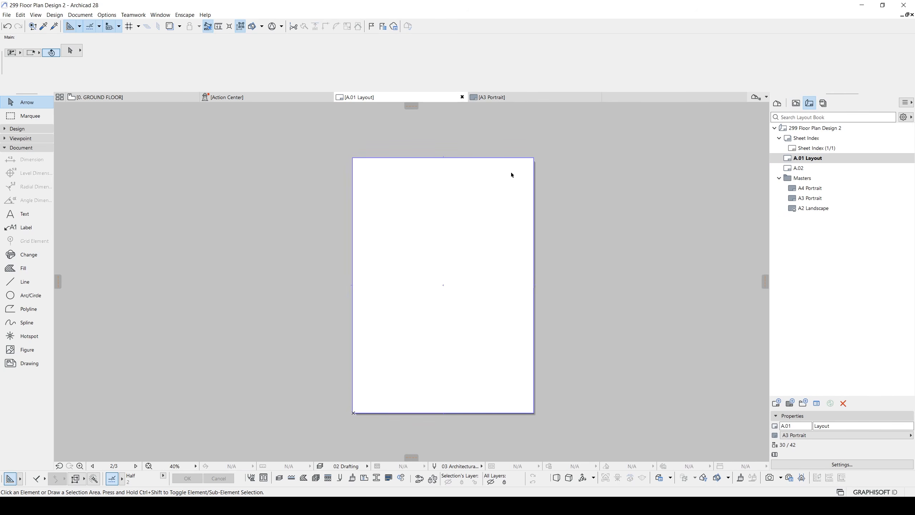
{"action": "left_click", "coordinate": [795, 103]}
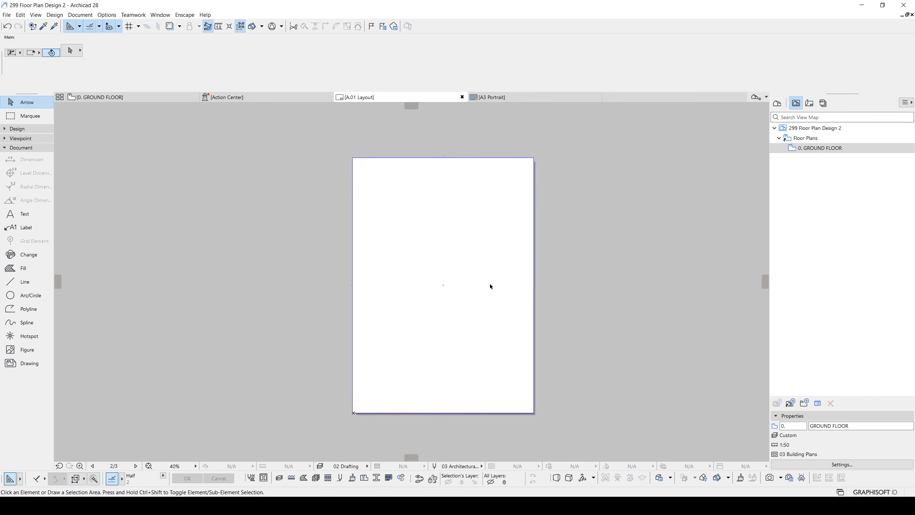
{"action": "left_click", "coordinate": [816, 150]}
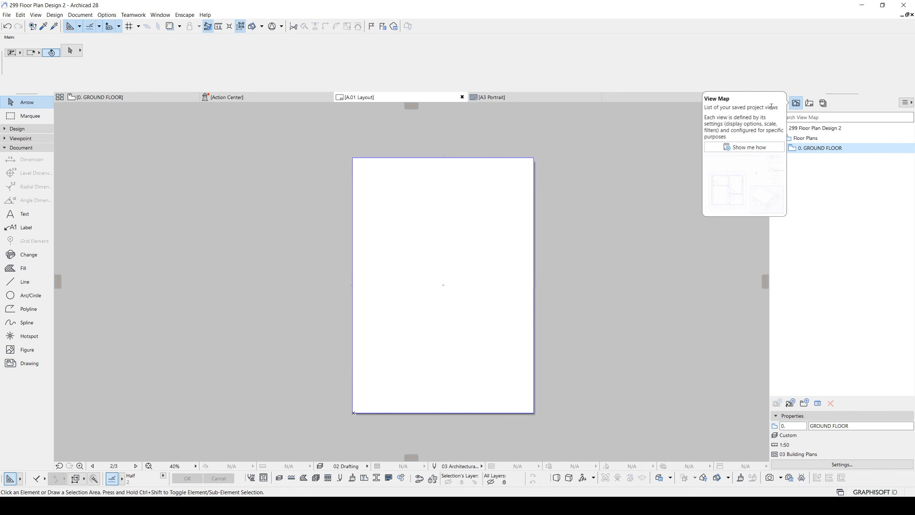
- Open the ground floor story from the Project Map as the source for the saved view
{"action": "left_click", "coordinate": [778, 104]}
{"action": "left_click", "coordinate": [796, 105]}
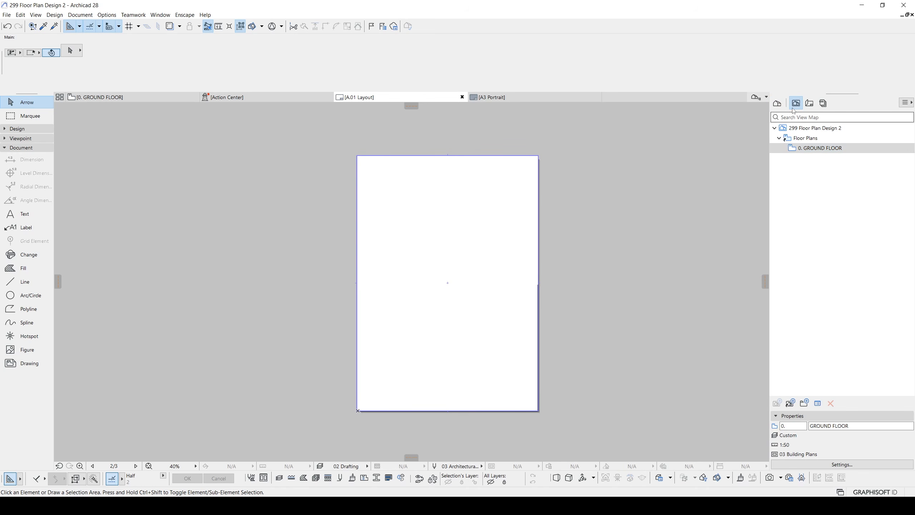
{"action": "left_click", "coordinate": [777, 104]}
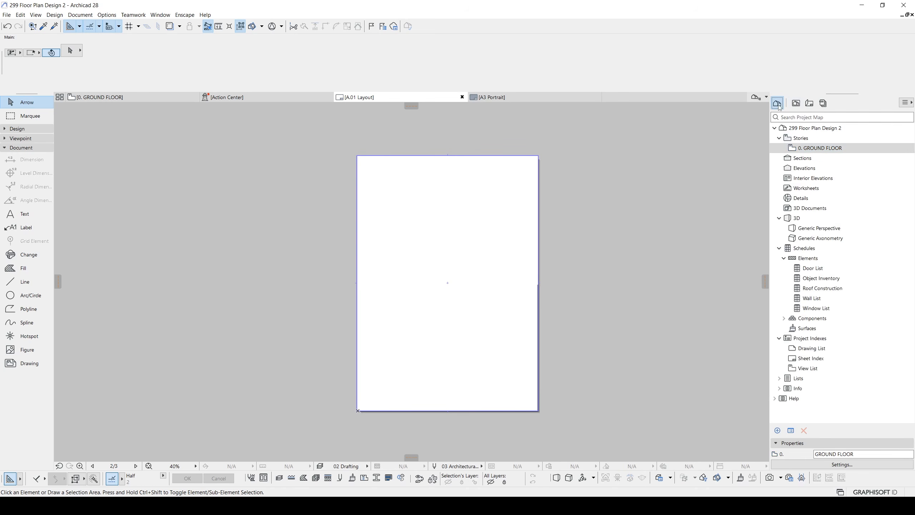
{"action": "left_click", "coordinate": [796, 104]}
{"action": "double_click", "coordinate": [802, 138]}
{"action": "left_click", "coordinate": [777, 104]}
{"action": "double_click", "coordinate": [815, 150]}
{"action": "middle_click_drag", "start_coordinate": [501, 183], "coordinate": [530, 211]}
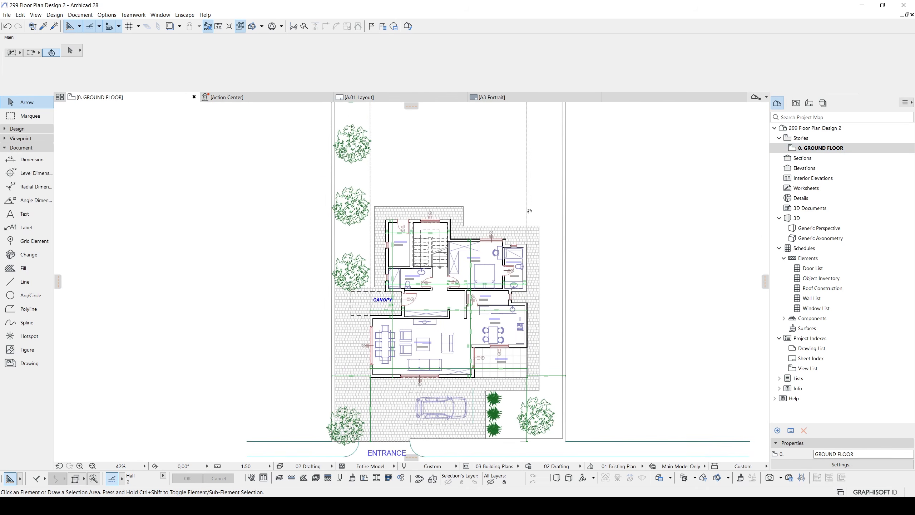
{"action": "middle_click_drag", "start_coordinate": [398, 262], "coordinate": [409, 252]}
- Update the saved ground floor view with the current window's settings and open that view
{"action": "left_click", "coordinate": [796, 104]}
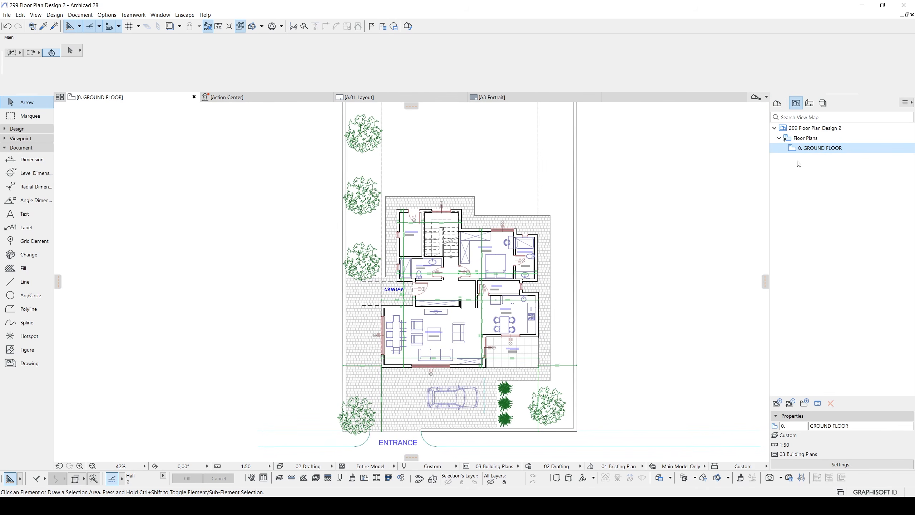
{"action": "left_click", "coordinate": [839, 464]}
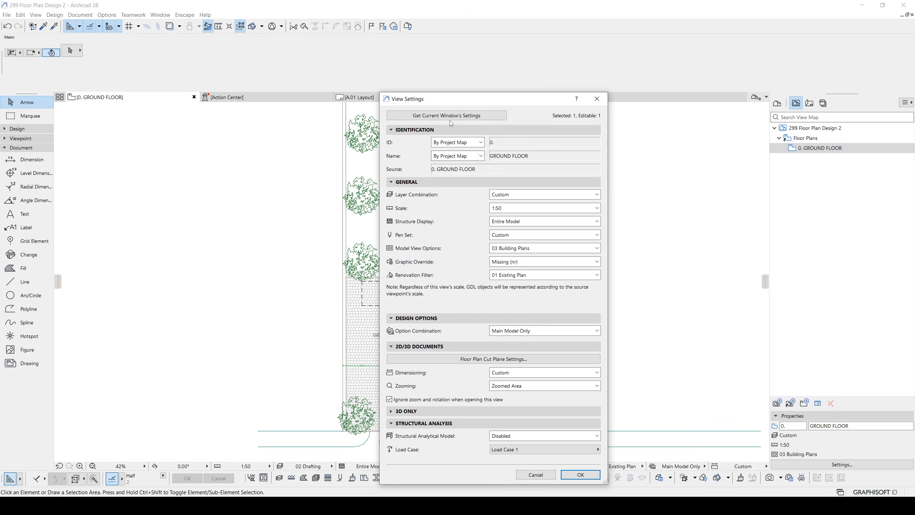
{"action": "left_click", "coordinate": [451, 118]}
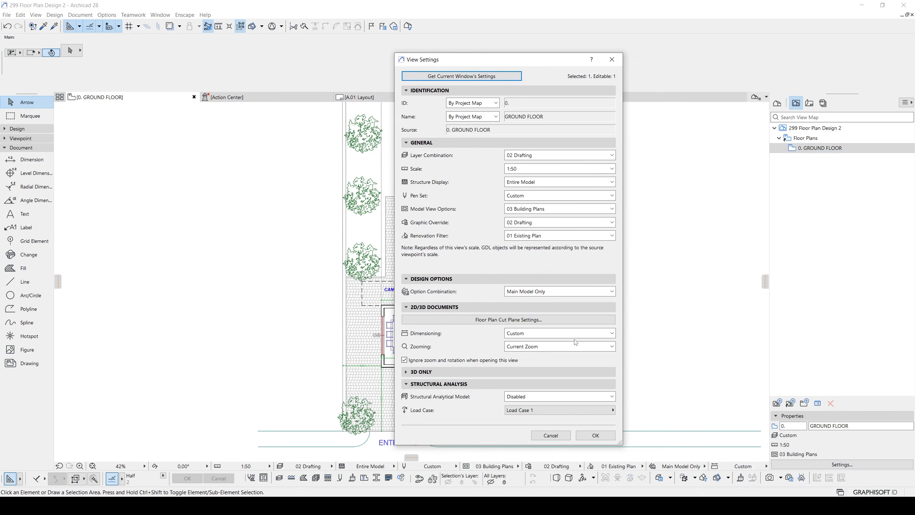
{"action": "left_click", "coordinate": [595, 435]}
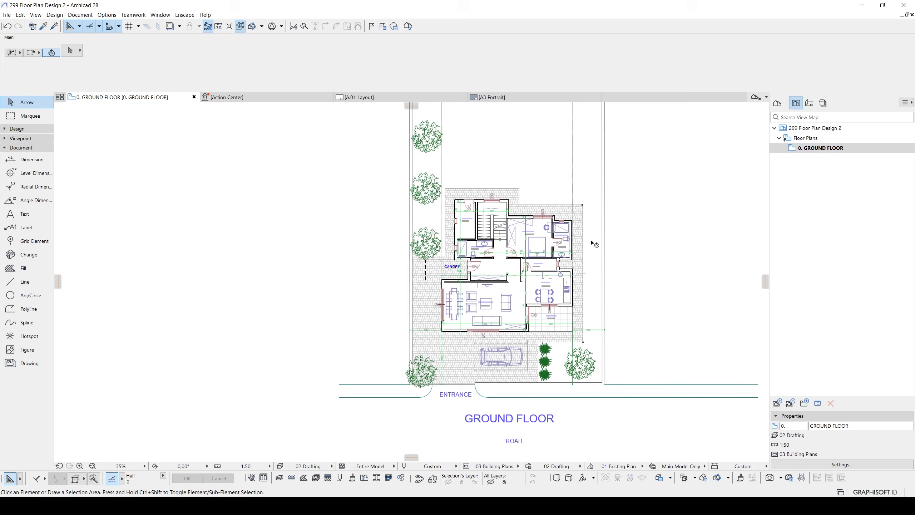
{"action": "left_click", "coordinate": [803, 148]}
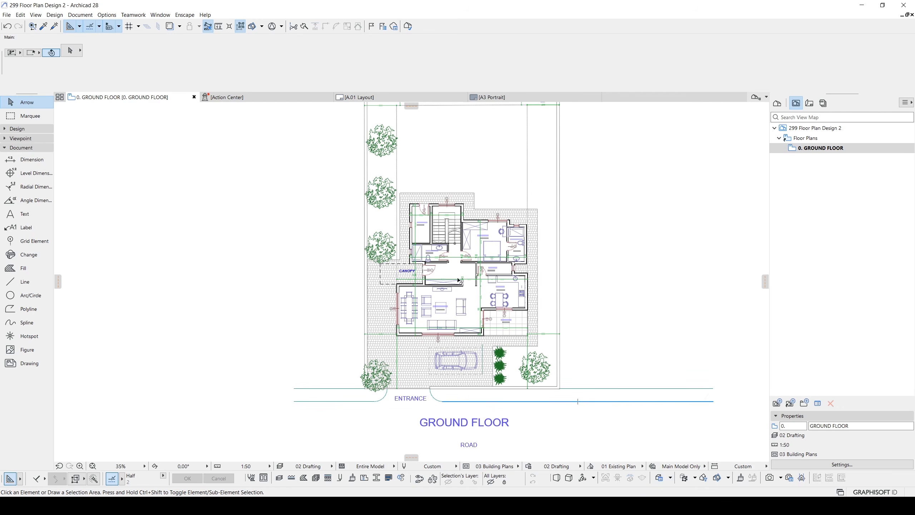
- Place the saved ground floor view as a drawing on the A.01 layout
{"action": "left_click", "coordinate": [809, 103]}
{"action": "double_click", "coordinate": [803, 158]}
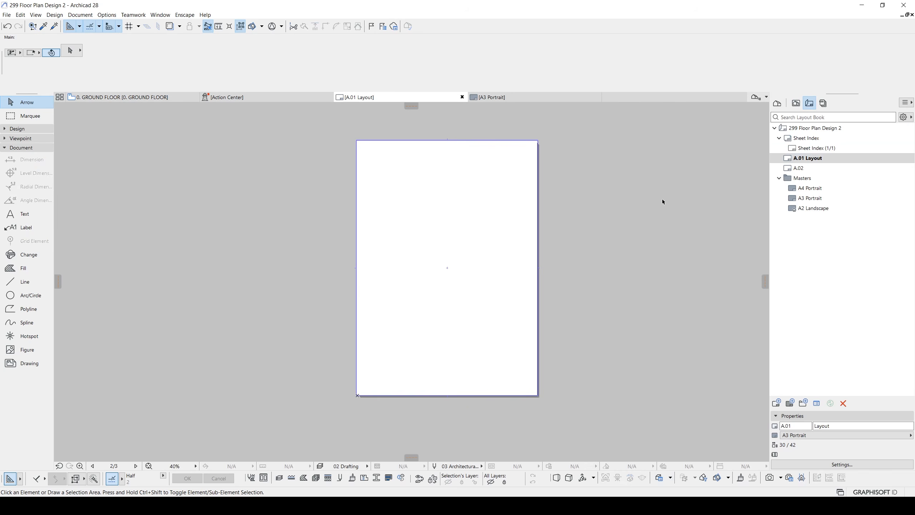
{"action": "left_click", "coordinate": [795, 103]}
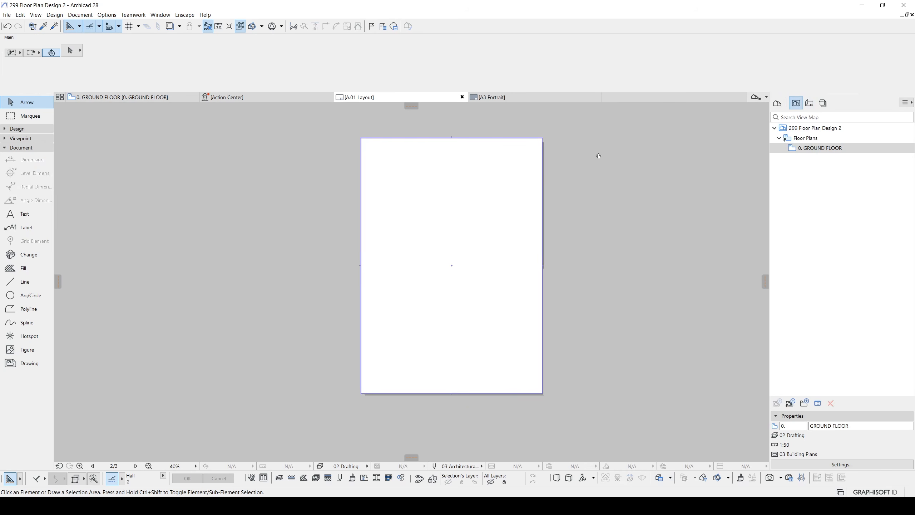
{"action": "mouse_move", "coordinate": [836, 150]}
{"action": "left_mouse_down"}
{"action": "mouse_move", "coordinate": [547, 188]}
{"action": "mouse_move", "coordinate": [457, 252]}
{"action": "left_mouse_up"}
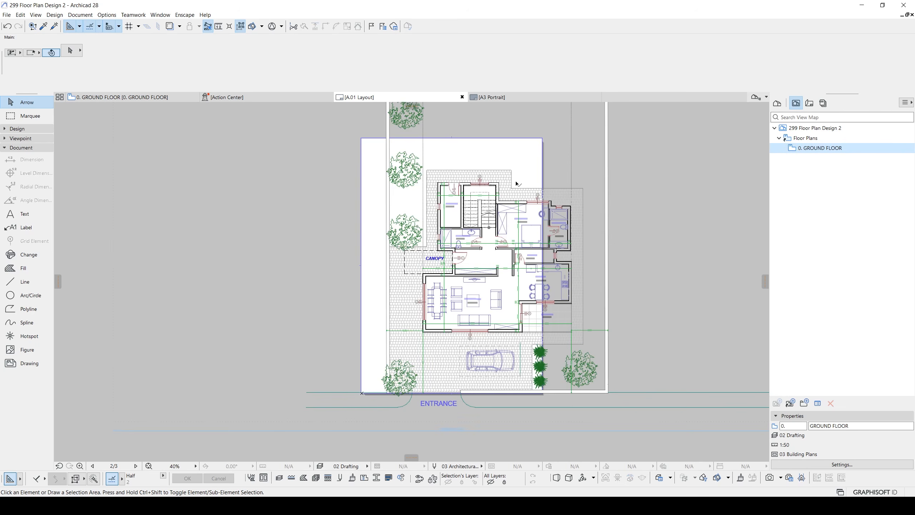
{"action": "left_click", "coordinate": [516, 182]}
{"action": "scroll", "coordinate": [492, 231], "scroll_direction": "down", "scroll_amount": 3}
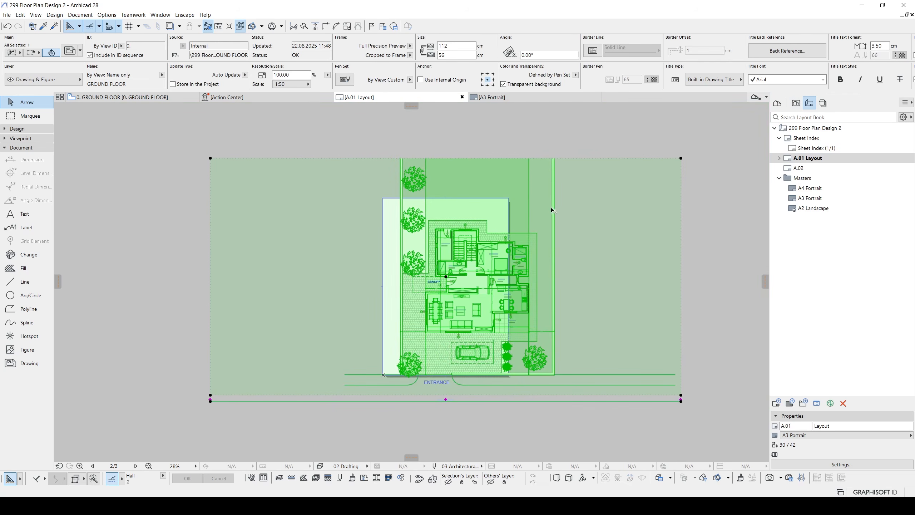
- Uncrop the ground floor drawing on the layout and review its frame settings
{"action": "right_click", "coordinate": [576, 186]}
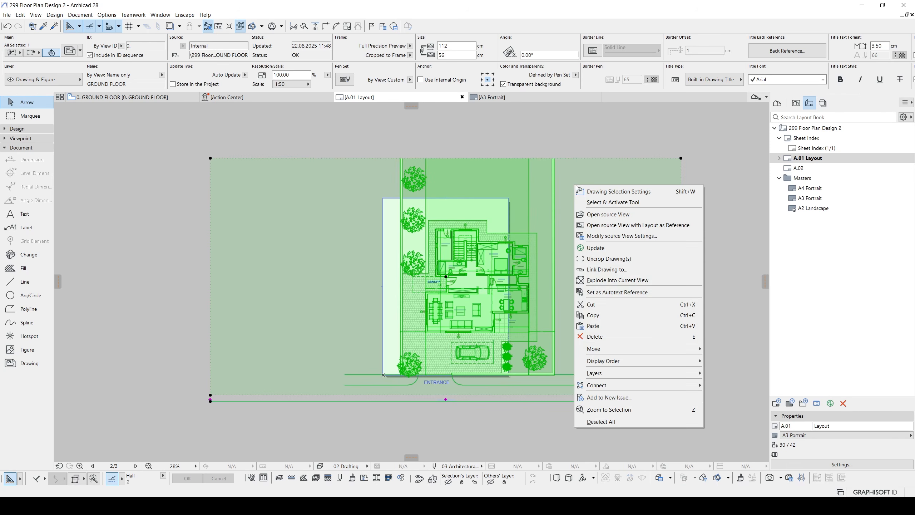
{"action": "left_click", "coordinate": [603, 260]}
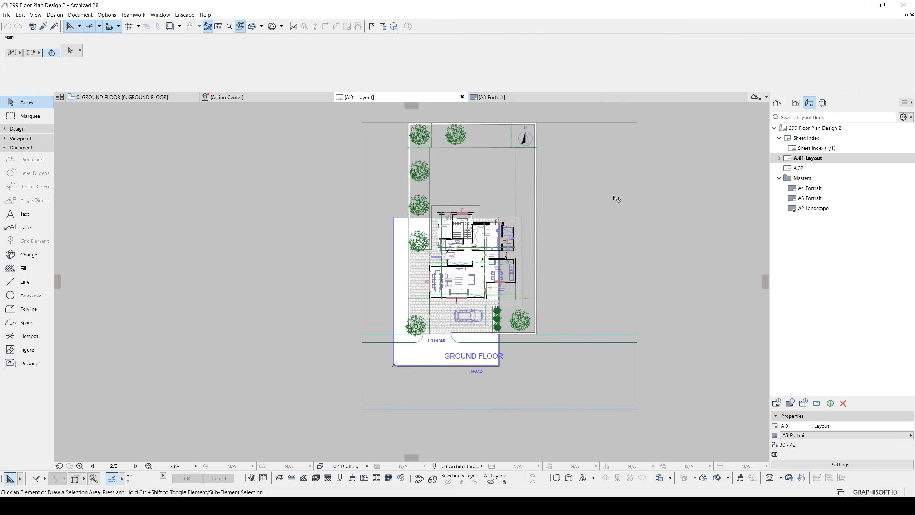
{"action": "left_click", "coordinate": [585, 160]}
{"action": "right_click", "coordinate": [586, 160]}
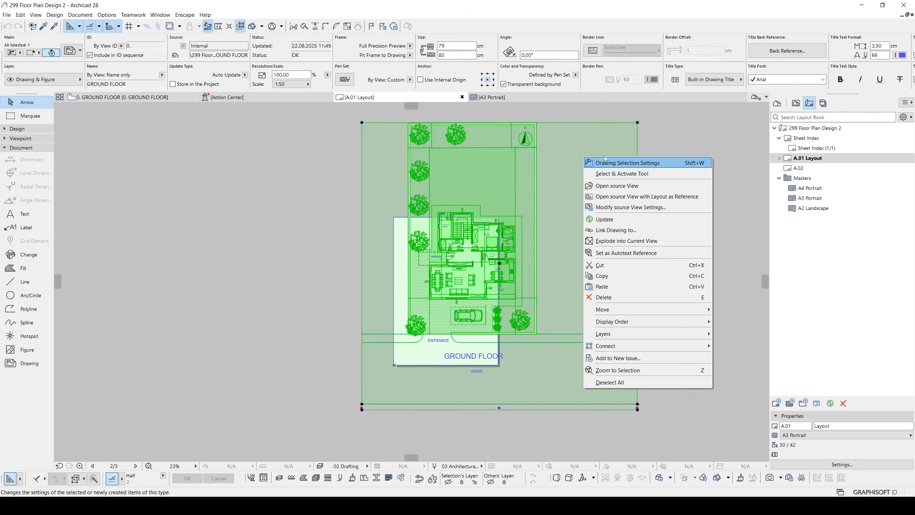
{"action": "left_click", "coordinate": [624, 163]}
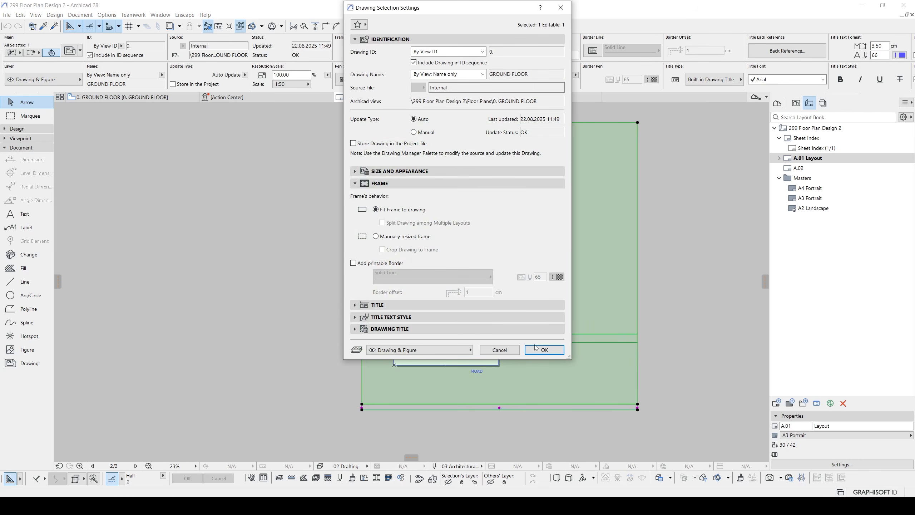
{"action": "left_click", "coordinate": [545, 350]}
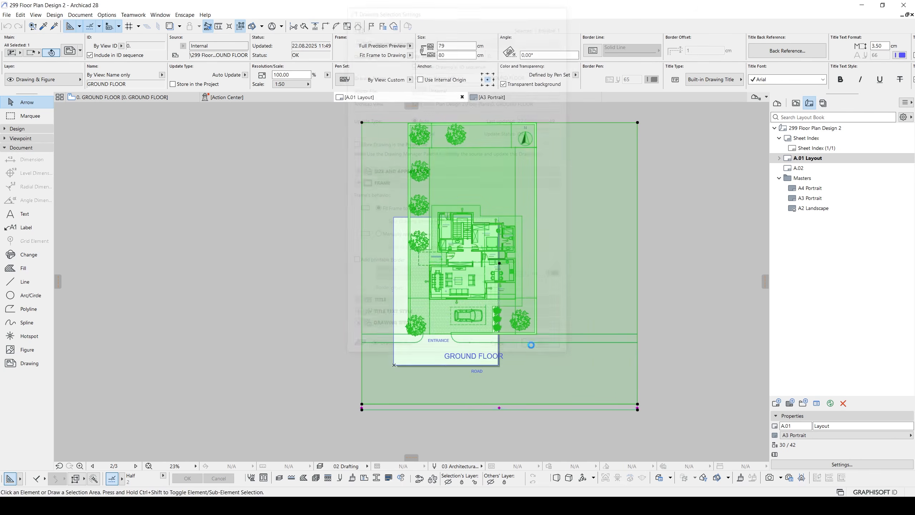
- Resize the drawing frame to about 48 × 76 cm, extending its upper edge about 3 cm and pulling the other three edges inward
{"action": "left_click", "coordinate": [567, 123]}
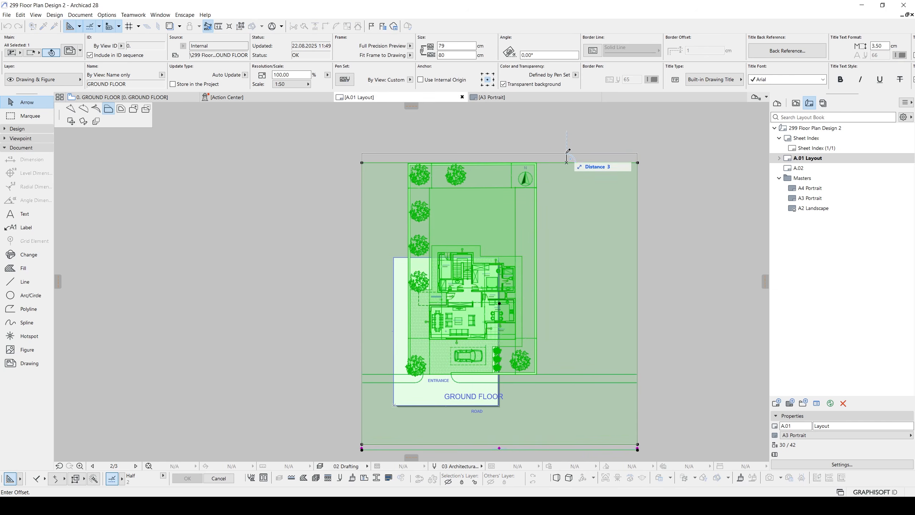
{"action": "left_click", "coordinate": [567, 154]}
{"action": "left_click", "coordinate": [362, 189]}
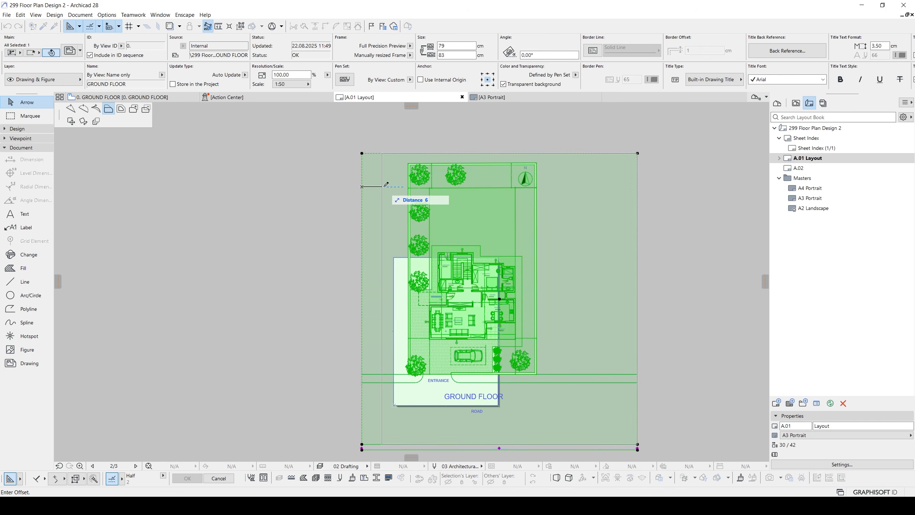
{"action": "left_click", "coordinate": [388, 189]}
{"action": "left_click", "coordinate": [637, 219]}
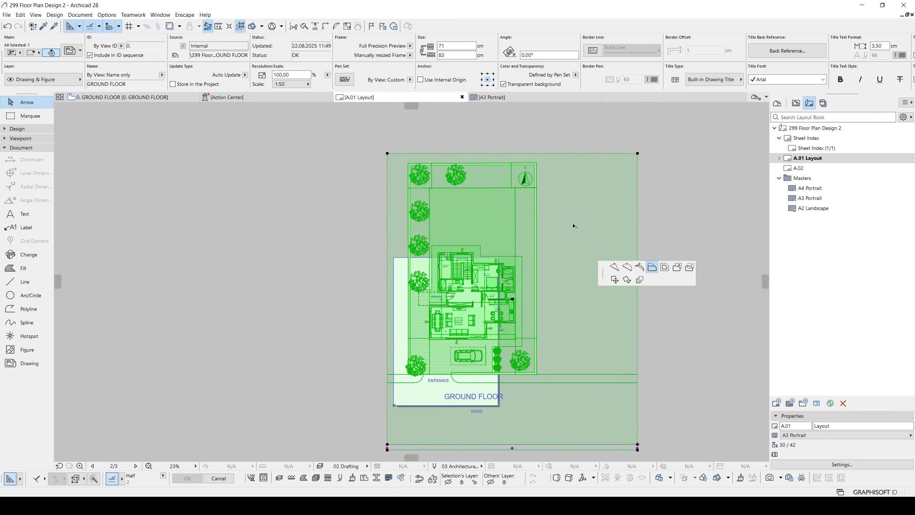
{"action": "left_click", "coordinate": [557, 255]}
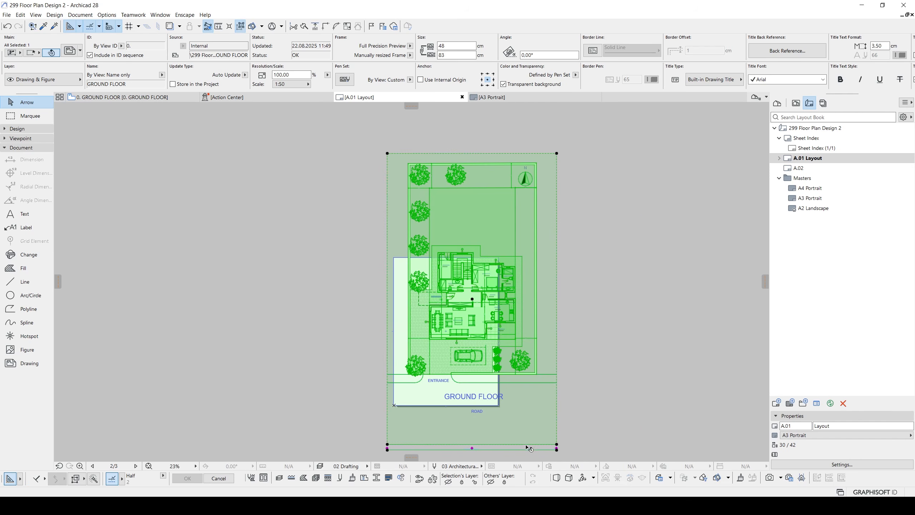
{"action": "left_click", "coordinate": [528, 443]}
{"action": "left_click", "coordinate": [470, 419]}
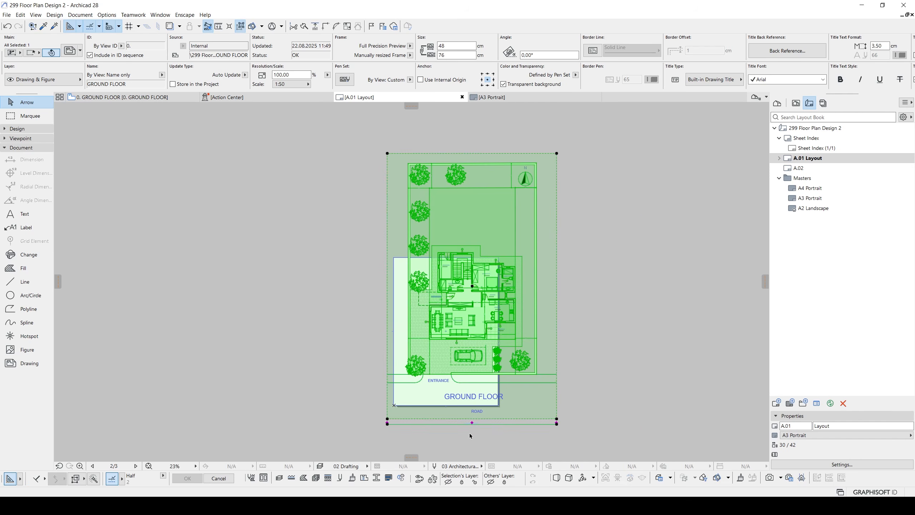
- Remove the built-in title below the ground floor drawing by setting its title type to No Title
{"action": "scroll", "coordinate": [472, 430], "scroll_direction": "up", "scroll_amount": 2}
{"action": "scroll", "coordinate": [472, 430], "scroll_direction": "up", "scroll_amount": 3}
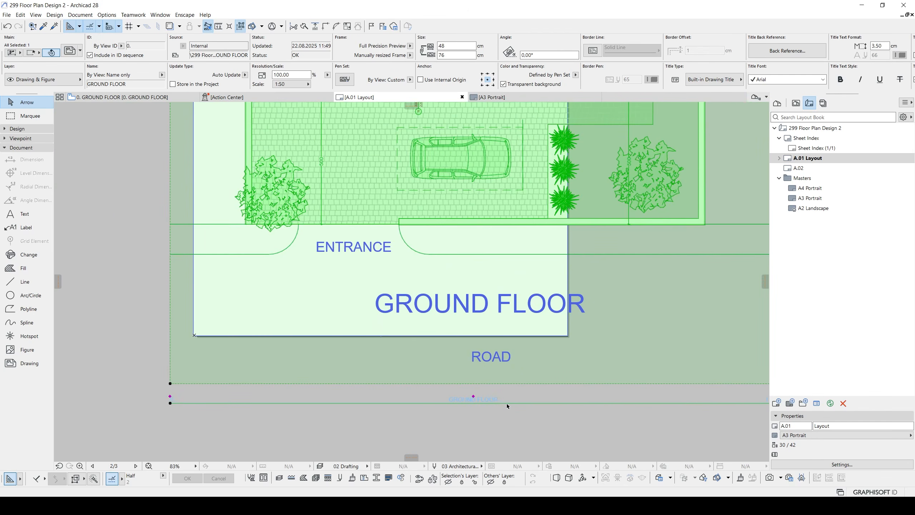
{"action": "middle_click_drag", "start_coordinate": [507, 406], "coordinate": [455, 400]}
{"action": "left_click", "coordinate": [727, 82]}
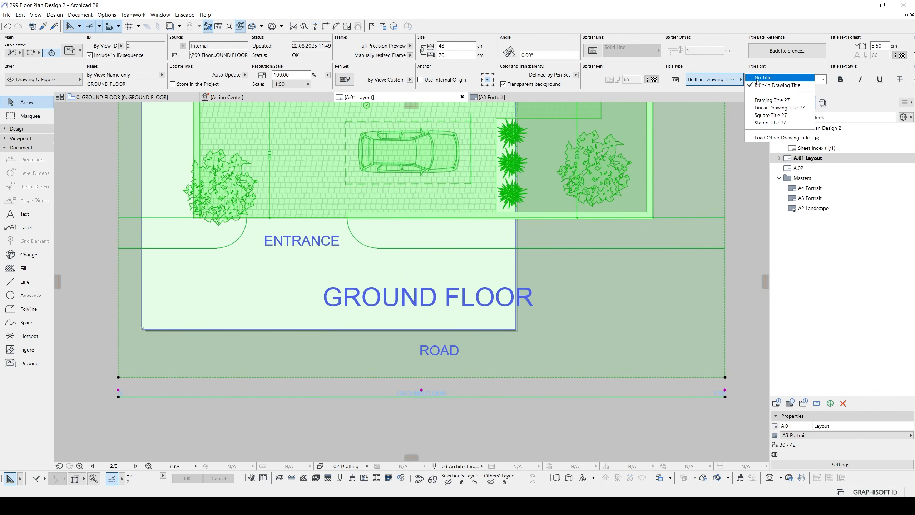
{"action": "left_click", "coordinate": [759, 81]}
- Set the scale of the ground floor drawing on the layout to 1:100
{"action": "scroll", "coordinate": [397, 300], "scroll_direction": "down", "scroll_amount": 6}
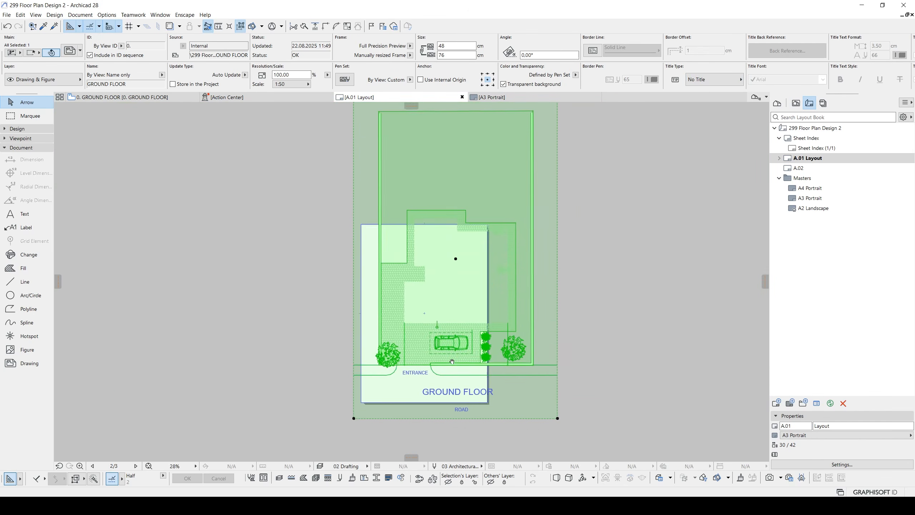
{"action": "left_click", "coordinate": [296, 85]}
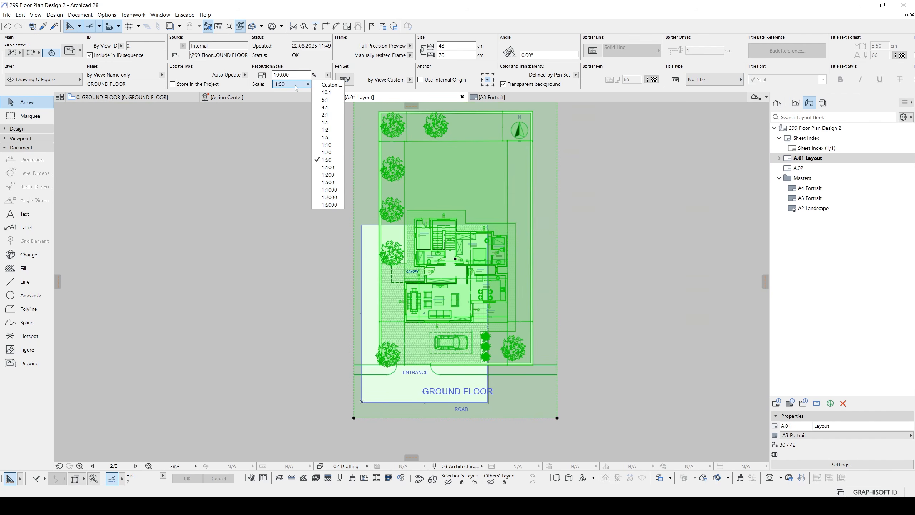
{"action": "left_click", "coordinate": [328, 168]}
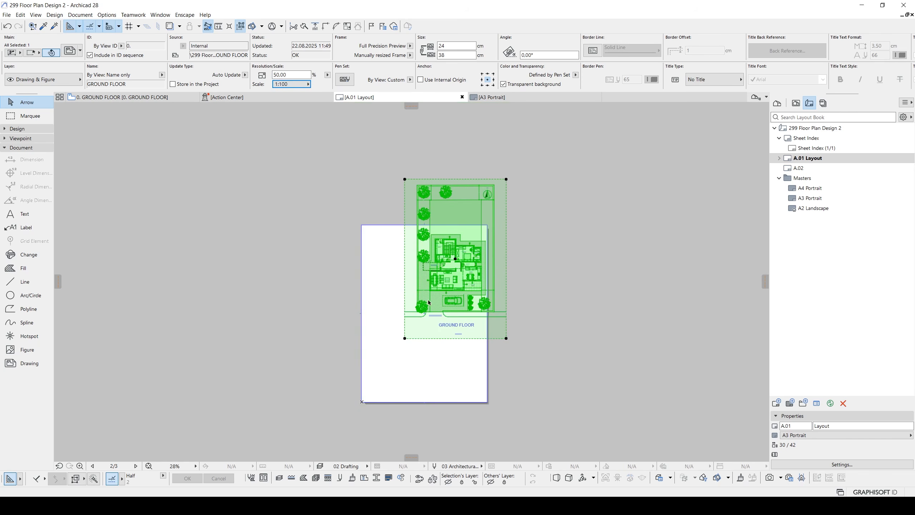
- Move the ground floor drawing by its centre point so its whole frame sits inside the A3 portrait sheet, and check it up close
{"action": "key", "text": "ctrl+d"}
{"action": "left_click", "coordinate": [456, 259]}
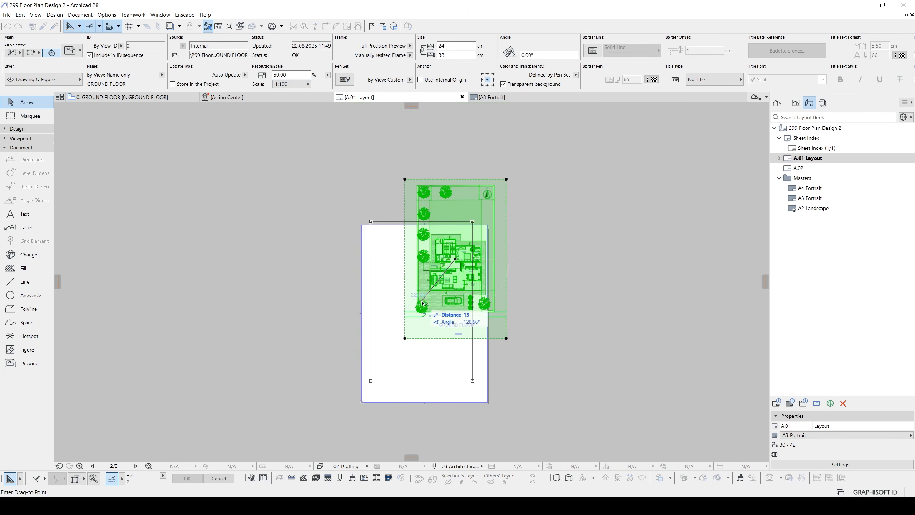
{"action": "left_click", "coordinate": [422, 311]}
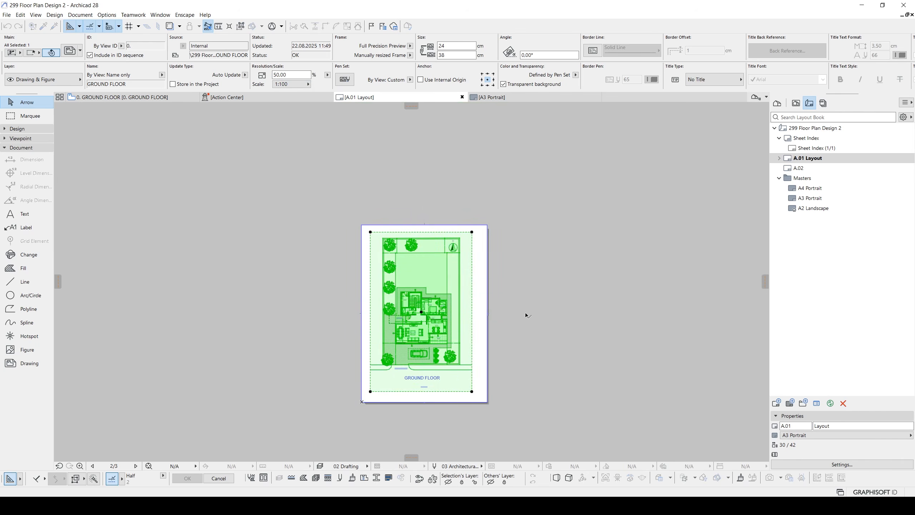
{"action": "left_click", "coordinate": [527, 315]}
{"action": "scroll", "coordinate": [428, 319], "scroll_direction": "up", "scroll_amount": 2}
{"action": "scroll", "coordinate": [426, 317], "scroll_direction": "up", "scroll_amount": 1}
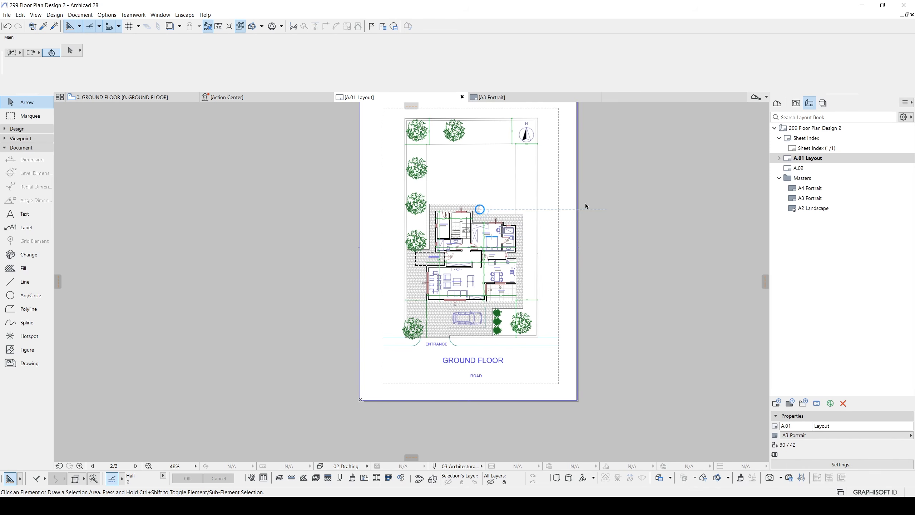
{"action": "scroll", "coordinate": [494, 238], "scroll_direction": "up", "scroll_amount": 2}
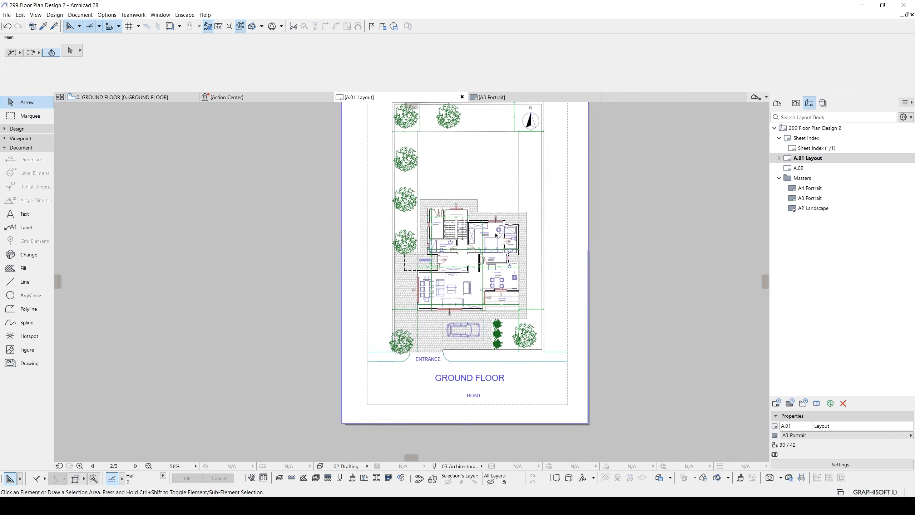
{"action": "scroll", "coordinate": [453, 212], "scroll_direction": "up", "scroll_amount": 2}
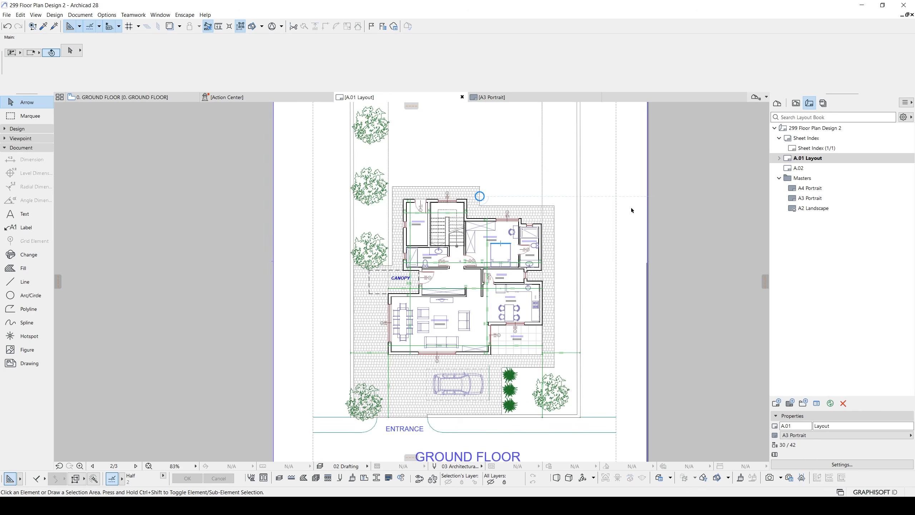
- Open the saved 0. GROUND FLOOR view from the project's view map
{"action": "left_click", "coordinate": [796, 103]}
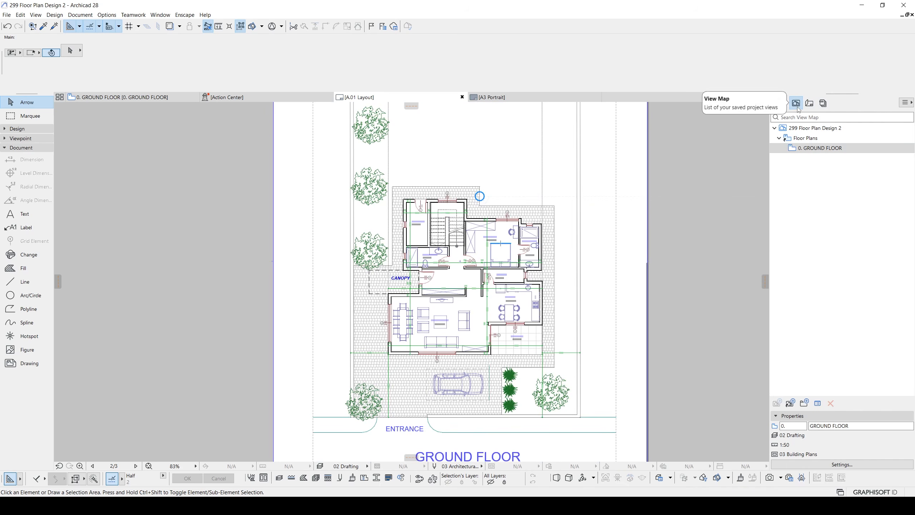
{"action": "left_click", "coordinate": [813, 154]}
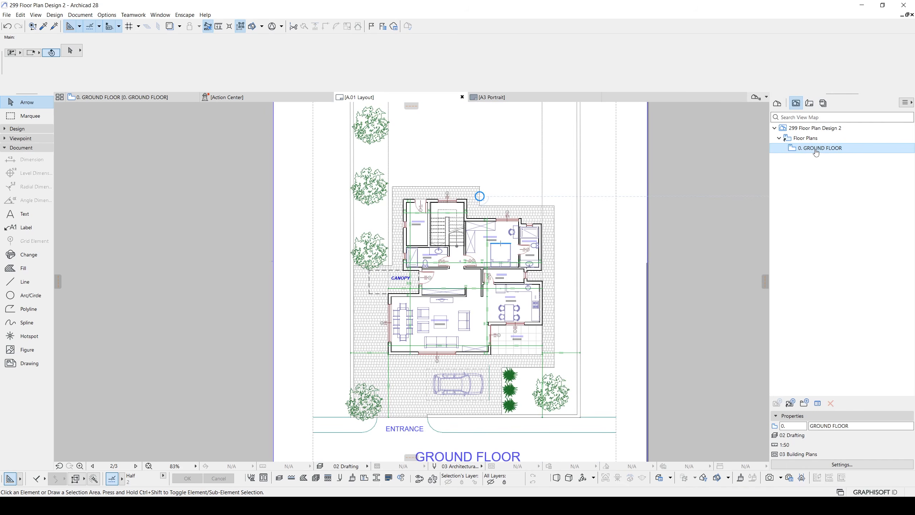
{"action": "double_click", "coordinate": [817, 152]}
{"action": "middle_click_drag", "start_coordinate": [546, 219], "coordinate": [552, 199]}
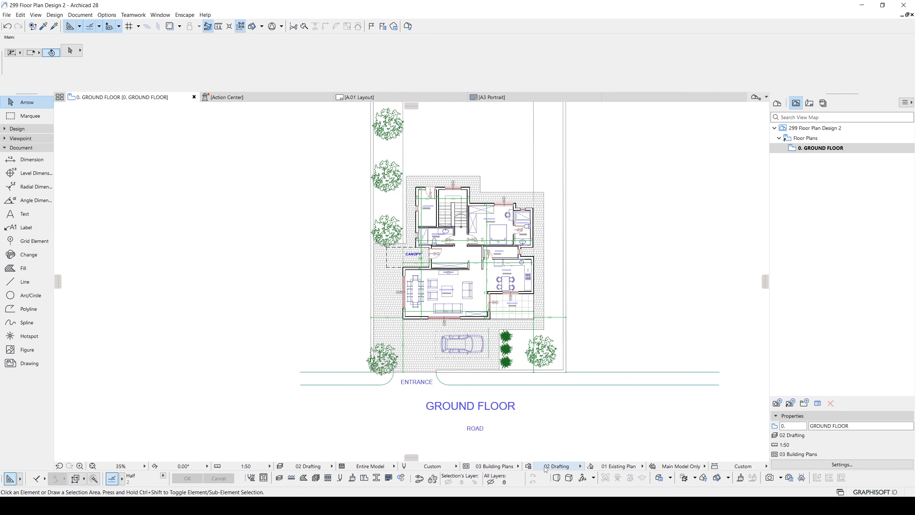
- Create a new graphic override combination named OUTER WALLS
{"action": "left_click", "coordinate": [529, 466]}
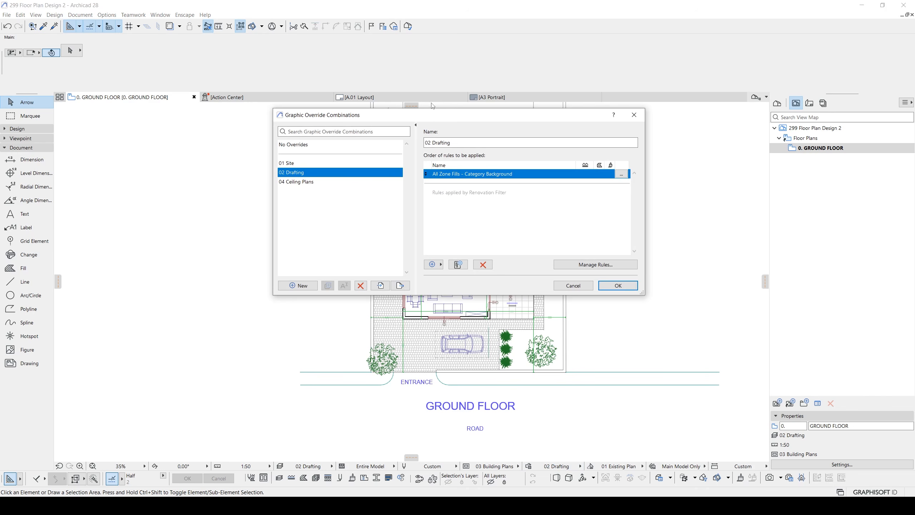
{"action": "left_click_drag", "start_coordinate": [424, 121], "coordinate": [450, 136]}
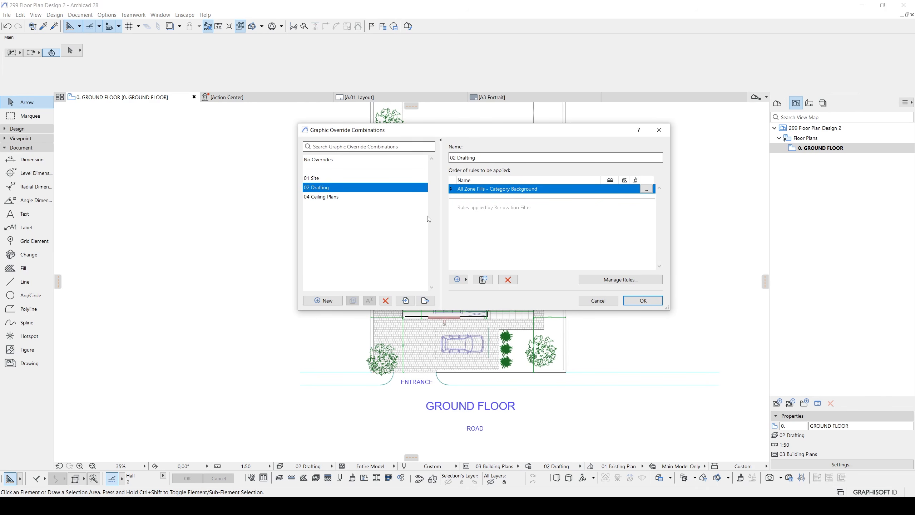
{"action": "left_click", "coordinate": [331, 299]}
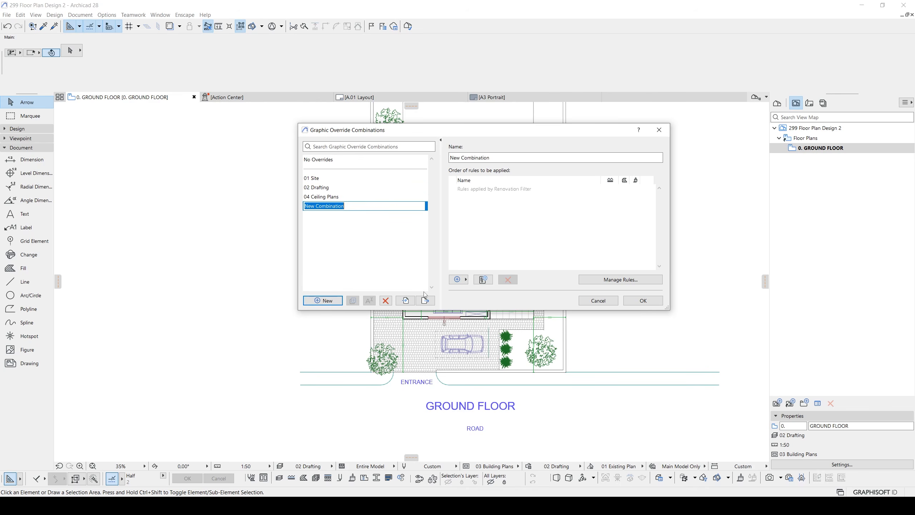
{"action": "type", "text": "OUTER WALLS"}
{"action": "left_click", "coordinate": [565, 231]}
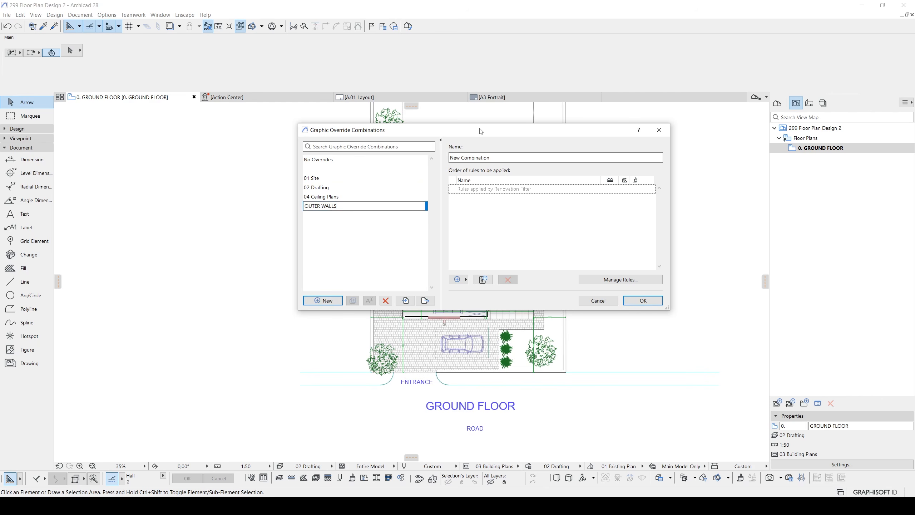
- Add a new rule named OUTER WALLS COLOR EXTERIER to the OUTER WALLS combination, in the GRAPHIC OVERRIDE RULES group
{"action": "left_click", "coordinate": [483, 280]}
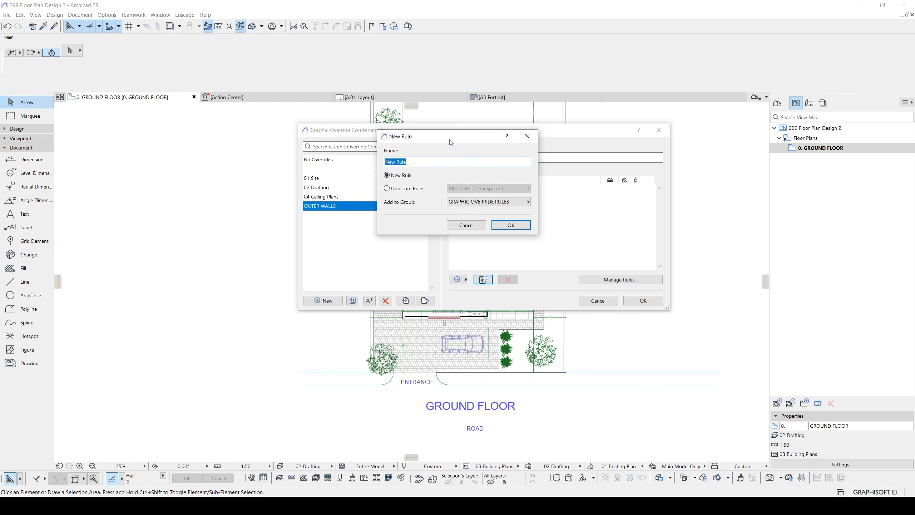
{"action": "left_click_drag", "start_coordinate": [451, 142], "coordinate": [587, 273]}
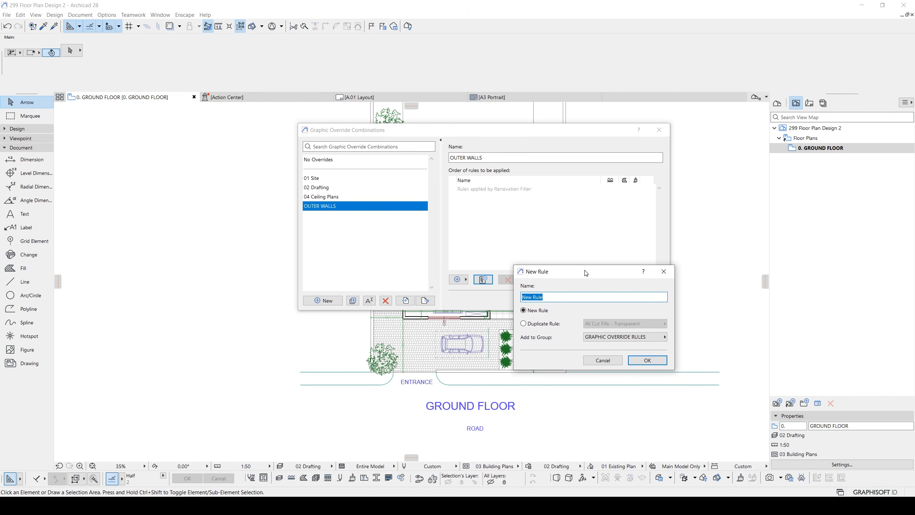
{"action": "type", "text": "OUTER WALLS COLOR\""}
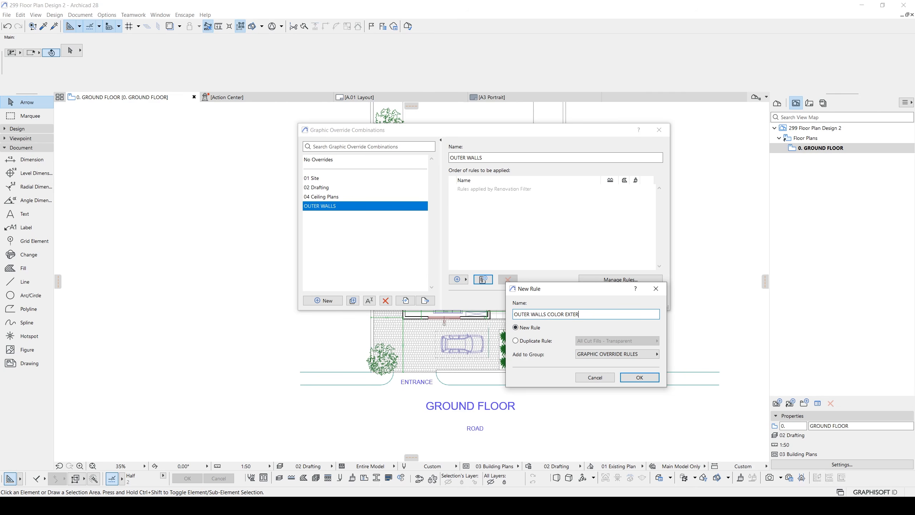
{"action": "left_click_drag", "start_coordinate": [594, 291], "coordinate": [660, 293]}
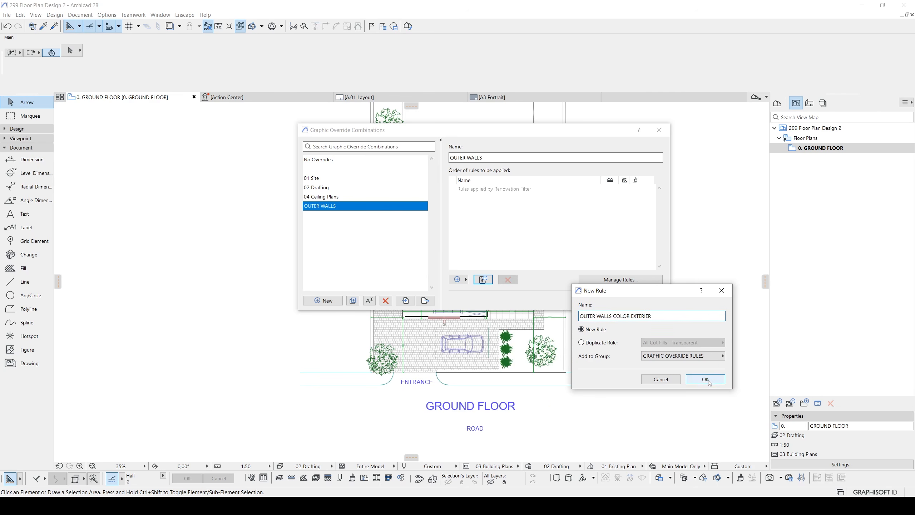
{"action": "left_click", "coordinate": [706, 379]}
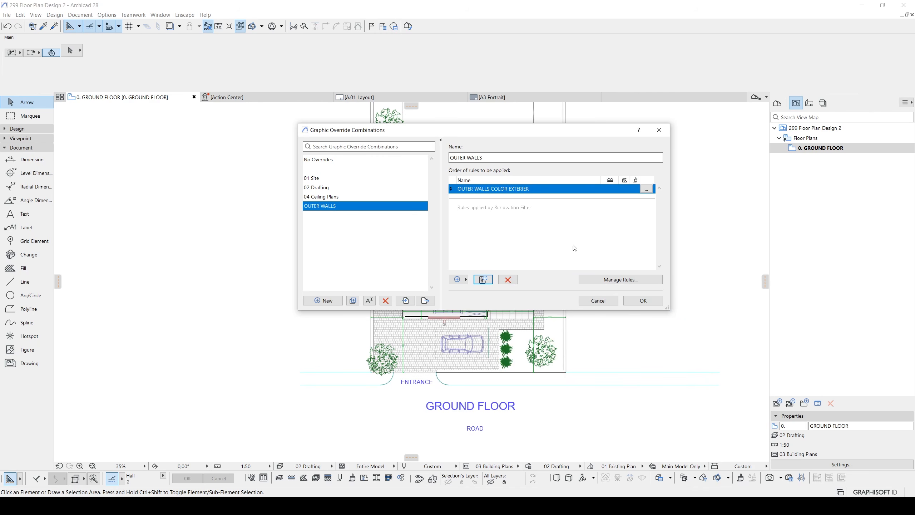
- Open the override rules for editing and set the OUTER WALLS COLOR EXTERIER rule's Element Type criterion to Wall
{"action": "left_click", "coordinate": [621, 280]}
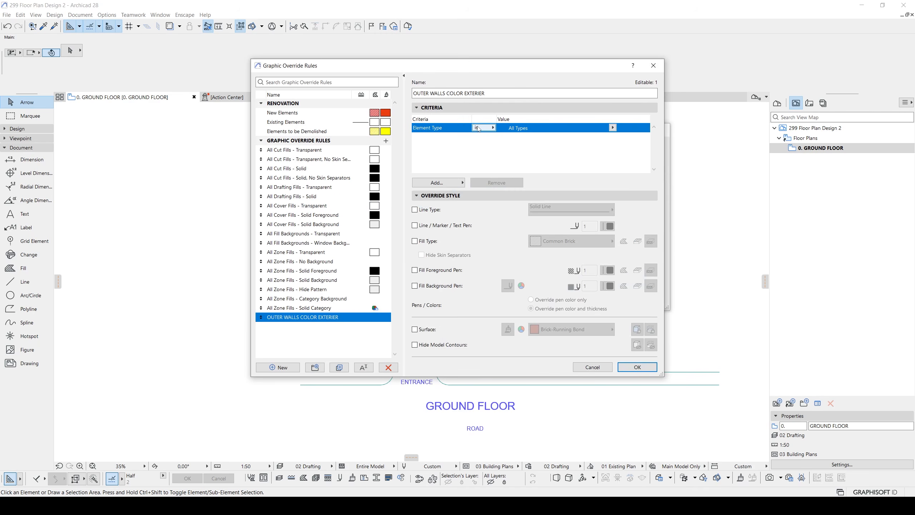
{"action": "left_click", "coordinate": [612, 127]}
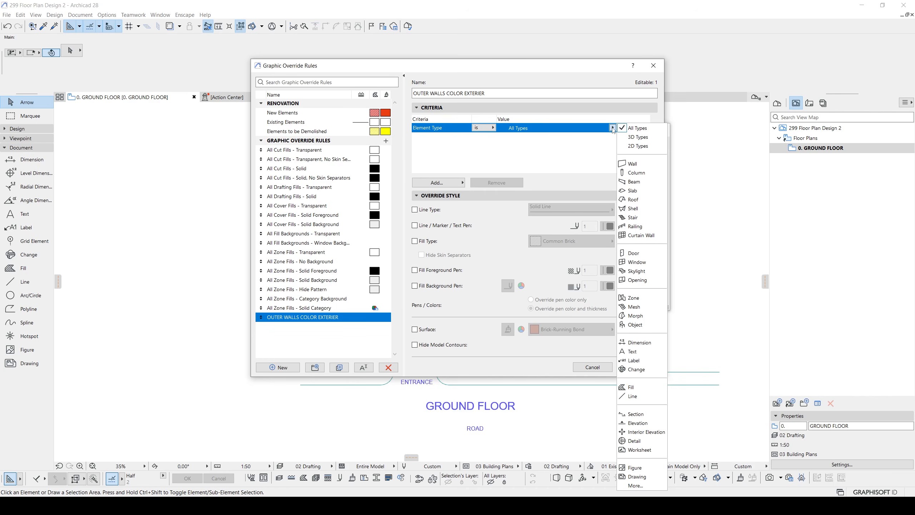
{"action": "left_click", "coordinate": [632, 164]}
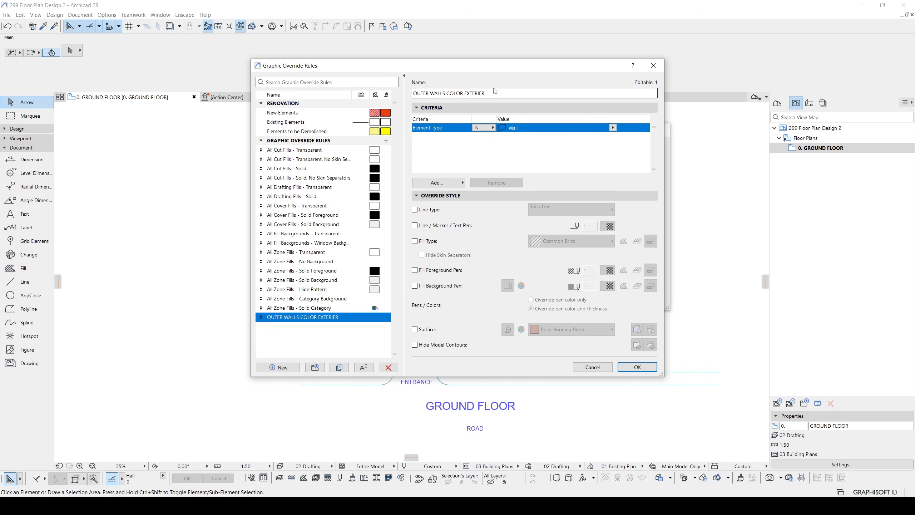
{"action": "left_click_drag", "start_coordinate": [500, 71], "coordinate": [546, 142]}
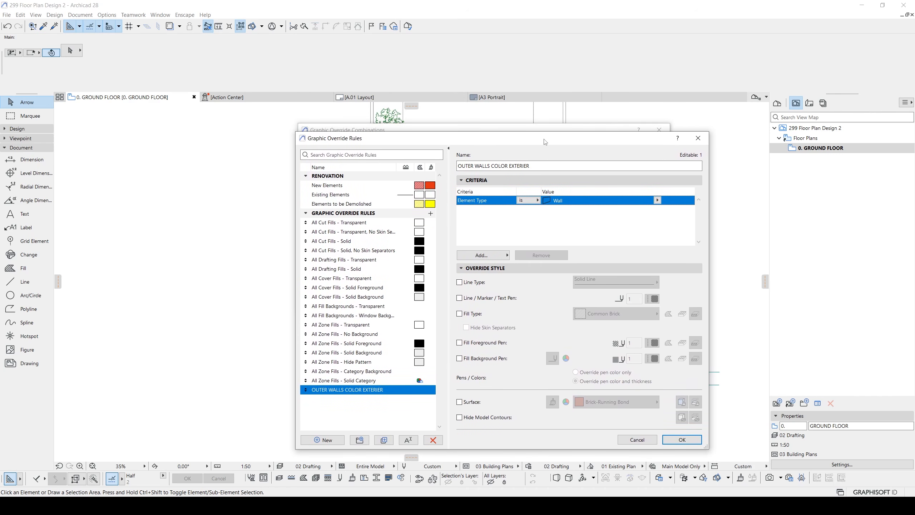
- Add a Layer criterion to the outer walls rule and set its value to Structural - Combined
{"action": "left_click", "coordinate": [483, 255]}
{"action": "type", "text": "LAS"}
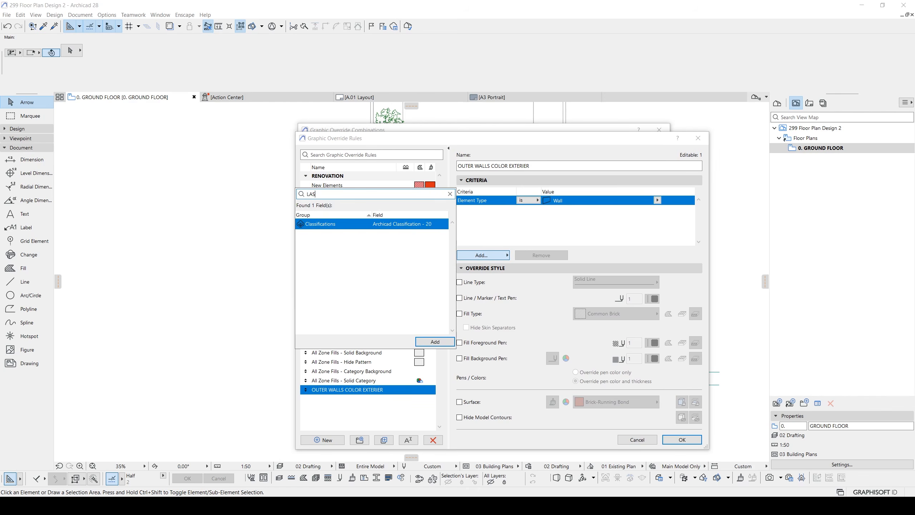
{"action": "key", "text": "BackSpace"}
{"action": "type", "text": "Y"}
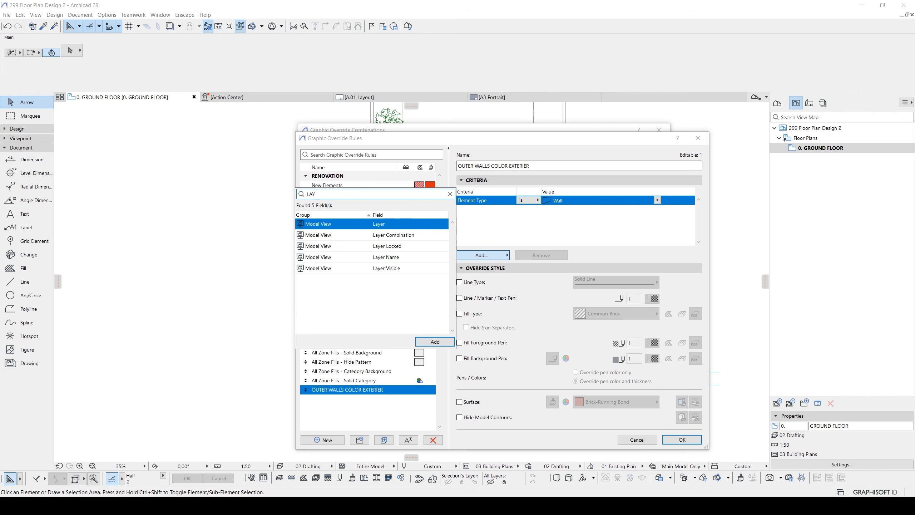
{"action": "type", "text": "ER"}
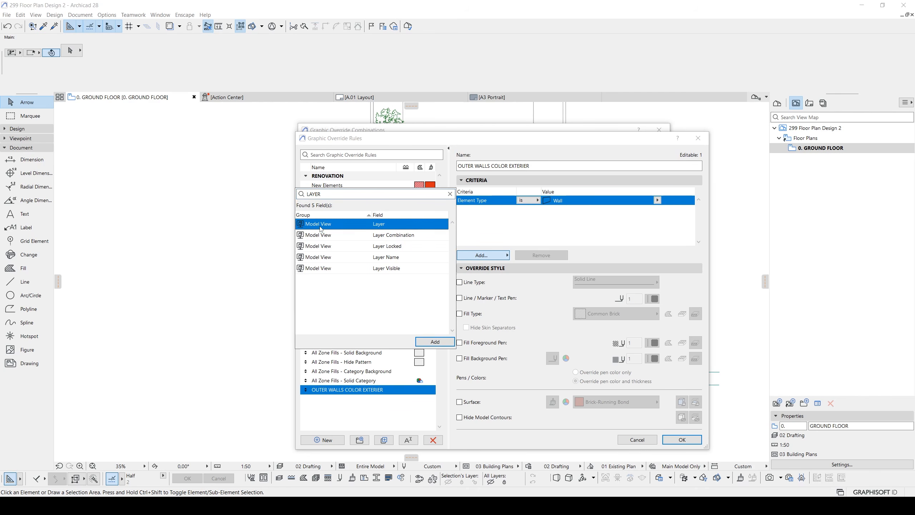
{"action": "double_click", "coordinate": [319, 224]}
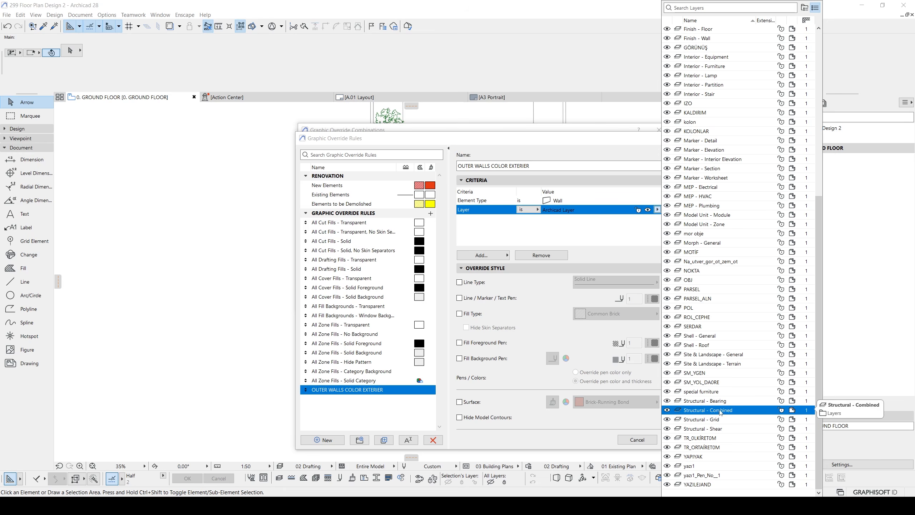
{"action": "left_click", "coordinate": [718, 413]}
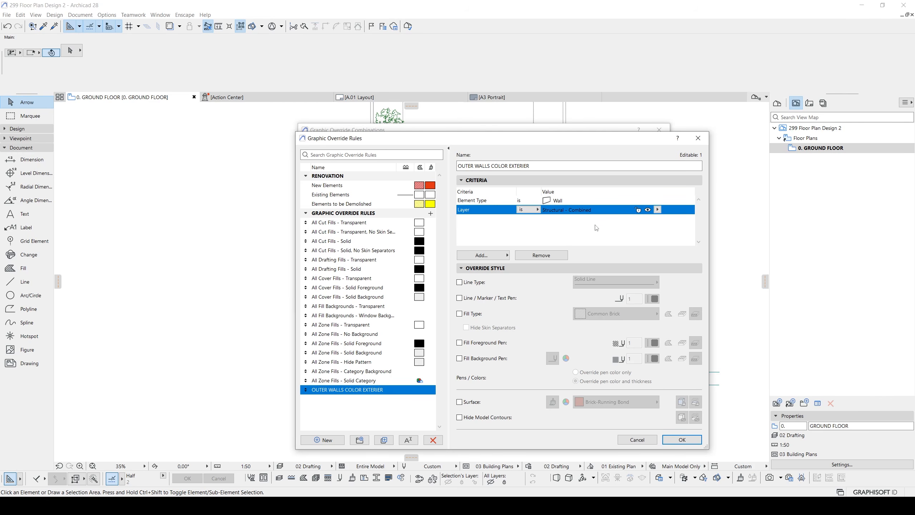
- Override the rule's cut fill type with Foreground and hide the skin separators
{"action": "left_click", "coordinate": [459, 314]}
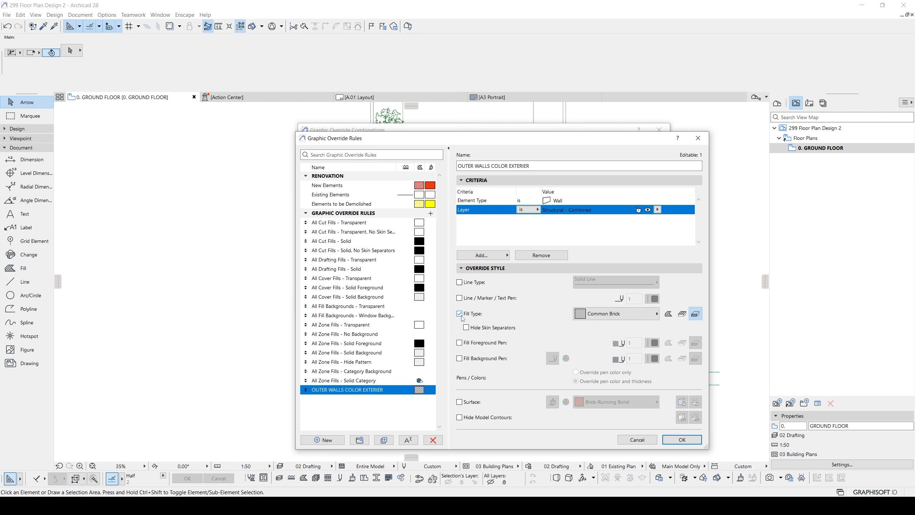
{"action": "left_click", "coordinate": [600, 313]}
{"action": "left_click", "coordinate": [690, 262]}
{"action": "left_click", "coordinate": [466, 328]}
- Override the rule's fill foreground pen with brown pen 158
{"action": "left_click", "coordinate": [461, 344]}
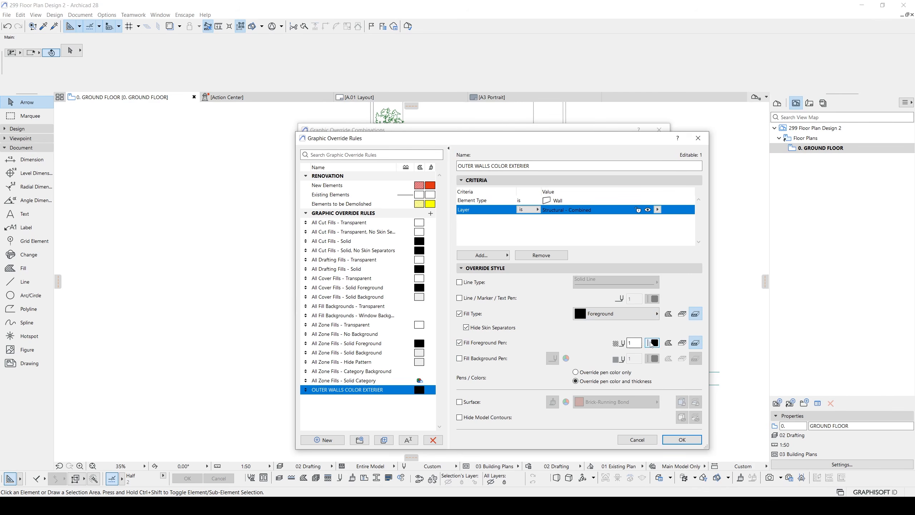
{"action": "left_click", "coordinate": [652, 343]}
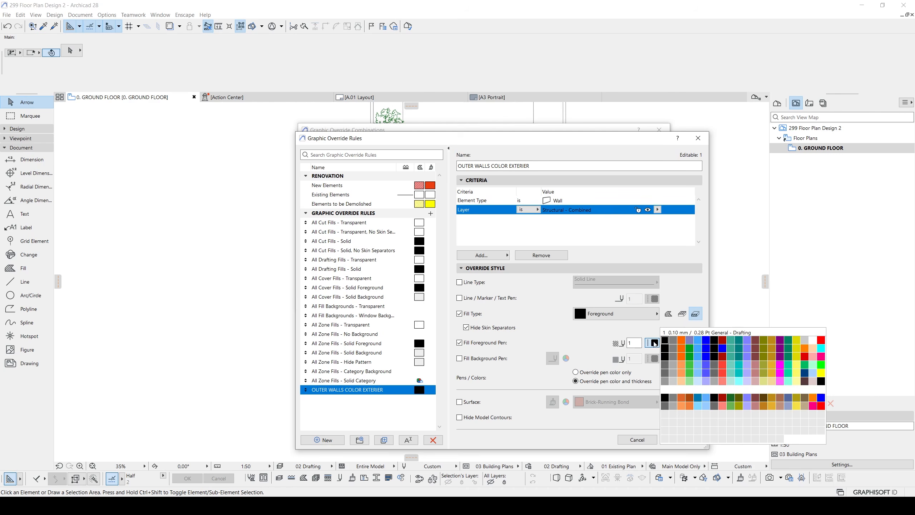
{"action": "left_click", "coordinate": [806, 398]}
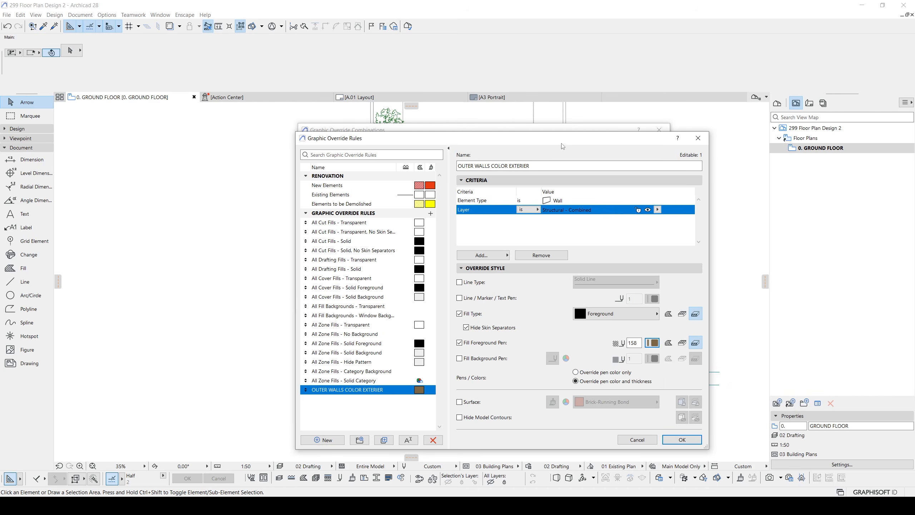
{"action": "left_click_drag", "start_coordinate": [563, 145], "coordinate": [549, 119]}
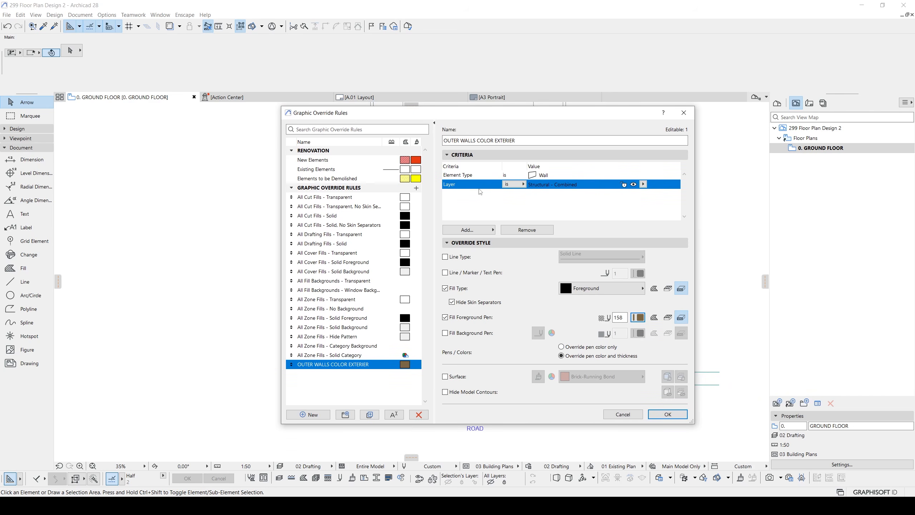
- Accept the outer walls rule's settings and apply the OUTER WALLS override combination to the ground floor plan
{"action": "left_click", "coordinate": [674, 412]}
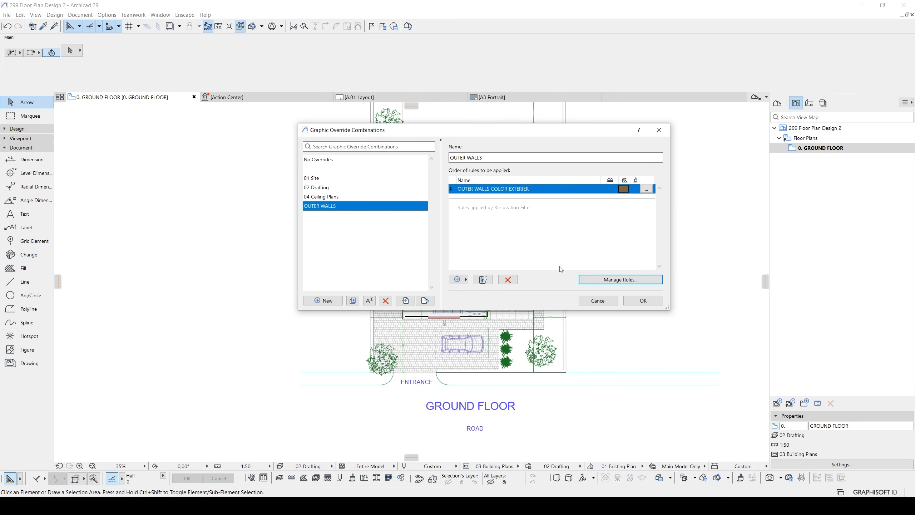
{"action": "left_click", "coordinate": [643, 300]}
{"action": "scroll", "coordinate": [438, 219], "scroll_direction": "up", "scroll_amount": 5}
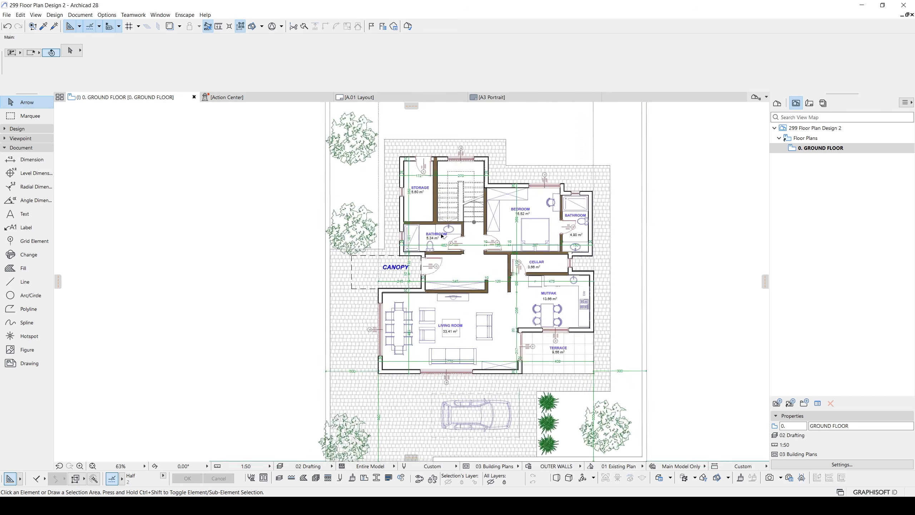
{"action": "scroll", "coordinate": [439, 219], "scroll_direction": "down", "scroll_amount": 3}
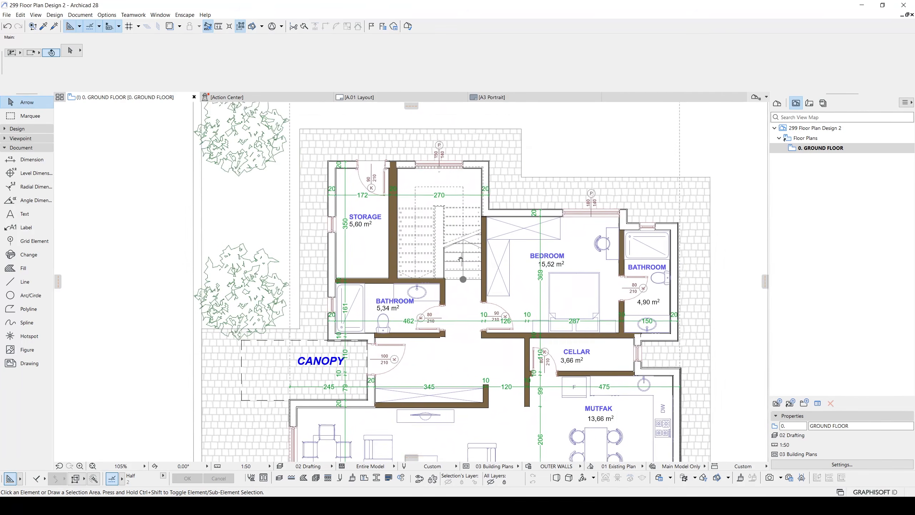
{"action": "middle_click_drag", "start_coordinate": [446, 234], "coordinate": [462, 254]}
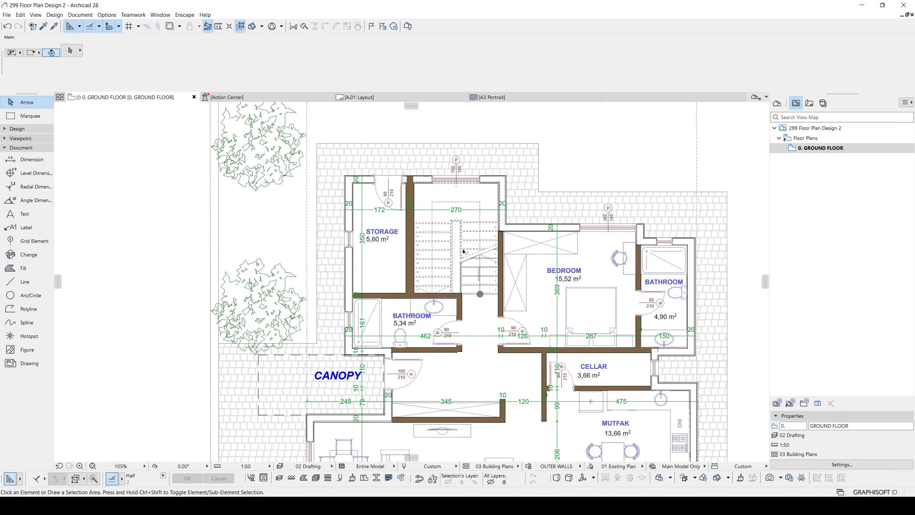
- Change the outer walls rule's Layer criterion to Structural - Bearing and apply it to the floor plan
{"action": "left_click", "coordinate": [528, 466]}
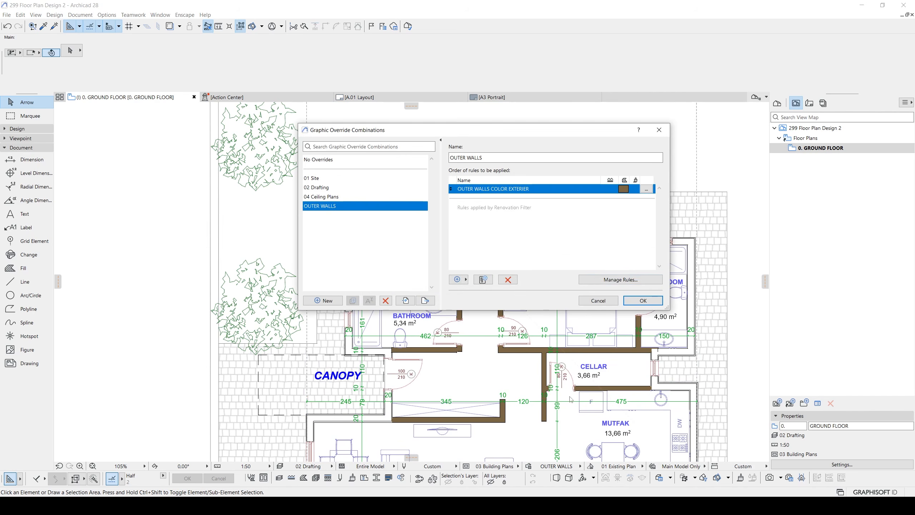
{"action": "left_click", "coordinate": [646, 281]}
{"action": "left_click", "coordinate": [589, 185]}
{"action": "left_click", "coordinate": [643, 184]}
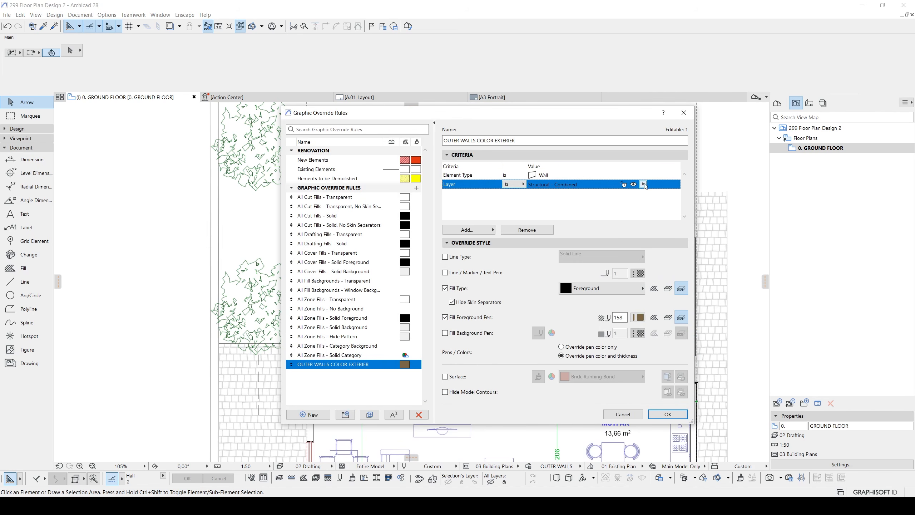
{"action": "left_click", "coordinate": [694, 401], "text": "ctrl"}
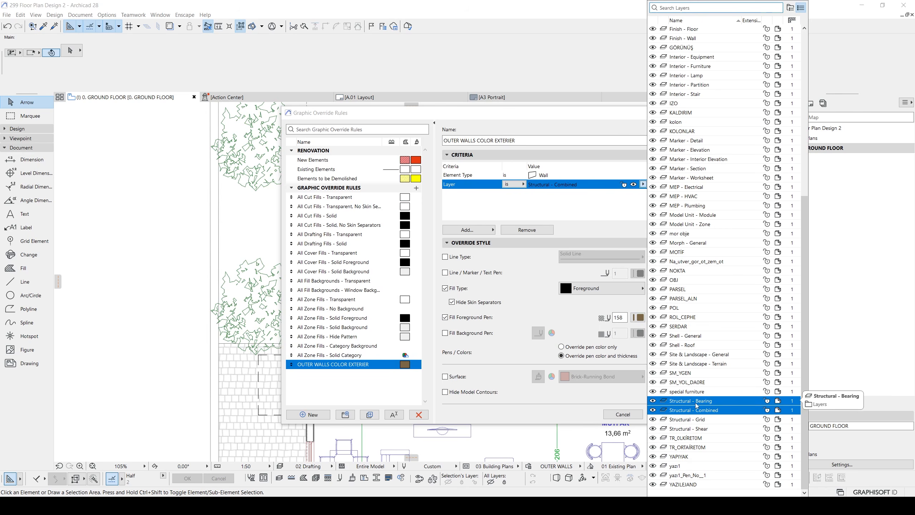
{"action": "left_click", "coordinate": [696, 402]}
{"action": "left_click", "coordinate": [668, 415]}
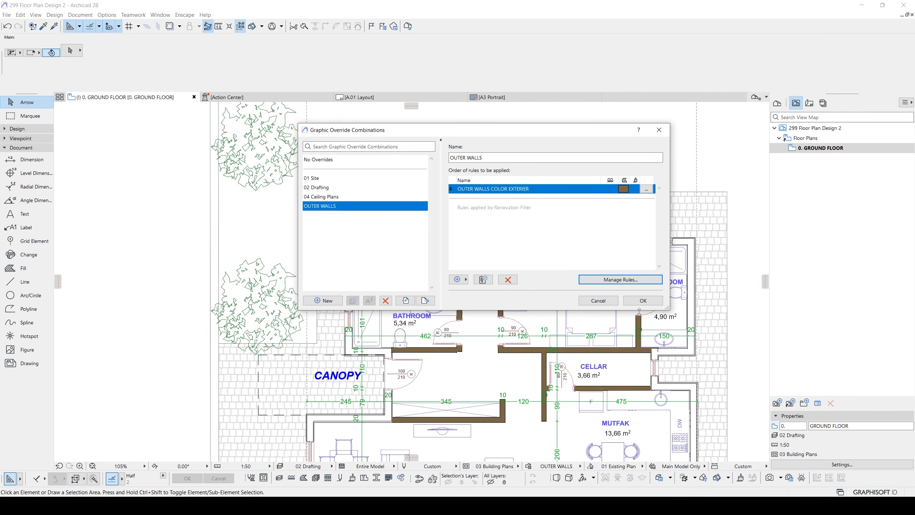
{"action": "left_click", "coordinate": [643, 301]}
- Examine the wall colouring on the ground floor plan and on the drawing in the A.01 layout
{"action": "scroll", "coordinate": [554, 302], "scroll_direction": "down", "scroll_amount": 5}
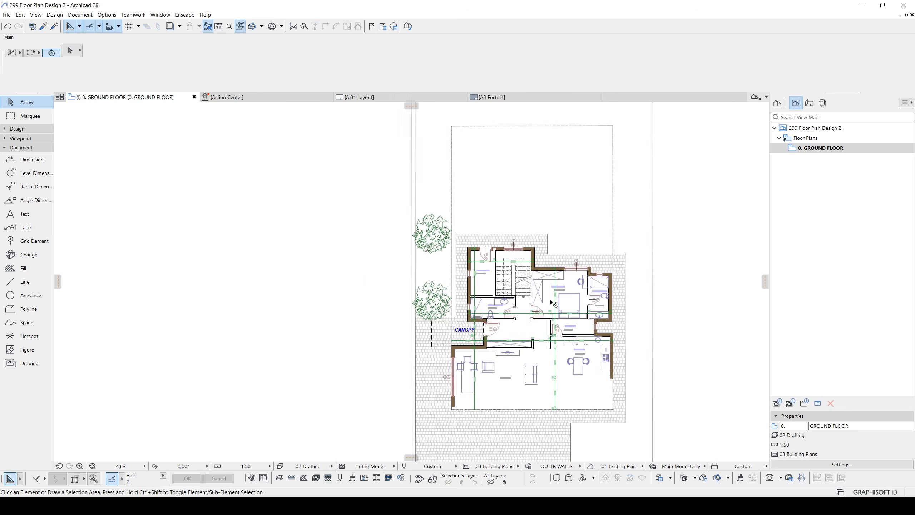
{"action": "middle_click_drag", "start_coordinate": [558, 310], "coordinate": [558, 268]}
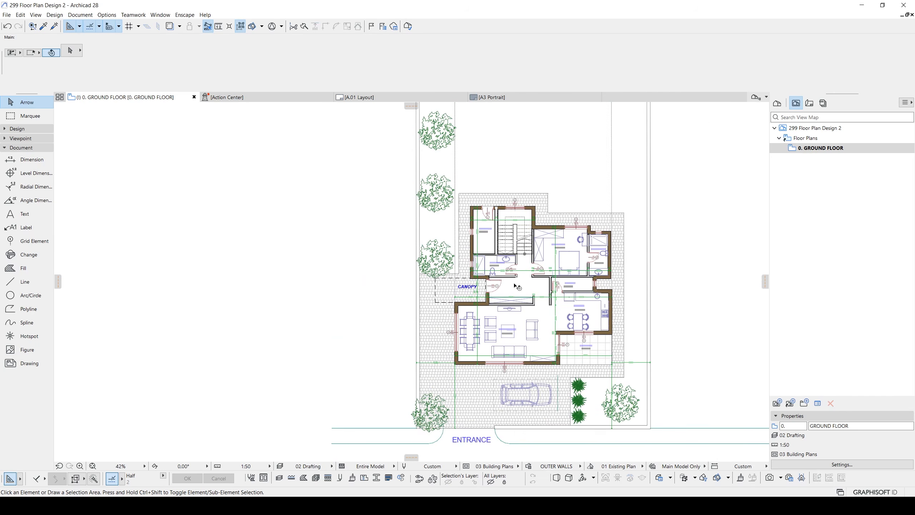
{"action": "scroll", "coordinate": [513, 284], "scroll_direction": "up", "scroll_amount": 2}
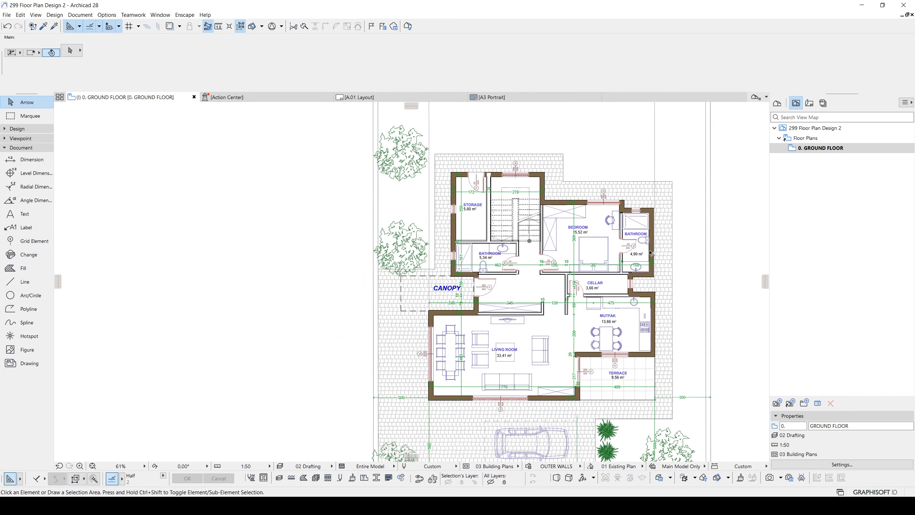
{"action": "scroll", "coordinate": [645, 267], "scroll_direction": "up", "scroll_amount": 1}
{"action": "scroll", "coordinate": [523, 270], "scroll_direction": "up", "scroll_amount": 4}
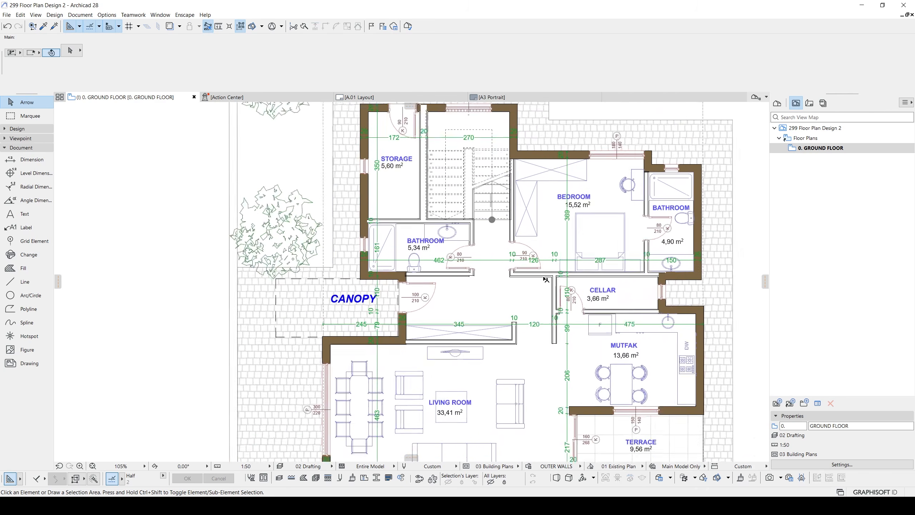
{"action": "scroll", "coordinate": [536, 274], "scroll_direction": "down", "scroll_amount": 8}
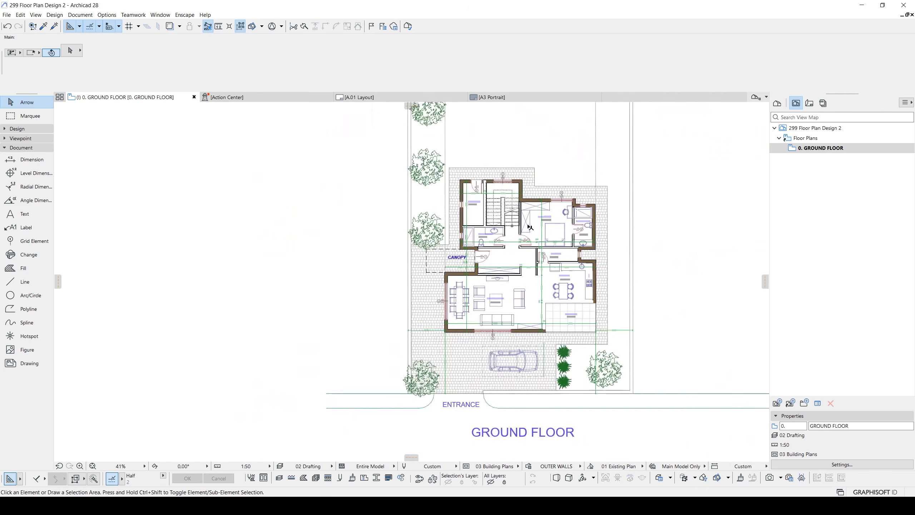
{"action": "left_click", "coordinate": [375, 99]}
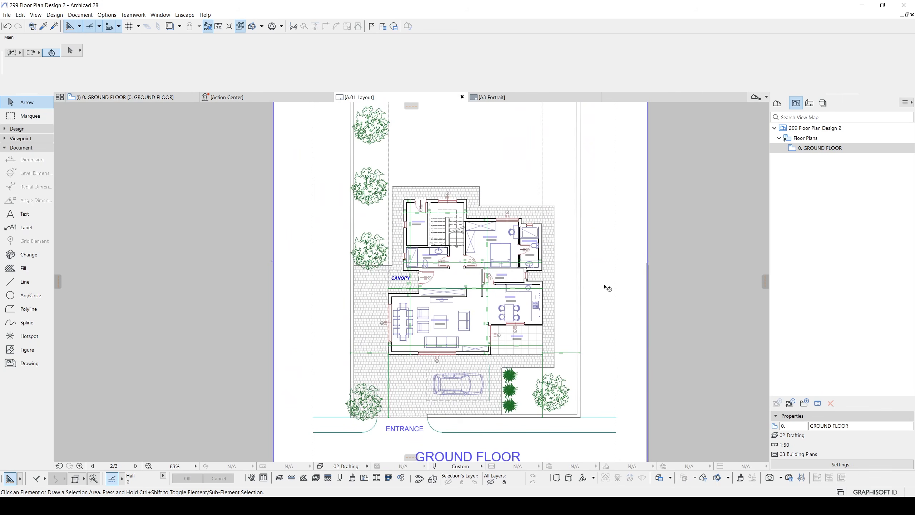
{"action": "scroll", "coordinate": [577, 270], "scroll_direction": "down", "scroll_amount": 2}
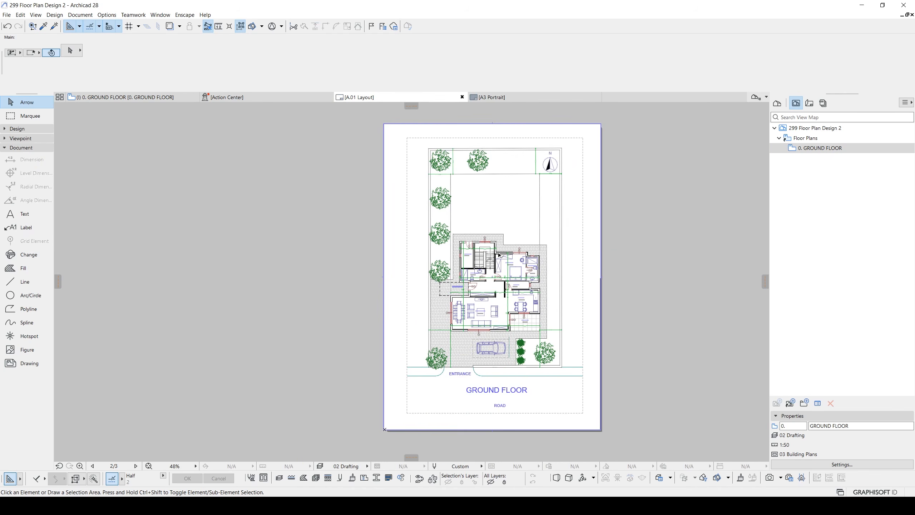
{"action": "left_click", "coordinate": [537, 269]}
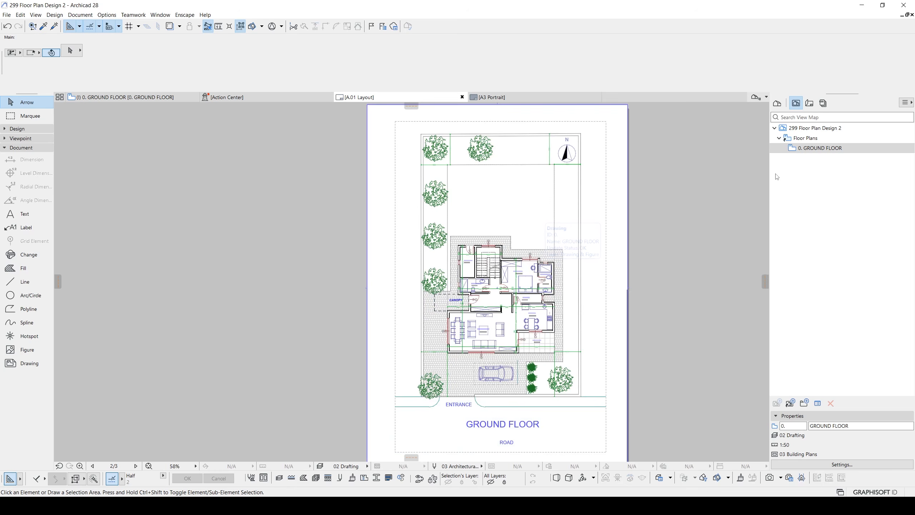
- Set the GROUND FLOOR view's graphic override to OUTER WALLS and check the drawing on the layout
{"action": "left_click", "coordinate": [813, 150]}
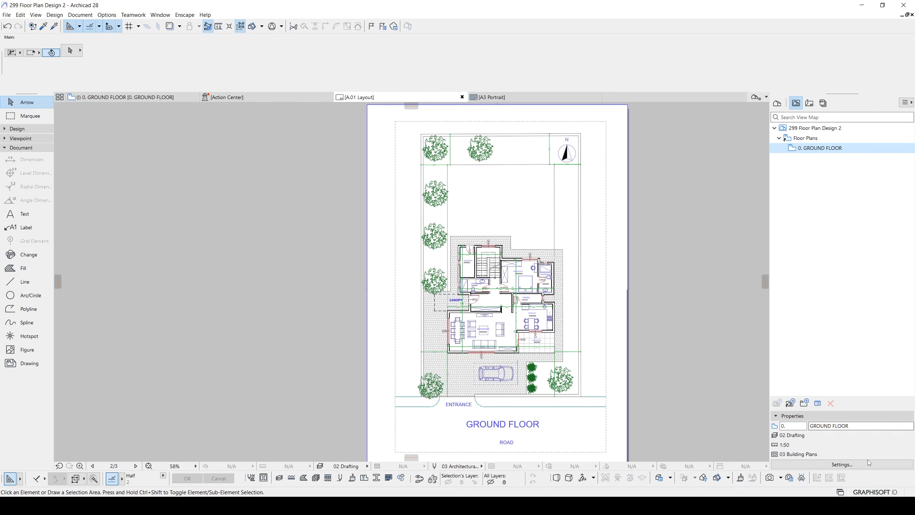
{"action": "left_click", "coordinate": [838, 463]}
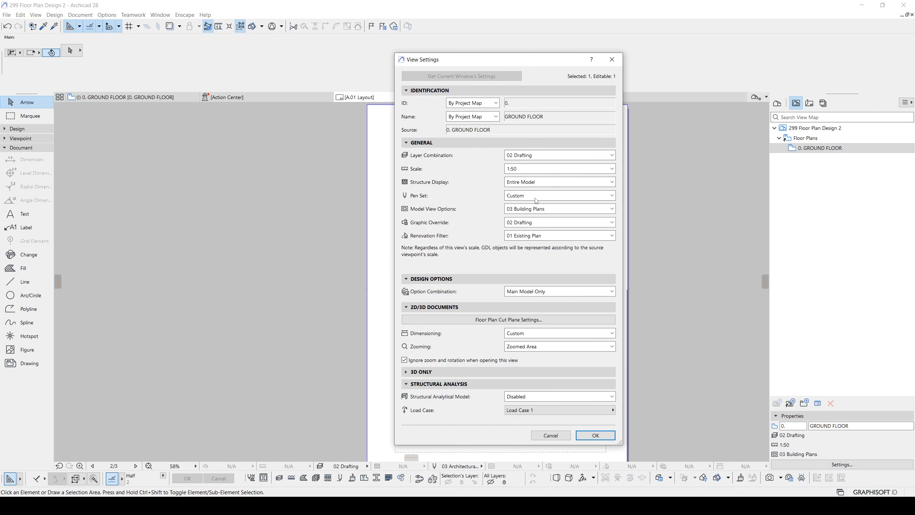
{"action": "left_click", "coordinate": [526, 222]}
{"action": "left_click", "coordinate": [537, 272]}
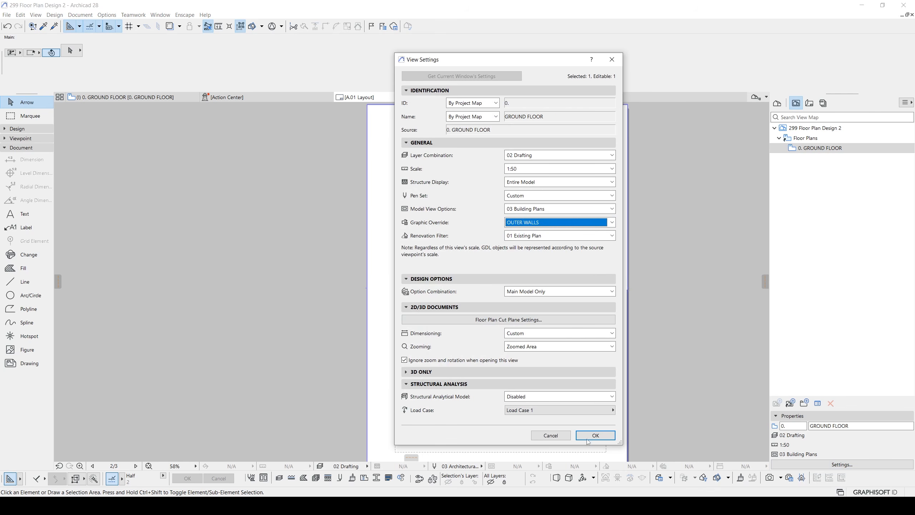
{"action": "left_click", "coordinate": [595, 435]}
{"action": "scroll", "coordinate": [535, 360], "scroll_direction": "up", "scroll_amount": 4}
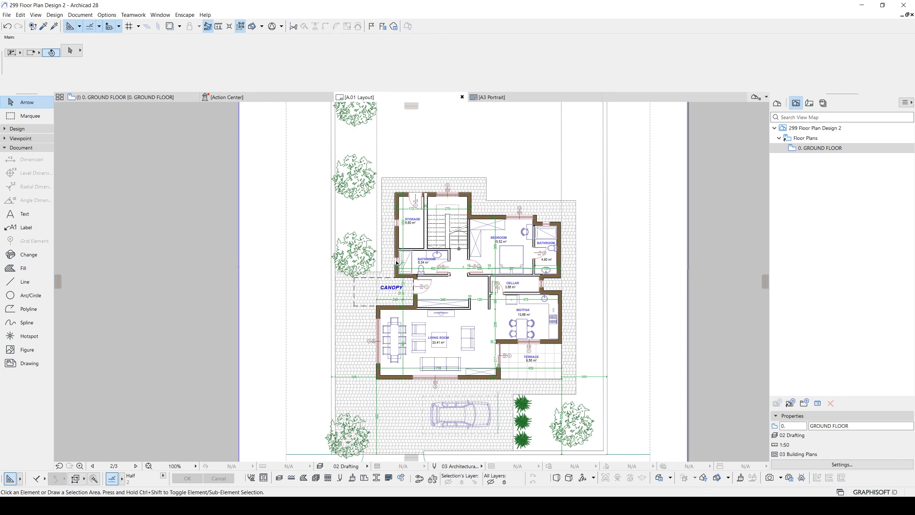
{"action": "middle_click_drag", "start_coordinate": [487, 294], "coordinate": [498, 269]}
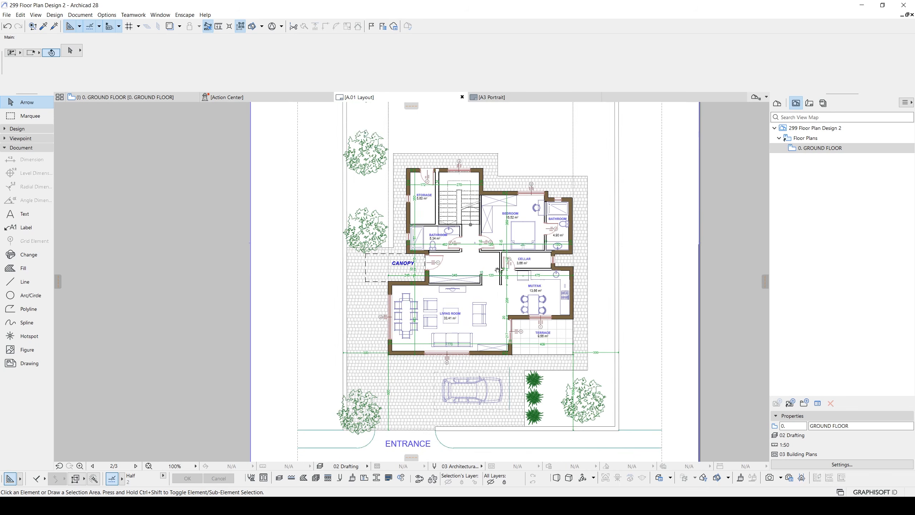
{"action": "scroll", "coordinate": [479, 270], "scroll_direction": "up", "scroll_amount": 3}
{"action": "scroll", "coordinate": [474, 226], "scroll_direction": "down", "scroll_amount": 3}
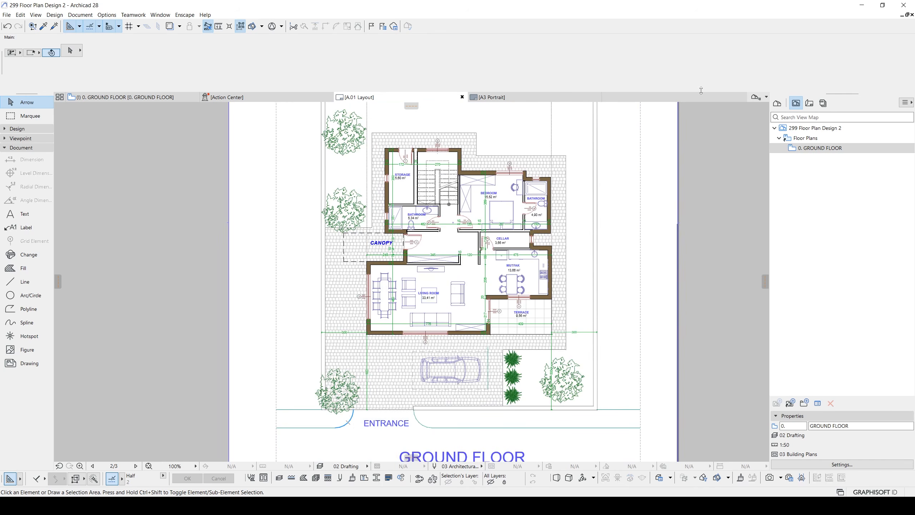
- Create a layer combination named ONLY EXTERIOR WALLS and hide all layers in it
{"action": "key", "text": "ctrl+l"}
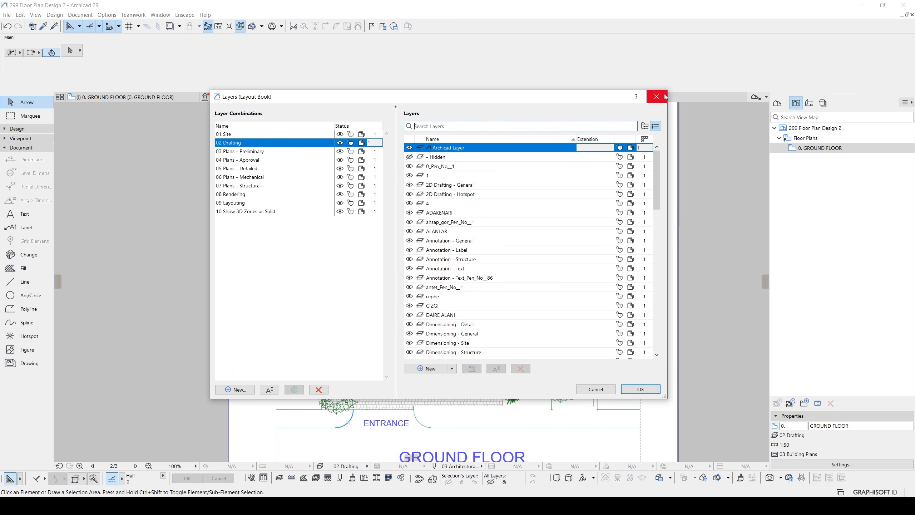
{"action": "left_click", "coordinate": [235, 389]}
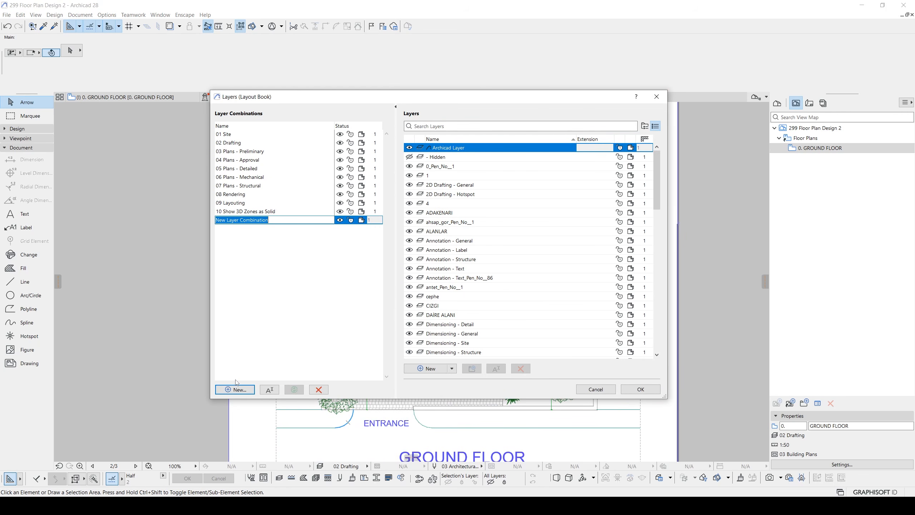
{"action": "type", "text": "ON"}
{"action": "left_click", "coordinate": [422, 195]}
{"action": "key", "text": "ctrl+a"}
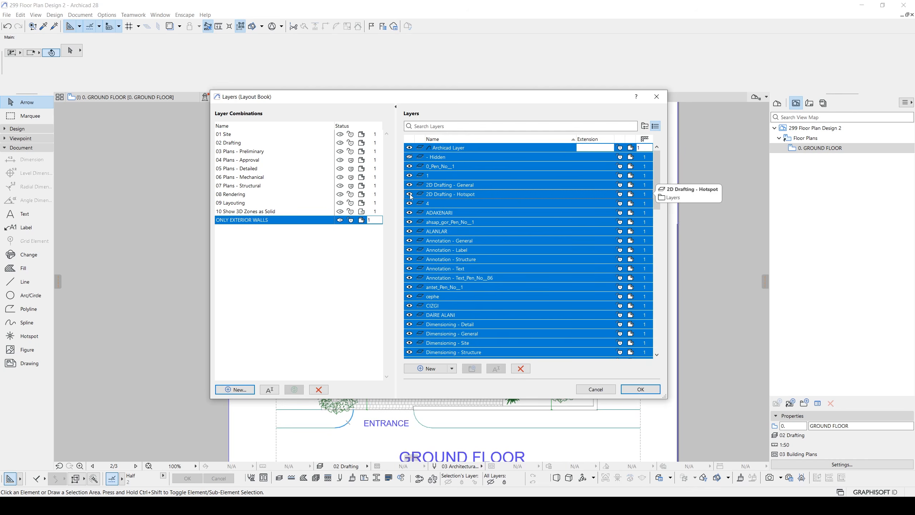
{"action": "left_click", "coordinate": [411, 195]}
- Show the Structural - Bearing layer and update the ONLY EXTERIOR WALLS combination with that visibility
{"action": "left_click_drag", "start_coordinate": [657, 197], "coordinate": [651, 347]}
{"action": "scroll", "coordinate": [651, 331], "scroll_direction": "up", "scroll_amount": 1}
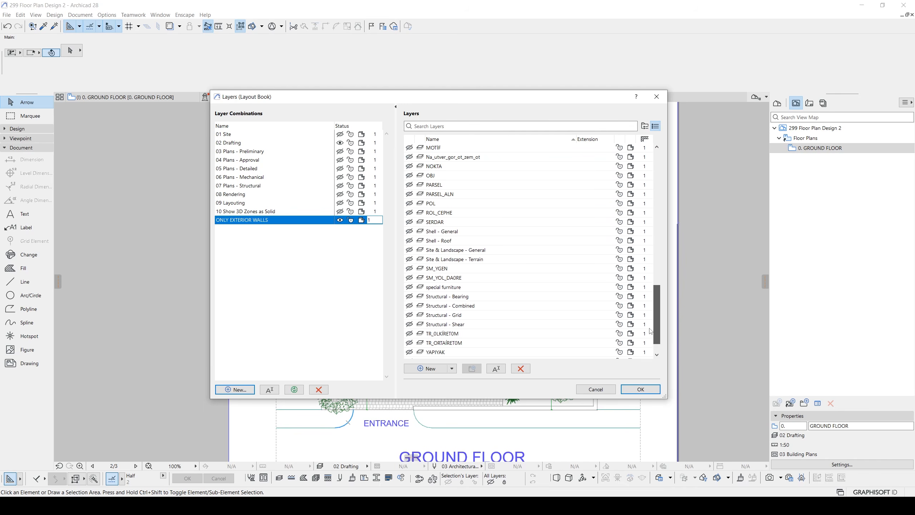
{"action": "scroll", "coordinate": [429, 248], "scroll_direction": "up", "scroll_amount": 2}
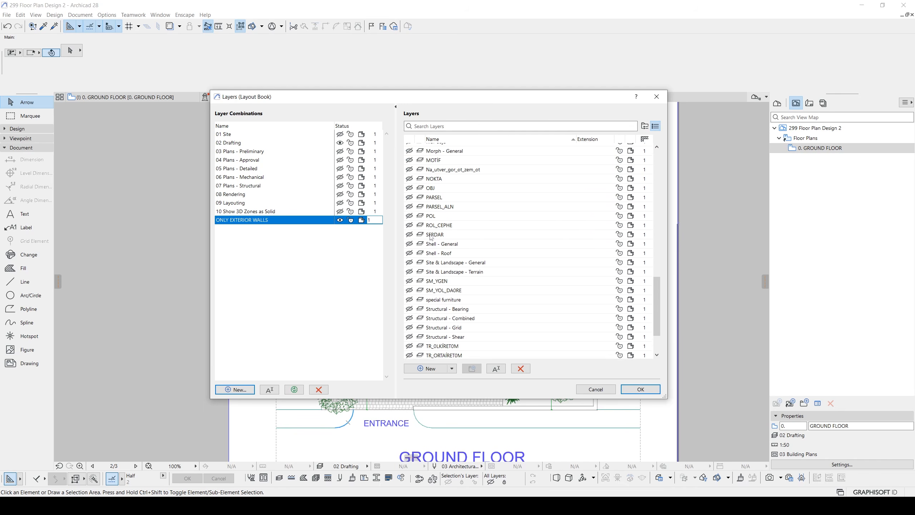
{"action": "scroll", "coordinate": [431, 237], "scroll_direction": "down", "scroll_amount": 2}
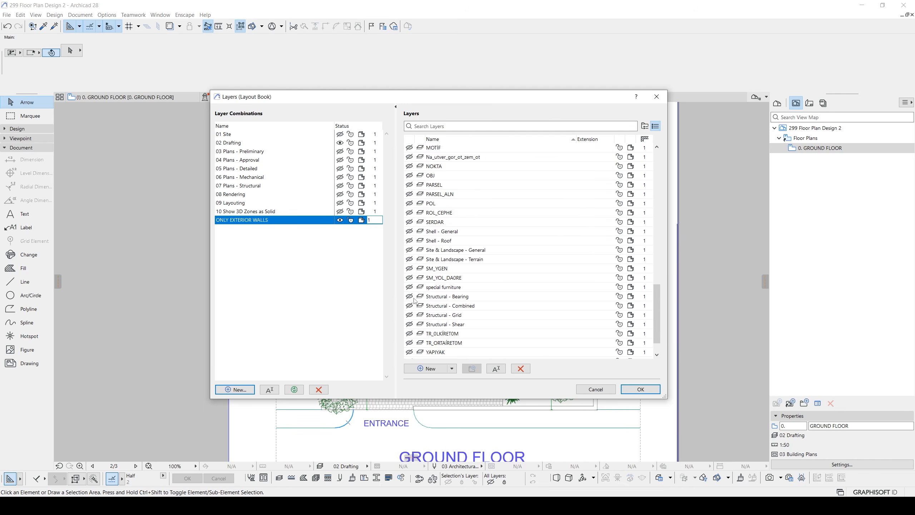
{"action": "left_click", "coordinate": [410, 296]}
{"action": "left_click", "coordinate": [297, 389]}
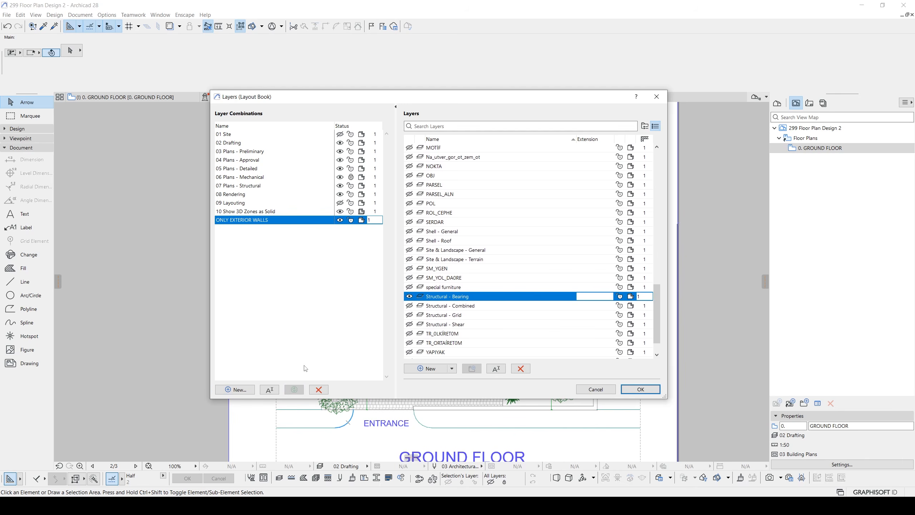
{"action": "left_click", "coordinate": [640, 389]}
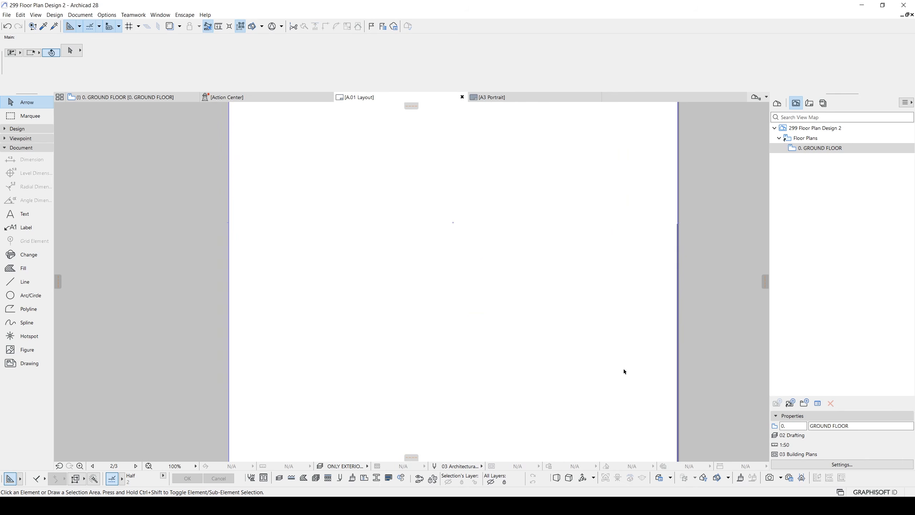
- Return the layout to the 02 Drafting layer combination and set the GROUND FLOOR view's layer combination to ONLY EXTERIOR WALLS
{"action": "left_click", "coordinate": [346, 466]}
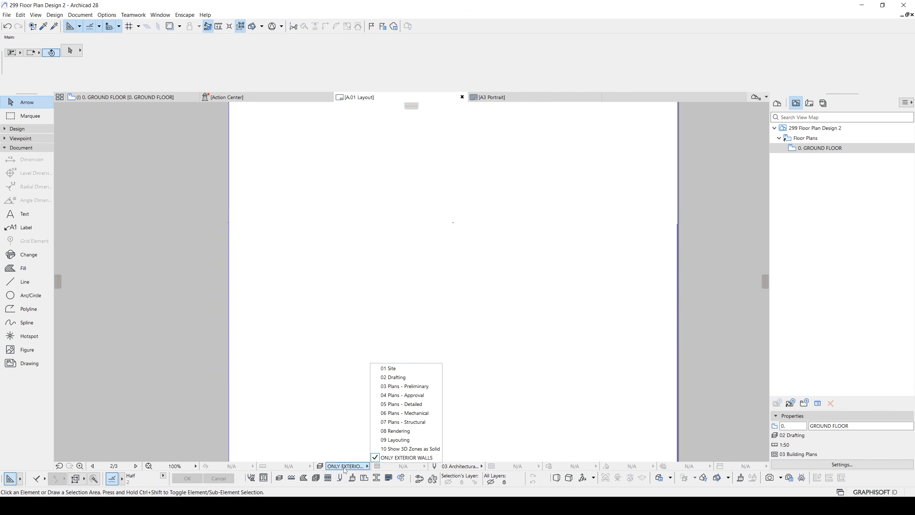
{"action": "left_click", "coordinate": [392, 379]}
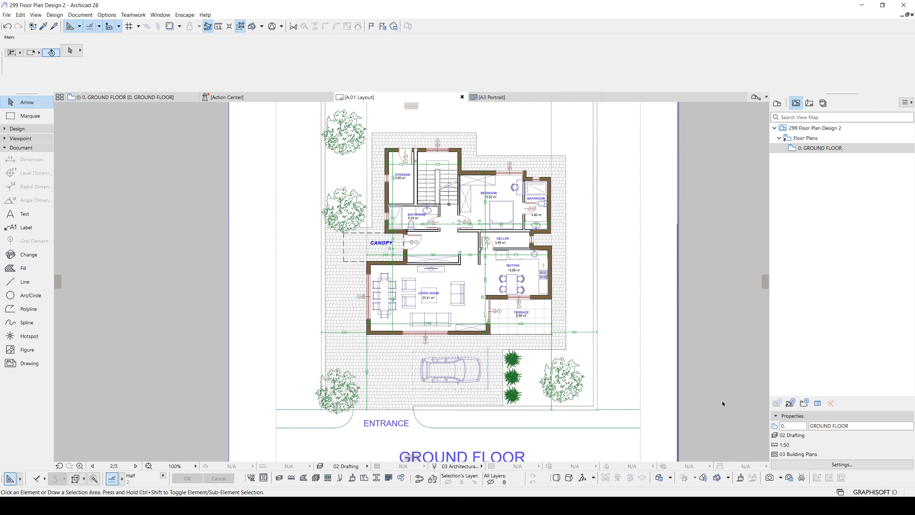
{"action": "left_click", "coordinate": [830, 466]}
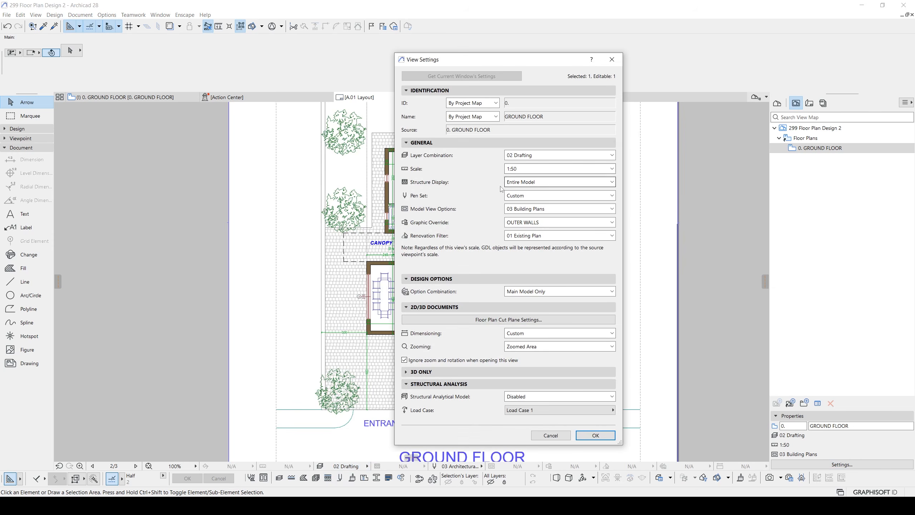
{"action": "left_click", "coordinate": [515, 157]}
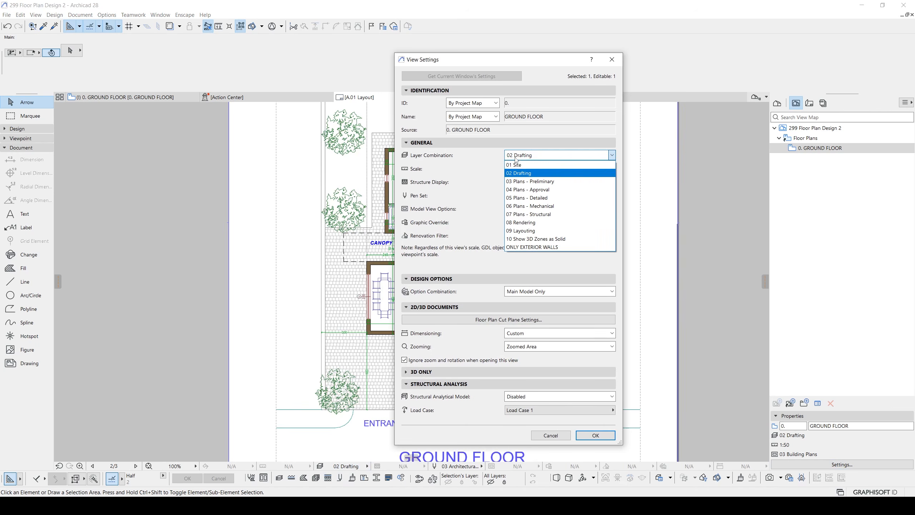
{"action": "left_click", "coordinate": [516, 249]}
{"action": "left_click", "coordinate": [595, 436]}
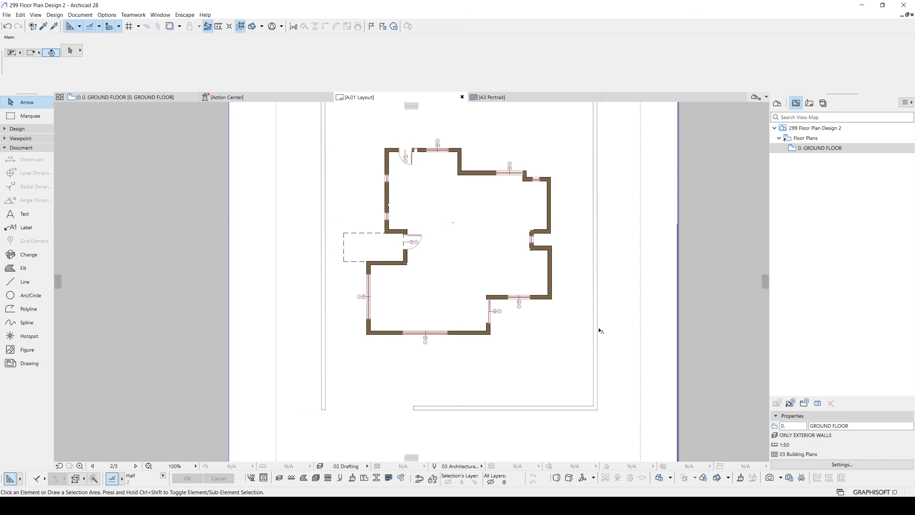
- Examine the exterior walls drawing on the A3 layout, checking how the house and boundary walls are coloured
{"action": "scroll", "coordinate": [598, 329], "scroll_direction": "down", "scroll_amount": 2}
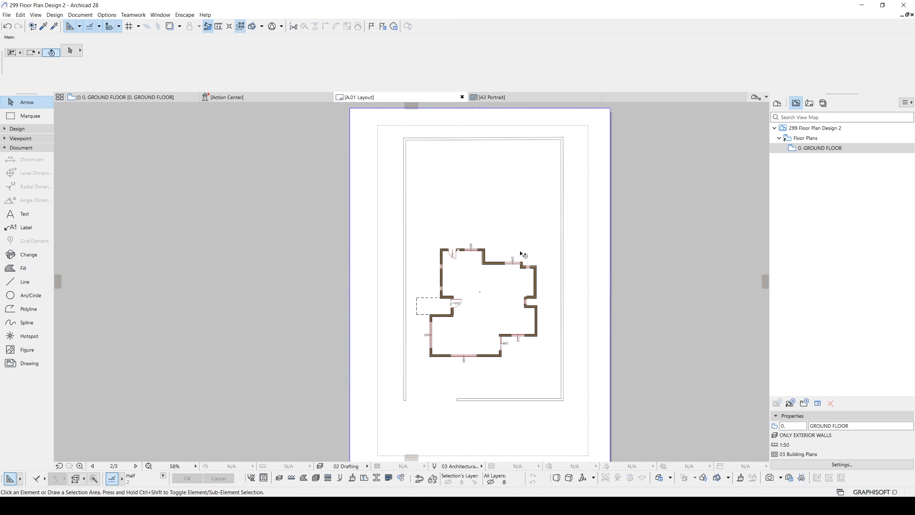
{"action": "scroll", "coordinate": [523, 254], "scroll_direction": "up", "scroll_amount": 1}
{"action": "key", "text": "Caps_Lock"}
{"action": "left_click", "coordinate": [523, 254]}
{"action": "key", "text": "Caps_Lock"}
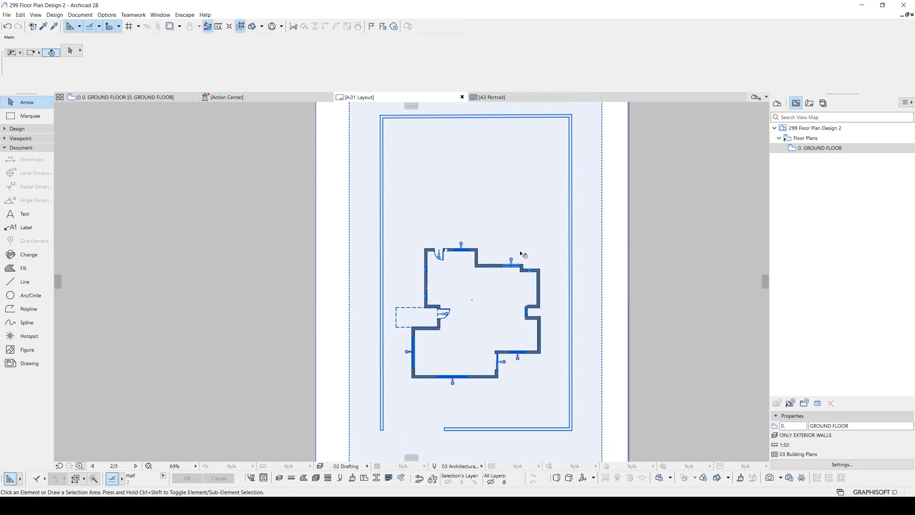
{"action": "left_click", "coordinate": [623, 234]}
{"action": "middle_click_drag", "start_coordinate": [573, 280], "coordinate": [571, 230]}
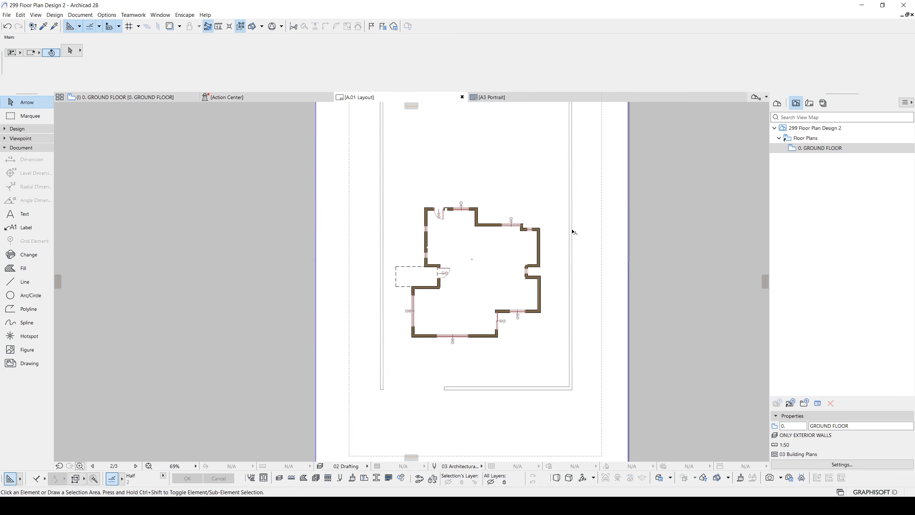
{"action": "middle_click_drag", "start_coordinate": [360, 153], "coordinate": [336, 255]}
{"action": "middle_click_drag", "start_coordinate": [544, 400], "coordinate": [533, 320]}
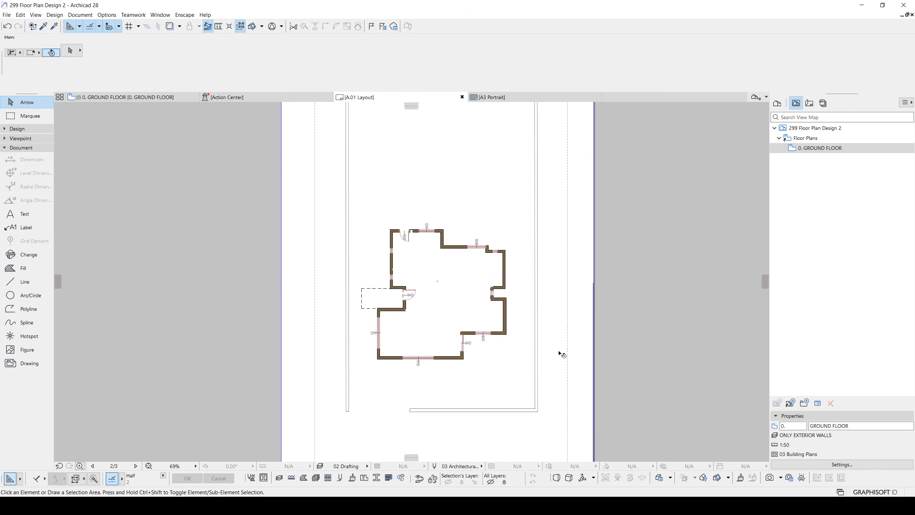
- Open the GROUND FLOOR view and extend the OUTER WALLS COLOR EXTERIER rule's fill type and foreground pen overrides to cut and drafting fills
{"action": "double_click", "coordinate": [807, 149]}
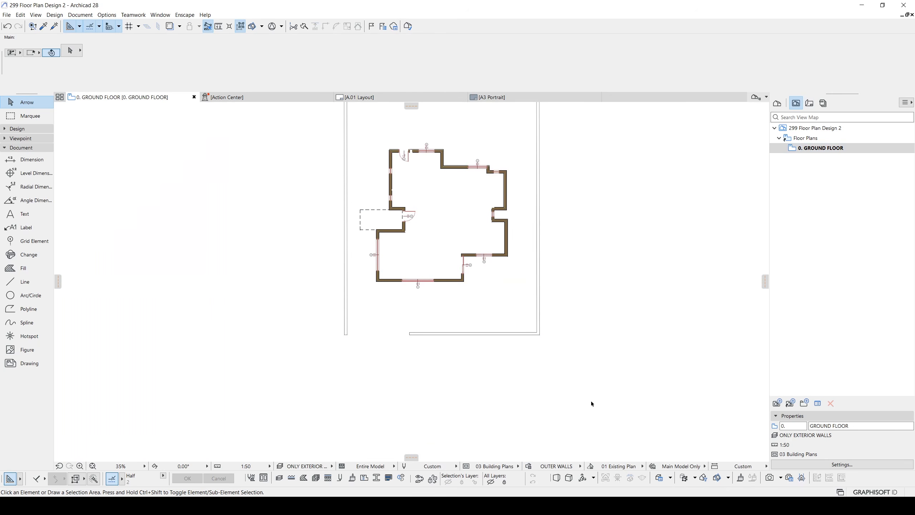
{"action": "left_click", "coordinate": [528, 466]}
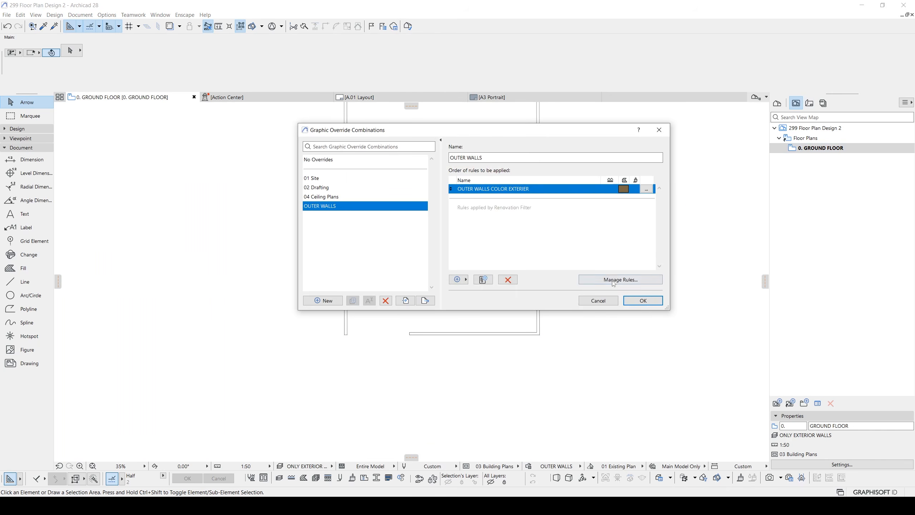
{"action": "left_click", "coordinate": [614, 281]}
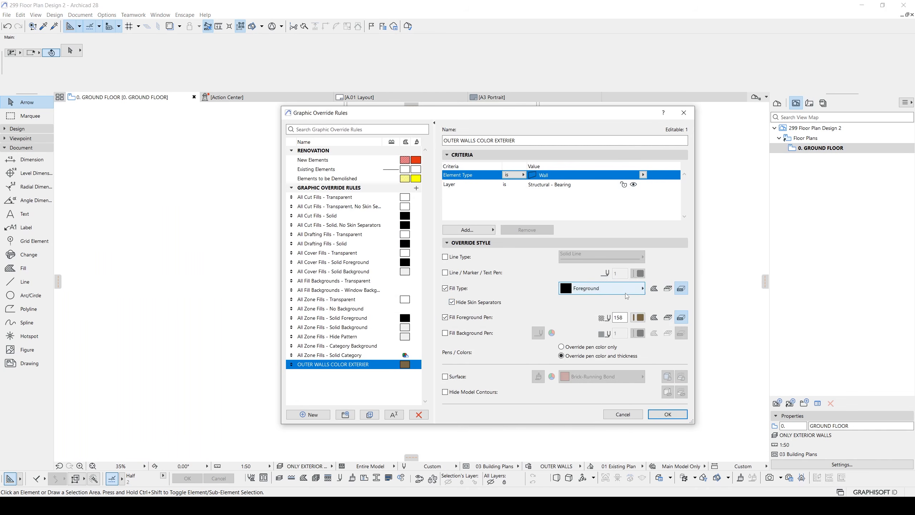
{"action": "left_click", "coordinate": [668, 288]}
{"action": "left_click", "coordinate": [654, 289]}
{"action": "left_click", "coordinate": [668, 317]}
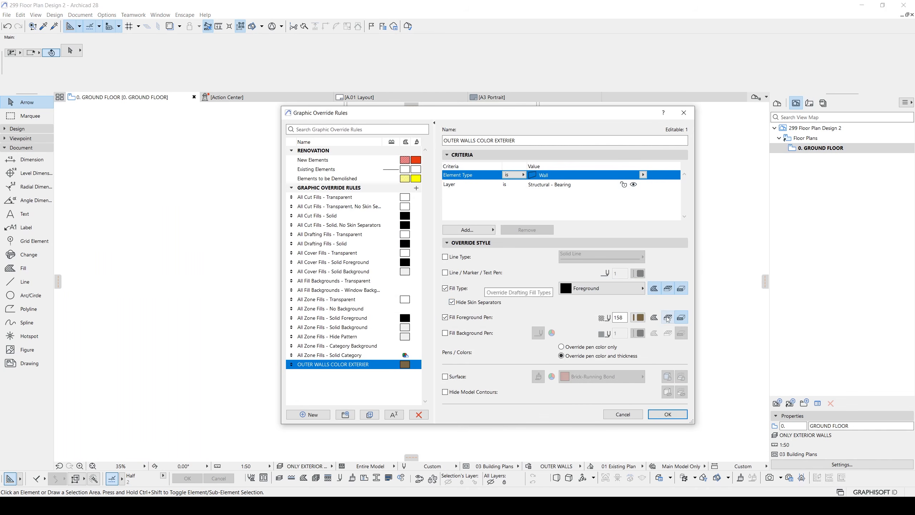
{"action": "left_click", "coordinate": [654, 317]}
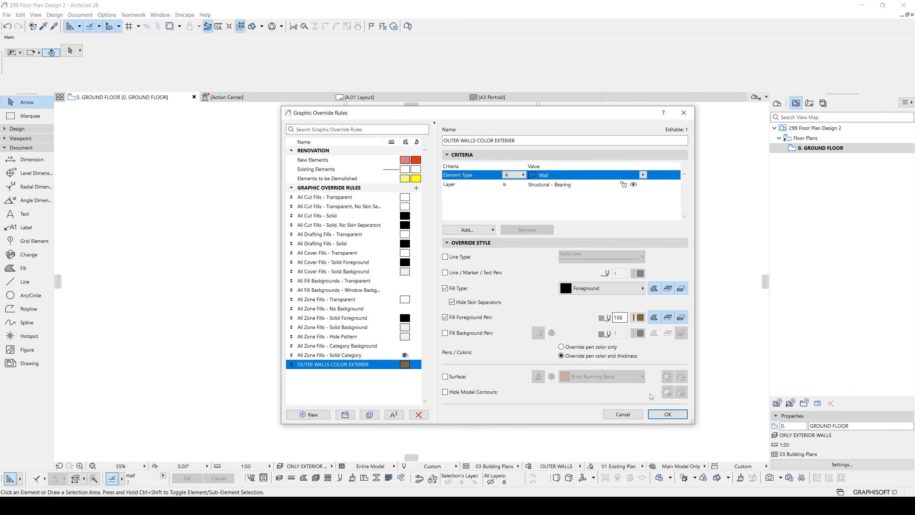
{"action": "left_click", "coordinate": [668, 414]}
{"action": "left_click", "coordinate": [643, 300]}
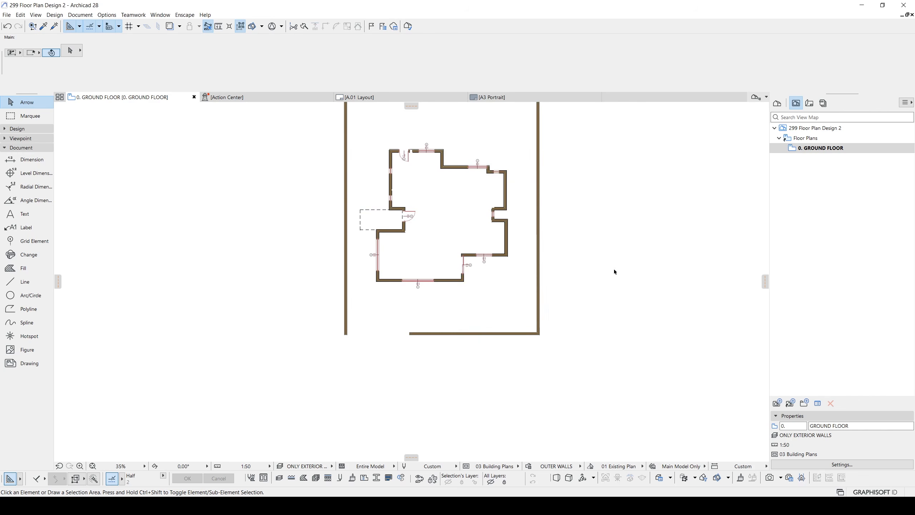
{"action": "scroll", "coordinate": [478, 220], "scroll_direction": "down", "scroll_amount": 2}
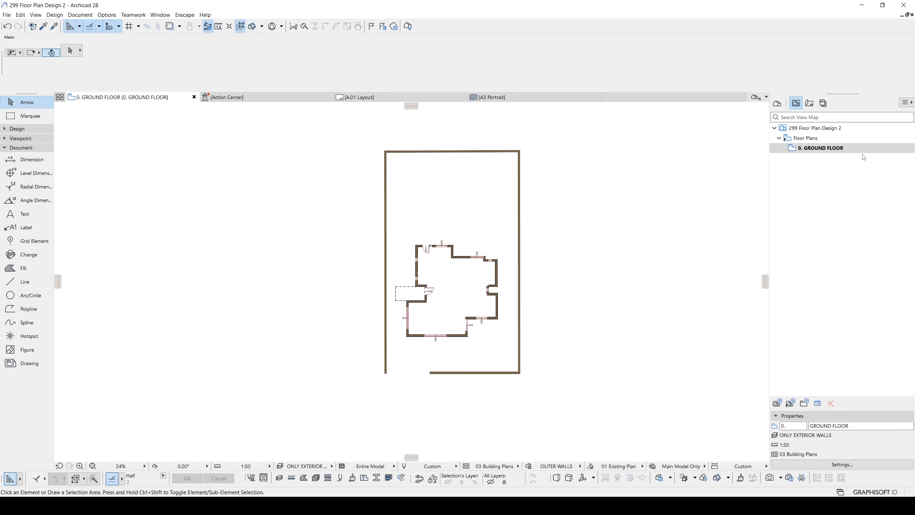
- Duplicate the GROUND FLOOR view outside the Floor Plans folder under the name WHITE LINES and open it
{"action": "left_click_drag", "start_coordinate": [825, 149], "coordinate": [820, 136]}
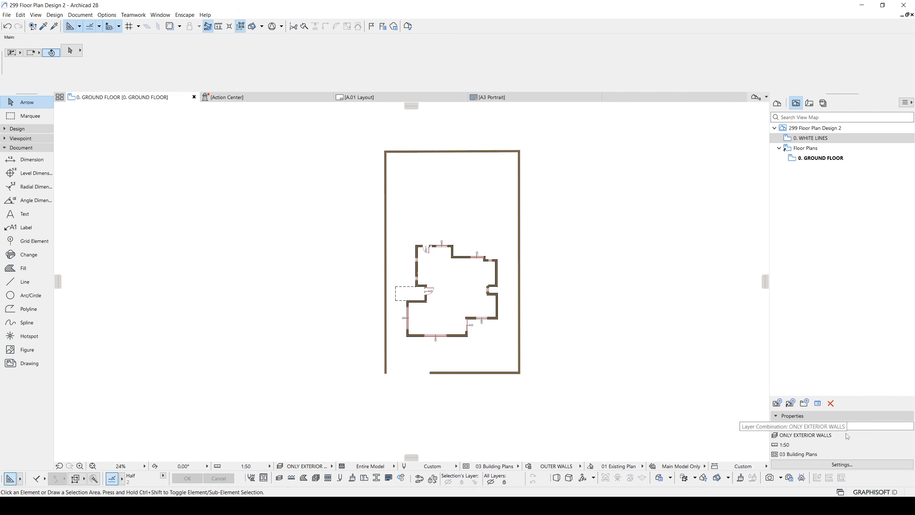
{"action": "double_click", "coordinate": [803, 139]}
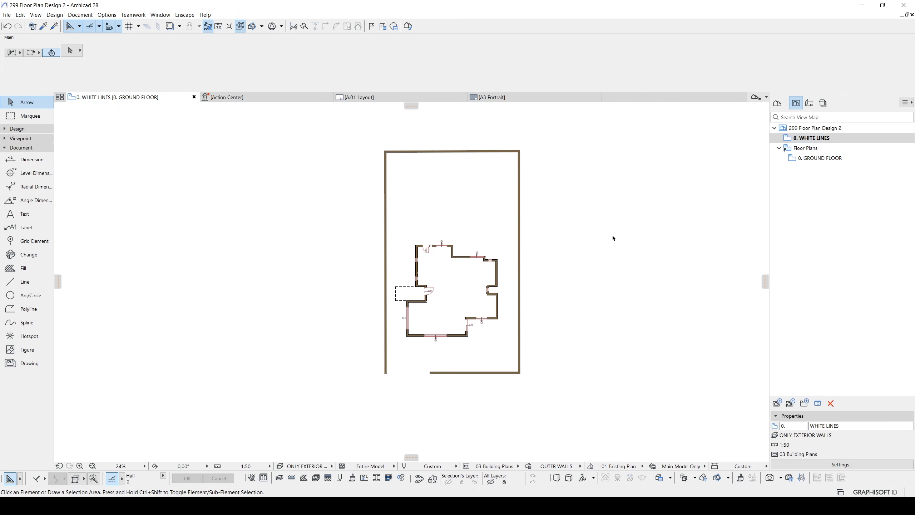
{"action": "middle_click_drag", "start_coordinate": [497, 270], "coordinate": [508, 257]}
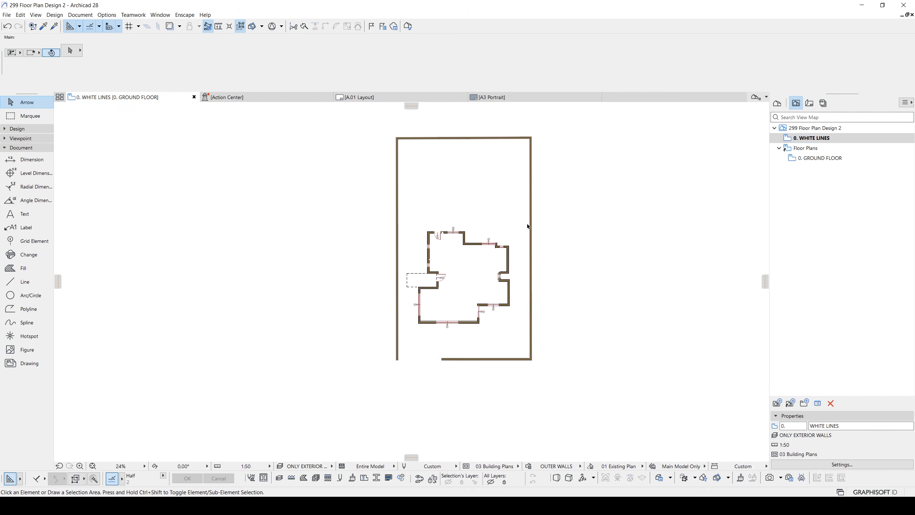
- Set the WHITE LINES view's layer combination to 02 Drafting in its view settings
{"action": "left_click", "coordinate": [807, 464]}
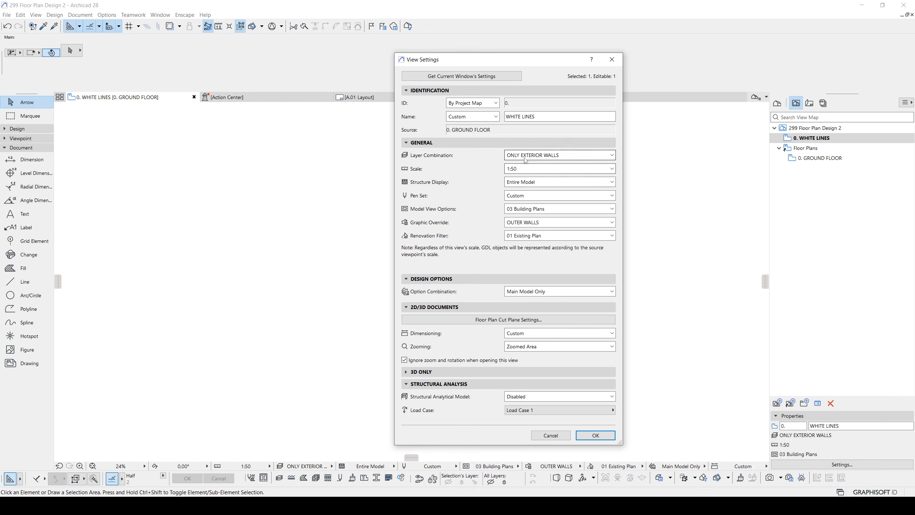
{"action": "left_click", "coordinate": [514, 151]}
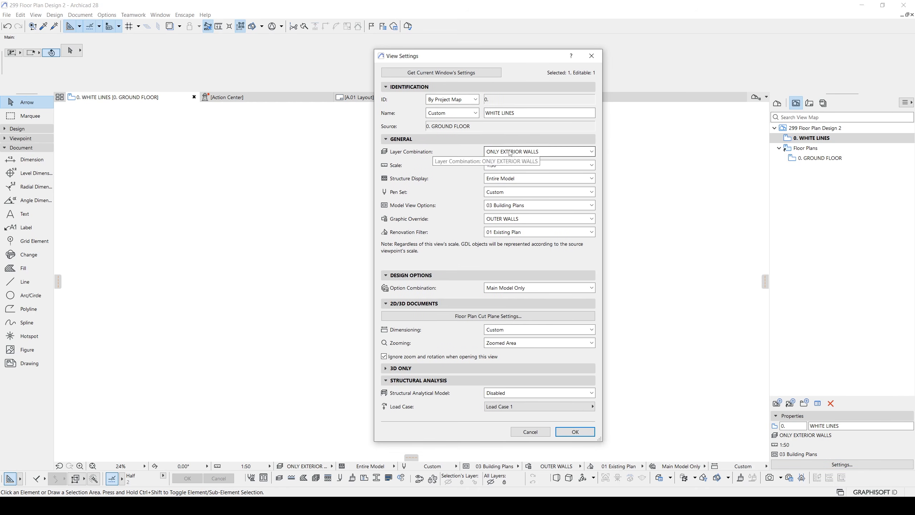
{"action": "left_click", "coordinate": [509, 170]}
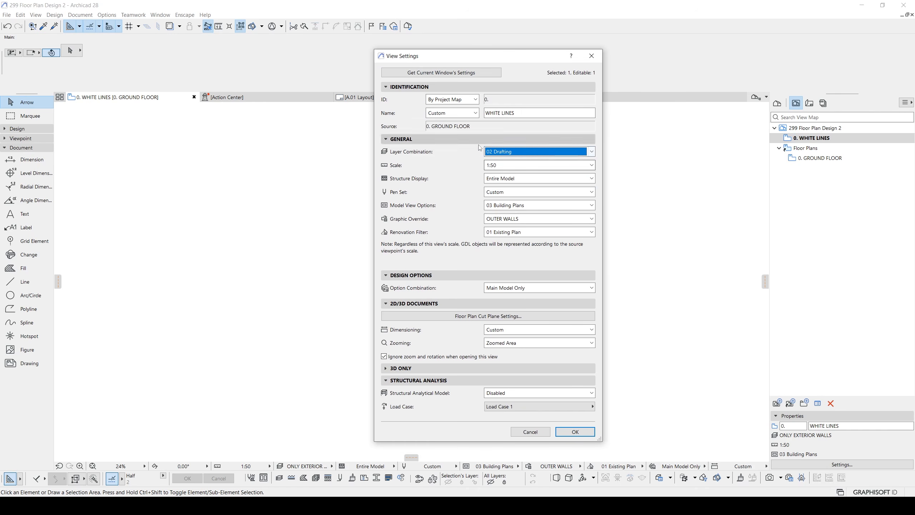
{"action": "left_click", "coordinate": [575, 432]}
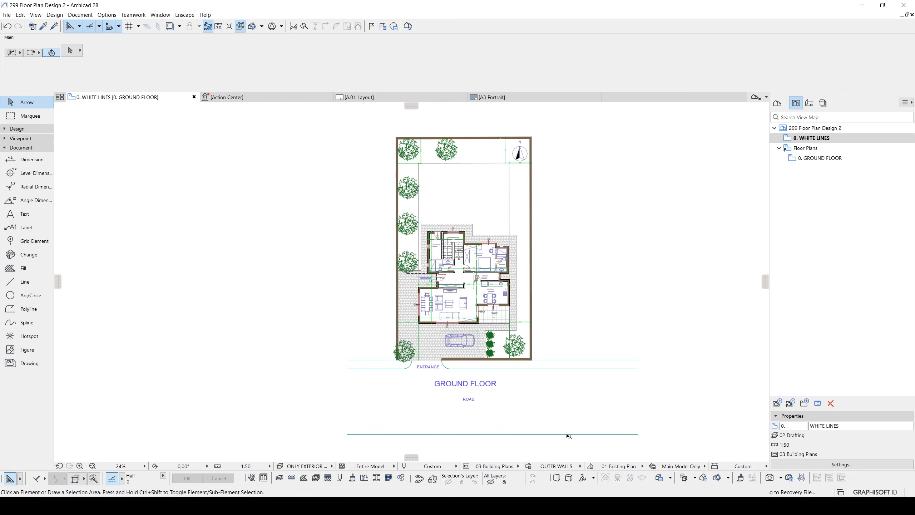
- Create a graphic override combination named WHITE LINES and add a new rule named ALL LINES ARE WHITE to it
{"action": "left_click", "coordinate": [529, 467]}
{"action": "left_click", "coordinate": [327, 301]}
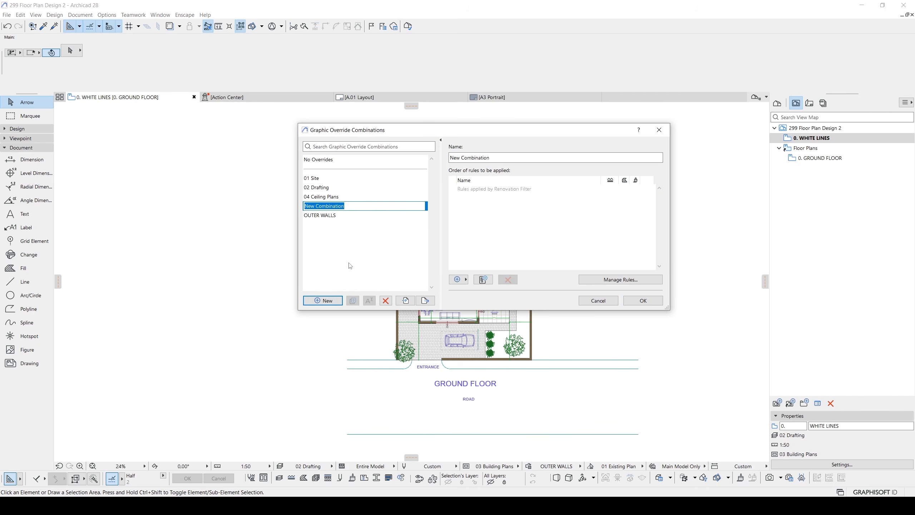
{"action": "type", "text": "WHITE LINES"}
{"action": "key", "text": "Return"}
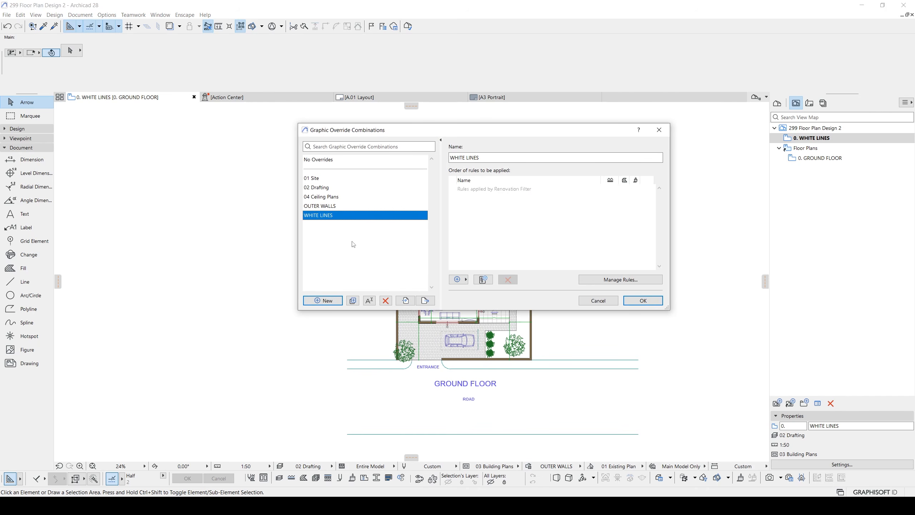
{"action": "left_click", "coordinate": [483, 279]}
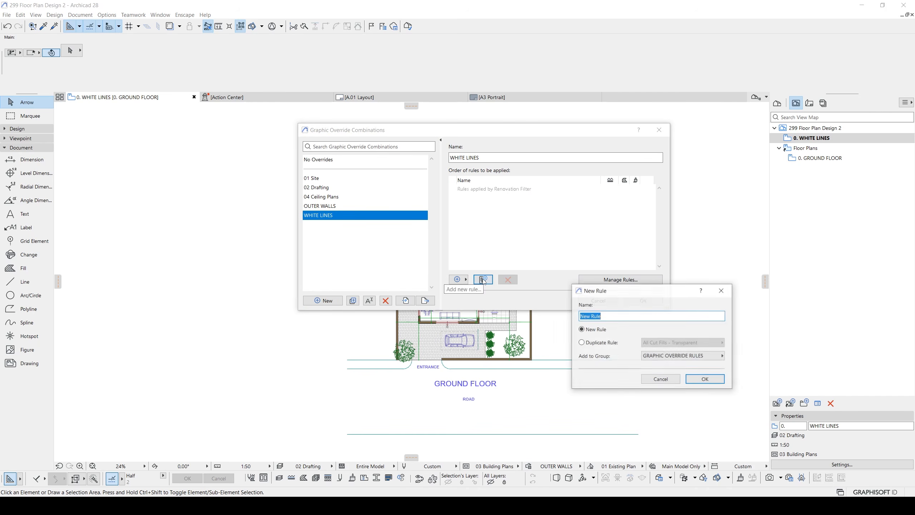
{"action": "type", "text": "ALL LINES ARE WHITE\""}
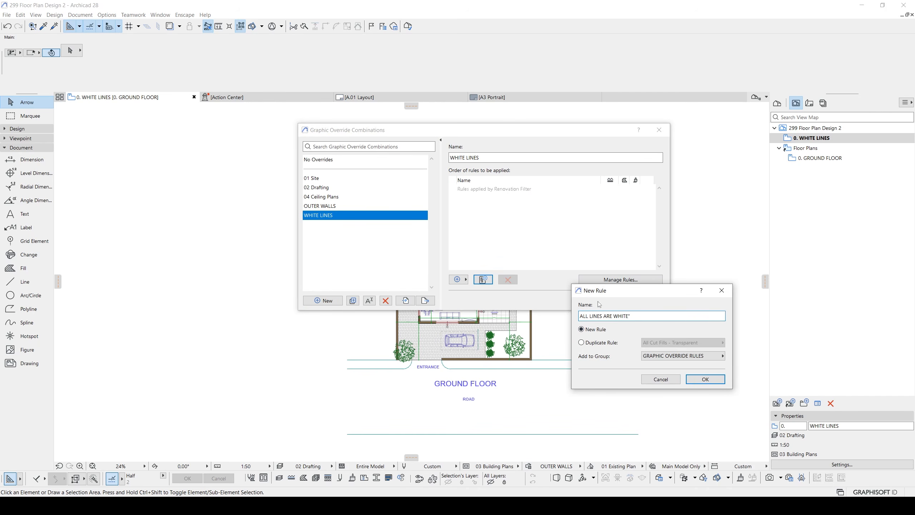
{"action": "left_click", "coordinate": [702, 380]}
- Make the ALL LINES ARE WHITE rule override the line, marker and text pen with white pen 19 and apply the combination
{"action": "left_click", "coordinate": [607, 281]}
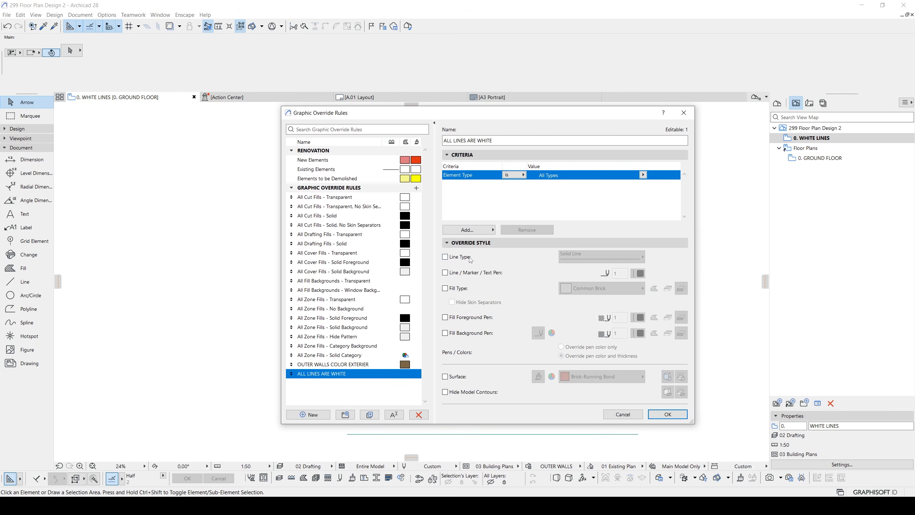
{"action": "left_click", "coordinate": [446, 273]}
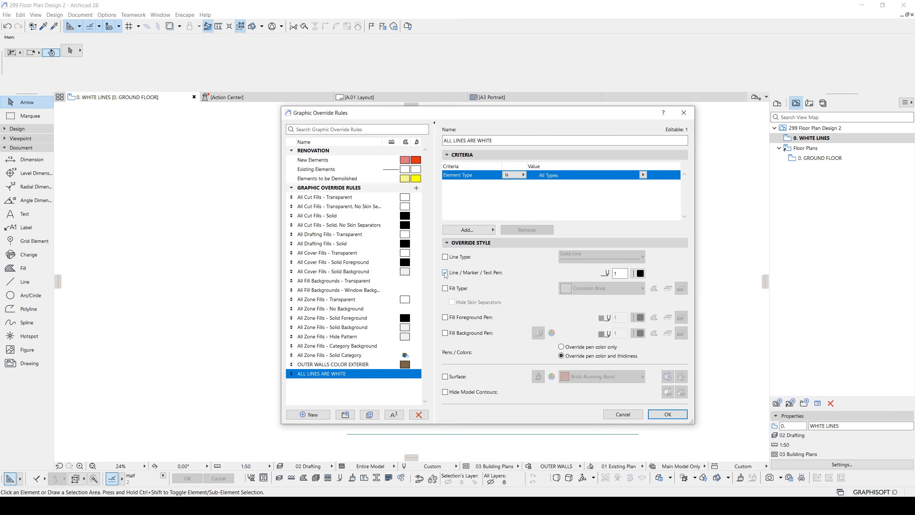
{"action": "left_click", "coordinate": [640, 273]}
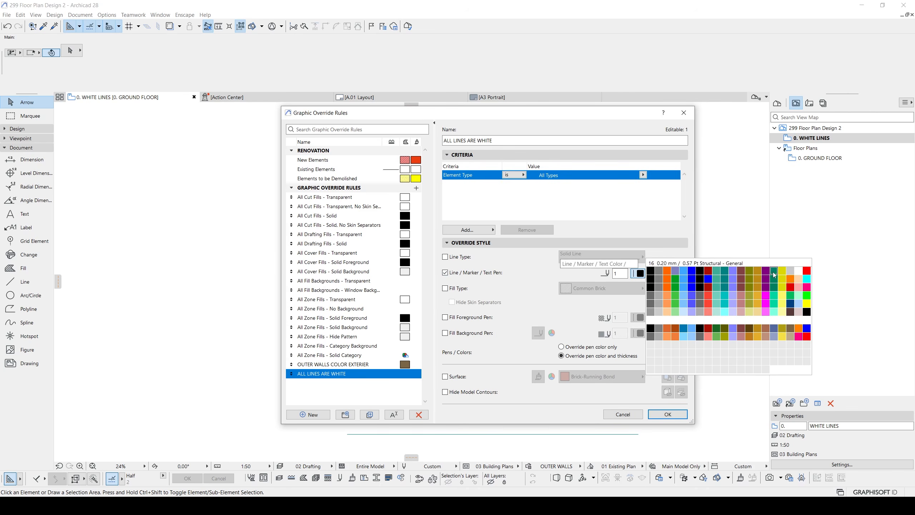
{"action": "left_click", "coordinate": [802, 272]}
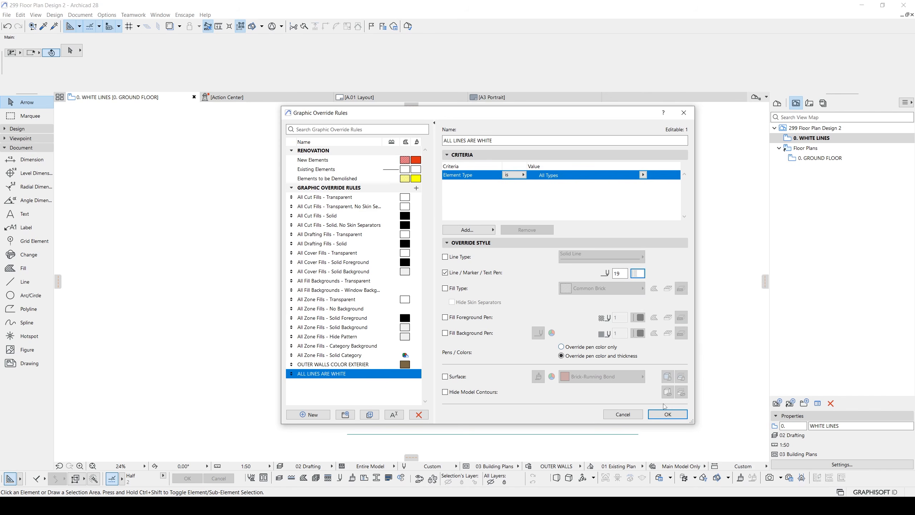
{"action": "left_click", "coordinate": [667, 414]}
{"action": "left_click", "coordinate": [636, 302]}
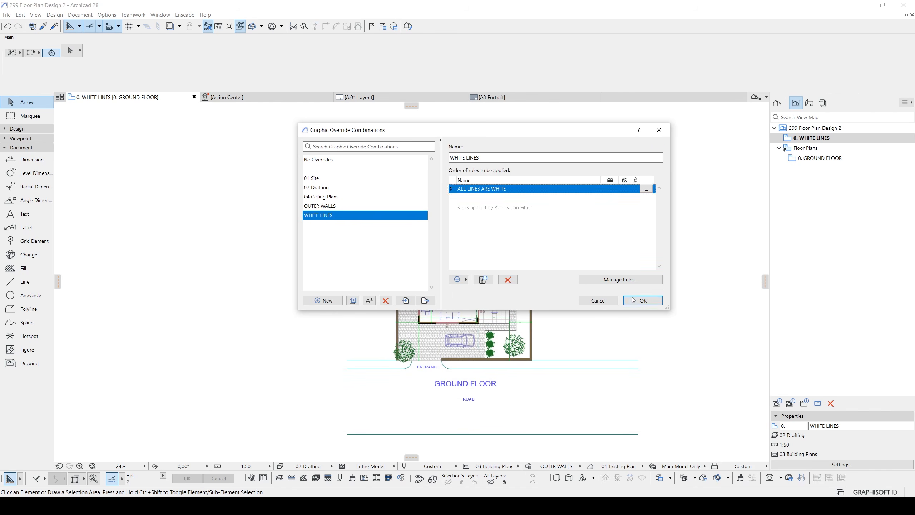
{"action": "scroll", "coordinate": [563, 306], "scroll_direction": "up", "scroll_amount": 2}
- Open the A.01 layout, select the placed ground floor drawing and try to copy it in place from its corner
{"action": "left_click", "coordinate": [809, 105]}
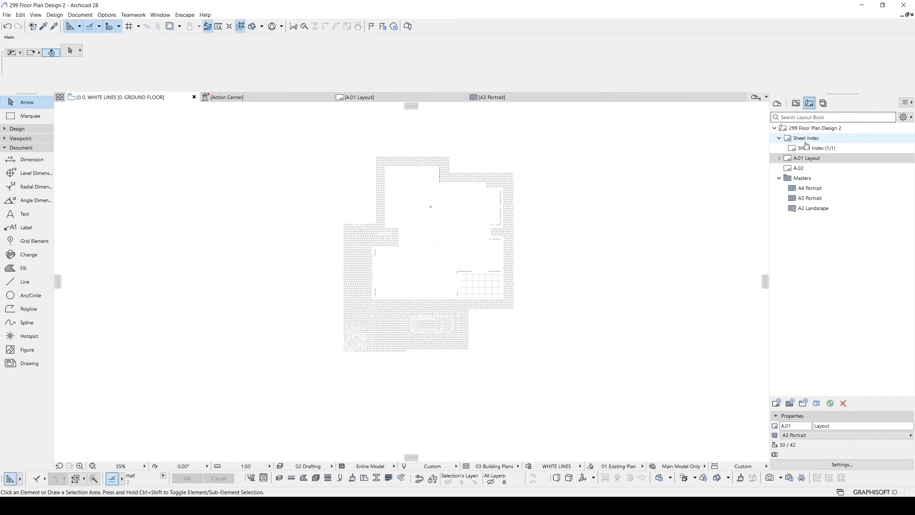
{"action": "double_click", "coordinate": [808, 158]}
{"action": "scroll", "coordinate": [558, 262], "scroll_direction": "down", "scroll_amount": 3}
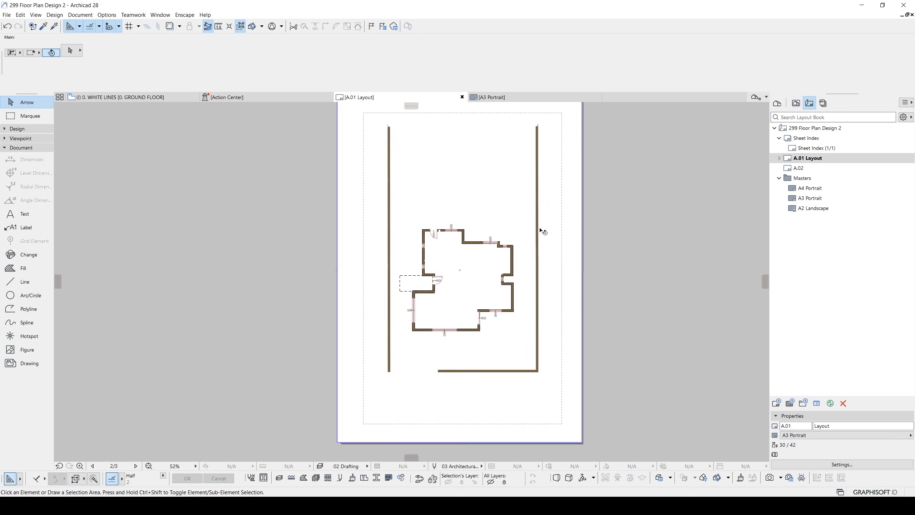
{"action": "left_click", "coordinate": [527, 291]}
{"action": "scroll", "coordinate": [521, 305], "scroll_direction": "up", "scroll_amount": 2}
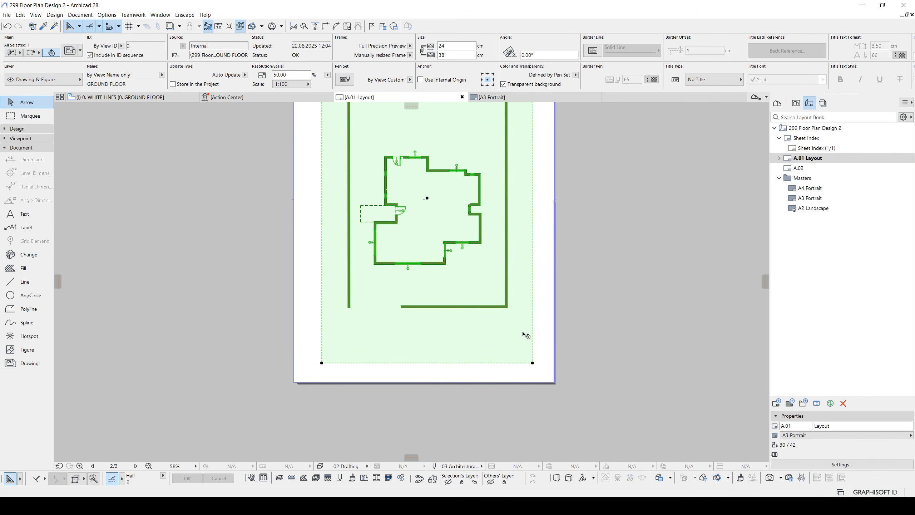
{"action": "left_click", "coordinate": [532, 363]}
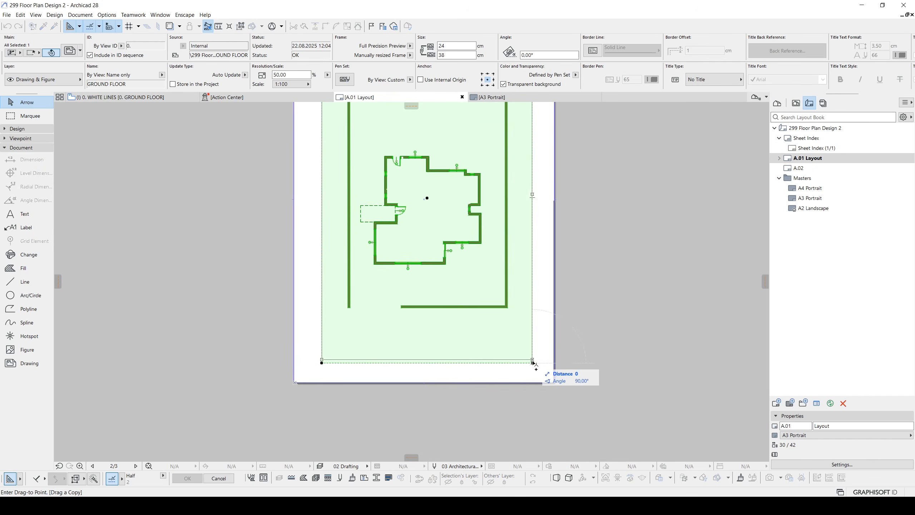
{"action": "key", "text": "Escape"}
{"action": "middle_click_drag", "start_coordinate": [488, 275], "coordinate": [502, 332]}
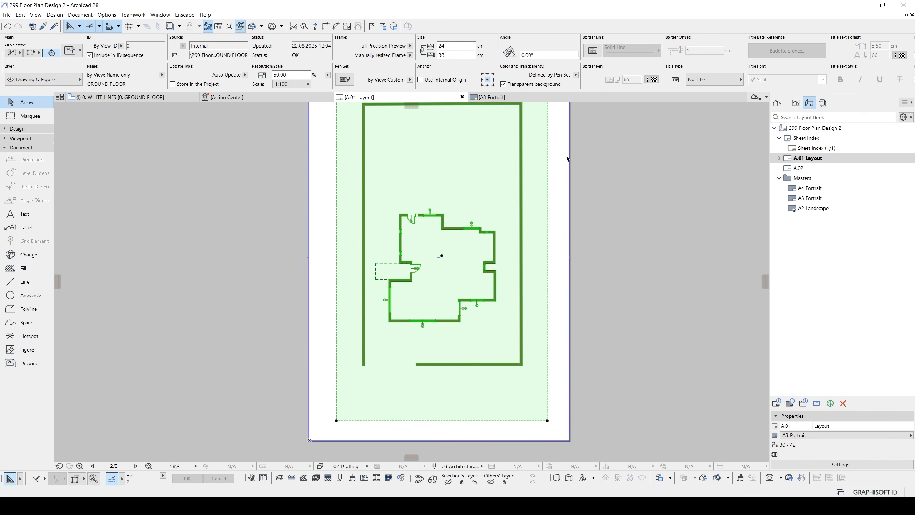
- Link the selected ground floor drawing on the layout to the internal WHITE LINES view
{"action": "right_click", "coordinate": [498, 186]}
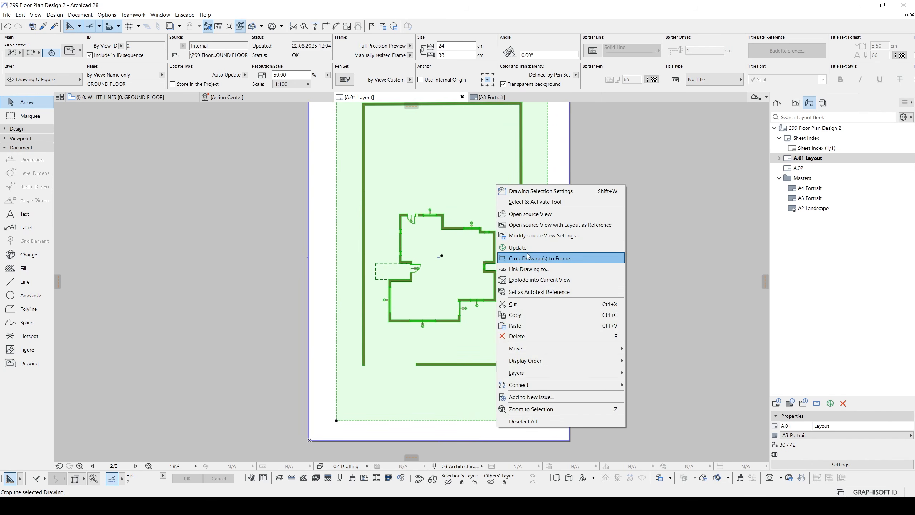
{"action": "left_click", "coordinate": [522, 269]}
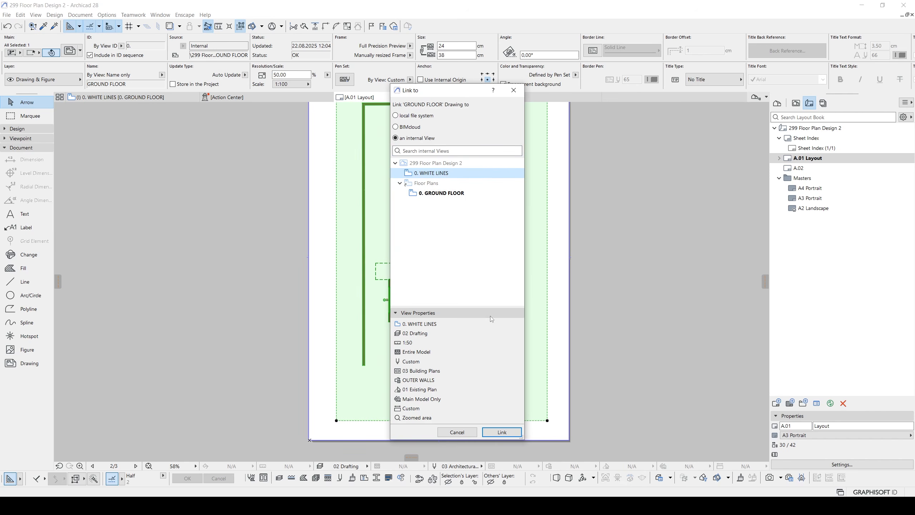
{"action": "left_click", "coordinate": [501, 432]}
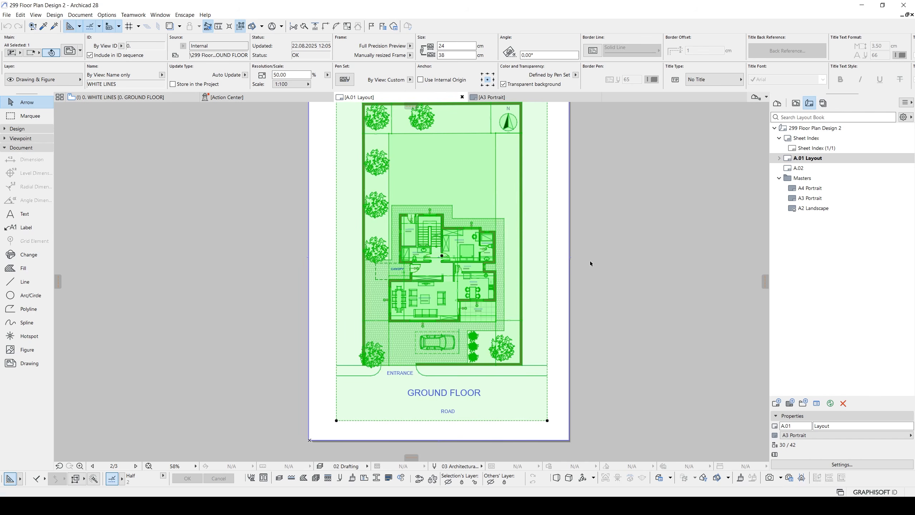
- Deselect the placed drawing and set the graphic override of the WHITE LINES view to WHITE LINES
{"action": "scroll", "coordinate": [590, 260], "scroll_direction": "up", "scroll_amount": 3}
{"action": "left_click", "coordinate": [631, 245]}
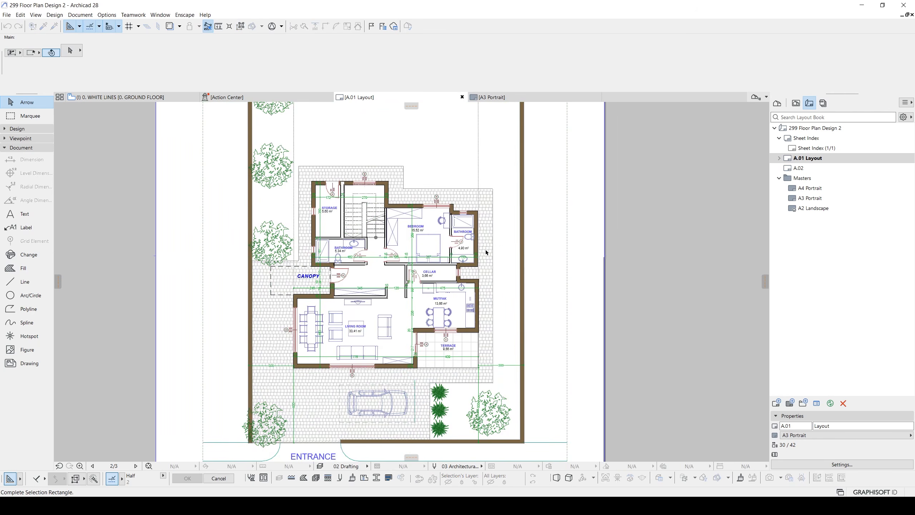
{"action": "scroll", "coordinate": [487, 251], "scroll_direction": "up", "scroll_amount": 3}
{"action": "key", "text": "Escape"}
{"action": "middle_click_drag", "start_coordinate": [317, 238], "coordinate": [422, 241]}
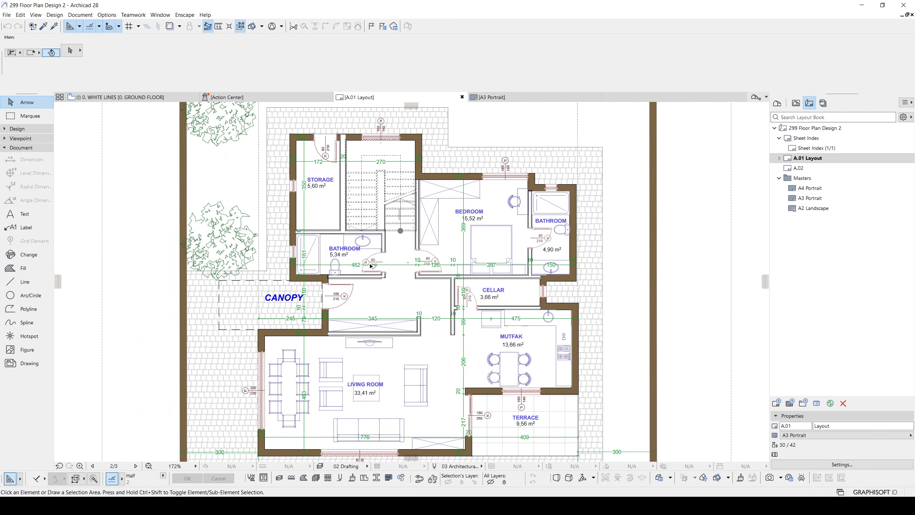
{"action": "scroll", "coordinate": [371, 266], "scroll_direction": "down", "scroll_amount": 5}
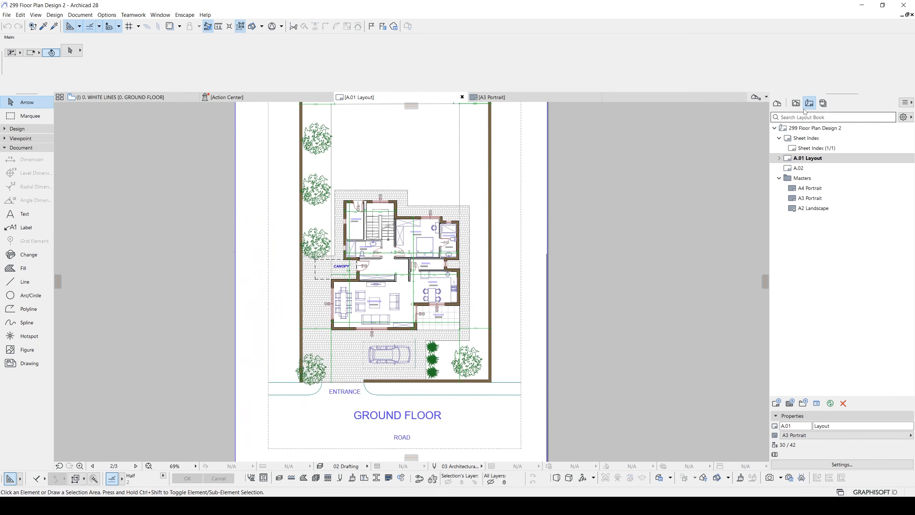
{"action": "left_click", "coordinate": [796, 104]}
{"action": "left_click", "coordinate": [796, 138]}
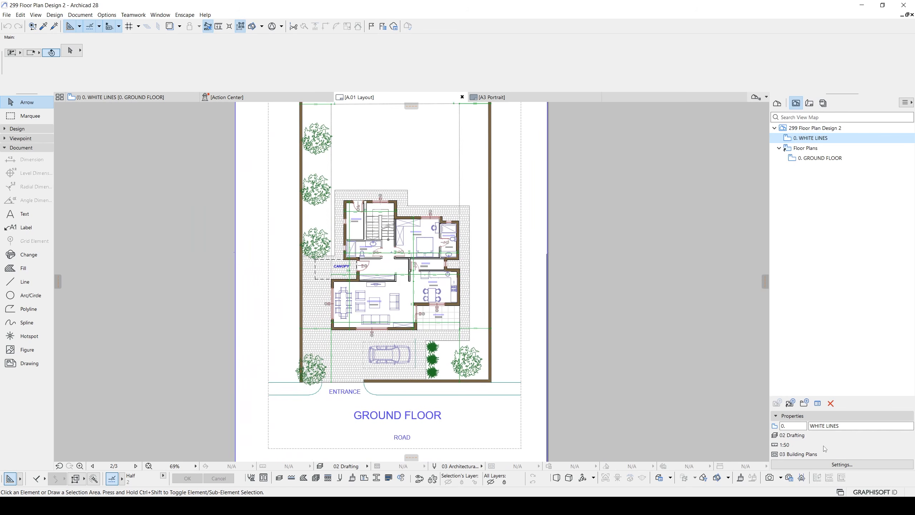
{"action": "left_click", "coordinate": [824, 464]}
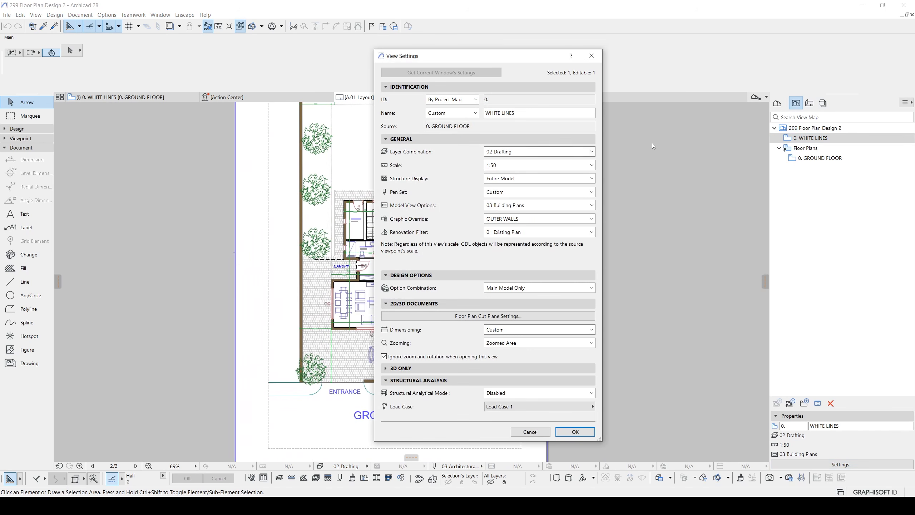
{"action": "left_click", "coordinate": [492, 221]}
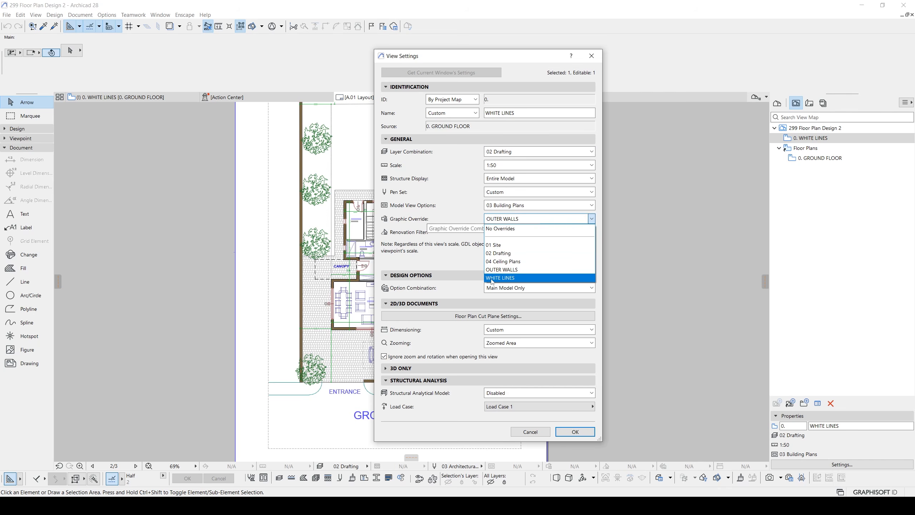
{"action": "left_click", "coordinate": [492, 278]}
{"action": "left_click", "coordinate": [575, 431]}
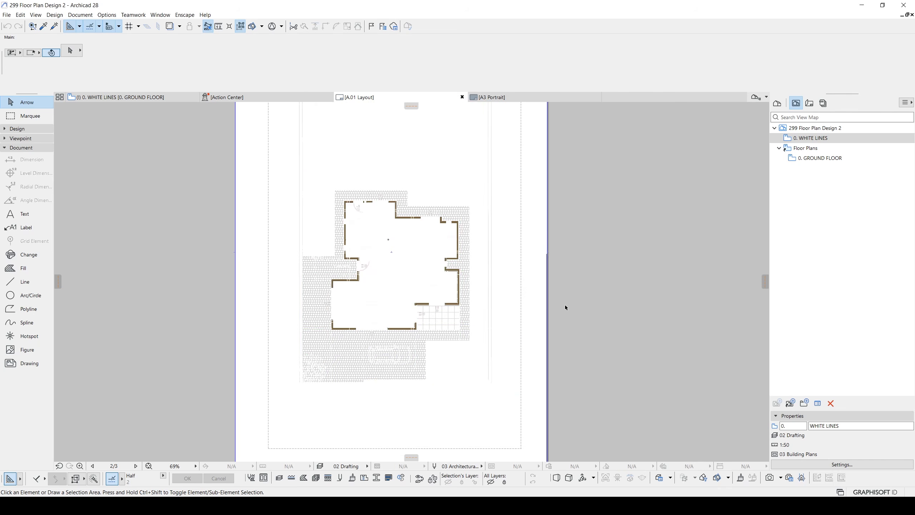
{"action": "scroll", "coordinate": [422, 304], "scroll_direction": "up", "scroll_amount": 3}
{"action": "scroll", "coordinate": [431, 303], "scroll_direction": "down", "scroll_amount": 7}
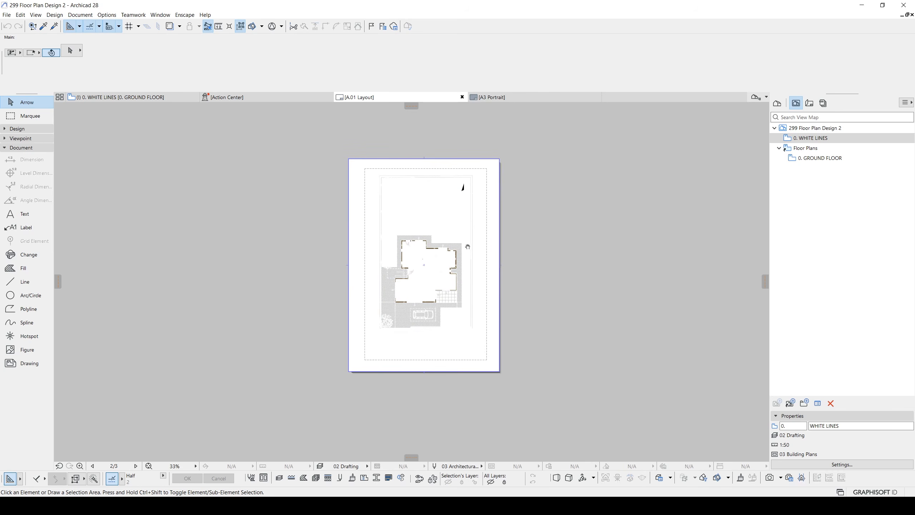
- Close the Action Center and cover the whole 30 × 42 cm layout page with a rectangular Radial Gradient Fill
{"action": "left_click", "coordinate": [328, 98]}
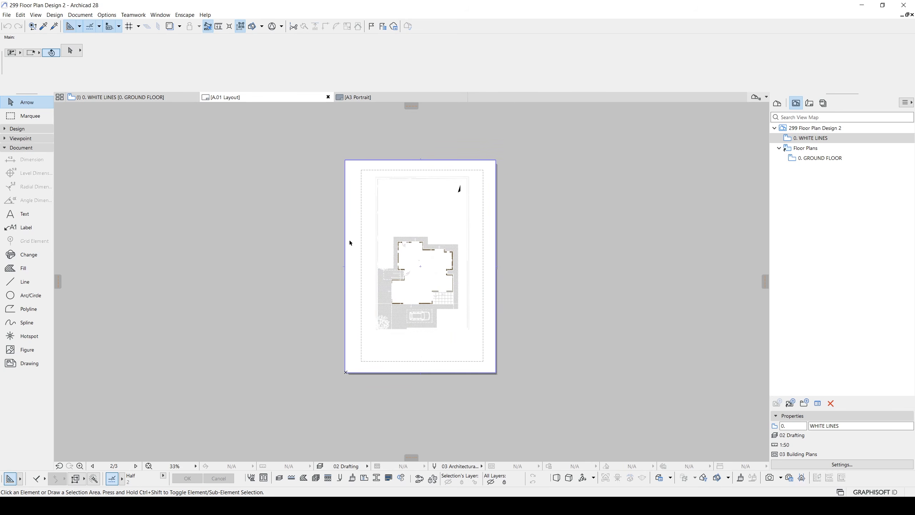
{"action": "left_click", "coordinate": [29, 269]}
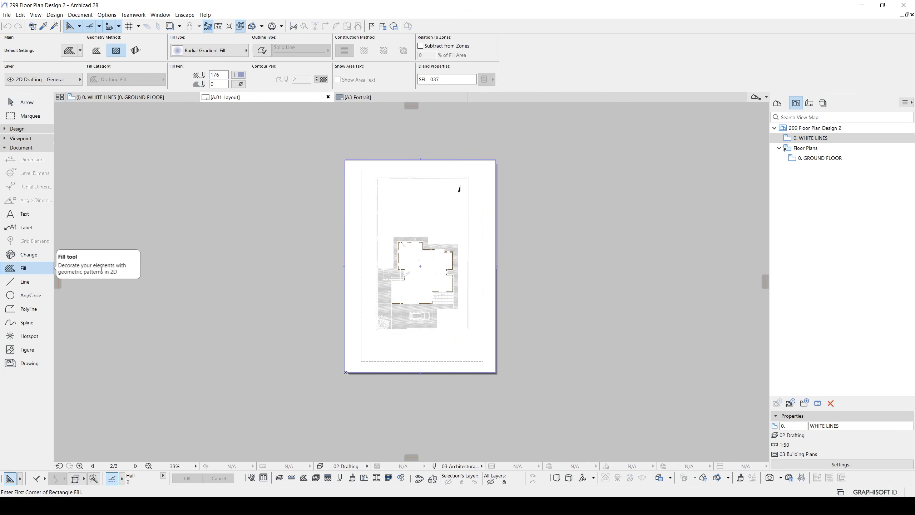
{"action": "left_click", "coordinate": [199, 52]}
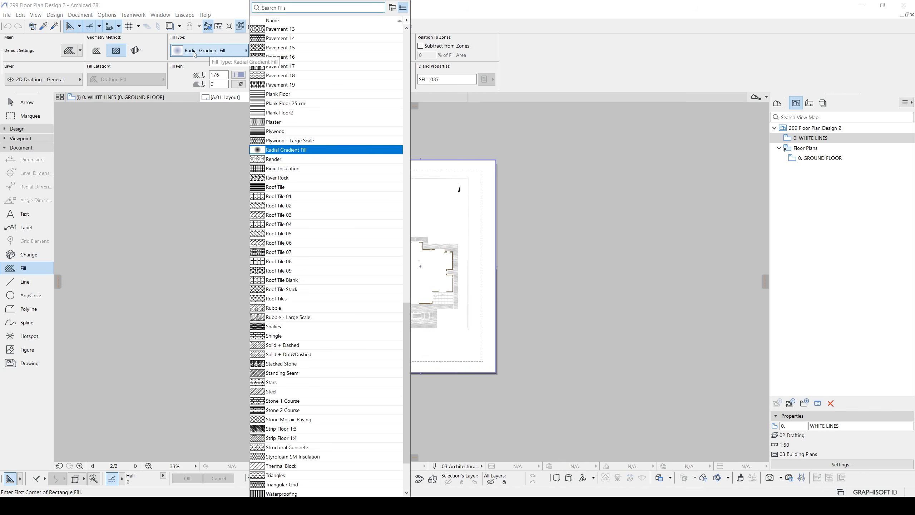
{"action": "mouse_move", "coordinate": [282, 154]}
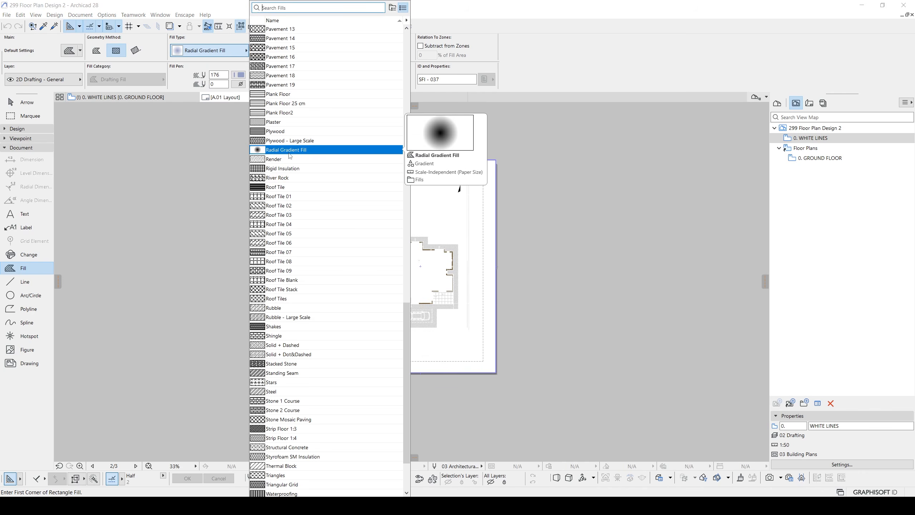
{"action": "left_click", "coordinate": [226, 53]}
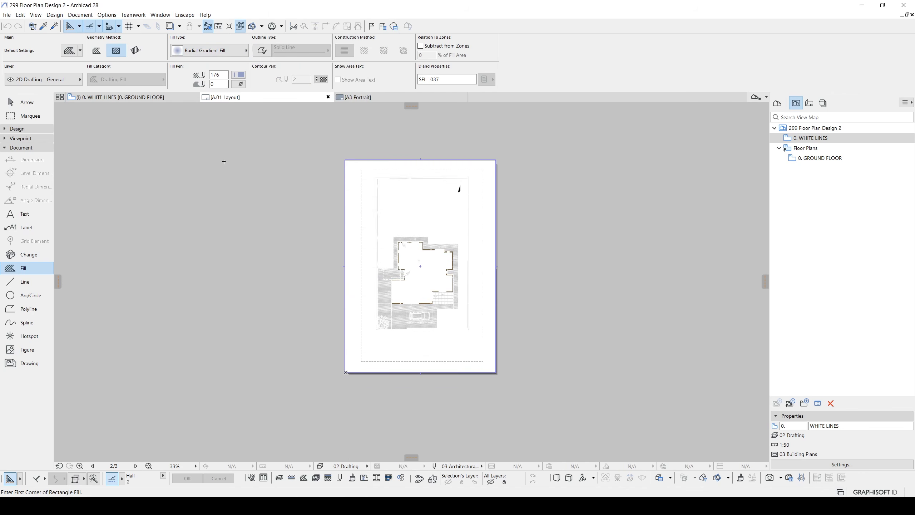
{"action": "left_click", "coordinate": [346, 160]}
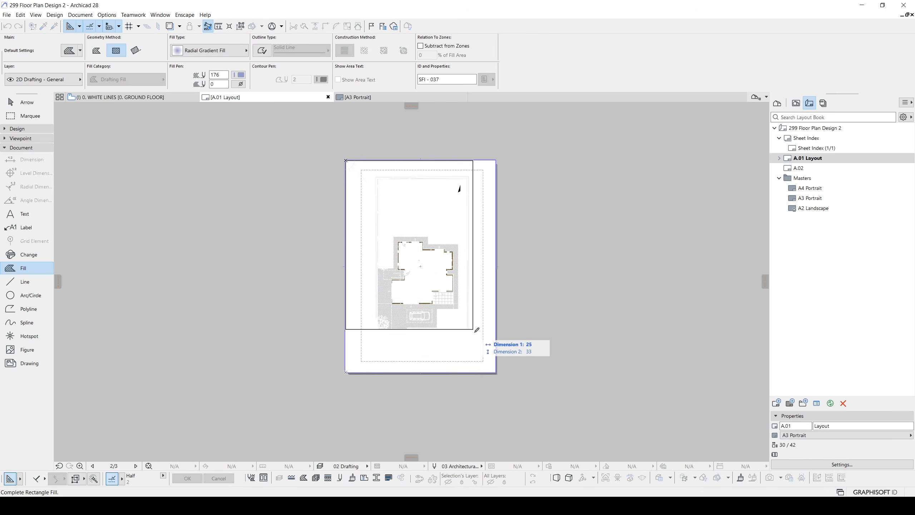
{"action": "left_click", "coordinate": [499, 371]}
{"action": "key", "text": "Escape"}
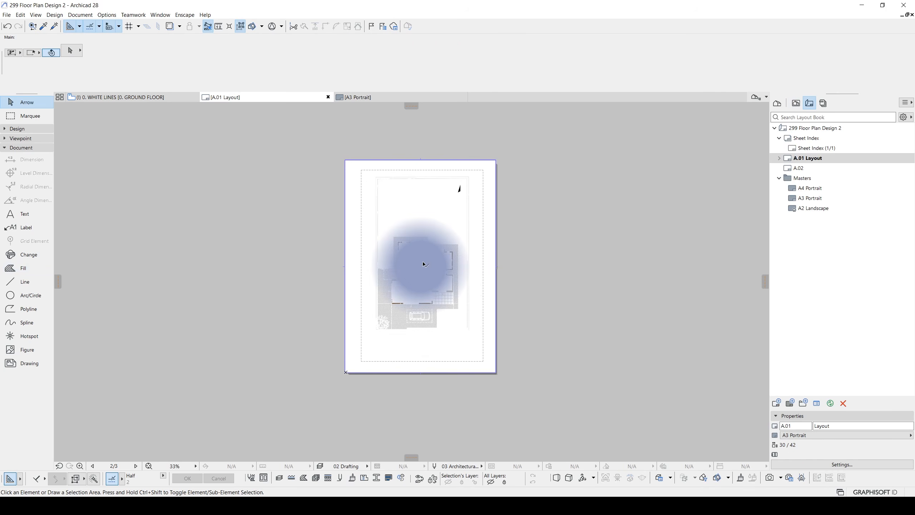
- Select the gradient fill and move its gradient centre about 31 cm to just outside the page's lower-right corner
{"action": "left_click", "coordinate": [489, 212]}
{"action": "middle_click_drag", "start_coordinate": [459, 256], "coordinate": [430, 243]}
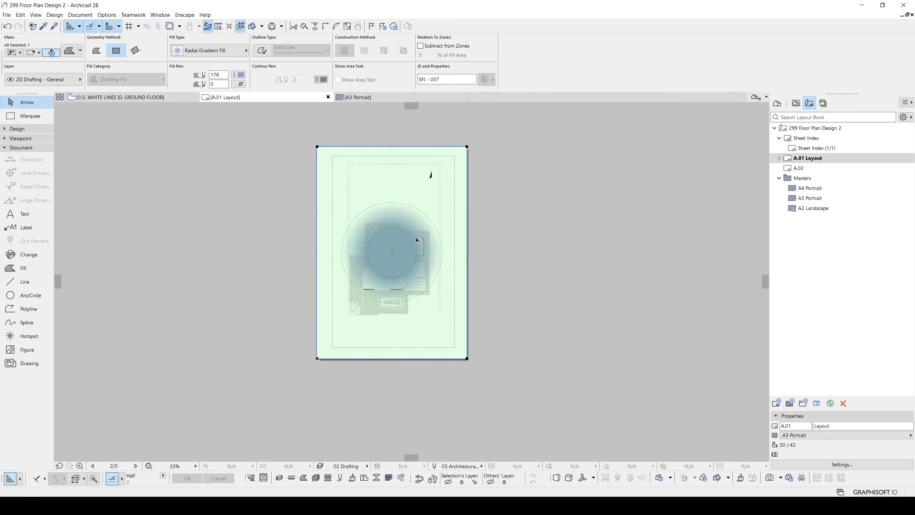
{"action": "left_click", "coordinate": [393, 256]}
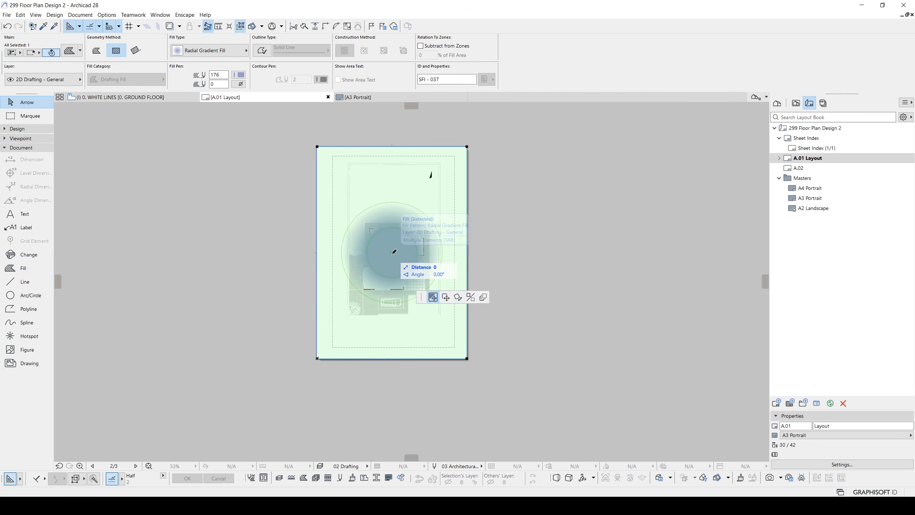
{"action": "middle_click_drag", "start_coordinate": [393, 256], "coordinate": [385, 232]}
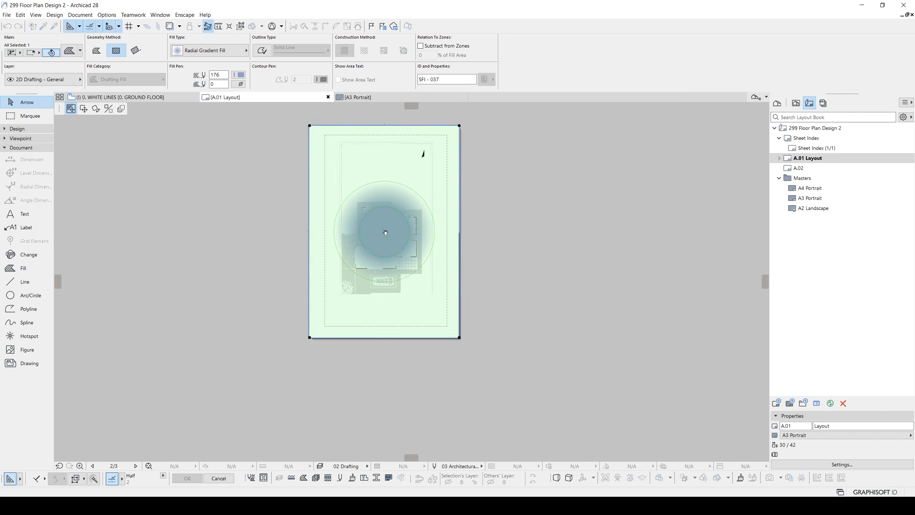
{"action": "left_click", "coordinate": [470, 349]}
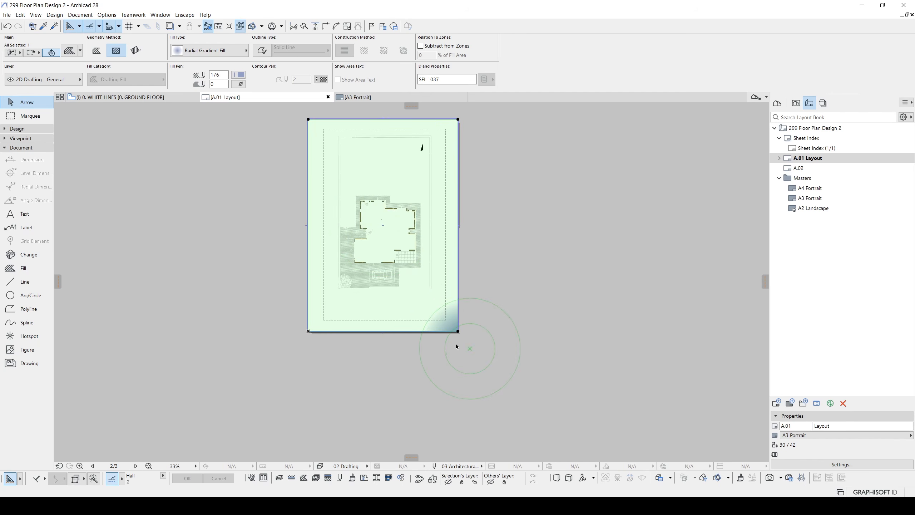
- Enlarge the gradient's outer circle until it extends beyond the page's upper-left corner
{"action": "left_click", "coordinate": [477, 299]}
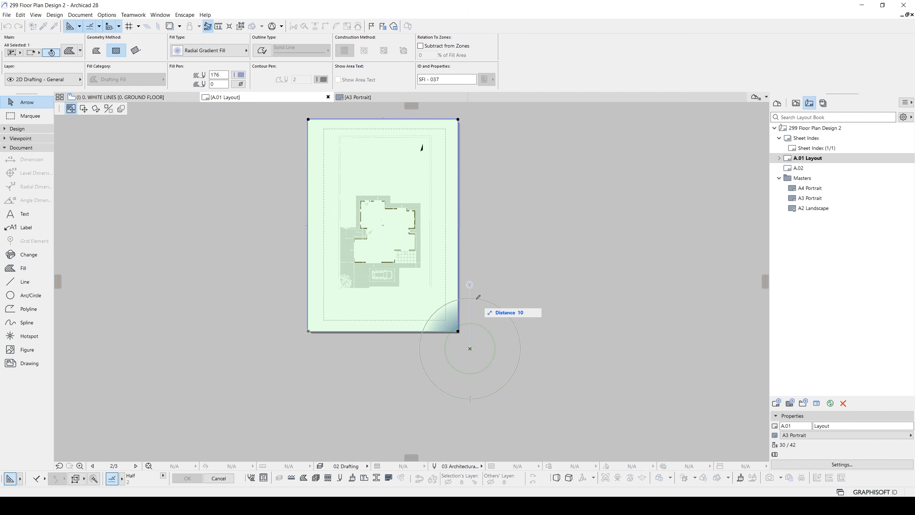
{"action": "scroll", "coordinate": [478, 297], "scroll_direction": "down", "scroll_amount": 3}
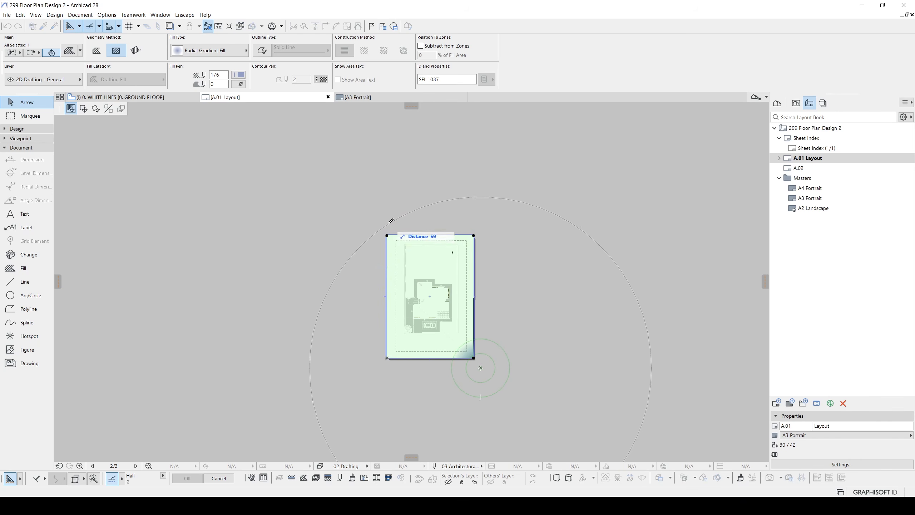
{"action": "left_click", "coordinate": [380, 218]}
{"action": "left_click", "coordinate": [381, 218]}
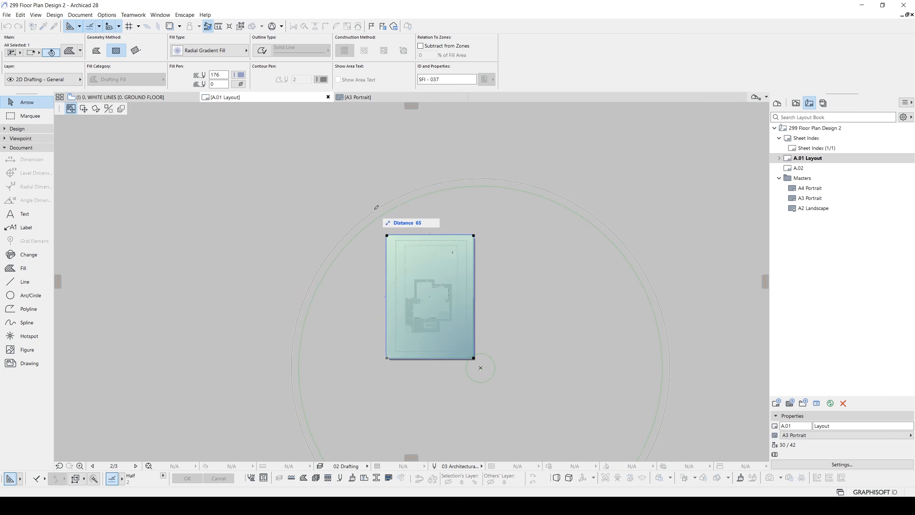
{"action": "left_click", "coordinate": [366, 201]}
{"action": "middle_click_drag", "start_coordinate": [393, 258], "coordinate": [367, 197]}
{"action": "scroll", "coordinate": [439, 311], "scroll_direction": "up", "scroll_amount": 2}
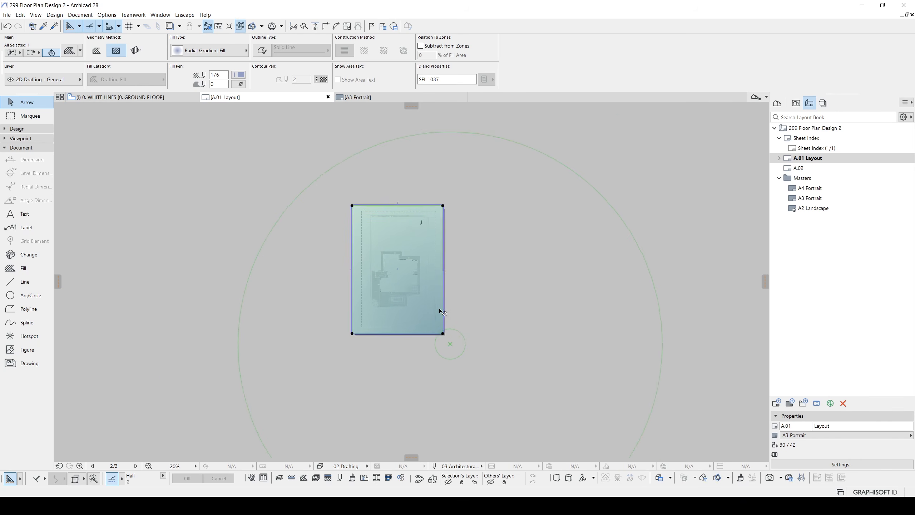
- Set the gradient fill's foreground pen to the tan pen 178 and deselect the fill
{"action": "left_click", "coordinate": [239, 76]}
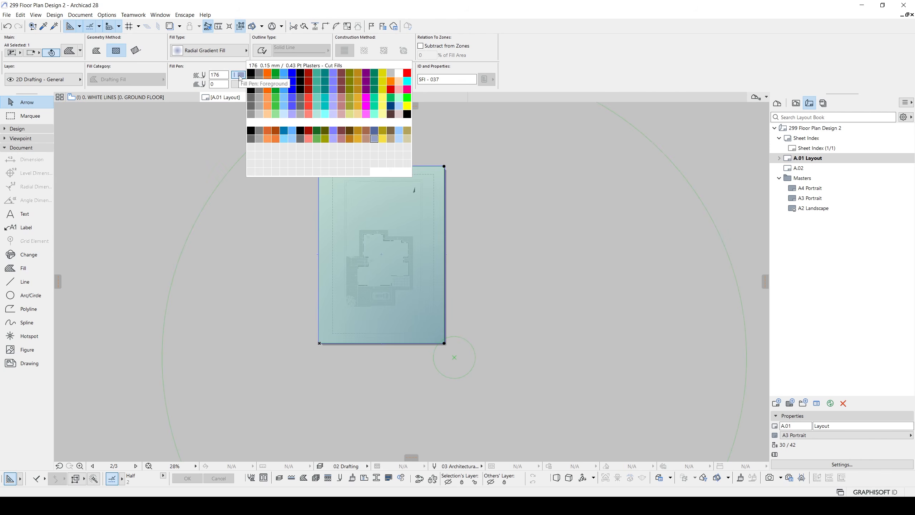
{"action": "left_click", "coordinate": [391, 138]}
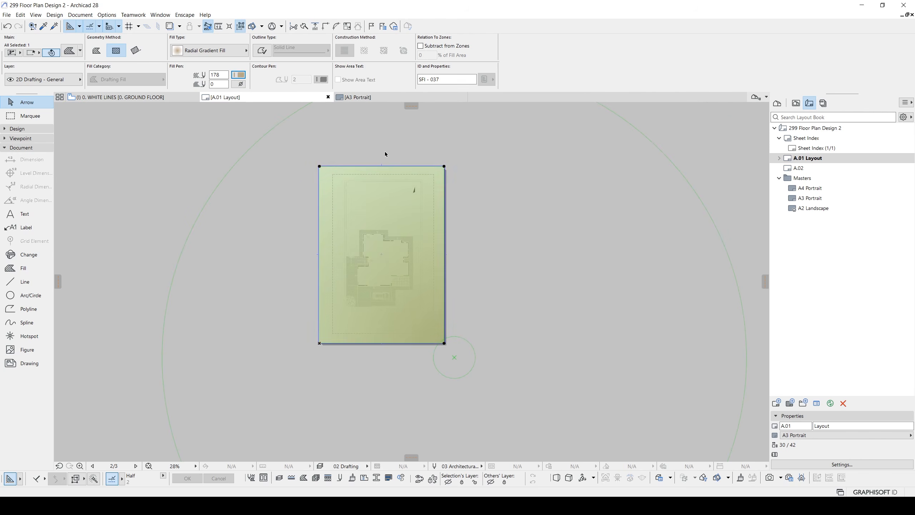
{"action": "middle_click_drag", "start_coordinate": [382, 204], "coordinate": [402, 207]}
{"action": "key", "text": "Escape"}
{"action": "scroll", "coordinate": [417, 258], "scroll_direction": "up", "scroll_amount": 4}
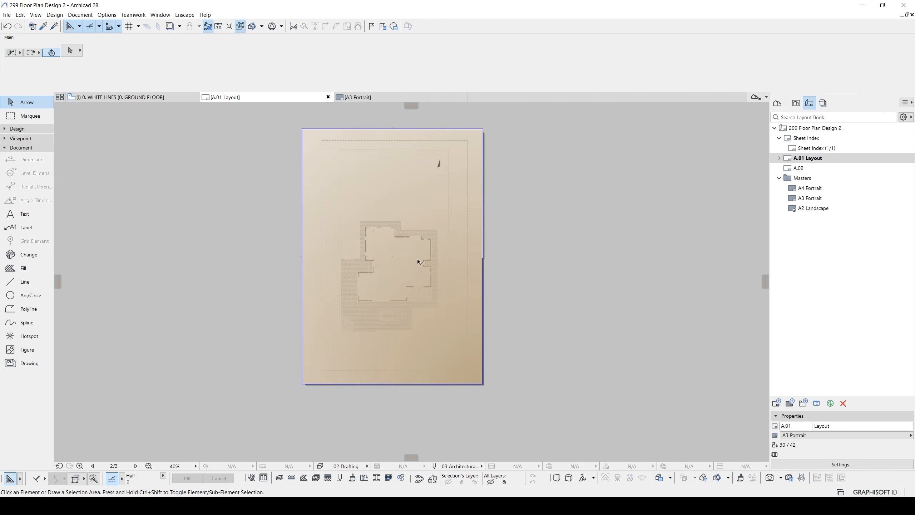
{"action": "scroll", "coordinate": [424, 265], "scroll_direction": "down", "scroll_amount": 3}
- Send the page-sized gradient fill to the back of the display order, behind the ground floor drawing
{"action": "left_click", "coordinate": [471, 329]}
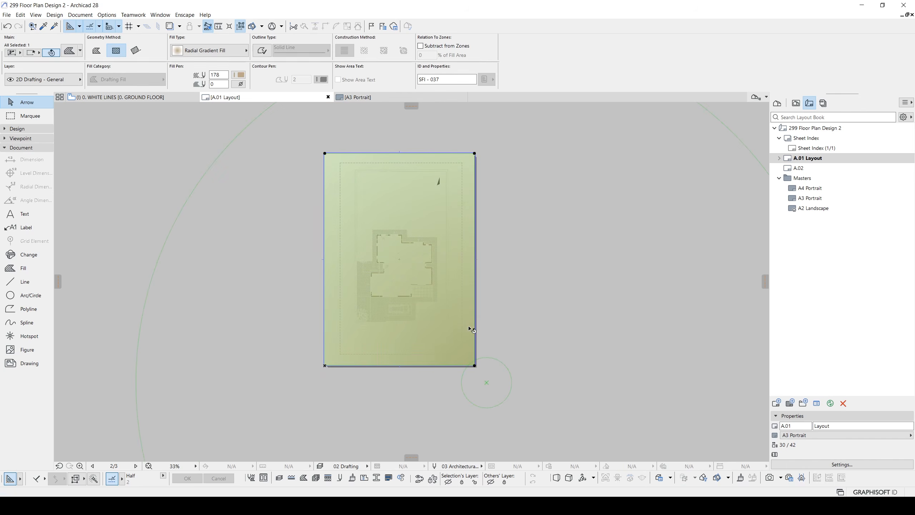
{"action": "middle_click_drag", "start_coordinate": [461, 303], "coordinate": [467, 266]}
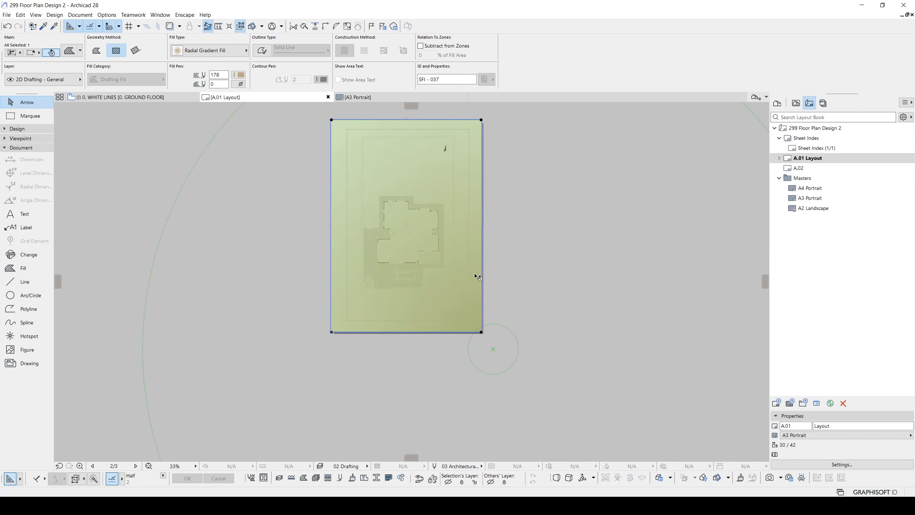
{"action": "right_click", "coordinate": [475, 274]}
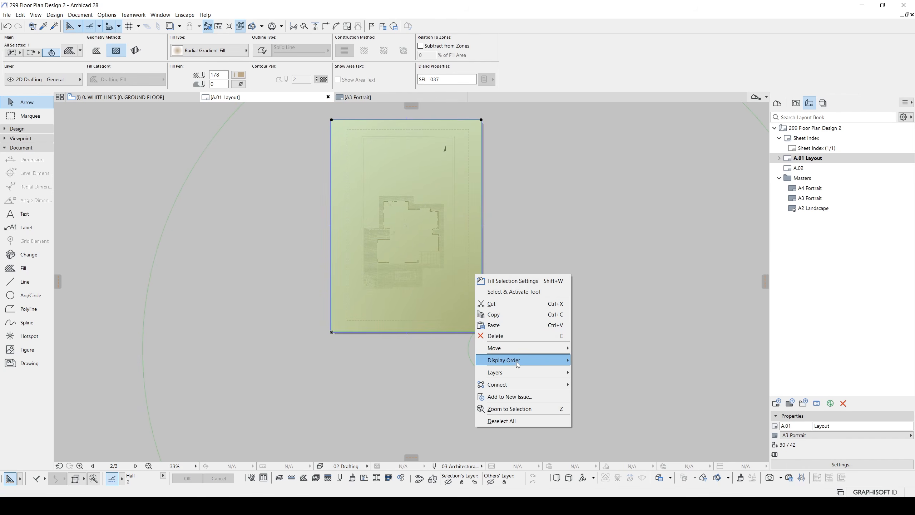
{"action": "mouse_move", "coordinate": [510, 360]}
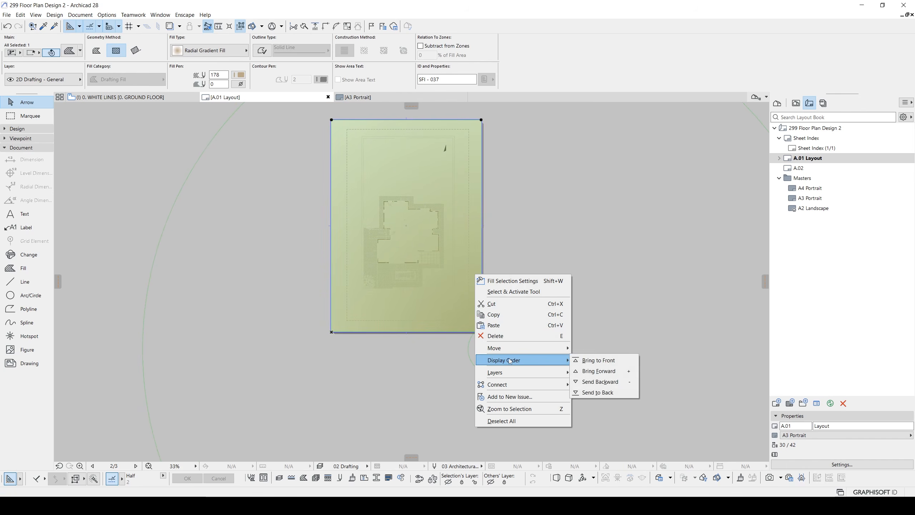
{"action": "left_click", "coordinate": [598, 393]}
{"action": "key", "text": "Escape"}
{"action": "scroll", "coordinate": [389, 242], "scroll_direction": "up", "scroll_amount": 4}
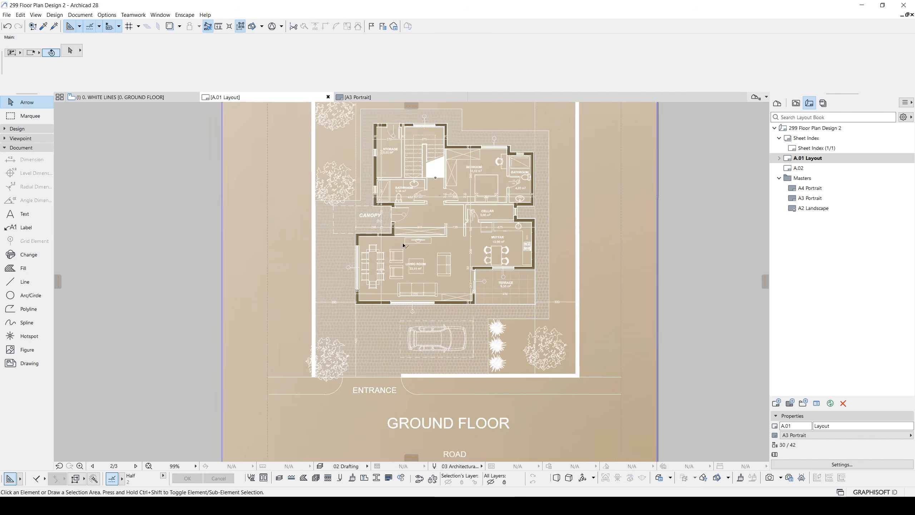
{"action": "scroll", "coordinate": [465, 203], "scroll_direction": "up", "scroll_amount": 3}
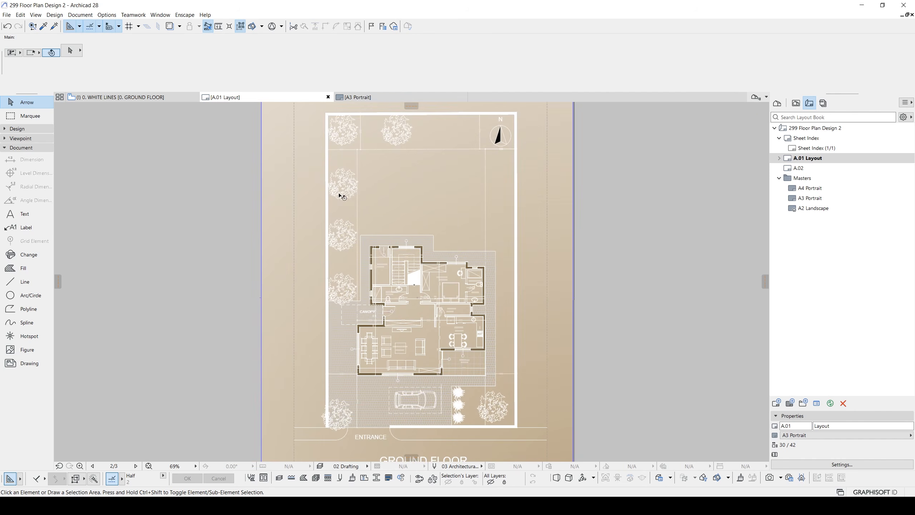
{"action": "scroll", "coordinate": [432, 194], "scroll_direction": "up", "scroll_amount": 2}
{"action": "scroll", "coordinate": [476, 214], "scroll_direction": "down", "scroll_amount": 3}
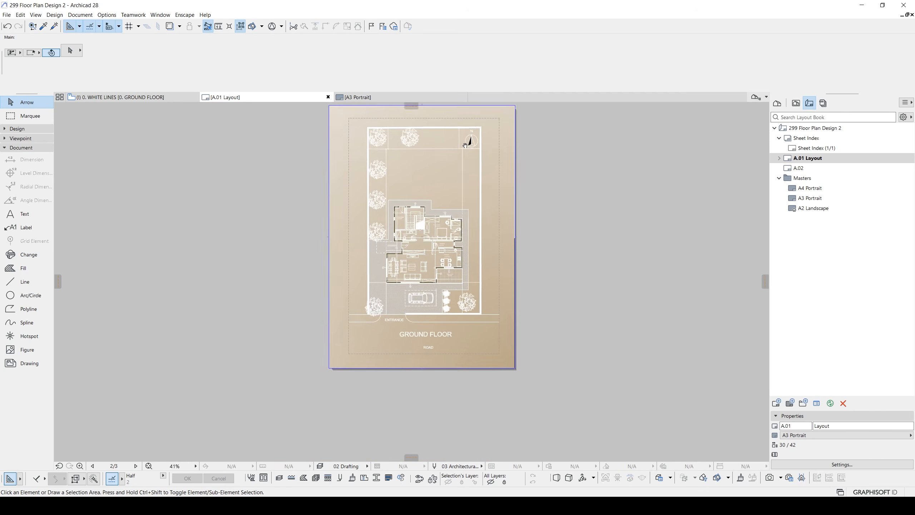
- Copy the page-sized radial gradient fill in place, directly over the original at distance 0
{"action": "left_click", "coordinate": [508, 271]}
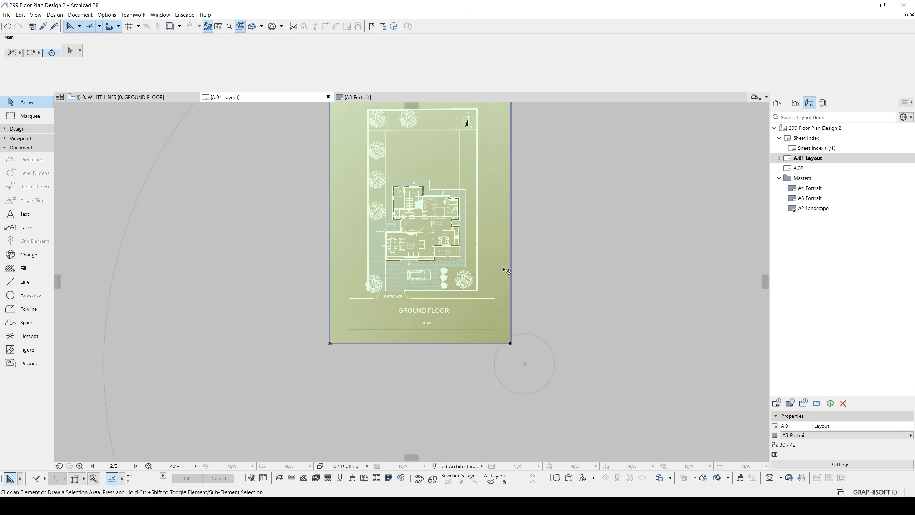
{"action": "key", "text": "ctrl+shift+d"}
{"action": "left_click", "coordinate": [510, 344]}
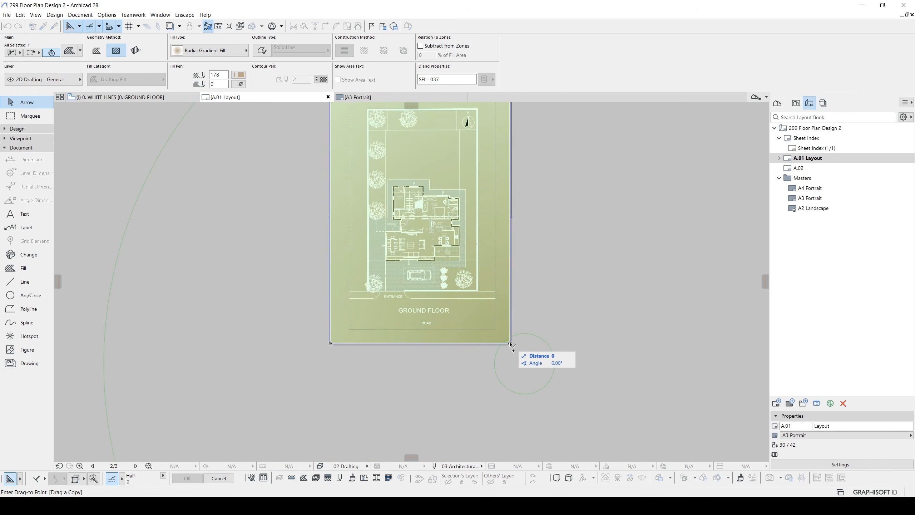
{"action": "left_click", "coordinate": [510, 344]}
{"action": "middle_click_drag", "start_coordinate": [467, 220], "coordinate": [458, 265]}
{"action": "scroll", "coordinate": [461, 267], "scroll_direction": "up", "scroll_amount": 3}
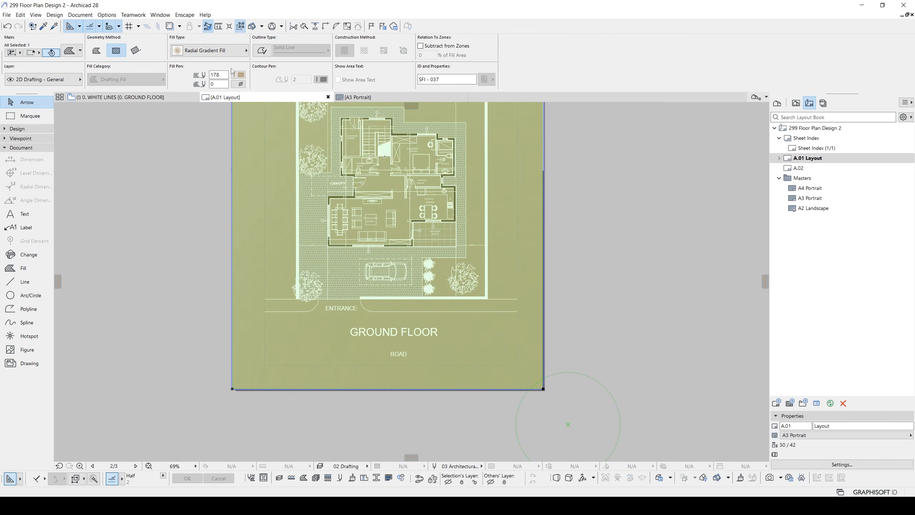
- Set the copied fill's type to Render and its foreground pen to 158, and deselect it
{"action": "left_click", "coordinate": [219, 52]}
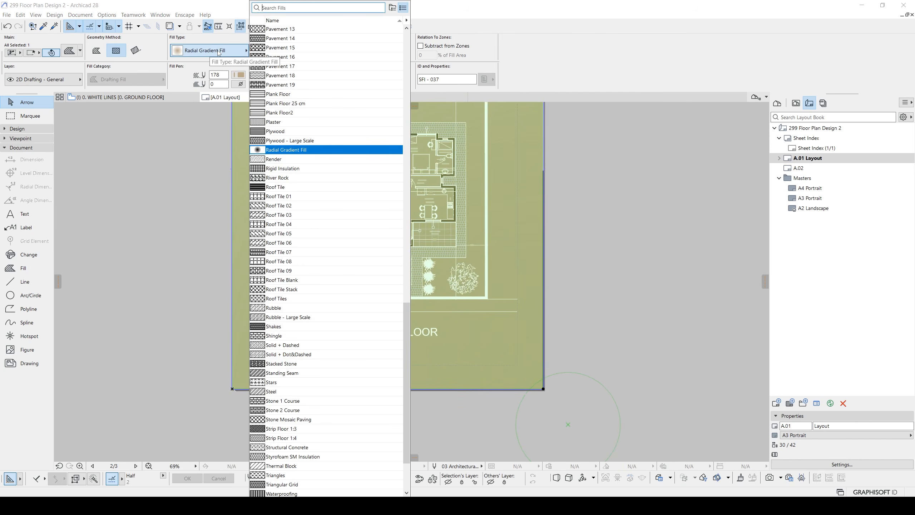
{"action": "left_click_drag", "start_coordinate": [406, 320], "coordinate": [387, 107]}
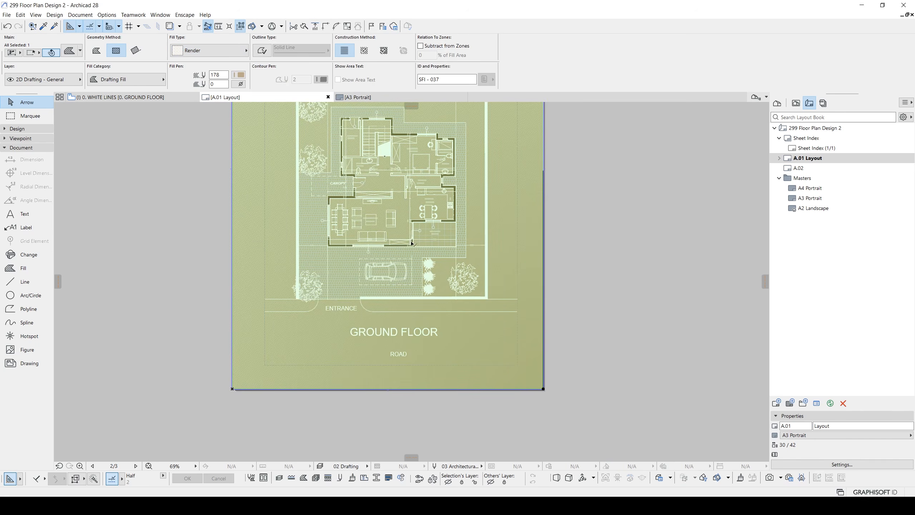
{"action": "middle_click_drag", "start_coordinate": [447, 234], "coordinate": [428, 220]}
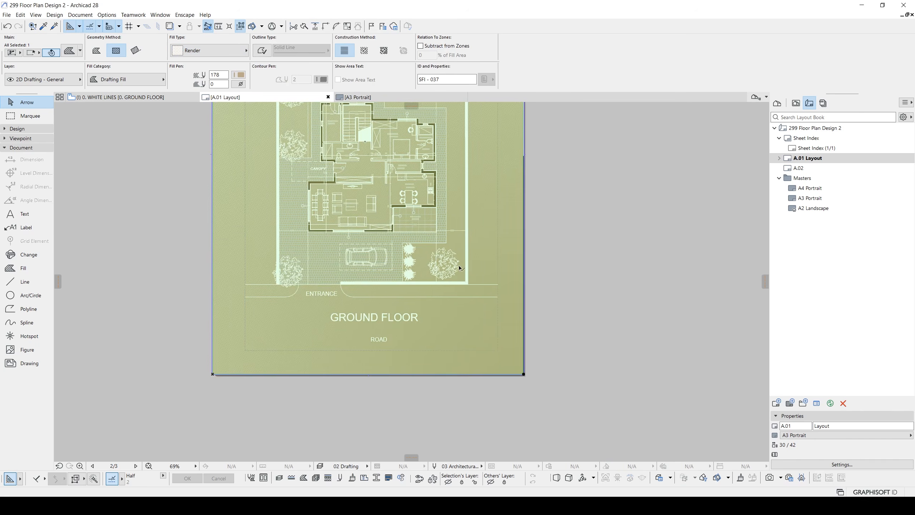
{"action": "scroll", "coordinate": [459, 268], "scroll_direction": "up", "scroll_amount": 2}
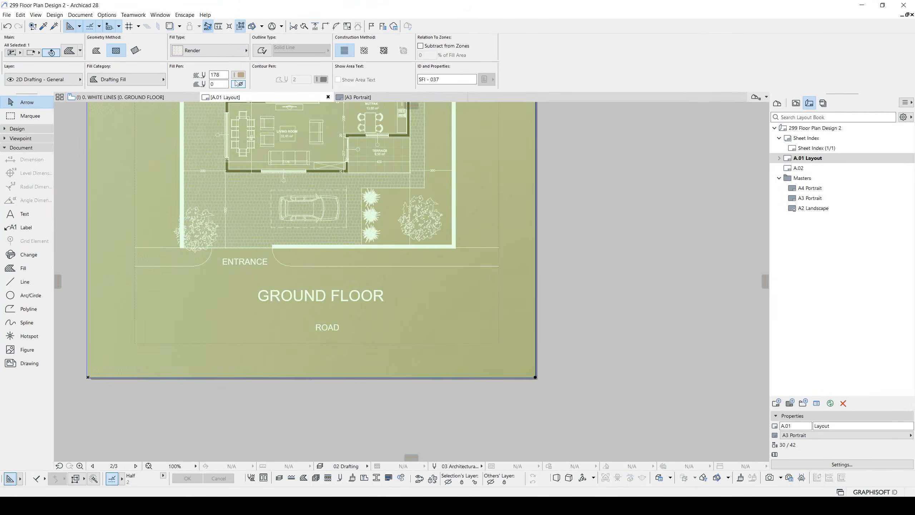
{"action": "left_click", "coordinate": [239, 75]}
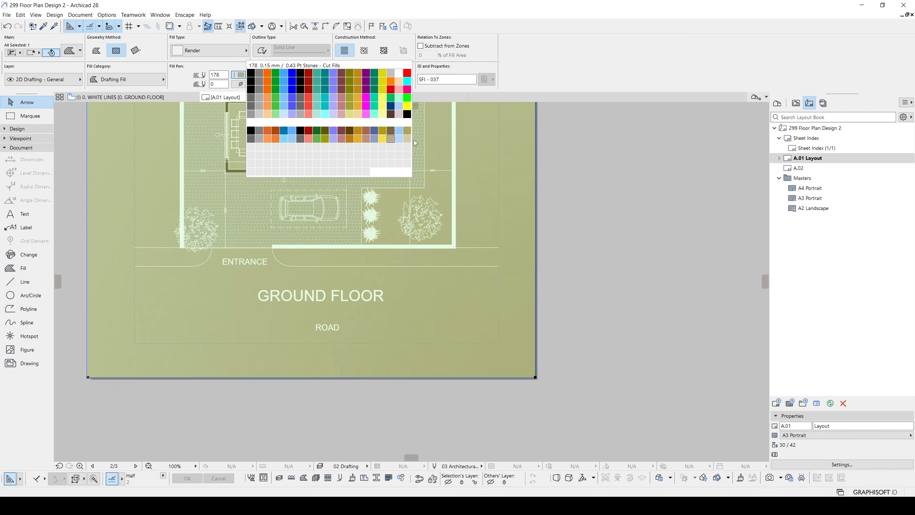
{"action": "left_click", "coordinate": [392, 131]}
{"action": "key", "text": "Escape"}
- Examine how the Render texture looks behind the ground floor drawing, from the house down to the title and road
{"action": "middle_click_drag", "start_coordinate": [458, 210], "coordinate": [515, 370]}
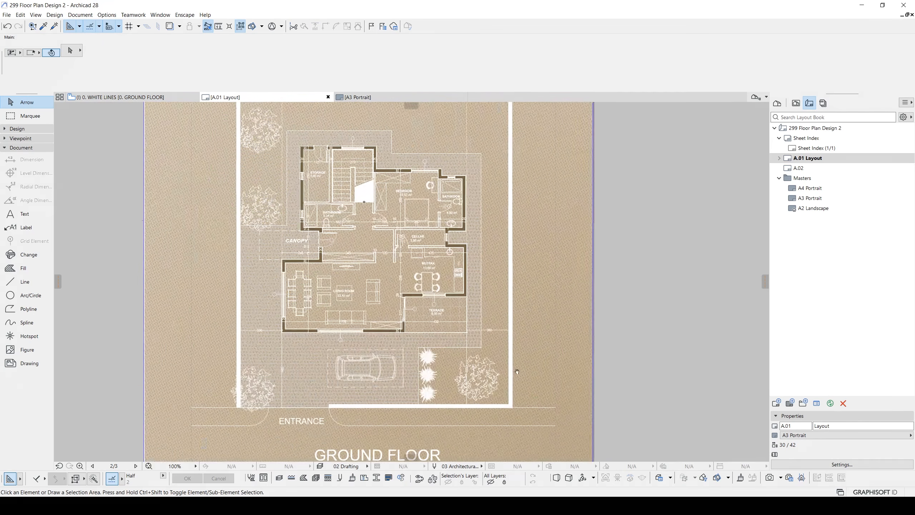
{"action": "middle_click_drag", "start_coordinate": [384, 225], "coordinate": [424, 355]}
{"action": "scroll", "coordinate": [393, 262], "scroll_direction": "down", "scroll_amount": 1}
{"action": "middle_click_drag", "start_coordinate": [334, 319], "coordinate": [316, 183]}
{"action": "middle_click_drag", "start_coordinate": [416, 302], "coordinate": [419, 214]}
{"action": "scroll", "coordinate": [476, 326], "scroll_direction": "up", "scroll_amount": 3}
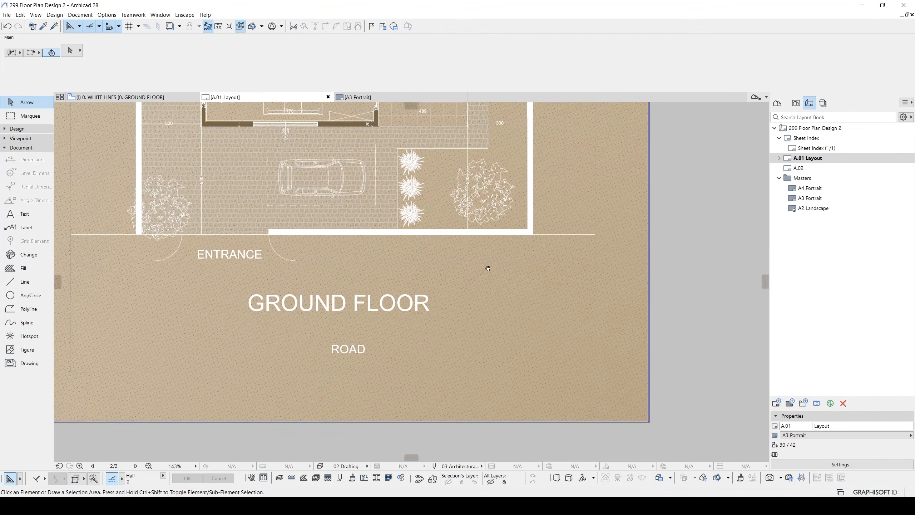
{"action": "middle_click_drag", "start_coordinate": [486, 265], "coordinate": [539, 346]}
{"action": "middle_click_drag", "start_coordinate": [494, 236], "coordinate": [491, 323]}
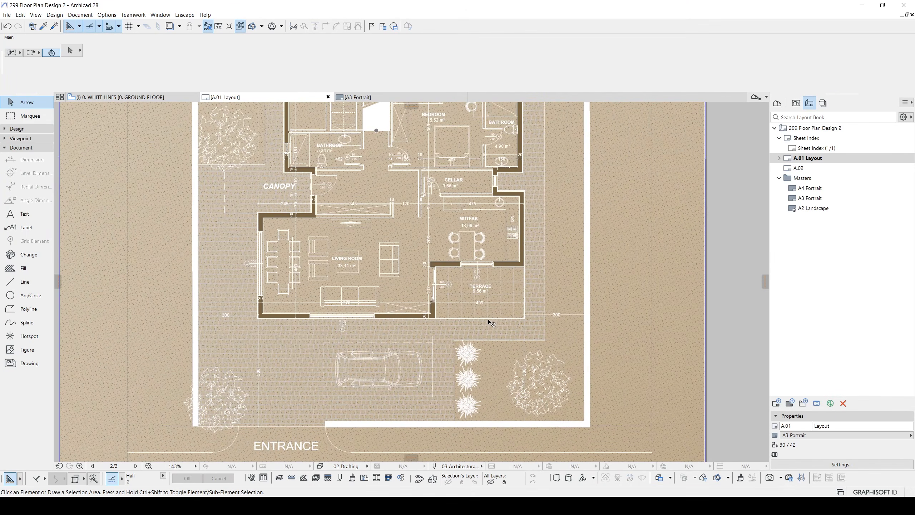
{"action": "middle_click_drag", "start_coordinate": [421, 238], "coordinate": [410, 288]}
{"action": "scroll", "coordinate": [410, 288], "scroll_direction": "down", "scroll_amount": 2}
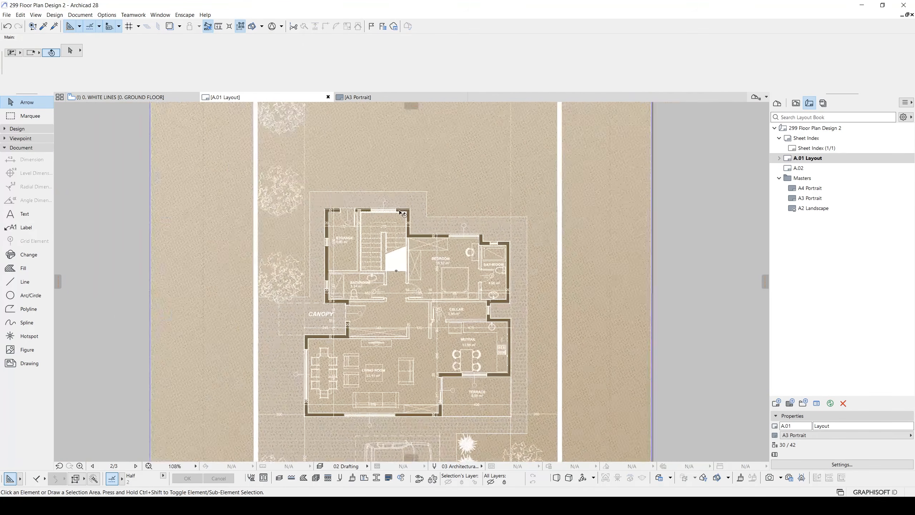
{"action": "middle_click_drag", "start_coordinate": [410, 201], "coordinate": [407, 311]}
{"action": "scroll", "coordinate": [408, 310], "scroll_direction": "down", "scroll_amount": 1}
{"action": "middle_click_drag", "start_coordinate": [418, 415], "coordinate": [371, 131]}
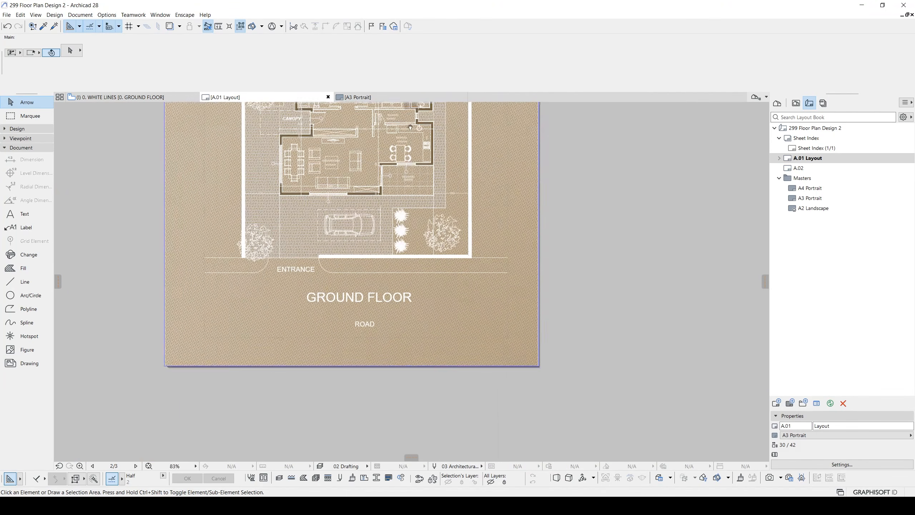
- Set the radial gradient fill's foreground pen to the darker brown pen 158 and deselect the fill
{"action": "left_click", "coordinate": [524, 359]}
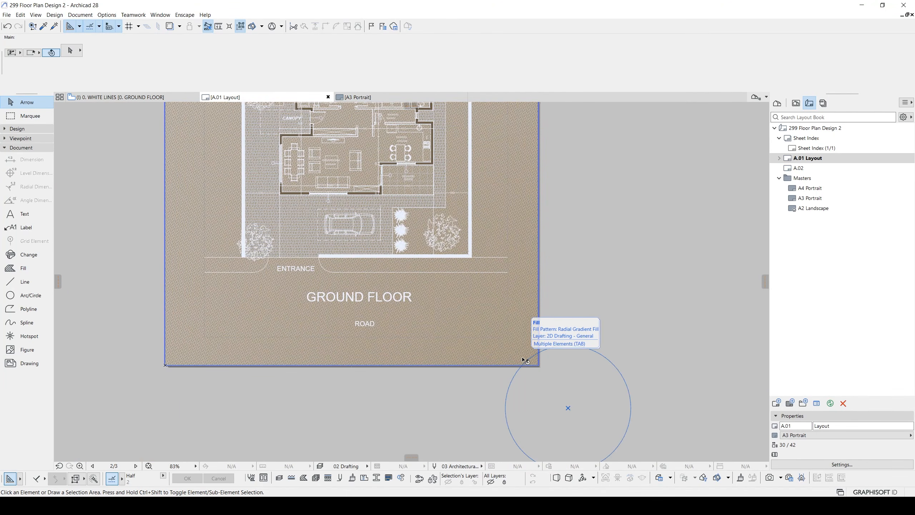
{"action": "scroll", "coordinate": [524, 359], "scroll_direction": "down", "scroll_amount": 3}
{"action": "left_click", "coordinate": [238, 74]}
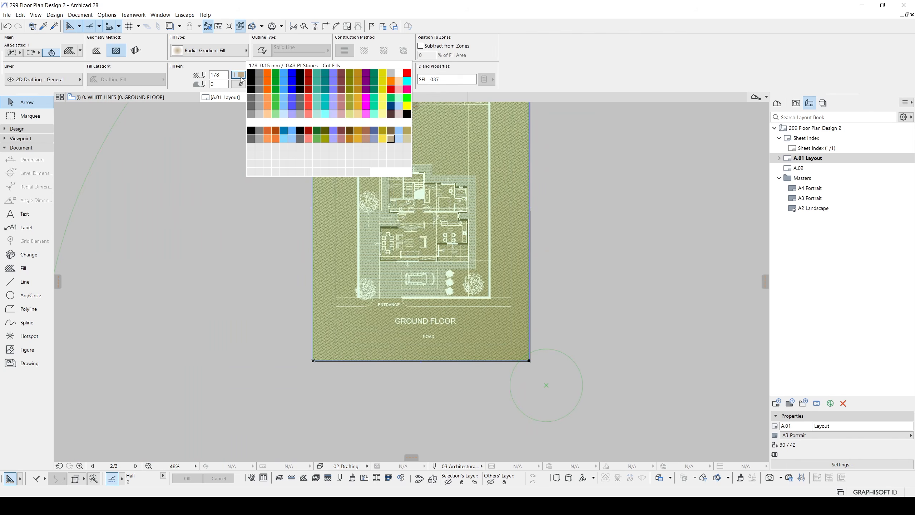
{"action": "left_click", "coordinate": [393, 132]}
{"action": "key", "text": "Escape"}
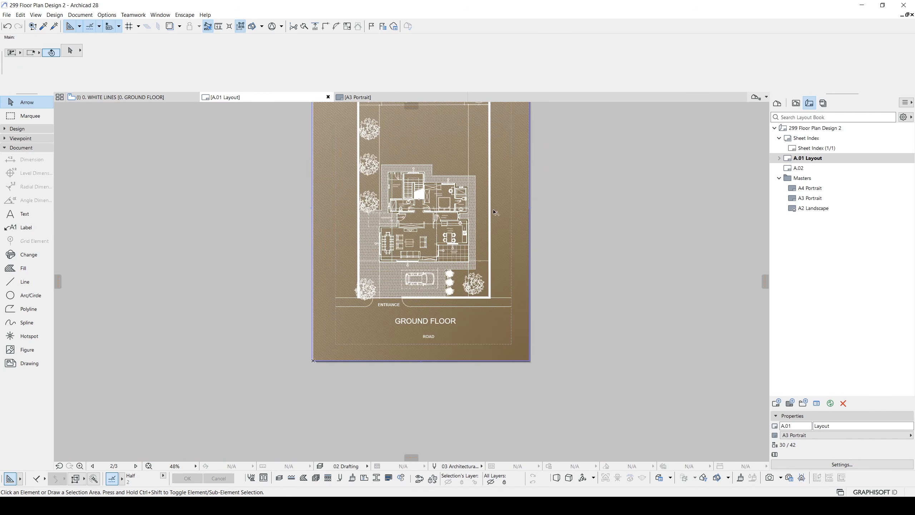
- Examine the rooms, staircase, walls and trees of the ground floor against the darker brown background
{"action": "middle_click_drag", "start_coordinate": [494, 212], "coordinate": [492, 299]}
{"action": "scroll", "coordinate": [469, 301], "scroll_direction": "up", "scroll_amount": 2}
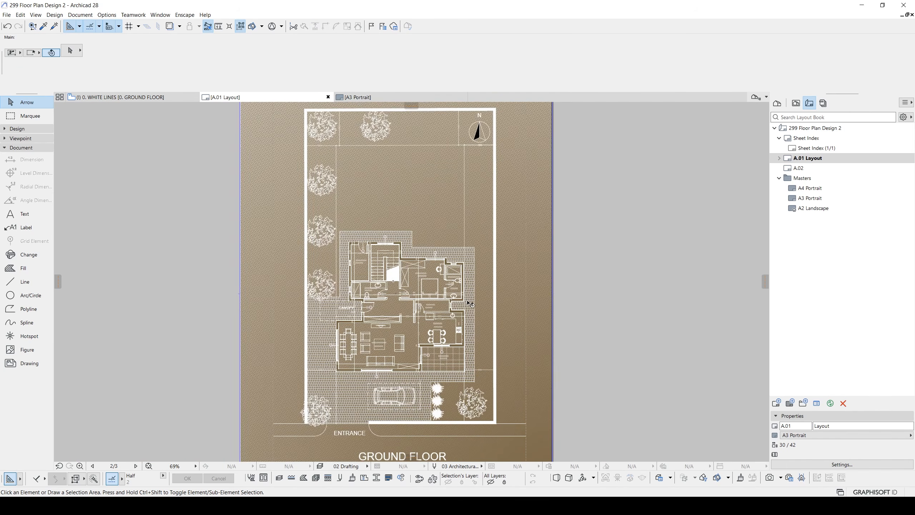
{"action": "scroll", "coordinate": [415, 288], "scroll_direction": "up", "scroll_amount": 3}
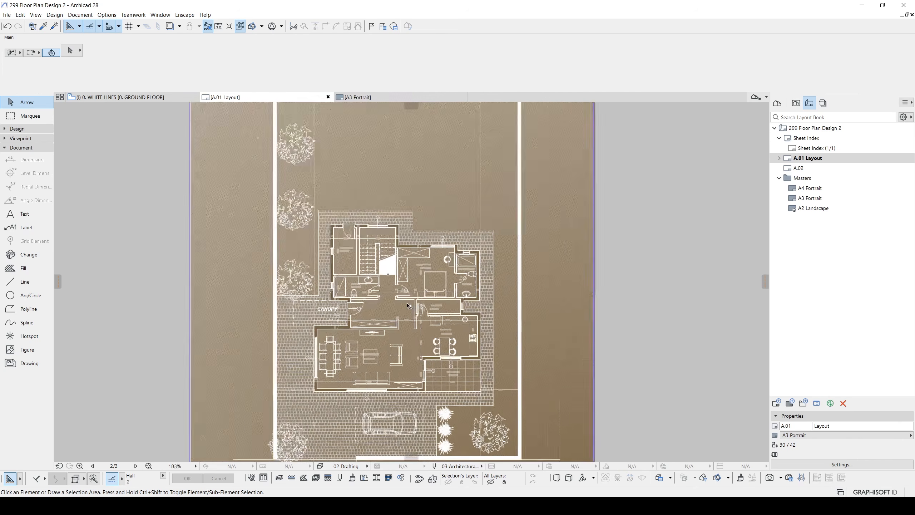
{"action": "scroll", "coordinate": [393, 238], "scroll_direction": "up", "scroll_amount": 5}
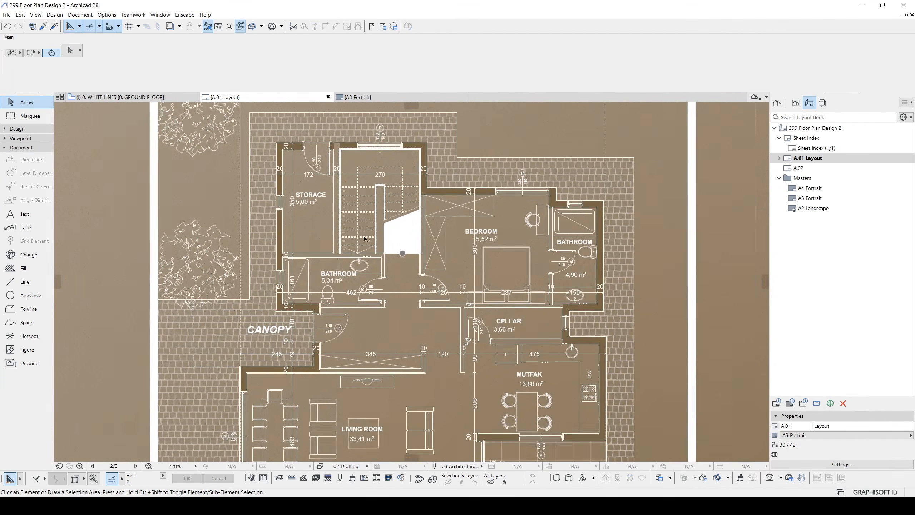
{"action": "scroll", "coordinate": [391, 239], "scroll_direction": "up", "scroll_amount": 3}
{"action": "mouse_move", "coordinate": [416, 206]}
{"action": "middle_mouse_down"}
{"action": "mouse_move", "coordinate": [416, 268]}
{"action": "mouse_move", "coordinate": [415, 208]}
{"action": "middle_mouse_up"}
{"action": "scroll", "coordinate": [415, 268], "scroll_direction": "down", "scroll_amount": 2}
{"action": "scroll", "coordinate": [415, 209], "scroll_direction": "down", "scroll_amount": 3}
{"action": "middle_click_drag", "start_coordinate": [427, 245], "coordinate": [430, 159]}
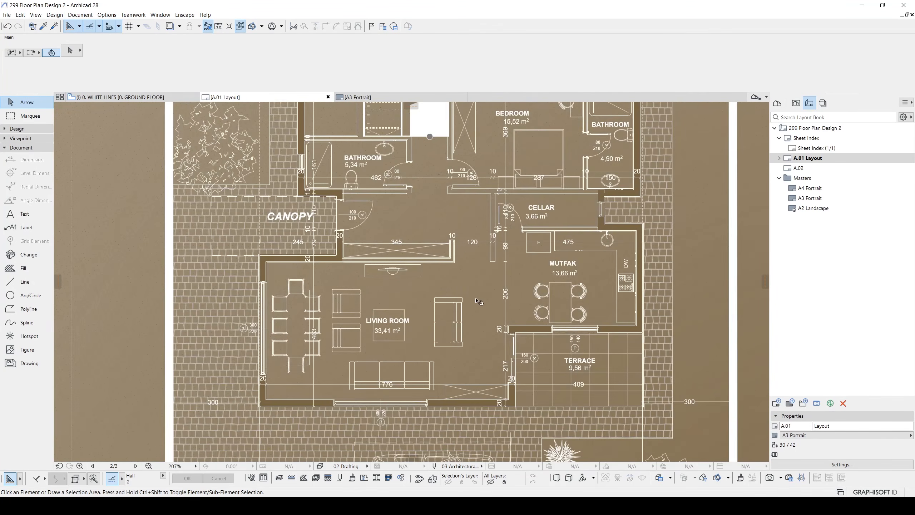
{"action": "scroll", "coordinate": [477, 299], "scroll_direction": "up", "scroll_amount": 1}
{"action": "middle_click_drag", "start_coordinate": [391, 305], "coordinate": [425, 187]}
{"action": "middle_click_drag", "start_coordinate": [461, 123], "coordinate": [447, 302]}
{"action": "middle_click_drag", "start_coordinate": [286, 109], "coordinate": [451, 261]}
{"action": "middle_click_drag", "start_coordinate": [340, 164], "coordinate": [363, 302]}
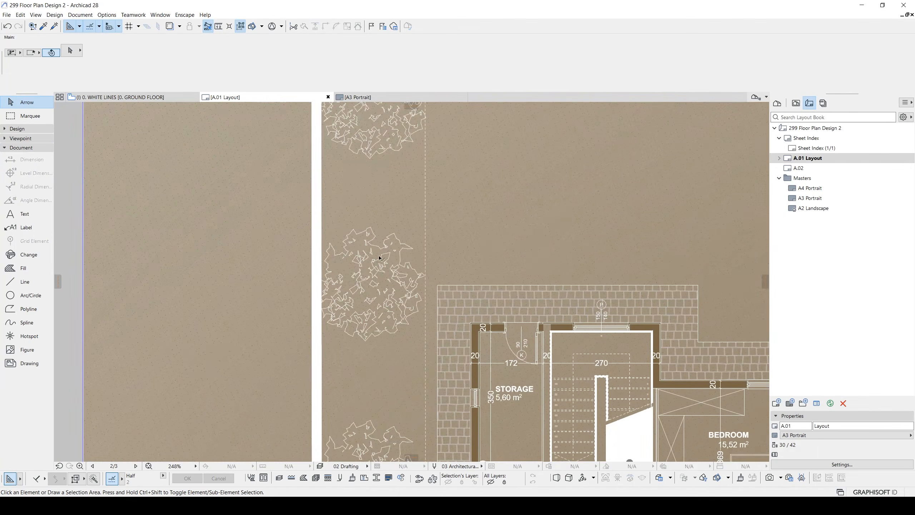
{"action": "middle_click_drag", "start_coordinate": [379, 257], "coordinate": [346, 233]}
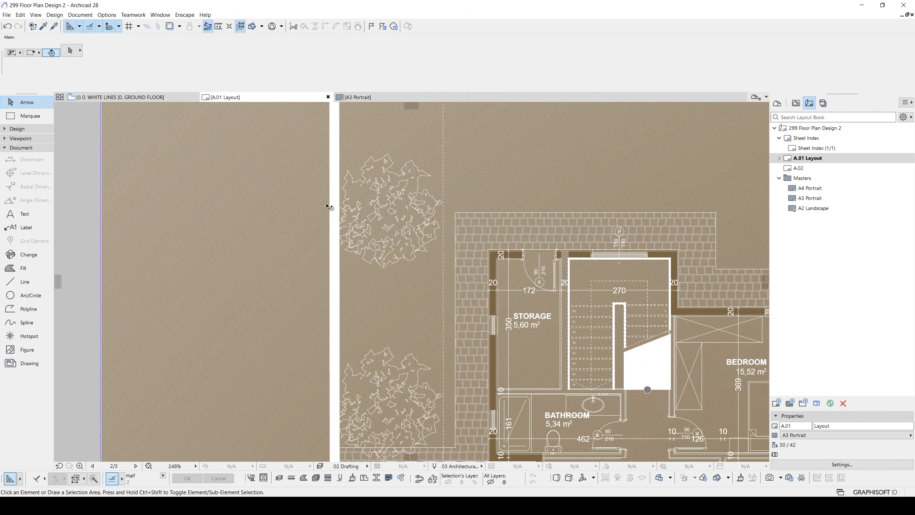
- Open the saved view 0. WHITE LINES from the view map with the whole ground floor in view
{"action": "left_click", "coordinate": [796, 103]}
{"action": "left_click", "coordinate": [807, 141]}
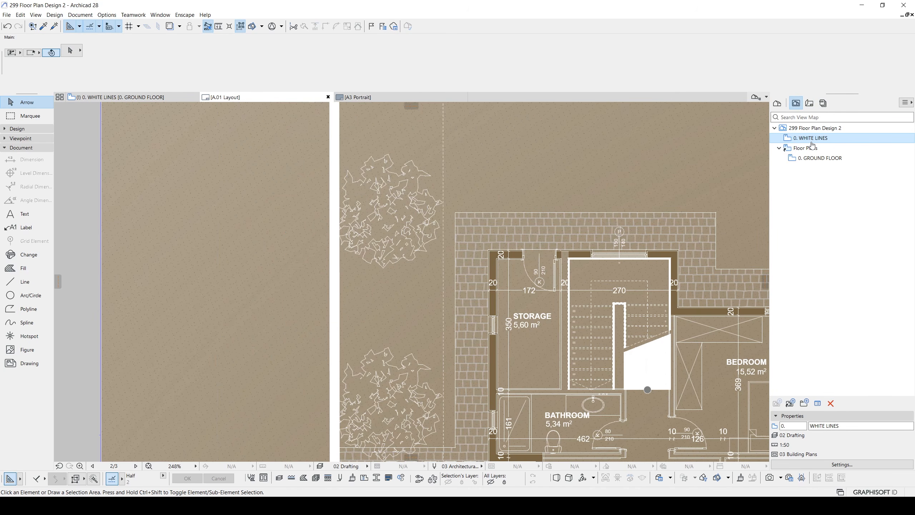
{"action": "double_click", "coordinate": [812, 139]}
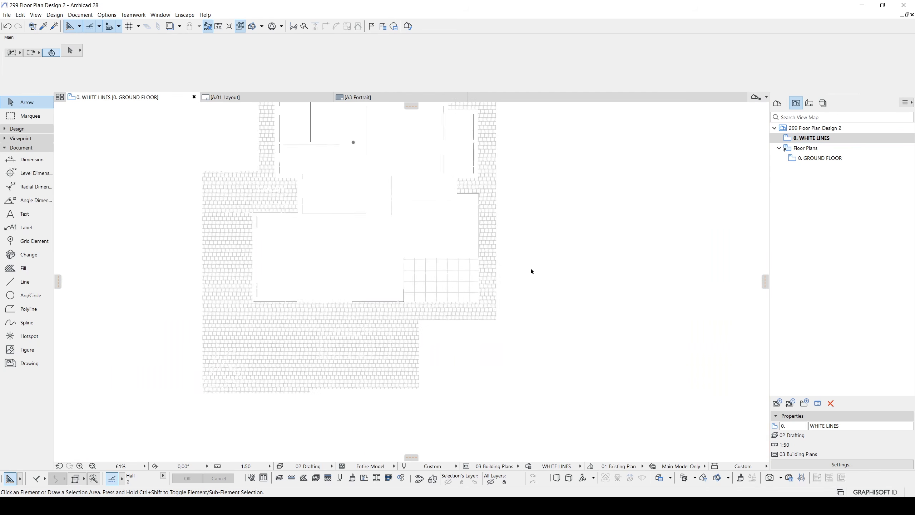
{"action": "left_click_drag", "start_coordinate": [664, 365], "coordinate": [262, 168]}
{"action": "key", "text": "Delete"}
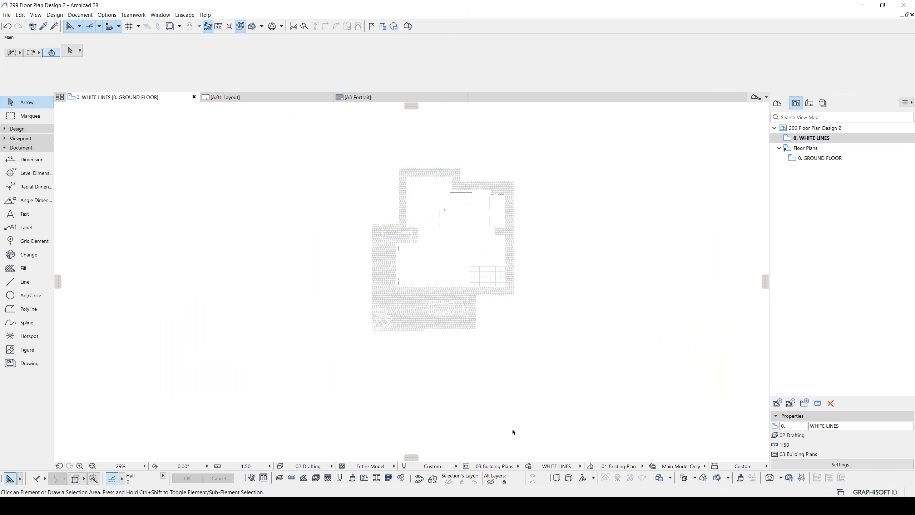
{"action": "scroll", "coordinate": [468, 392], "scroll_direction": "up", "scroll_amount": 3}
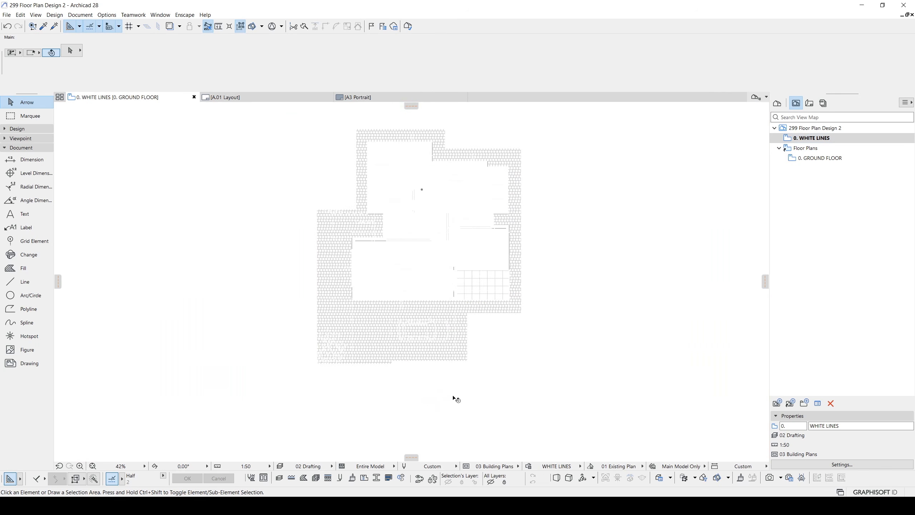
- Add a new rule named FILLS ARE EMPTY to the WHITE LINES graphic override combination
{"action": "left_click", "coordinate": [529, 468]}
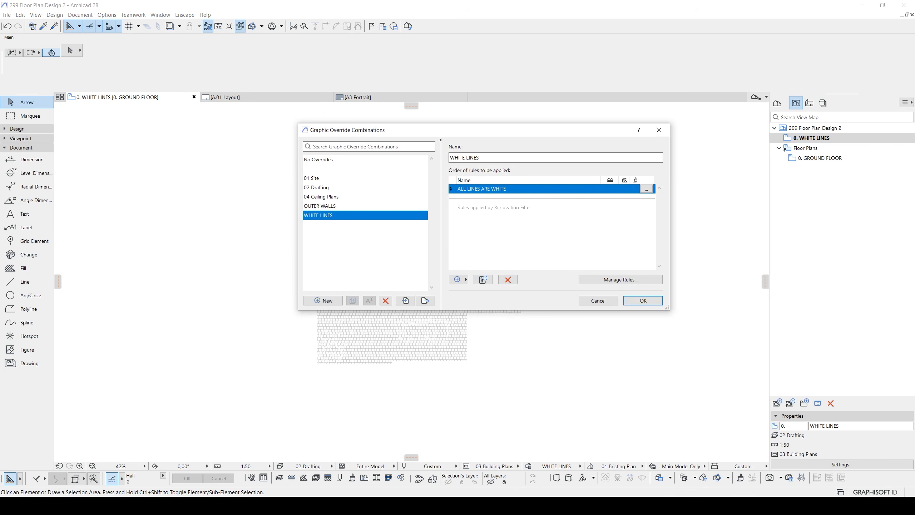
{"action": "left_click", "coordinate": [483, 280]}
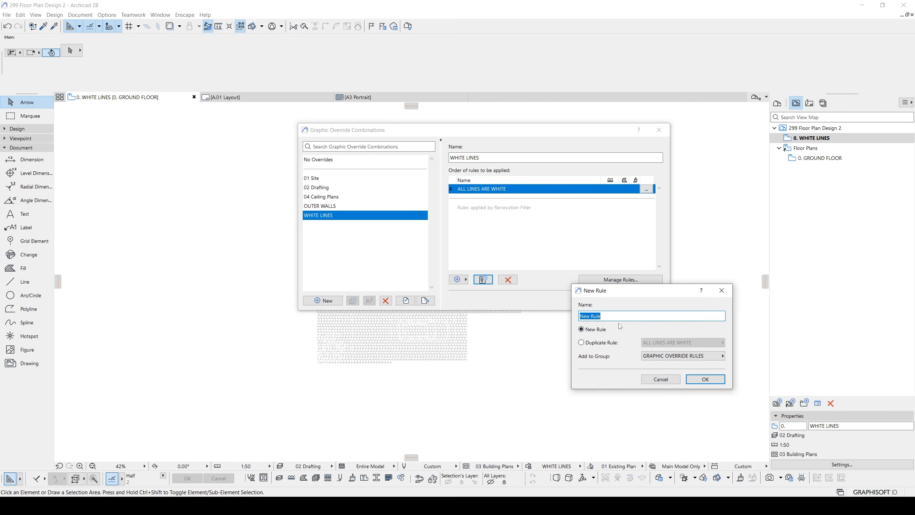
{"action": "type", "text": "FILLS ARE EMPTY"}
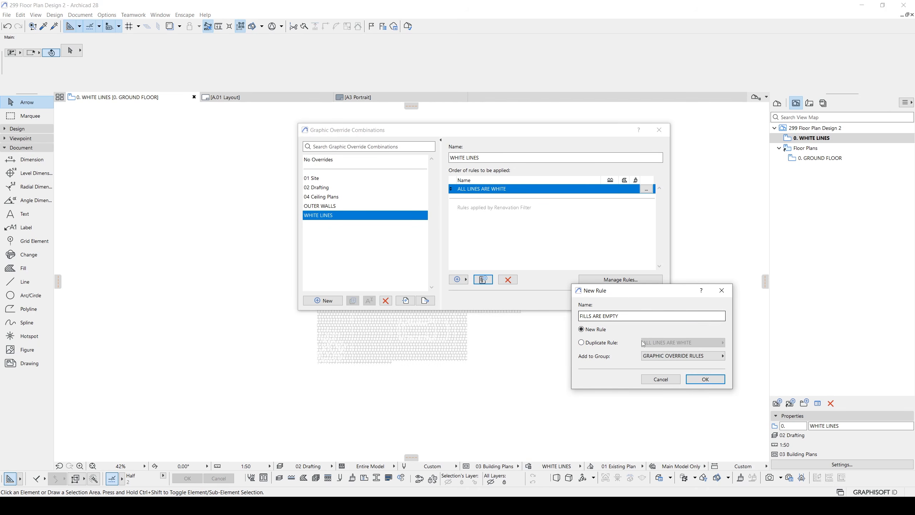
{"action": "left_click", "coordinate": [703, 380]}
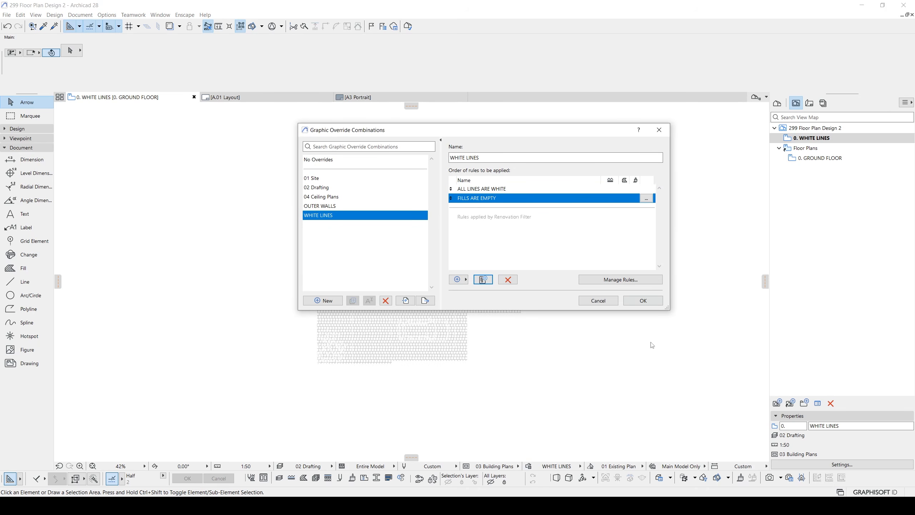
- Override the fill type with Background in the FILLS ARE EMPTY graphic override rule
{"action": "left_click", "coordinate": [646, 199]}
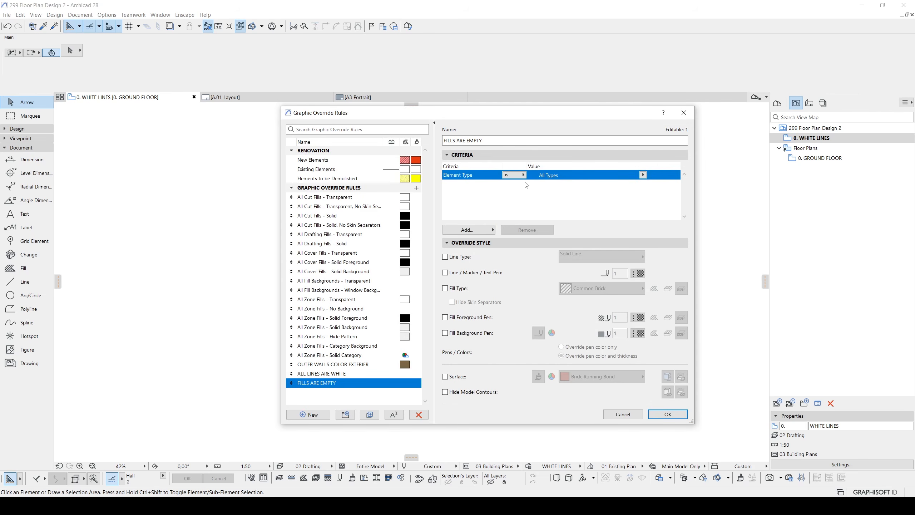
{"action": "left_click", "coordinate": [445, 288]}
{"action": "left_click", "coordinate": [582, 290]}
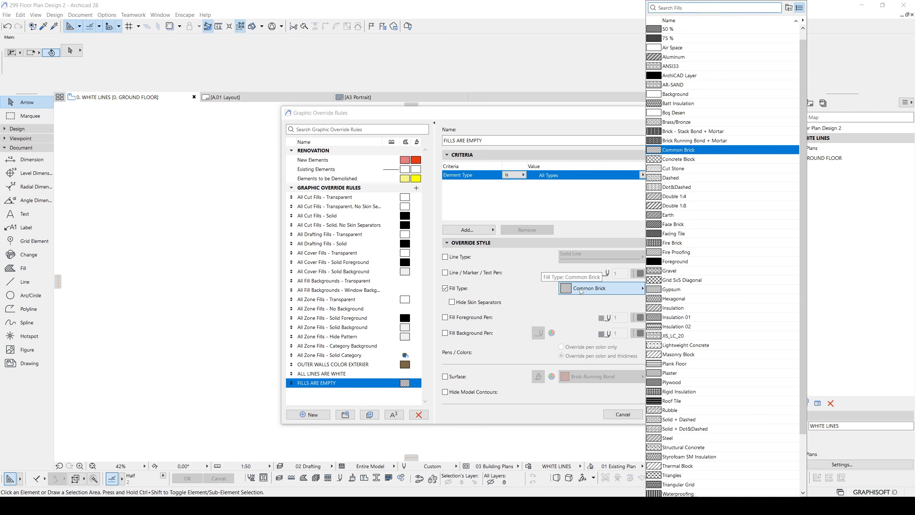
{"action": "type", "text": "B"}
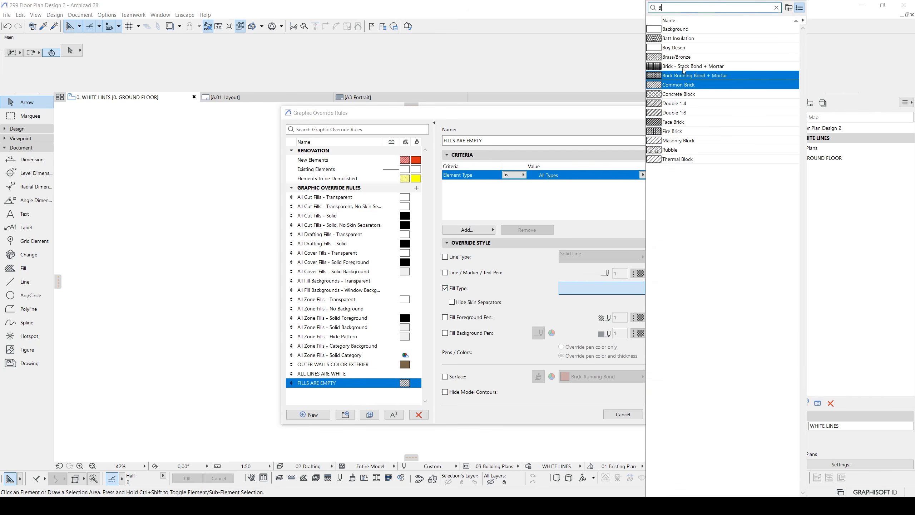
{"action": "left_click", "coordinate": [680, 32]}
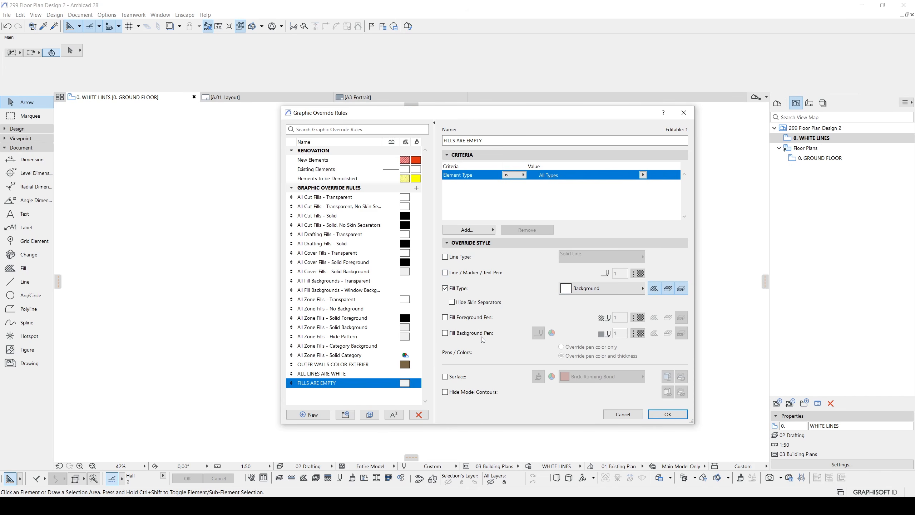
- Override the fill background pen with Transparent in the FILLS ARE EMPTY rule and accept the WHITE LINES combination
{"action": "left_click", "coordinate": [455, 338]}
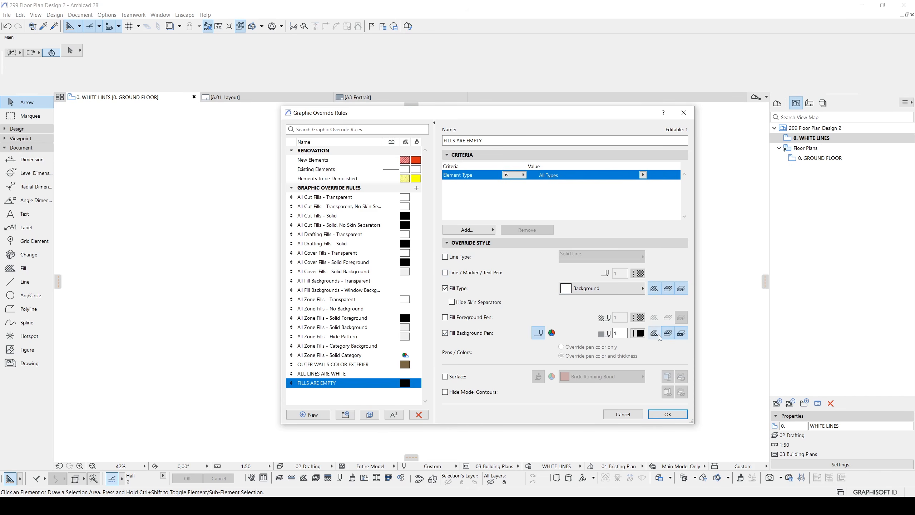
{"action": "left_click", "coordinate": [639, 333]}
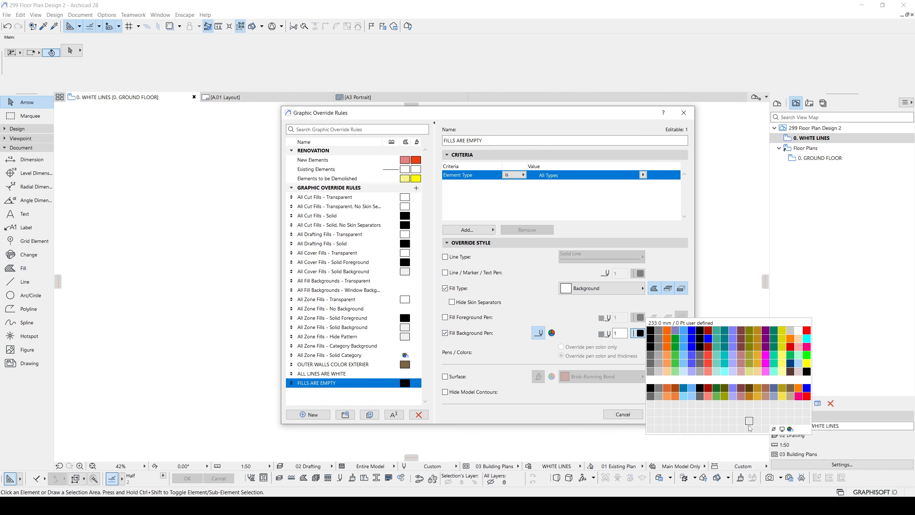
{"action": "left_click", "coordinate": [774, 429]}
{"action": "left_click", "coordinate": [668, 414]}
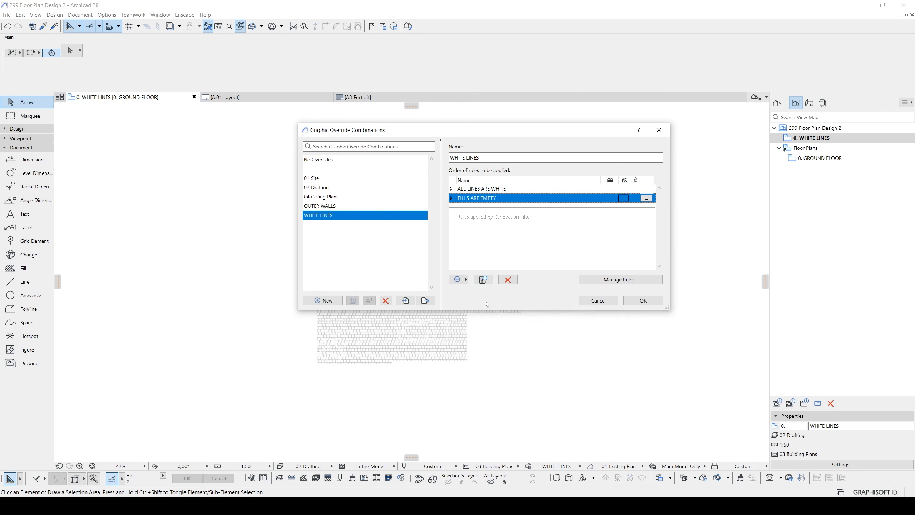
{"action": "left_click", "coordinate": [639, 304]}
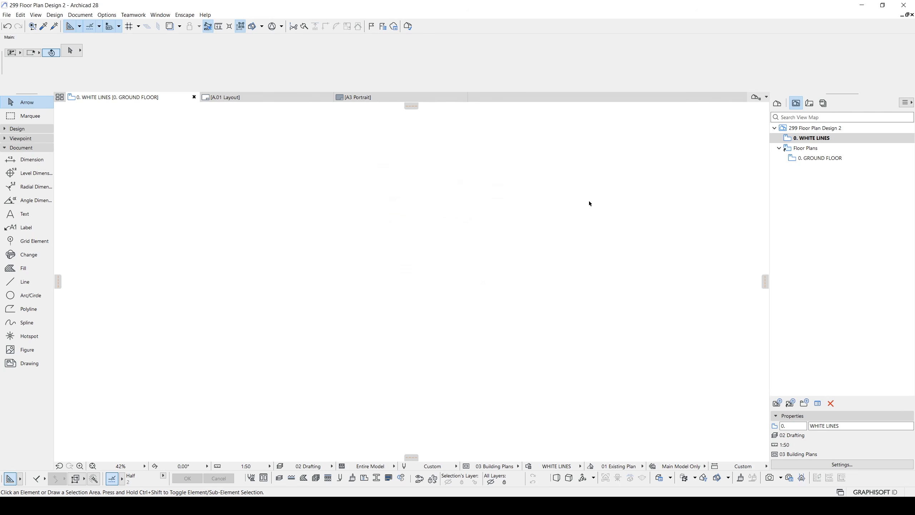
- Open the A.01 layout from the layout book and examine the ground floor's fills, walls and surroundings against the brown background
{"action": "left_click", "coordinate": [810, 103]}
{"action": "double_click", "coordinate": [808, 158]}
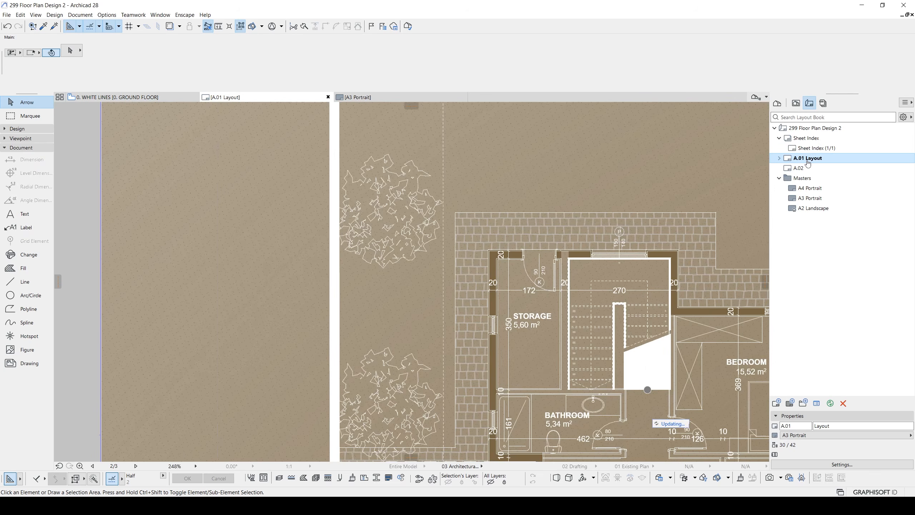
{"action": "scroll", "coordinate": [525, 218], "scroll_direction": "down", "scroll_amount": 5}
{"action": "scroll", "coordinate": [460, 157], "scroll_direction": "up", "scroll_amount": 3}
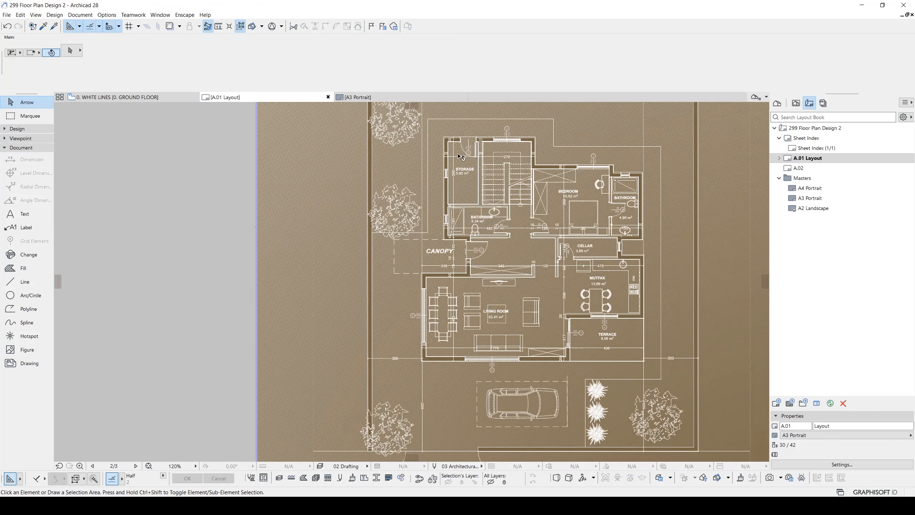
{"action": "scroll", "coordinate": [465, 191], "scroll_direction": "down", "scroll_amount": 2}
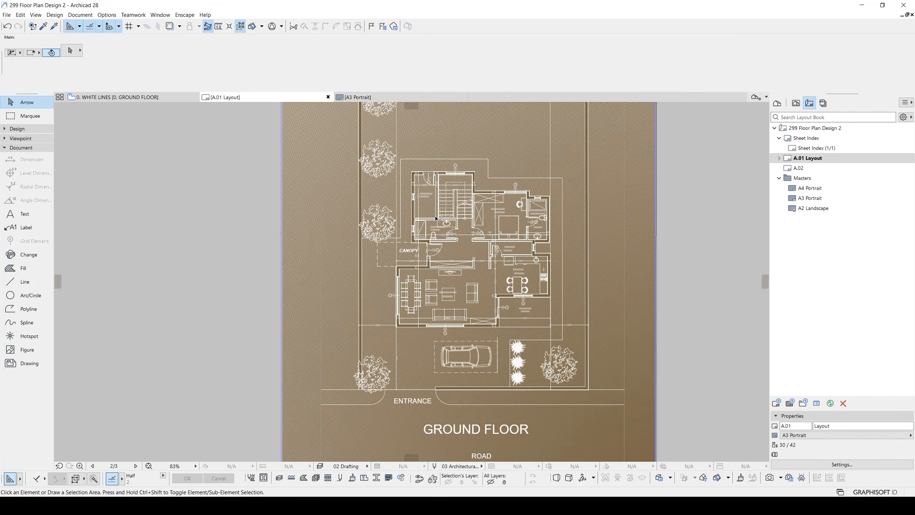
{"action": "scroll", "coordinate": [652, 249], "scroll_direction": "up", "scroll_amount": 2}
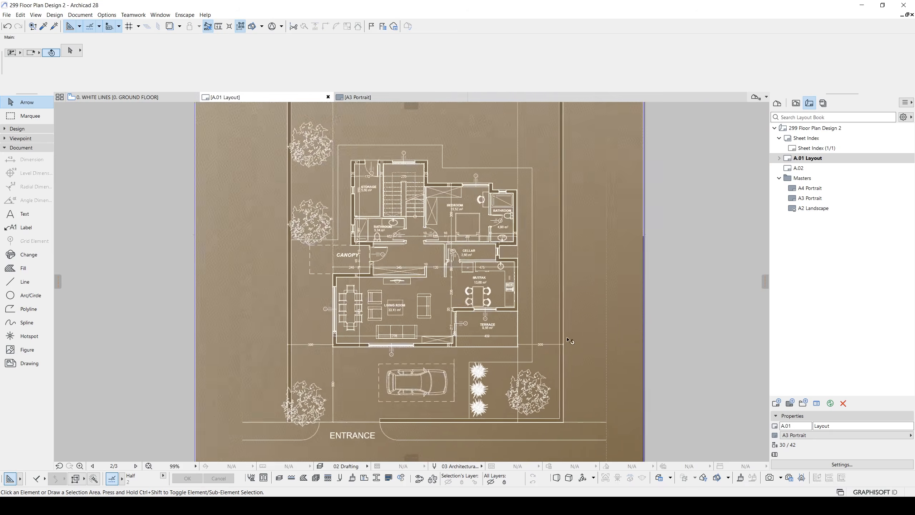
{"action": "scroll", "coordinate": [626, 358], "scroll_direction": "up", "scroll_amount": 2}
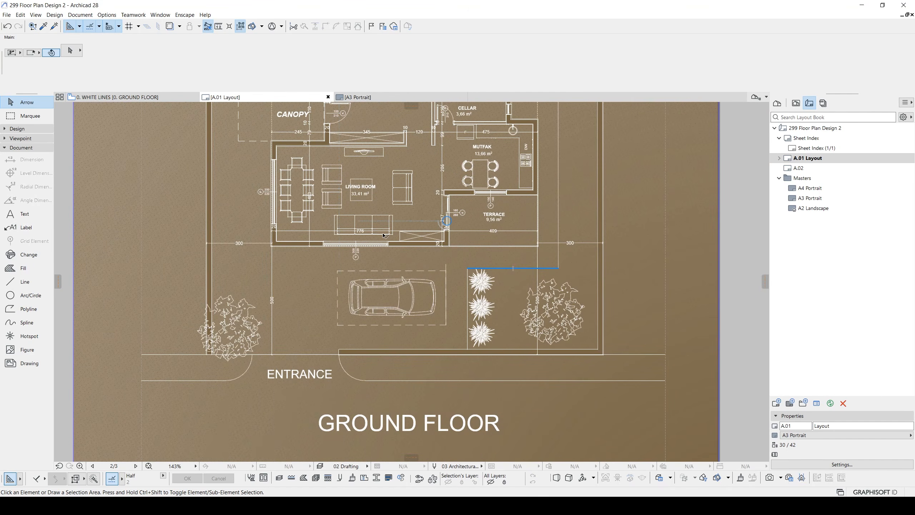
- Open the 0. GROUND FLOOR view and select the Pavement 12 fill surrounding the house
{"action": "left_click", "coordinate": [167, 95]}
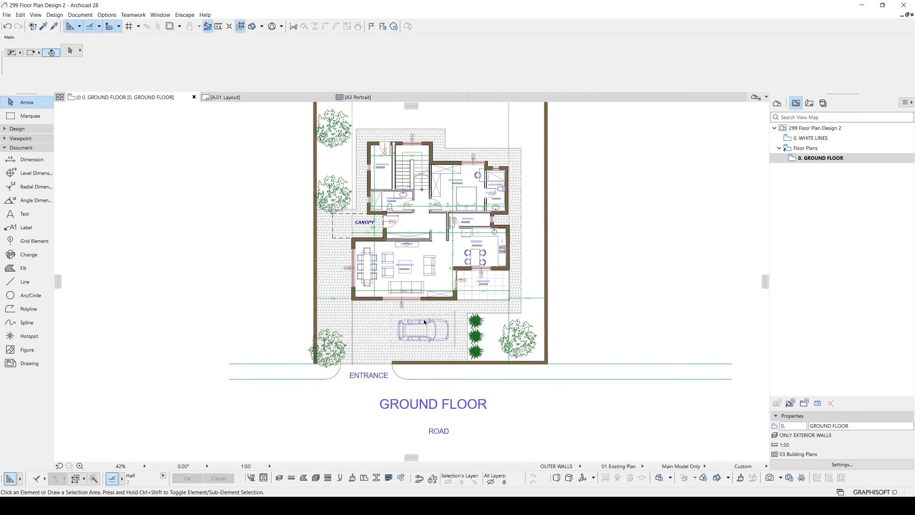
{"action": "left_click", "coordinate": [367, 347]}
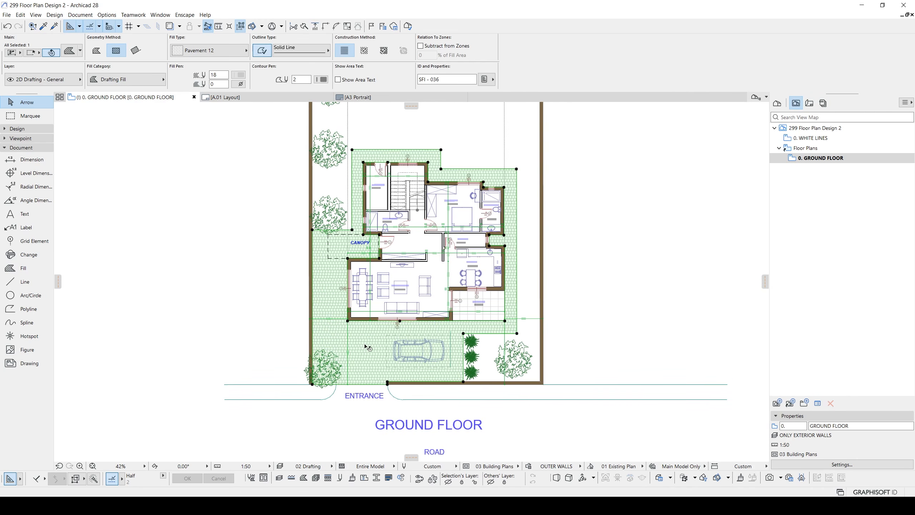
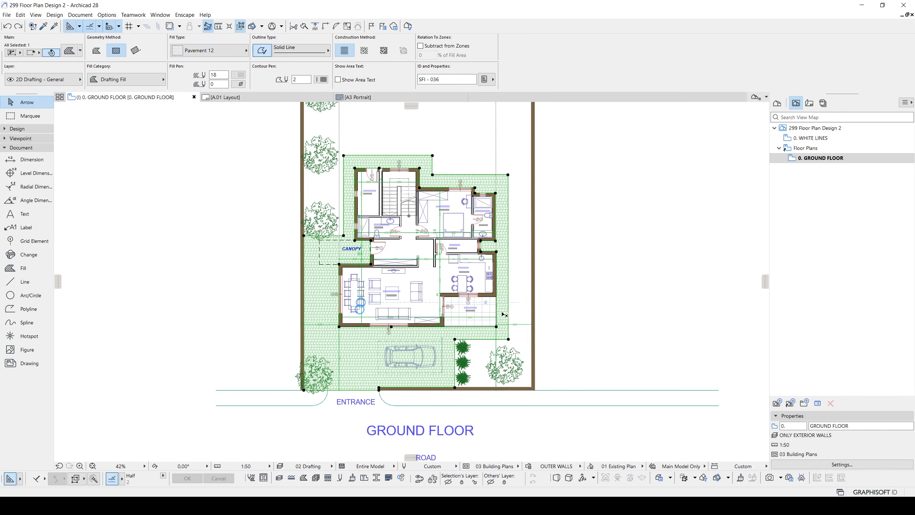
- Add a Fill criterion from Floor Plan and Section to the FILLS ARE EMPTY rule of the WHITE LINES graphic override combination
{"action": "left_click", "coordinate": [529, 471]}
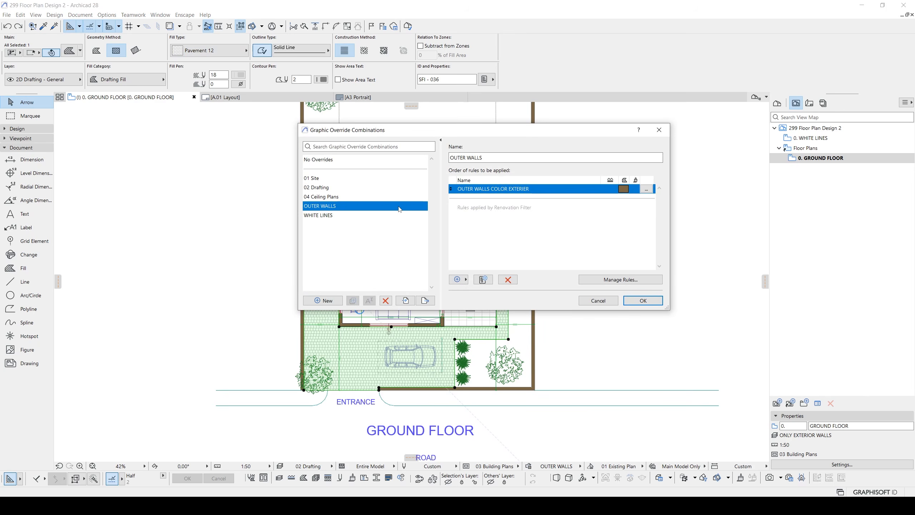
{"action": "left_click", "coordinate": [346, 217]}
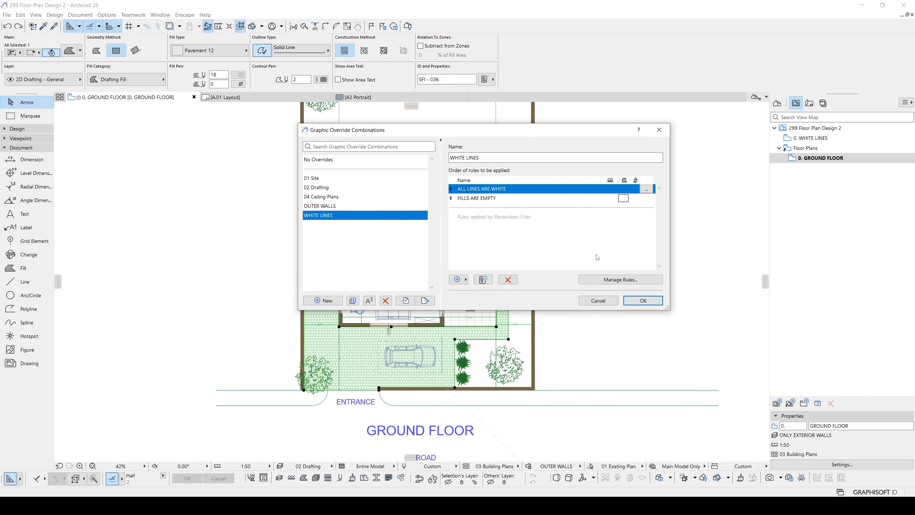
{"action": "left_click", "coordinate": [614, 280]}
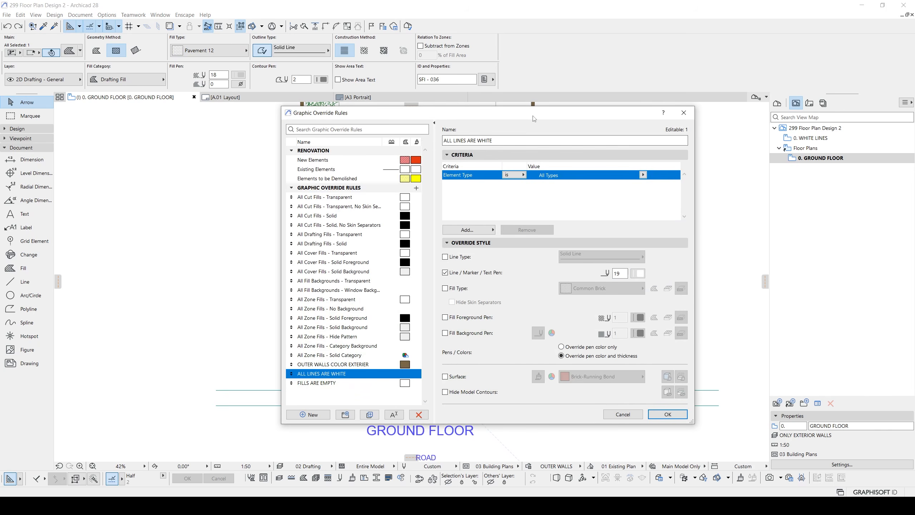
{"action": "left_click", "coordinate": [333, 383]}
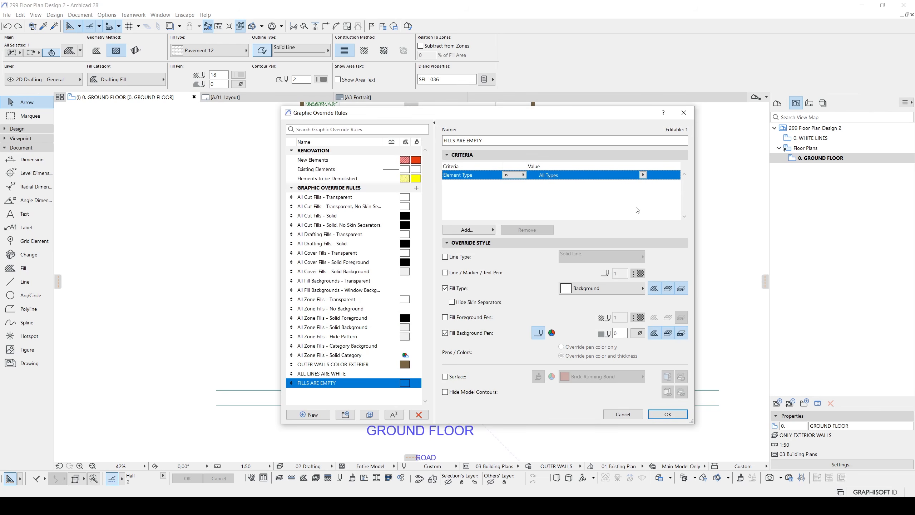
{"action": "left_click", "coordinate": [475, 230]}
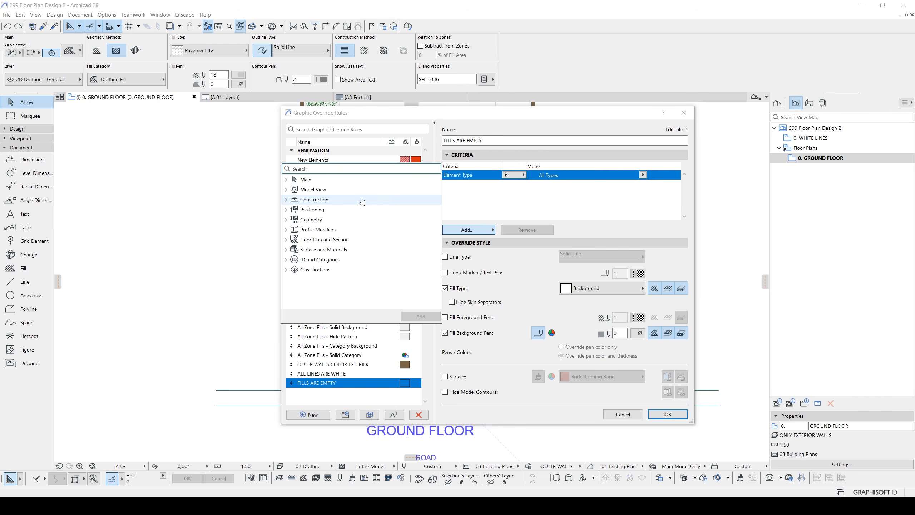
{"action": "type", "text": "F"}
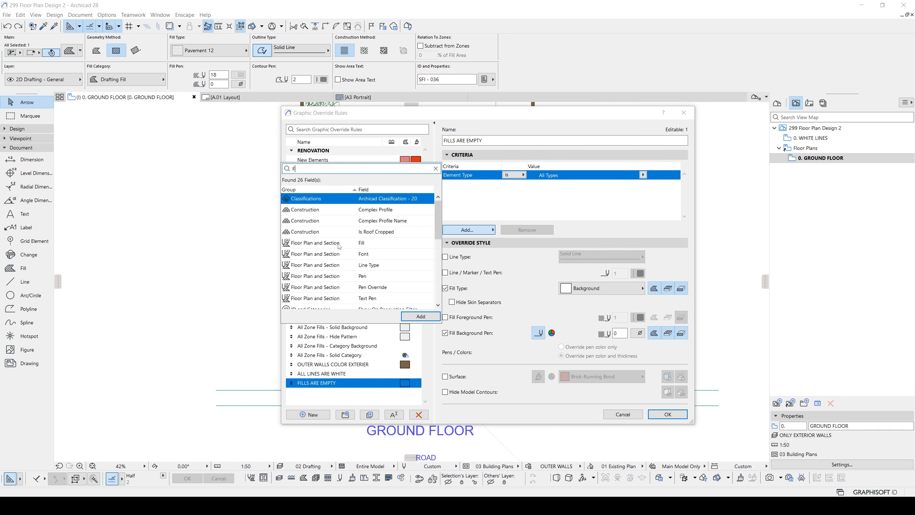
{"action": "double_click", "coordinate": [335, 246]}
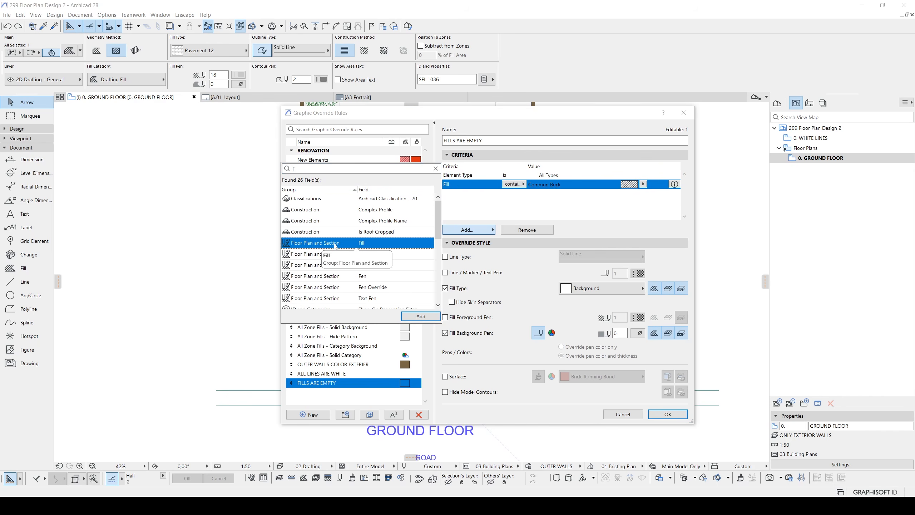
{"action": "left_click", "coordinate": [529, 211]}
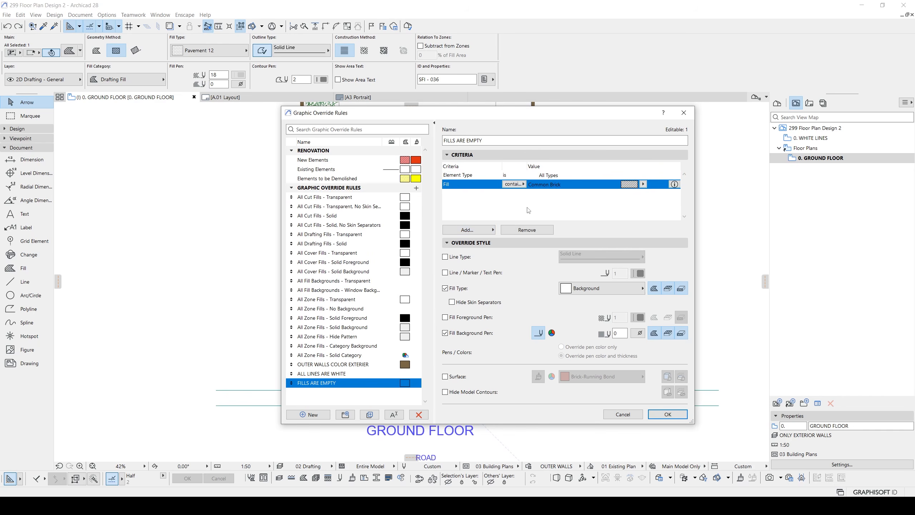
- Make the new Fill criterion exclude Pavement 12 from the FILLS ARE EMPTY rule and accept the WHITE LINES combination
{"action": "left_click", "coordinate": [643, 184]}
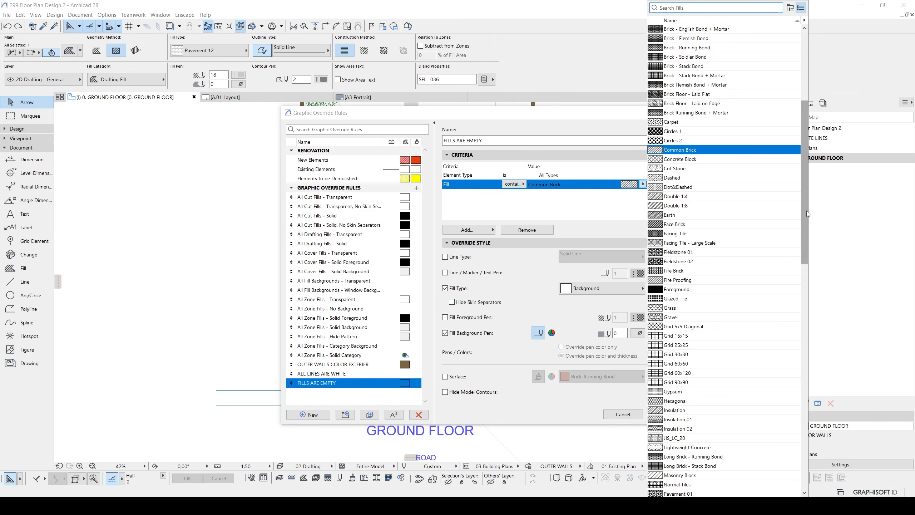
{"action": "left_click_drag", "start_coordinate": [804, 209], "coordinate": [802, 308]}
{"action": "left_click", "coordinate": [677, 307]}
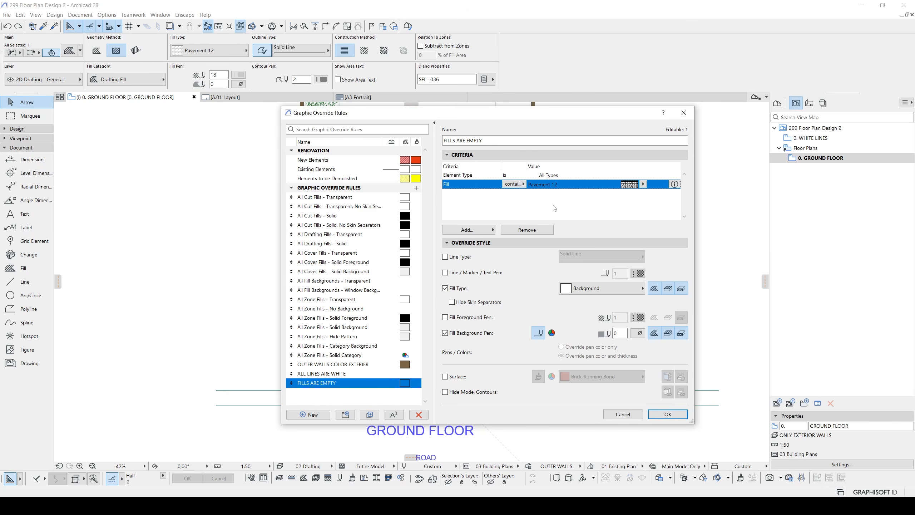
{"action": "left_click", "coordinate": [517, 185]}
{"action": "left_click", "coordinate": [540, 195]}
{"action": "left_click", "coordinate": [668, 414]}
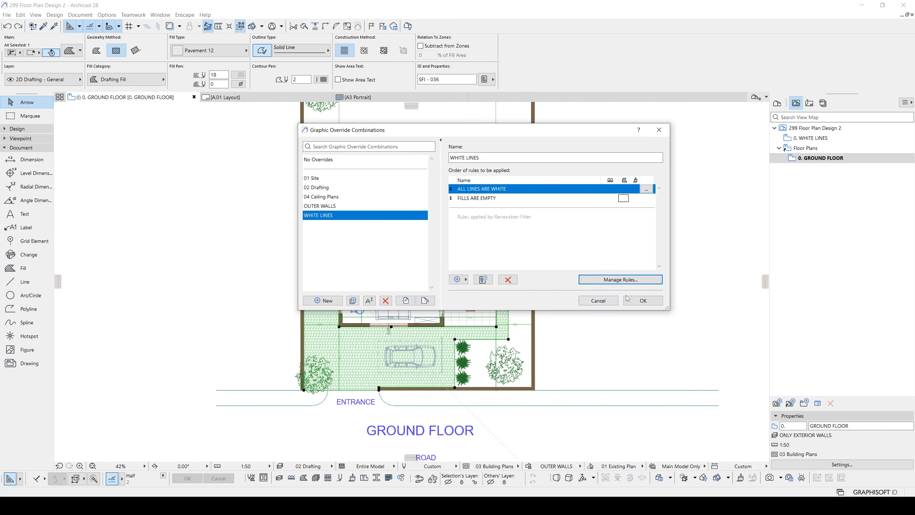
{"action": "left_click", "coordinate": [645, 300]}
{"action": "left_click", "coordinate": [652, 326]}
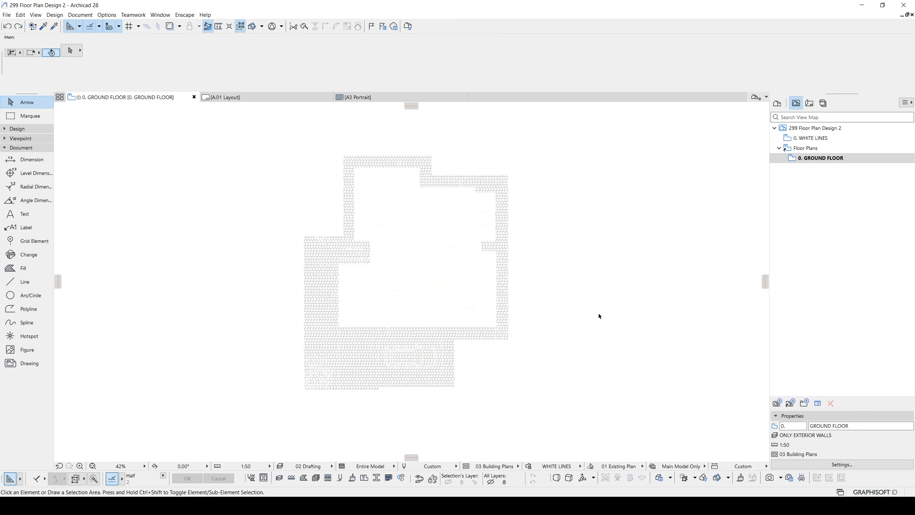
- Return to the A.01 layout and examine the pavement hatch around the ground floor plan against the brown background
{"action": "left_click", "coordinate": [223, 97]}
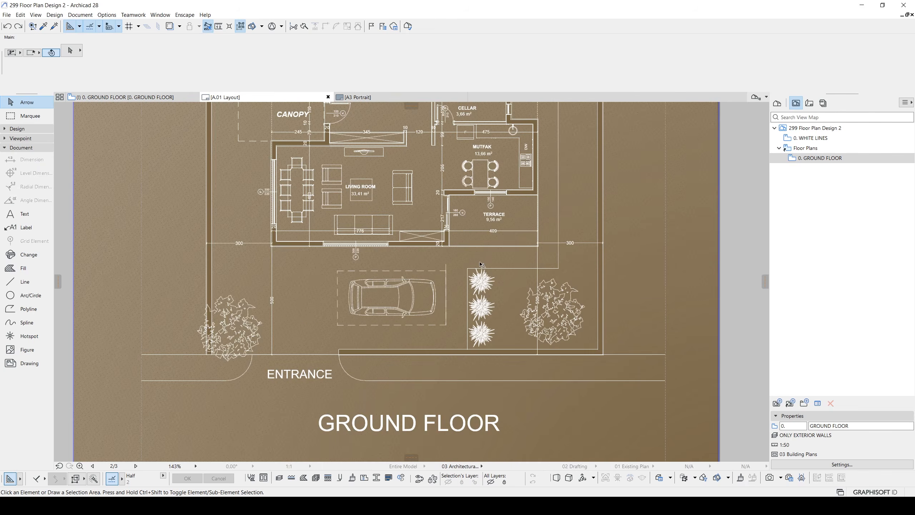
{"action": "scroll", "coordinate": [485, 340], "scroll_direction": "down", "scroll_amount": 4}
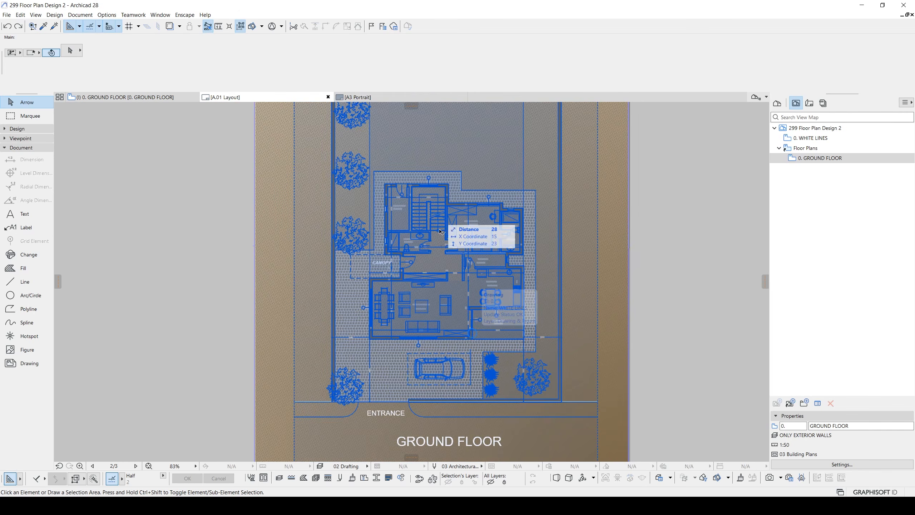
{"action": "middle_click_drag", "start_coordinate": [432, 246], "coordinate": [453, 204]}
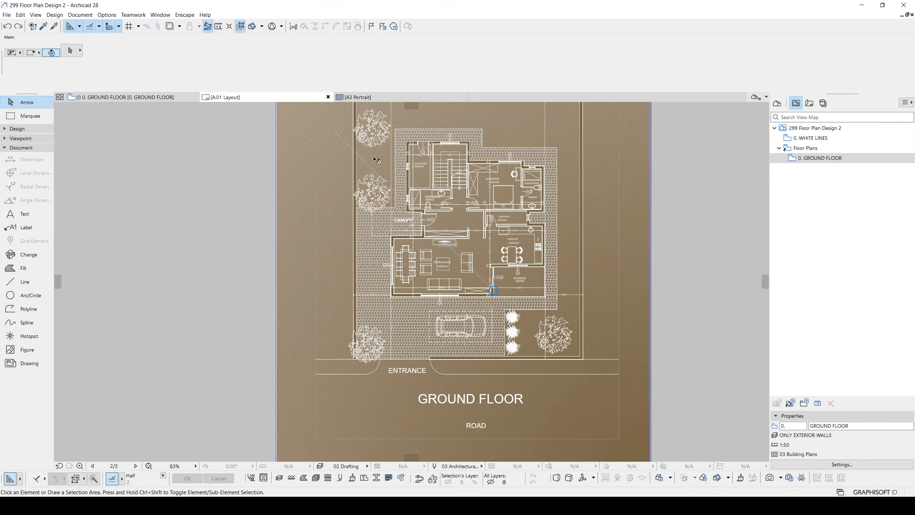
{"action": "scroll", "coordinate": [440, 326], "scroll_direction": "up", "scroll_amount": 2}
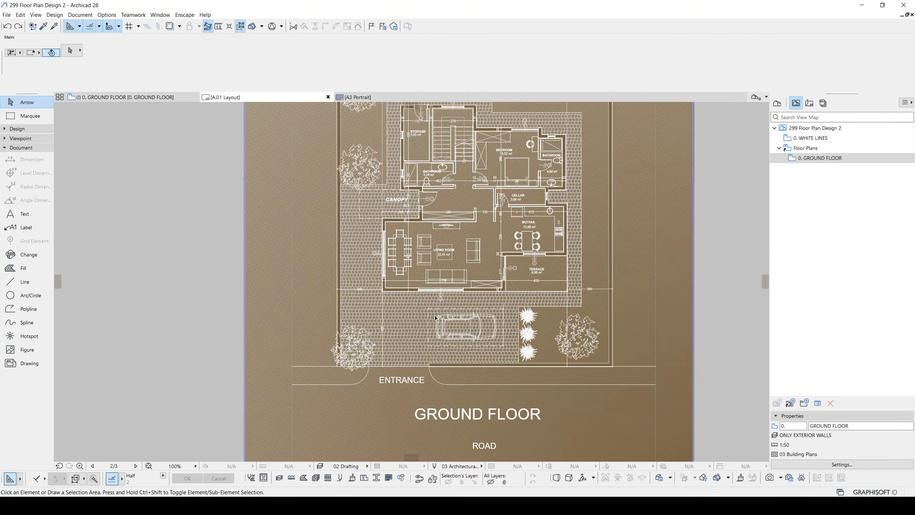
{"action": "middle_click_drag", "start_coordinate": [454, 295], "coordinate": [444, 308]}
{"action": "middle_click_drag", "start_coordinate": [689, 277], "coordinate": [678, 291]}
{"action": "scroll", "coordinate": [521, 308], "scroll_direction": "down", "scroll_amount": 6}
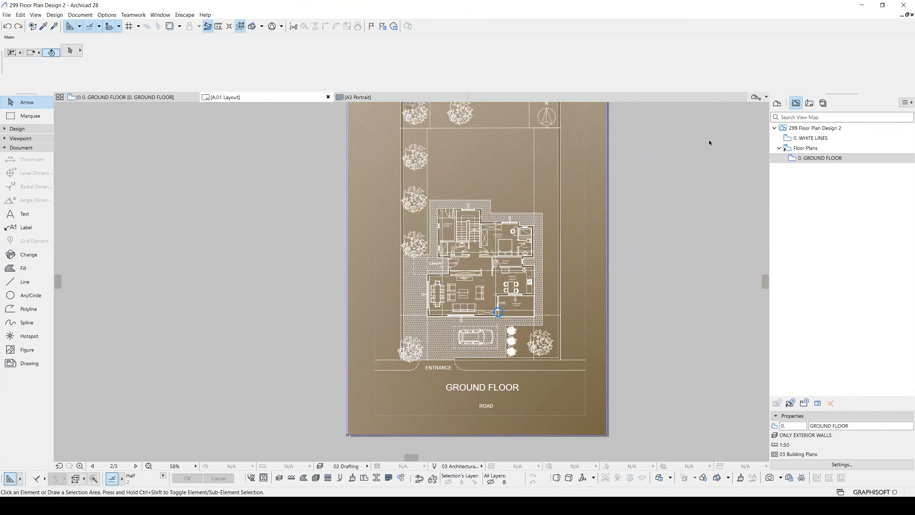
- Open the 0. GROUND FLOOR view from the view map and check its OUTER WALLS graphic override combination
{"action": "left_click", "coordinate": [809, 104]}
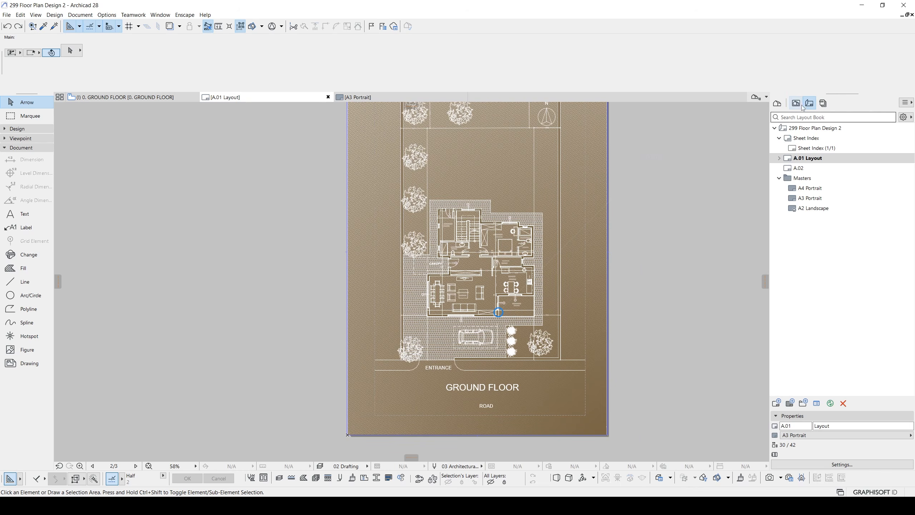
{"action": "left_click", "coordinate": [796, 103]}
{"action": "double_click", "coordinate": [807, 160]}
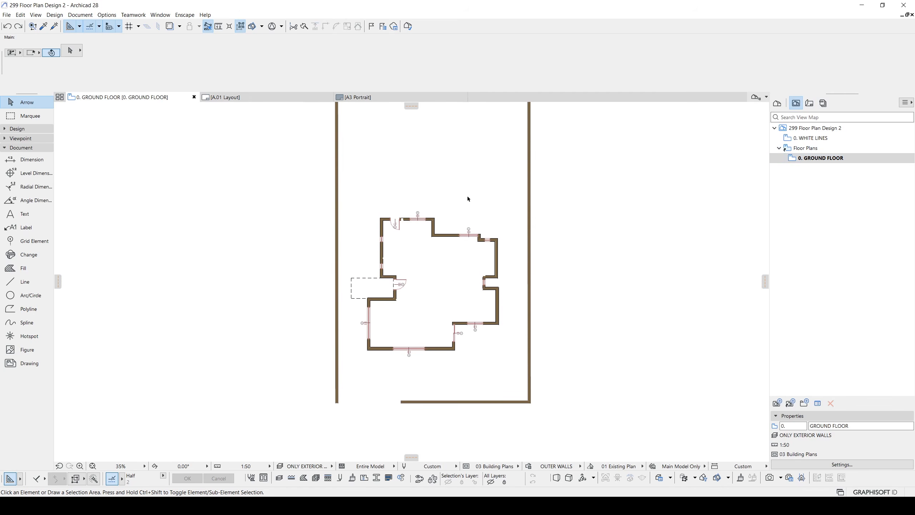
{"action": "middle_click_drag", "start_coordinate": [424, 164], "coordinate": [441, 222]}
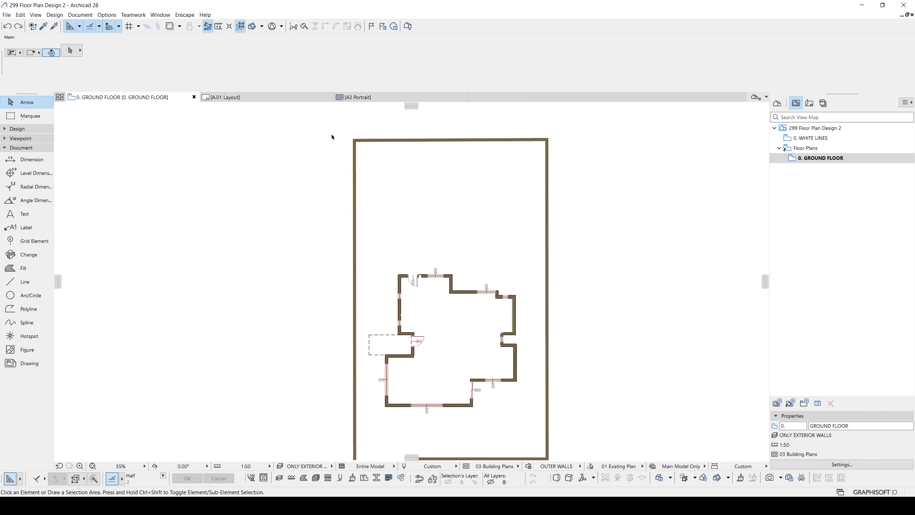
{"action": "middle_click_drag", "start_coordinate": [384, 216], "coordinate": [390, 197]}
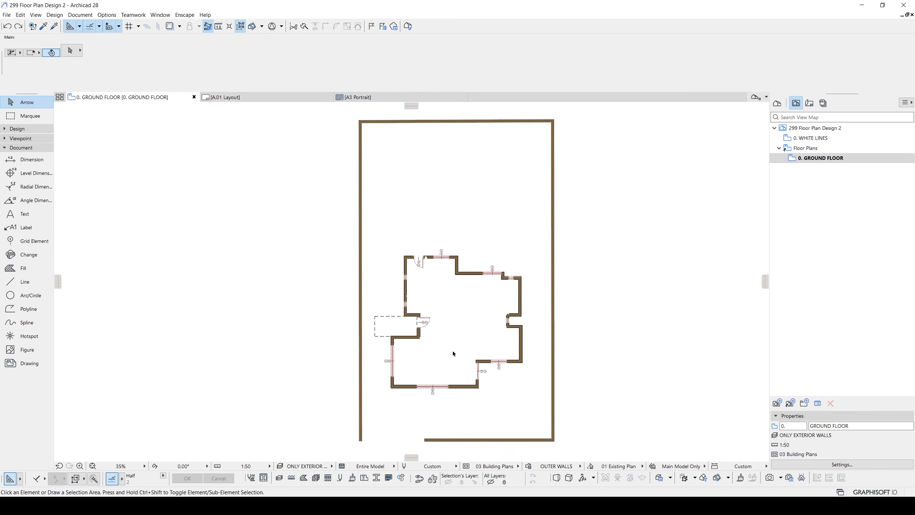
{"action": "left_click", "coordinate": [528, 467]}
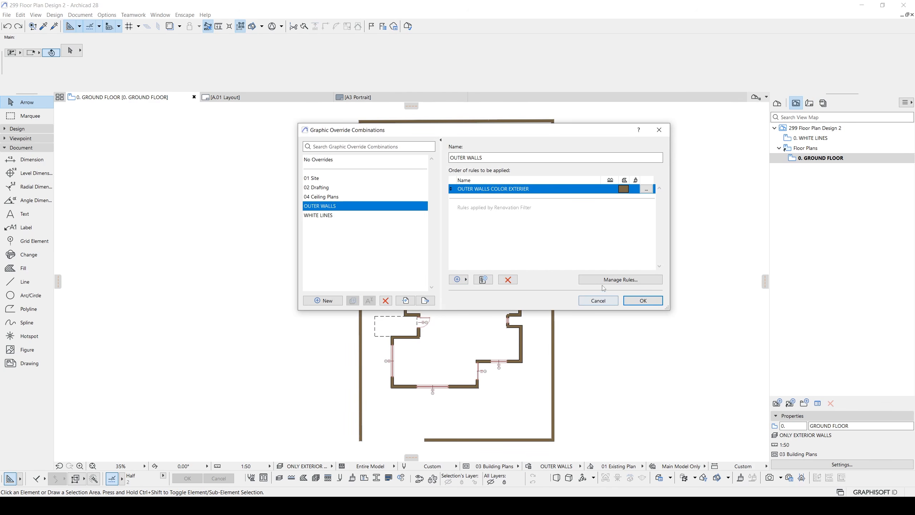
{"action": "left_click", "coordinate": [595, 300]}
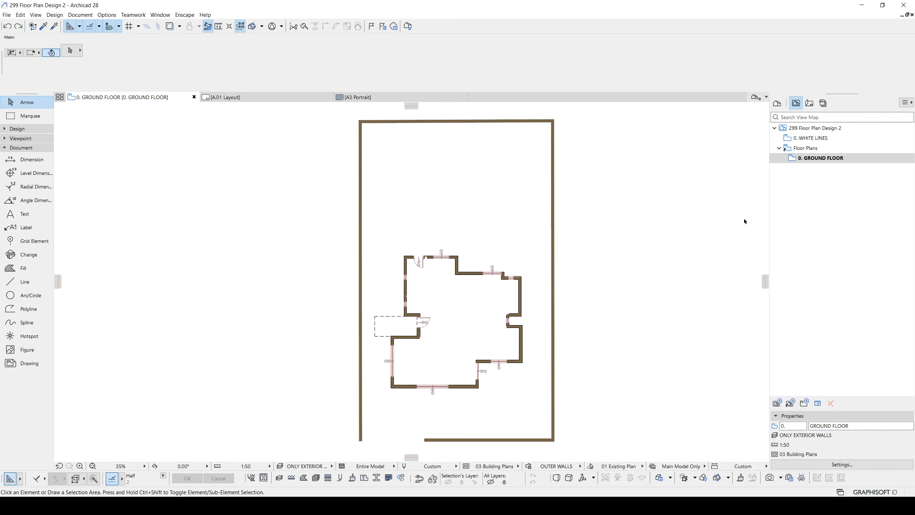
- Show the Site & Landscape - General layer in the ONLY EXTERIOR WALLS layer combination and update the combination
{"action": "key", "text": "ctrl+l"}
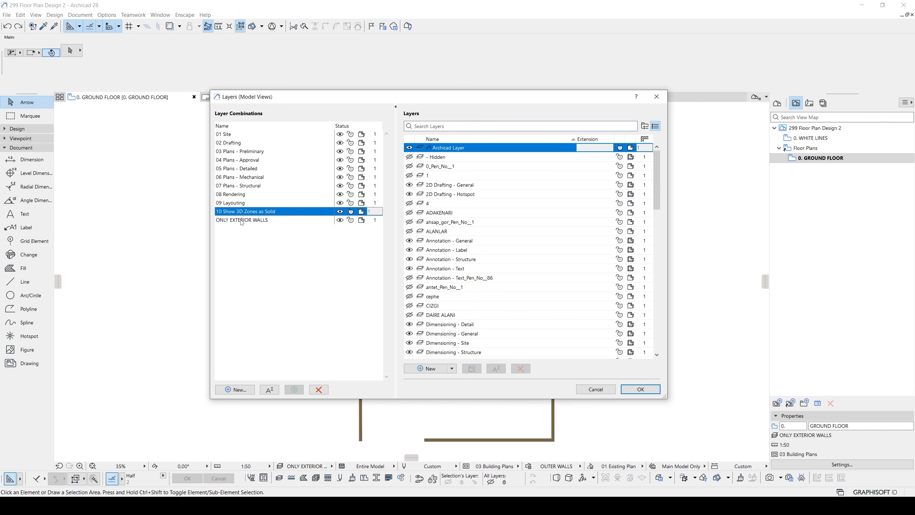
{"action": "left_click_drag", "start_coordinate": [651, 183], "coordinate": [639, 317]}
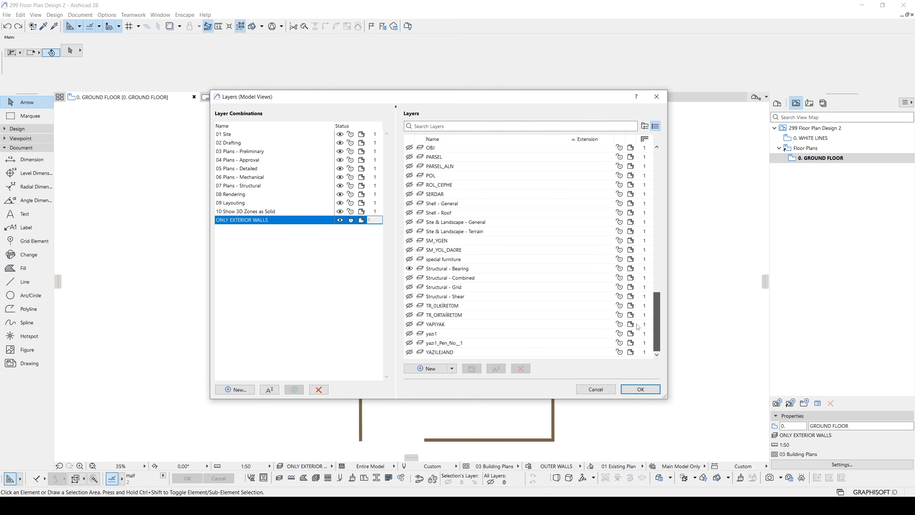
{"action": "left_click", "coordinate": [430, 223]}
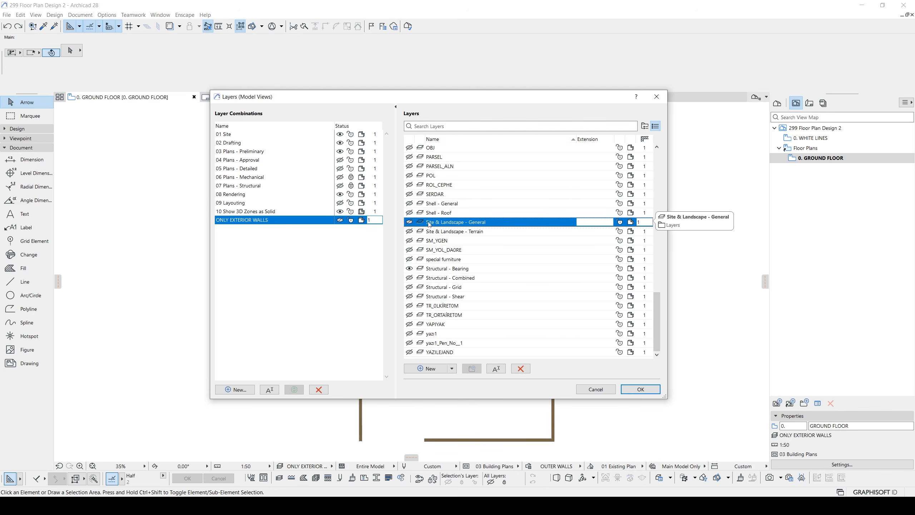
{"action": "left_click", "coordinate": [410, 223]}
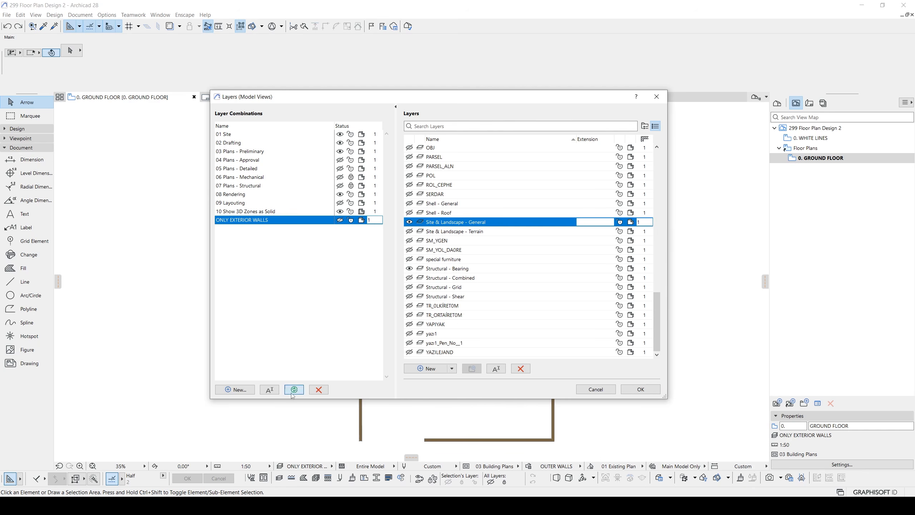
{"action": "left_click", "coordinate": [627, 389]}
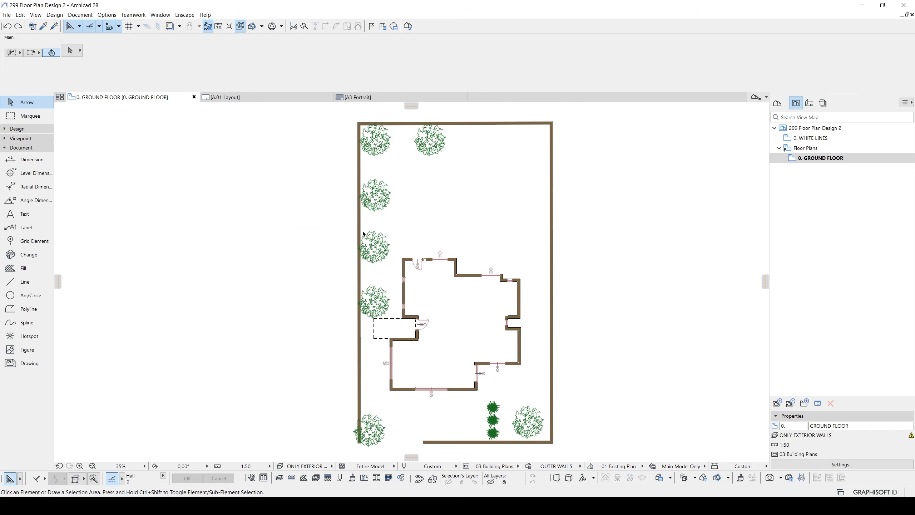
- Close the A3 Portrait master layout and examine the trees and surroundings on the A.01 layout
{"action": "left_click", "coordinate": [360, 97]}
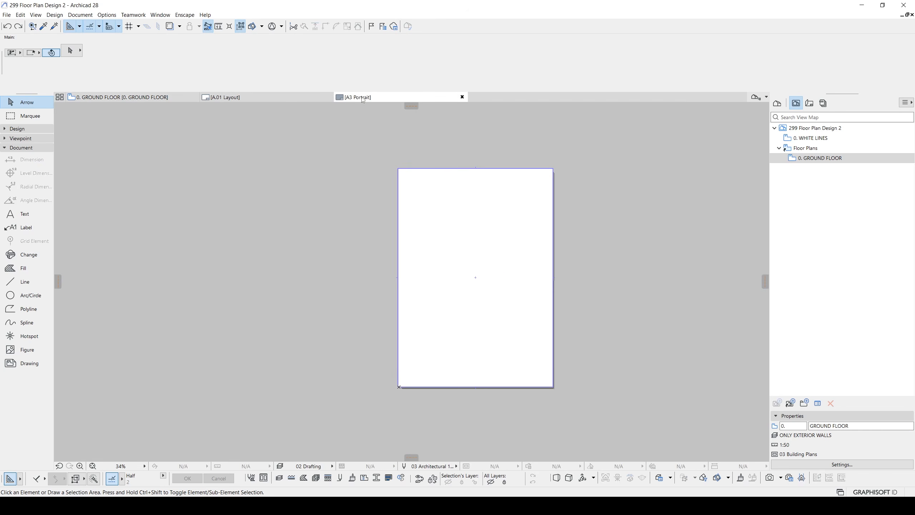
{"action": "left_click", "coordinate": [301, 97]}
{"action": "left_click", "coordinate": [463, 97]}
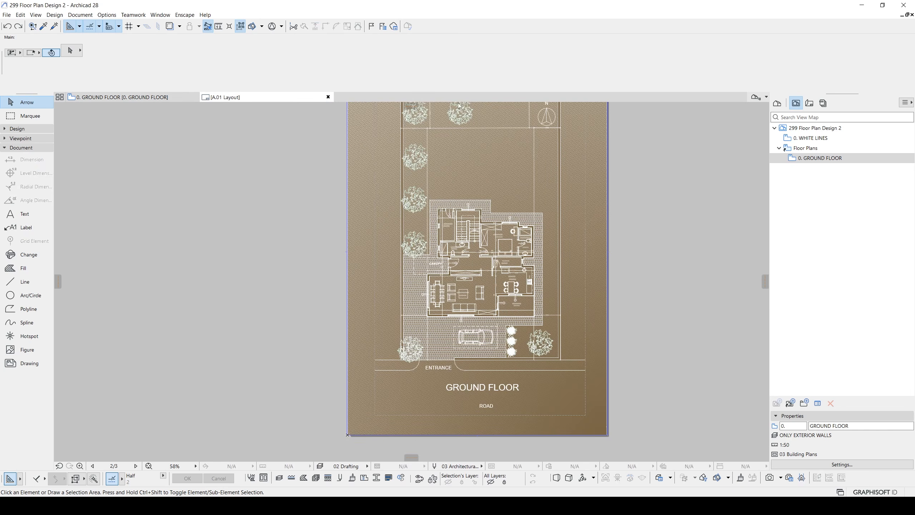
{"action": "scroll", "coordinate": [415, 205], "scroll_direction": "up", "scroll_amount": 5}
{"action": "scroll", "coordinate": [416, 193], "scroll_direction": "down", "scroll_amount": 6}
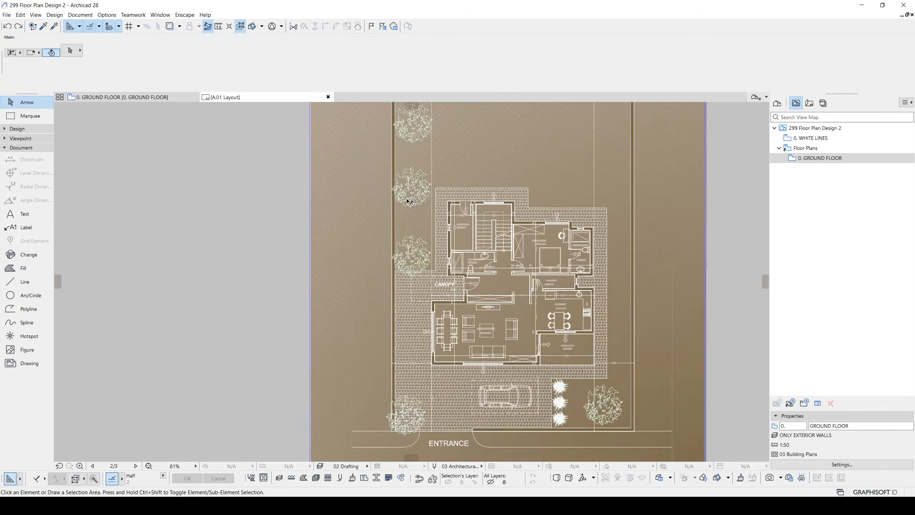
{"action": "scroll", "coordinate": [409, 313], "scroll_direction": "up", "scroll_amount": 4}
{"action": "scroll", "coordinate": [409, 313], "scroll_direction": "down", "scroll_amount": 4}
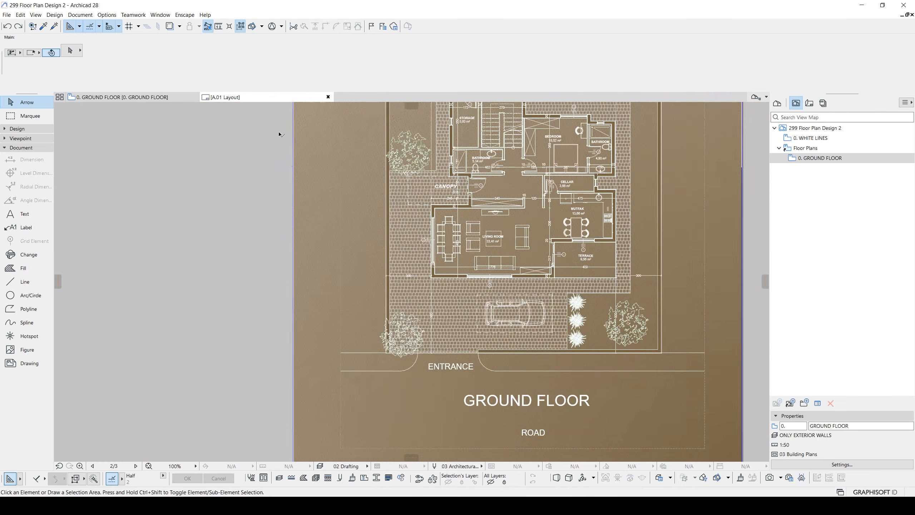
- Set the 2D background pen to 170 for the seven deciduous trees and three grass plants in the 0. GROUND FLOOR view
{"action": "left_click", "coordinate": [134, 97]}
{"action": "left_click", "coordinate": [385, 241]}
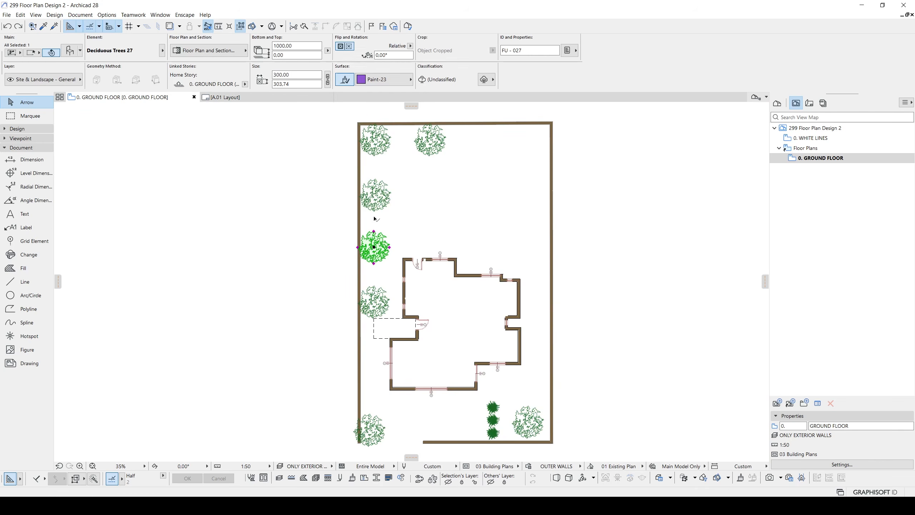
{"action": "left_click", "coordinate": [376, 183], "text": "shift"}
{"action": "left_click", "coordinate": [377, 146], "text": "shift"}
{"action": "left_click", "coordinate": [417, 147], "text": "shift"}
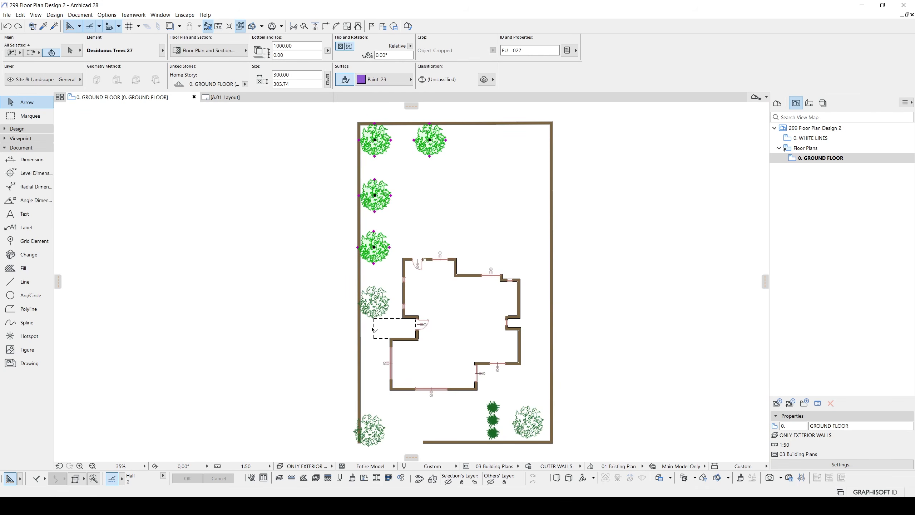
{"action": "left_click", "coordinate": [372, 429], "text": "shift"}
{"action": "left_click", "coordinate": [375, 301], "text": "shift"}
{"action": "middle_click_drag", "start_coordinate": [375, 301], "coordinate": [383, 248]}
{"action": "left_click", "coordinate": [528, 423], "text": "shift"}
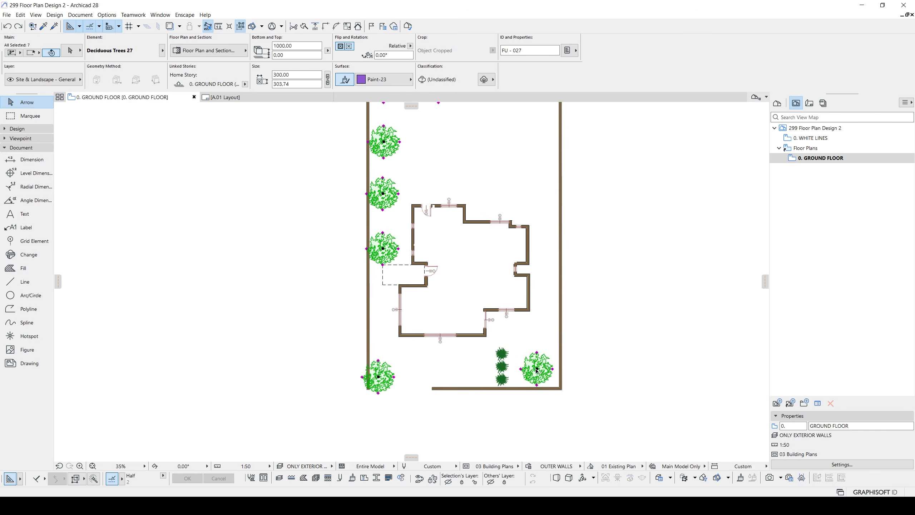
{"action": "scroll", "coordinate": [537, 371], "scroll_direction": "up", "scroll_amount": 5}
{"action": "left_click_drag", "start_coordinate": [462, 274], "coordinate": [498, 364], "text": "shift"}
{"action": "left_click", "coordinate": [501, 419], "text": "shift"}
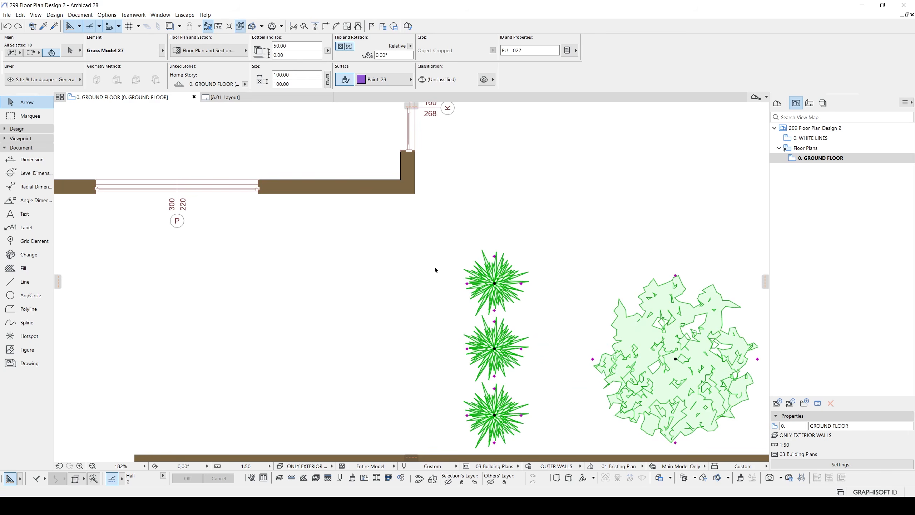
{"action": "key", "text": "ctrl+t"}
{"action": "left_click", "coordinate": [418, 226]}
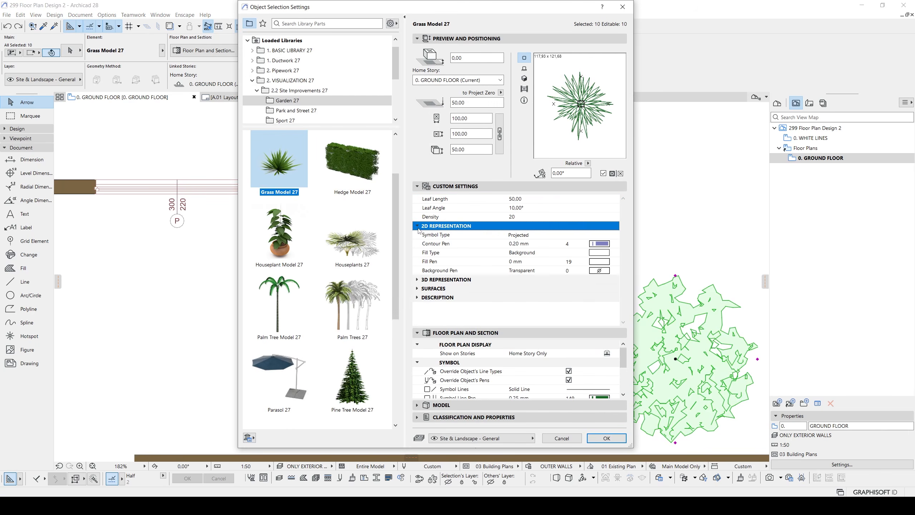
{"action": "left_click", "coordinate": [599, 271]}
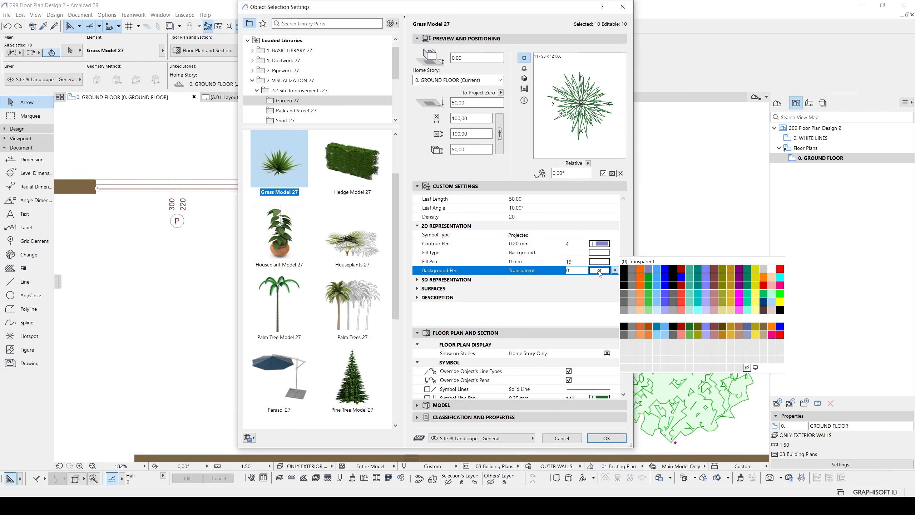
{"action": "left_click", "coordinate": [698, 336]}
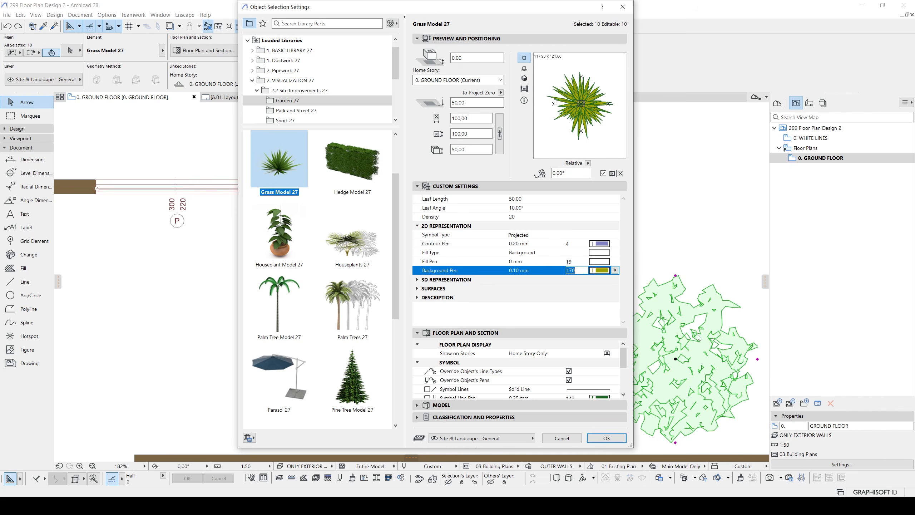
{"action": "left_click", "coordinate": [606, 438]}
{"action": "scroll", "coordinate": [548, 373], "scroll_direction": "down", "scroll_amount": 5}
{"action": "left_click", "coordinate": [643, 353]}
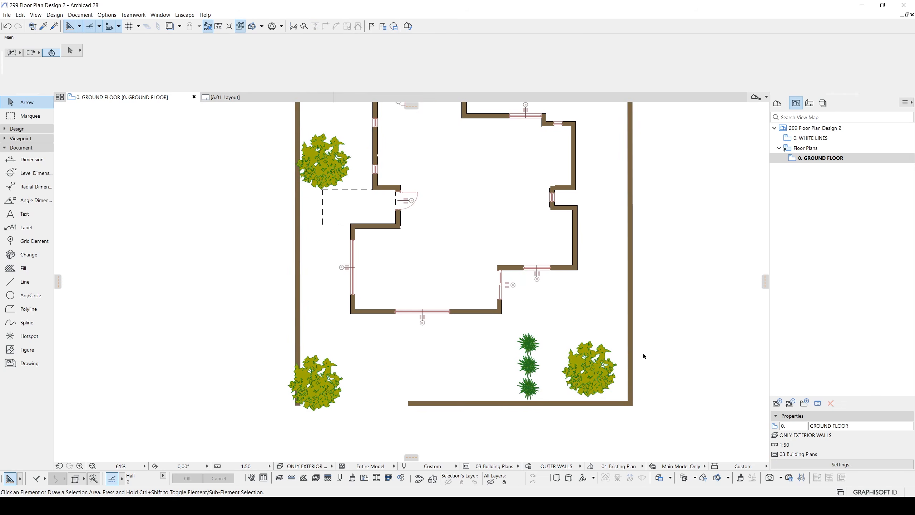
- Return to the A.01 layout and examine the fill and line colours of the trees and grass plants
{"action": "left_click", "coordinate": [247, 100]}
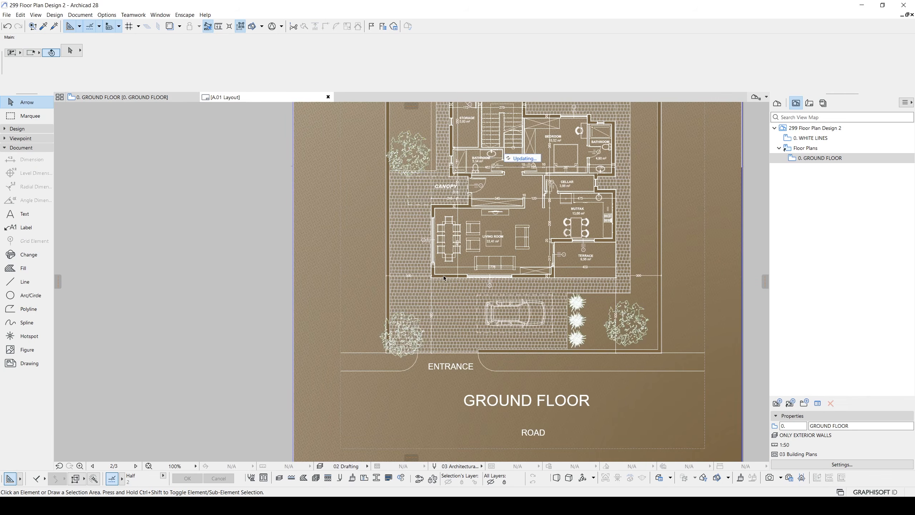
{"action": "scroll", "coordinate": [379, 325], "scroll_direction": "down", "scroll_amount": 1}
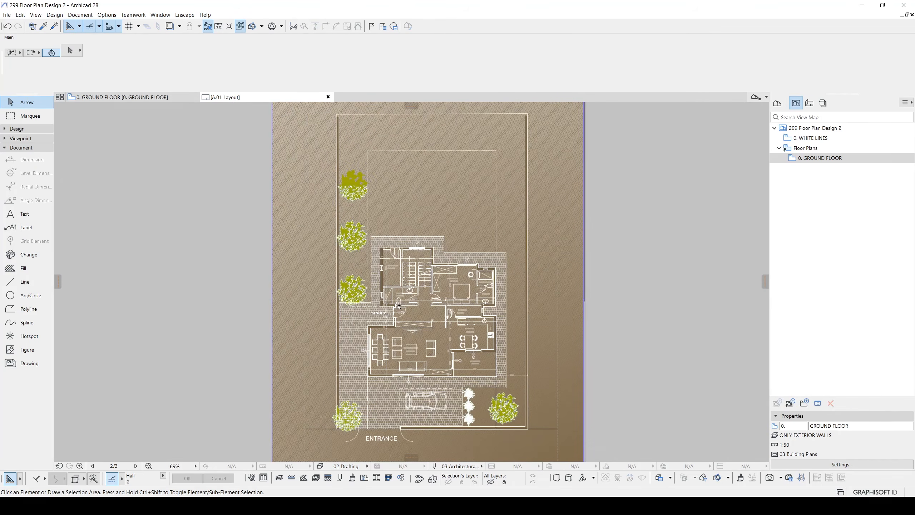
{"action": "middle_click_drag", "start_coordinate": [576, 378], "coordinate": [601, 295]}
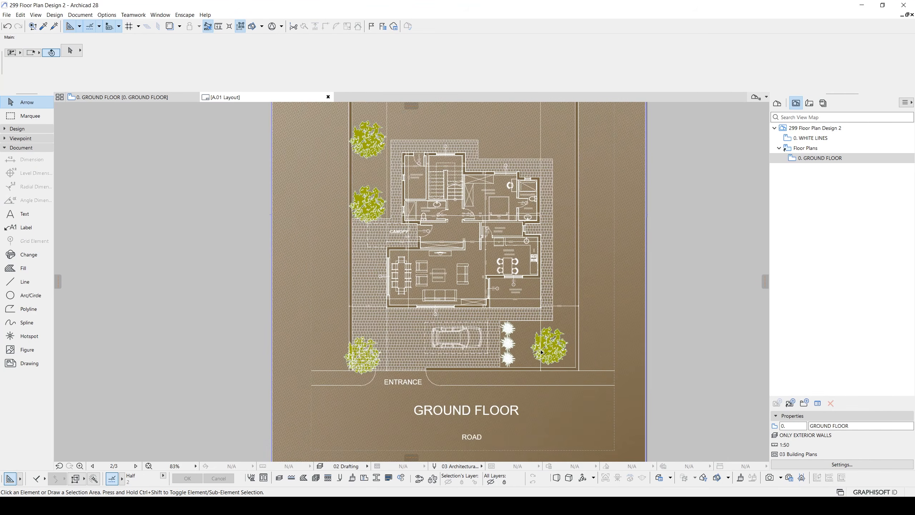
{"action": "scroll", "coordinate": [543, 350], "scroll_direction": "up", "scroll_amount": 4}
{"action": "scroll", "coordinate": [542, 352], "scroll_direction": "up", "scroll_amount": 3}
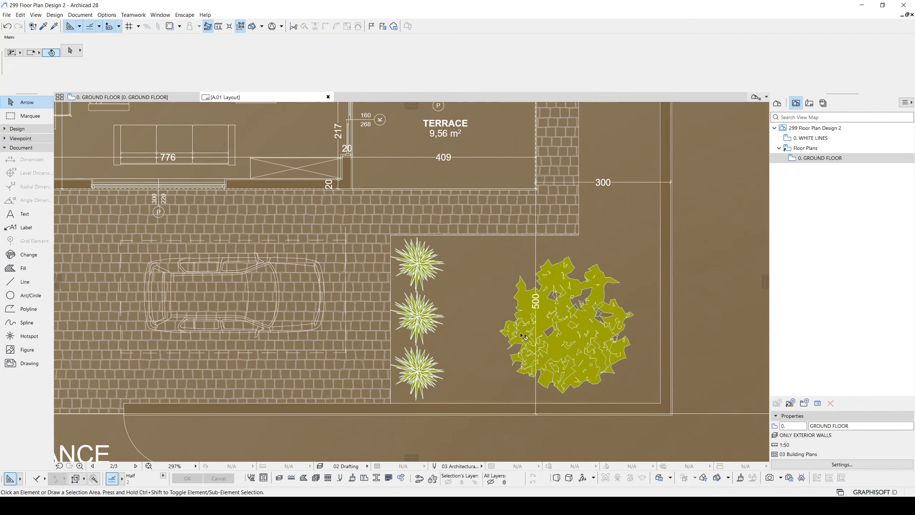
{"action": "scroll", "coordinate": [524, 334], "scroll_direction": "down", "scroll_amount": 7}
{"action": "scroll", "coordinate": [408, 202], "scroll_direction": "up", "scroll_amount": 3}
{"action": "middle_click_drag", "start_coordinate": [408, 202], "coordinate": [397, 369]}
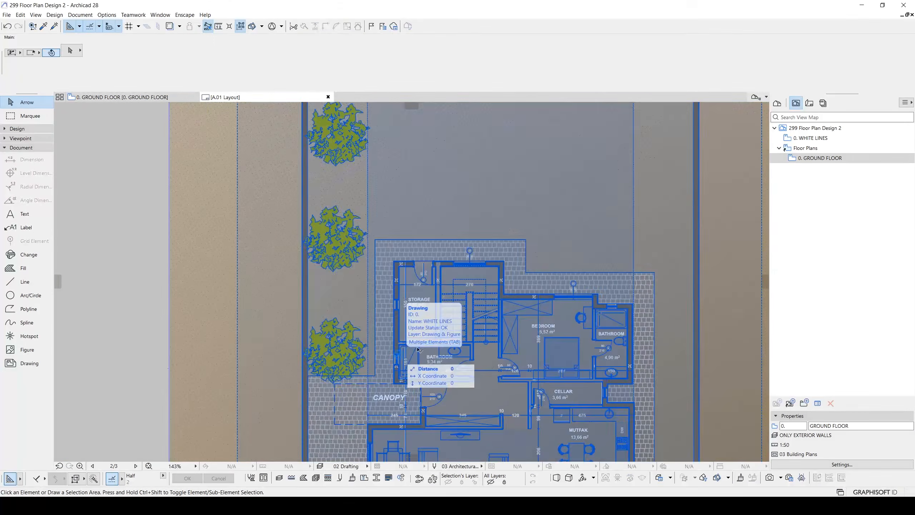
- Add a Layer criterion to the ALL LINES ARE WHITE graphic override rule used by the 0. WHITE LINES view
{"action": "double_click", "coordinate": [789, 141]}
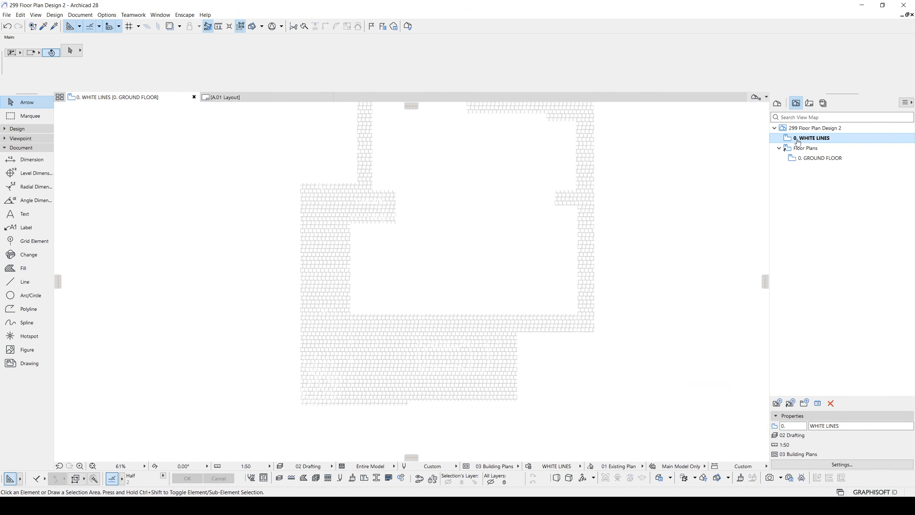
{"action": "left_click", "coordinate": [529, 466]}
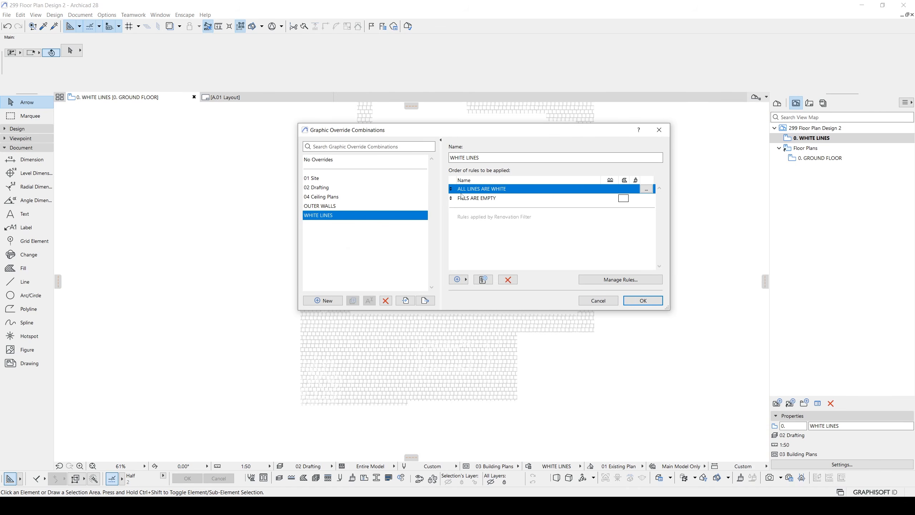
{"action": "left_click", "coordinate": [646, 189]}
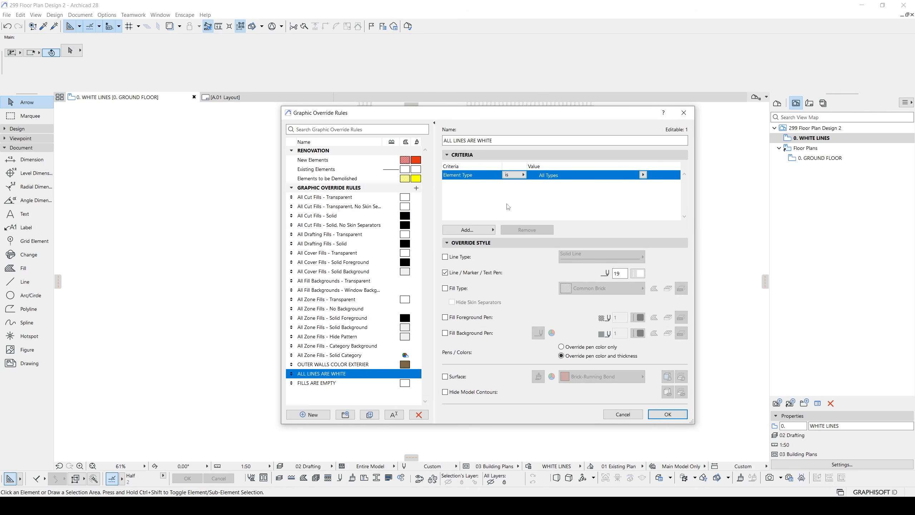
{"action": "left_click", "coordinate": [468, 229]}
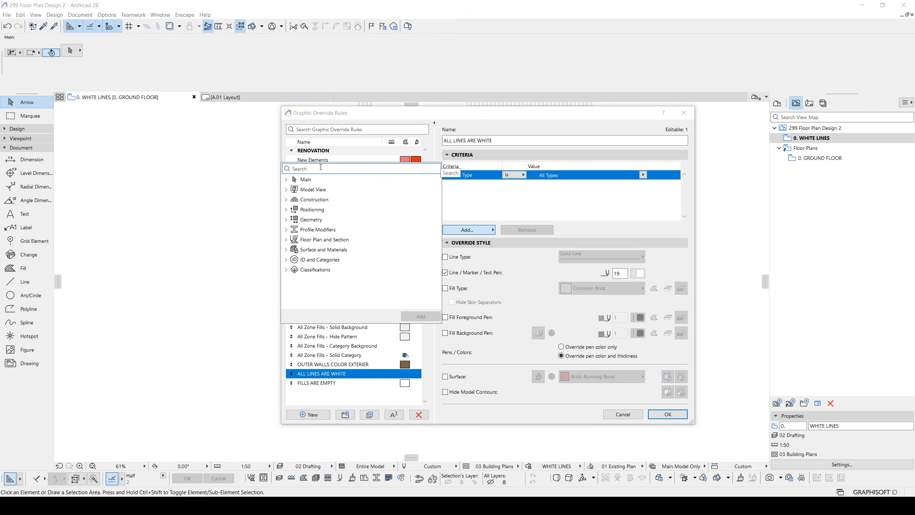
{"action": "type", "text": "la"}
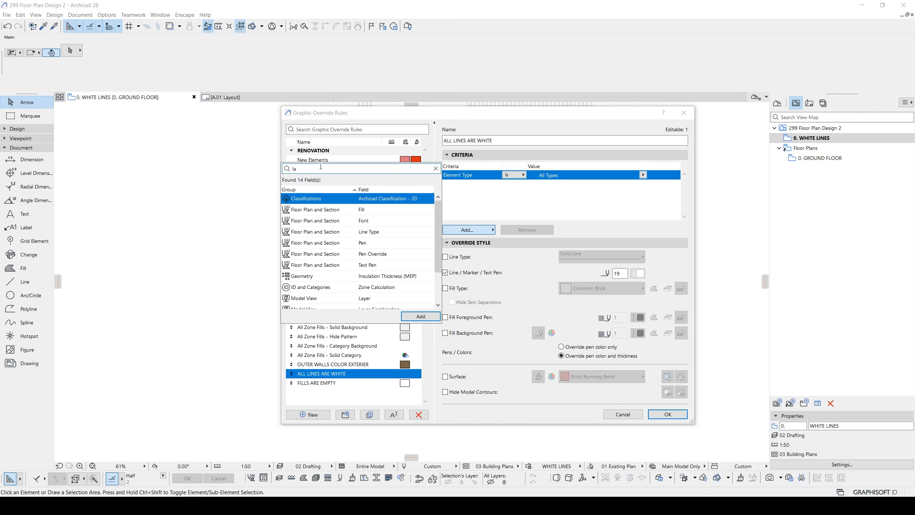
{"action": "type", "text": "y"}
{"action": "double_click", "coordinate": [356, 199]}
{"action": "left_click", "coordinate": [513, 211]}
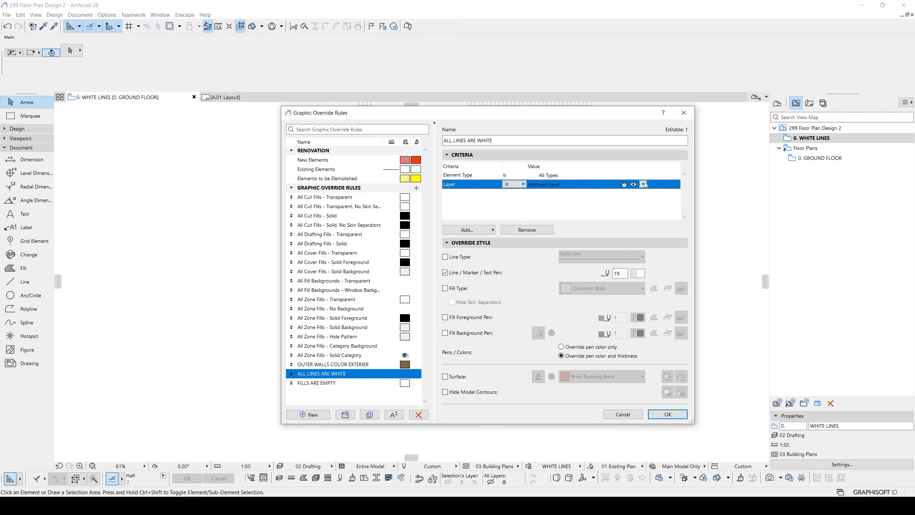
- Exclude the Site & Landscape - General layer through the rule's Layer criterion and save the rule and override combination
{"action": "left_click", "coordinate": [643, 185]}
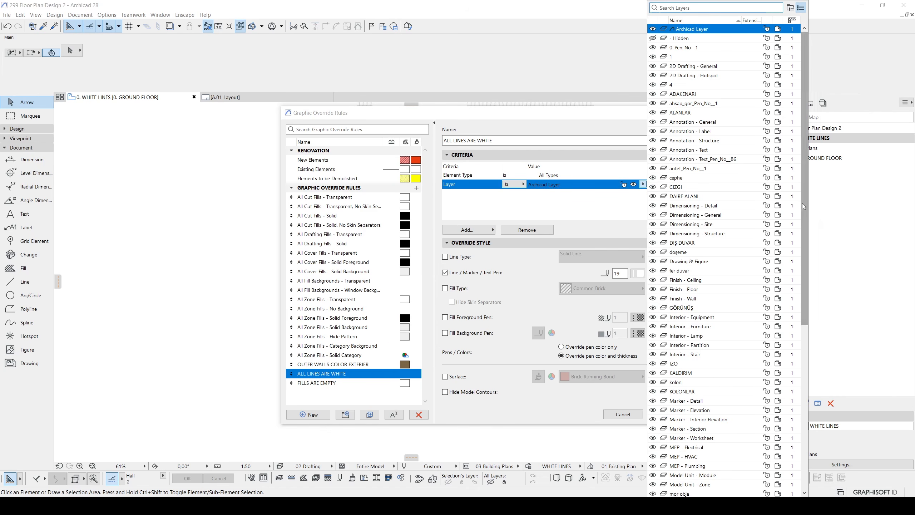
{"action": "left_click", "coordinate": [690, 384]}
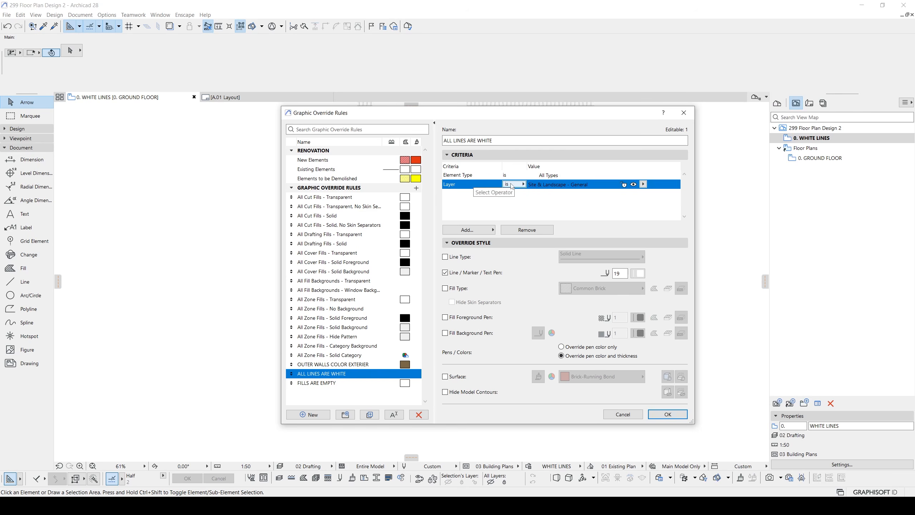
{"action": "left_click", "coordinate": [515, 185]}
{"action": "left_click", "coordinate": [533, 193]}
{"action": "left_click", "coordinate": [679, 417]}
{"action": "left_click", "coordinate": [643, 303]}
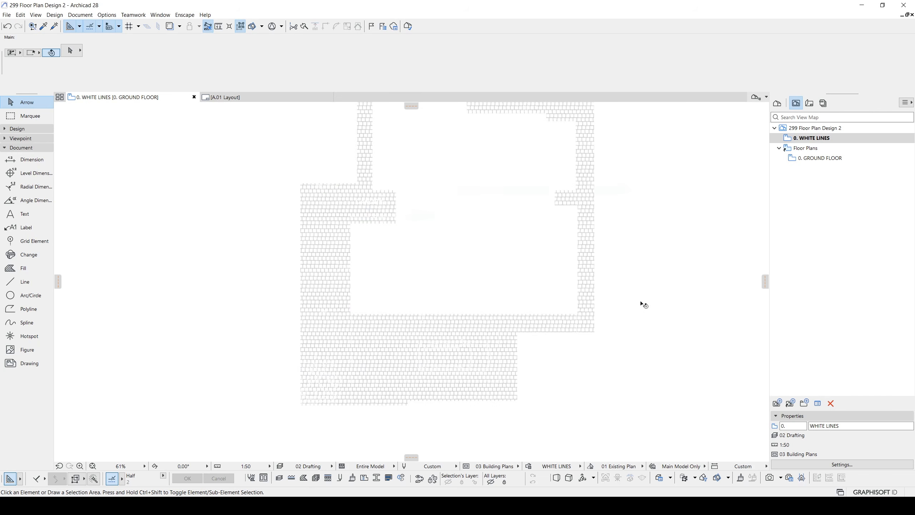
{"action": "scroll", "coordinate": [608, 302], "scroll_direction": "down", "scroll_amount": 3}
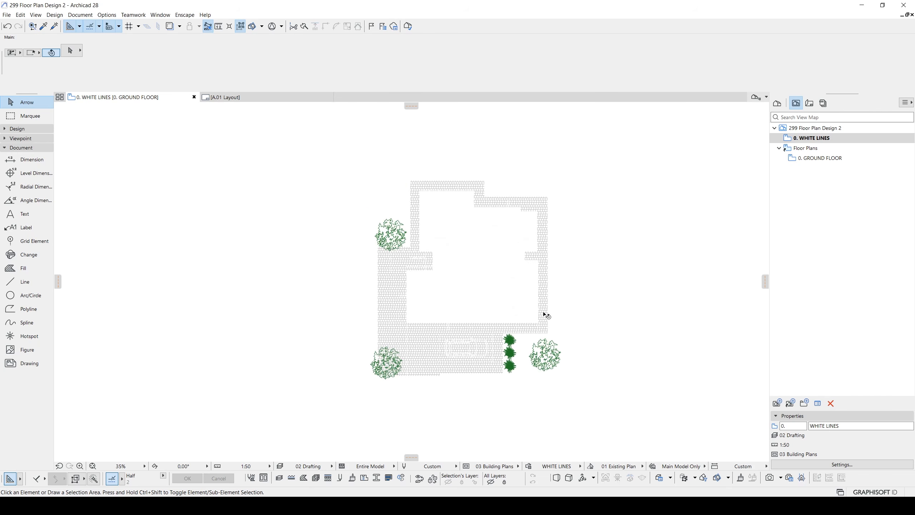
- Return to the A.01 layout and examine the tree colours, white lines and exterior walls across the ground floor plan
{"action": "left_click", "coordinate": [259, 99]}
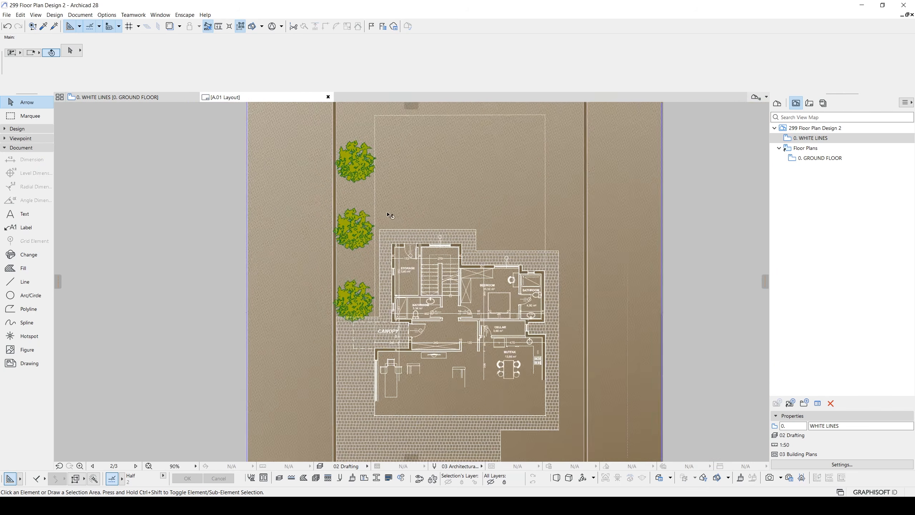
{"action": "scroll", "coordinate": [409, 274], "scroll_direction": "down", "scroll_amount": 3}
{"action": "middle_click_drag", "start_coordinate": [425, 285], "coordinate": [400, 284]}
{"action": "scroll", "coordinate": [401, 284], "scroll_direction": "up", "scroll_amount": 1}
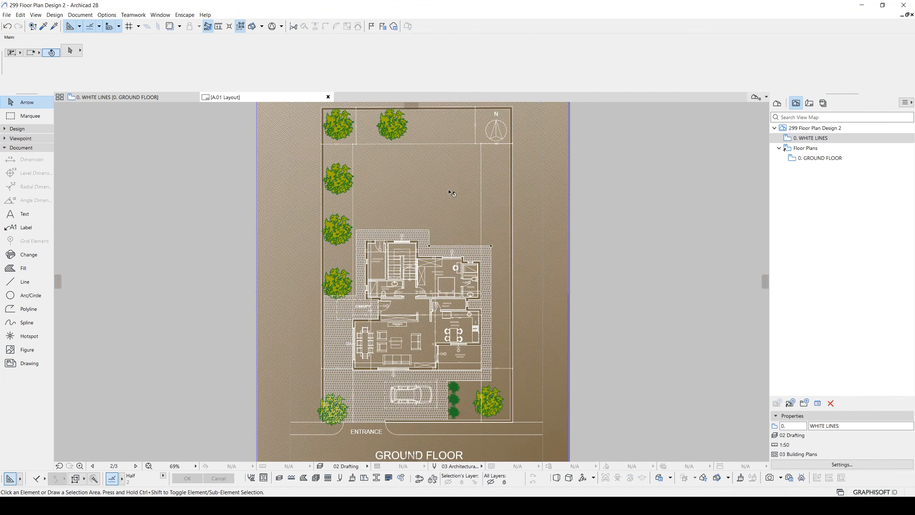
{"action": "scroll", "coordinate": [452, 193], "scroll_direction": "down", "scroll_amount": 1}
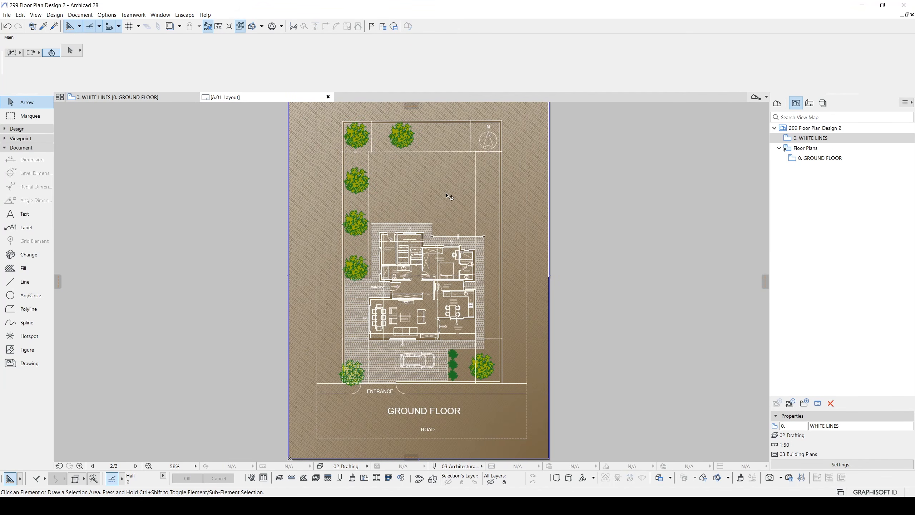
{"action": "scroll", "coordinate": [362, 300], "scroll_direction": "up", "scroll_amount": 3}
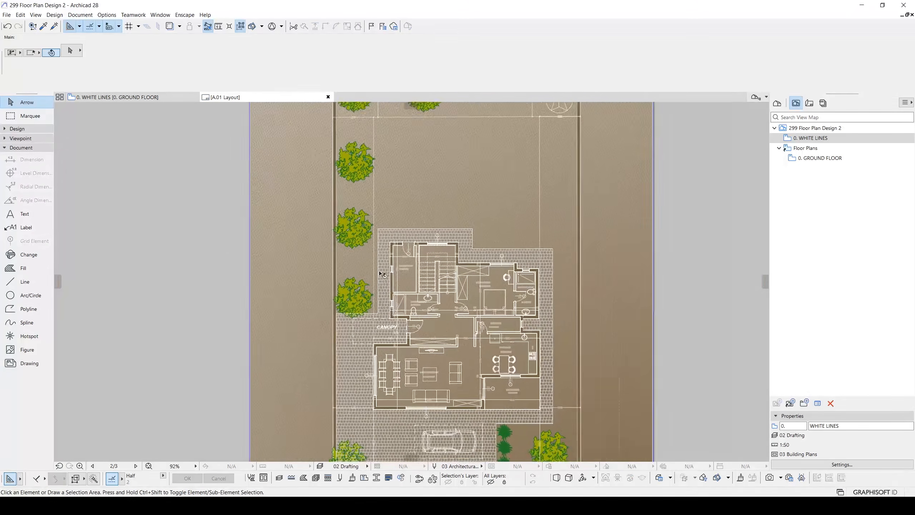
{"action": "scroll", "coordinate": [383, 213], "scroll_direction": "up", "scroll_amount": 3}
{"action": "scroll", "coordinate": [387, 268], "scroll_direction": "down", "scroll_amount": 1}
{"action": "mouse_move", "coordinate": [383, 273]}
{"action": "middle_mouse_down"}
{"action": "mouse_move", "coordinate": [376, 172]}
{"action": "mouse_move", "coordinate": [339, 198]}
{"action": "middle_mouse_up"}
{"action": "mouse_move", "coordinate": [622, 116]}
{"action": "middle_mouse_down"}
{"action": "mouse_move", "coordinate": [588, 172]}
{"action": "mouse_move", "coordinate": [560, 254]}
{"action": "middle_mouse_up"}
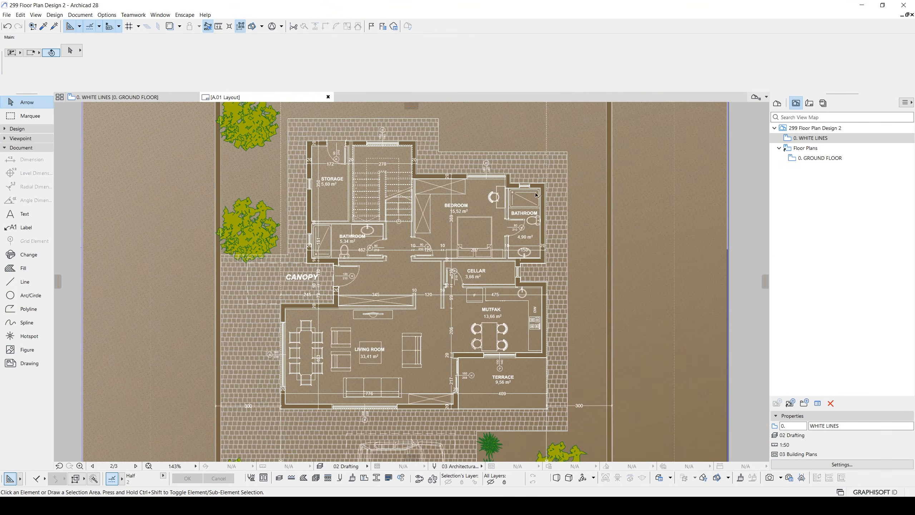
{"action": "middle_click_drag", "start_coordinate": [462, 167], "coordinate": [487, 241]}
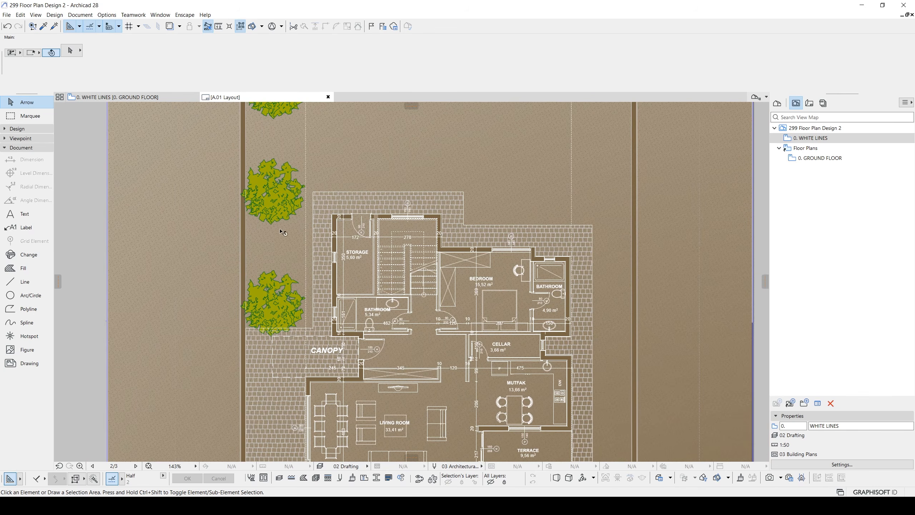
- Open the 0. GROUND FLOOR view, copy it out of the Floor Plans folder in the view map and name the copy shadow map
{"action": "double_click", "coordinate": [820, 158]}
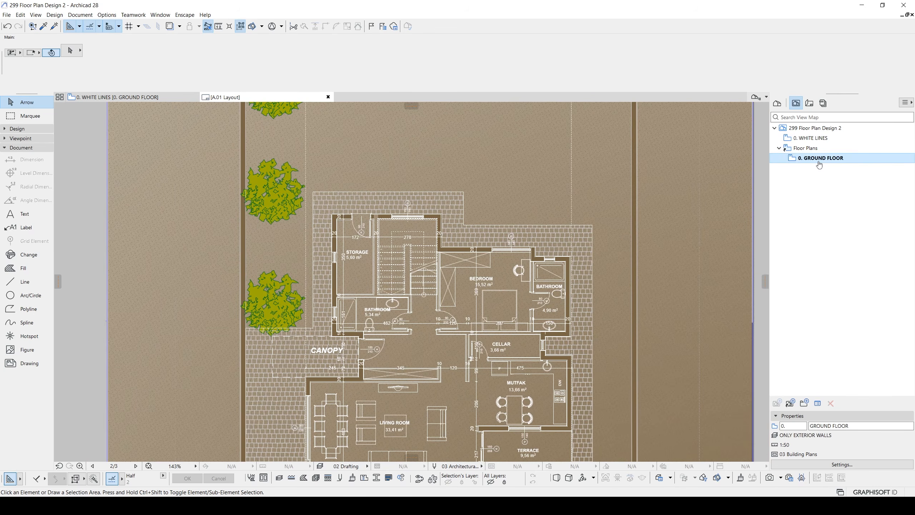
{"action": "middle_click_drag", "start_coordinate": [525, 141], "coordinate": [481, 210]}
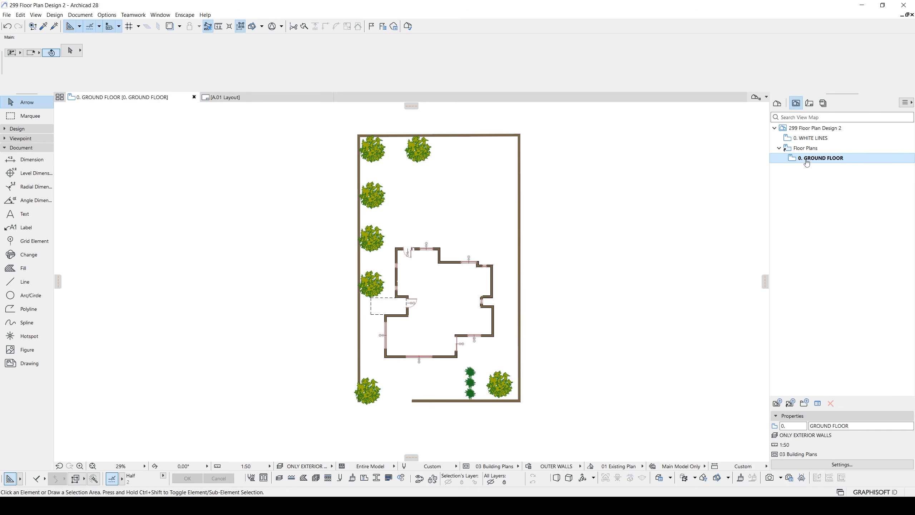
{"action": "left_click_drag", "start_coordinate": [808, 163], "coordinate": [808, 153]}
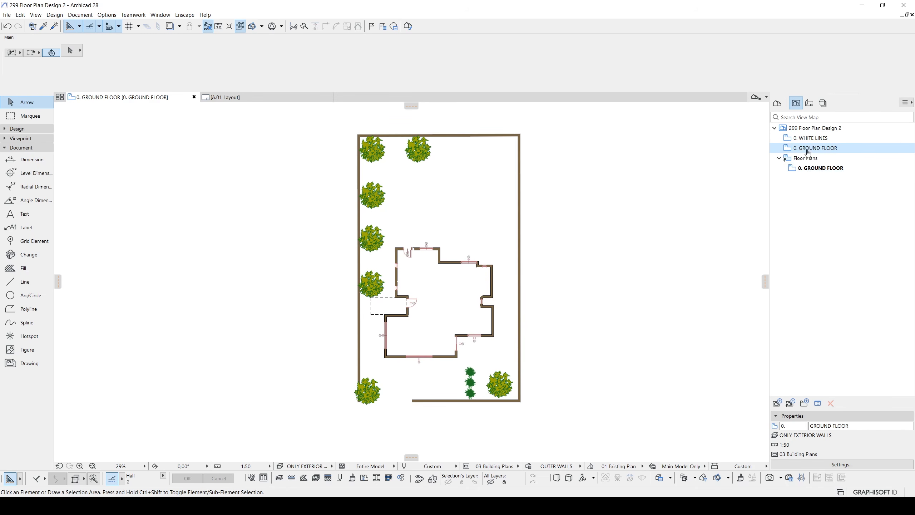
{"action": "triple_click", "coordinate": [843, 425]}
{"action": "type", "text": "shado"}
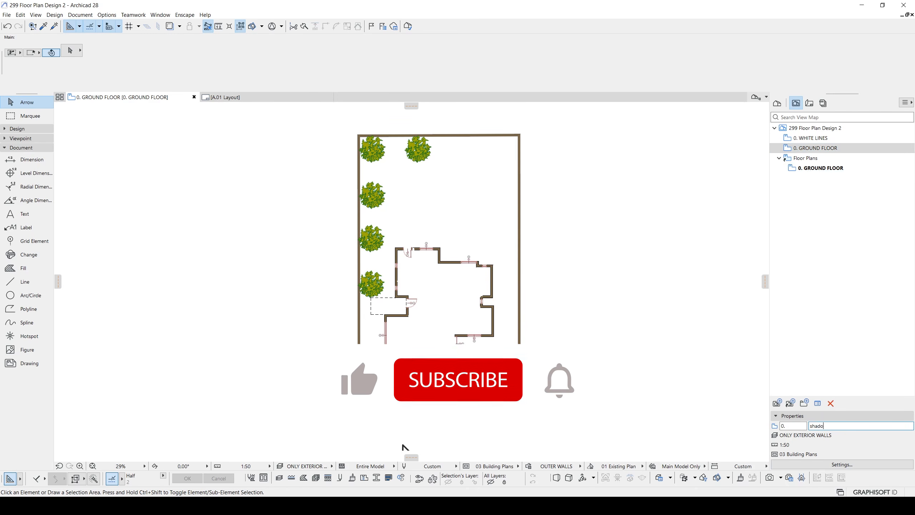
{"action": "type", "text": "w map"}
{"action": "key", "text": "Return"}
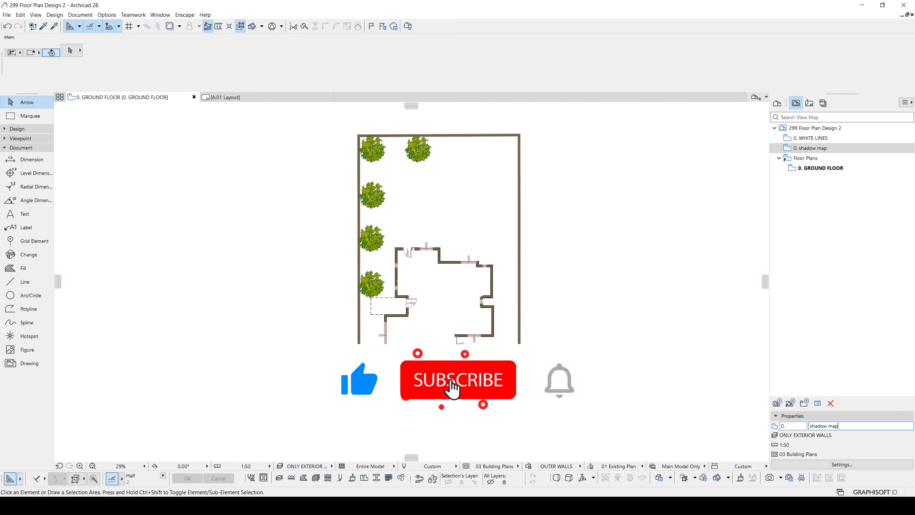
{"action": "middle_click_drag", "start_coordinate": [682, 299], "coordinate": [674, 301]}
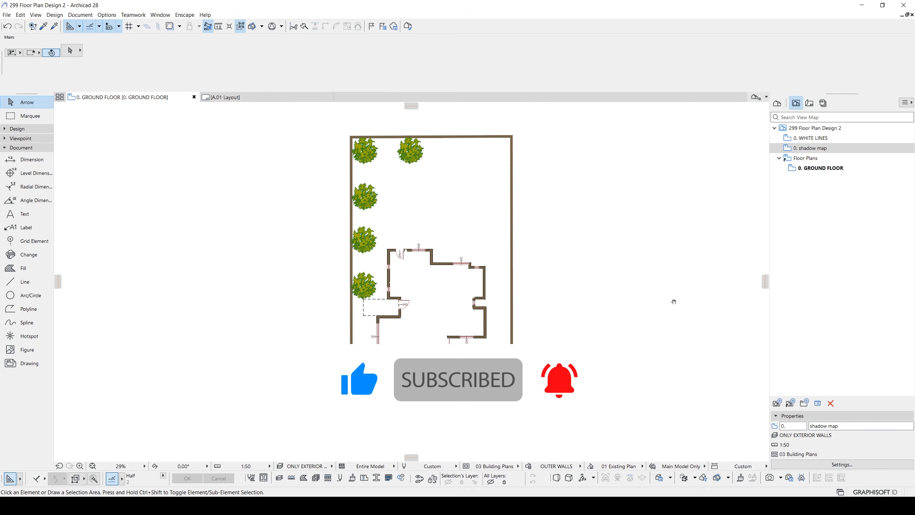
- Create a new graphic override combination named shadow
{"action": "scroll", "coordinate": [600, 298], "scroll_direction": "down", "scroll_amount": 1}
{"action": "middle_click_drag", "start_coordinate": [601, 298], "coordinate": [619, 285]}
{"action": "scroll", "coordinate": [619, 286], "scroll_direction": "down", "scroll_amount": 1}
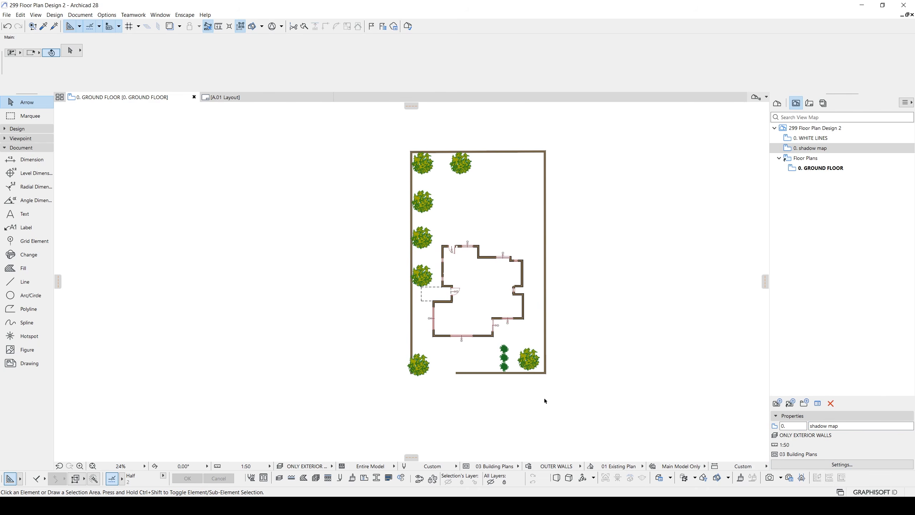
{"action": "scroll", "coordinate": [435, 228], "scroll_direction": "up", "scroll_amount": 1}
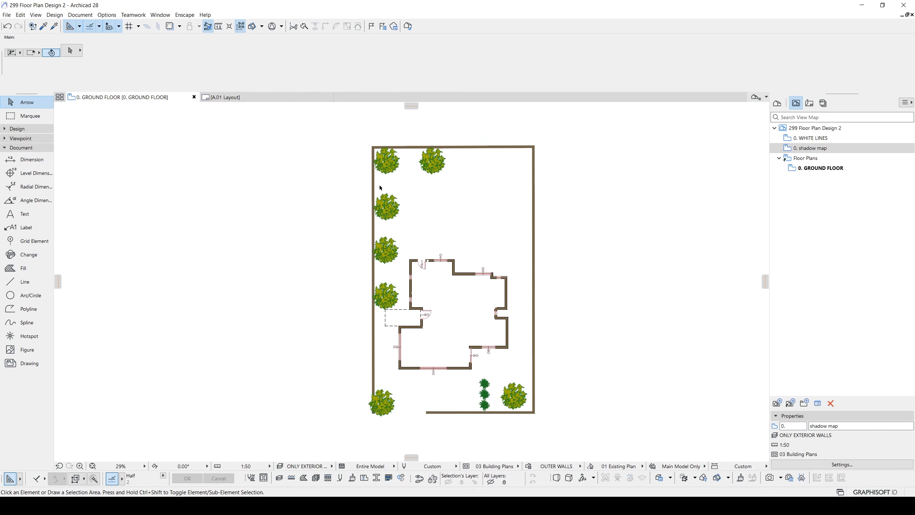
{"action": "middle_click_drag", "start_coordinate": [400, 213], "coordinate": [325, 199]}
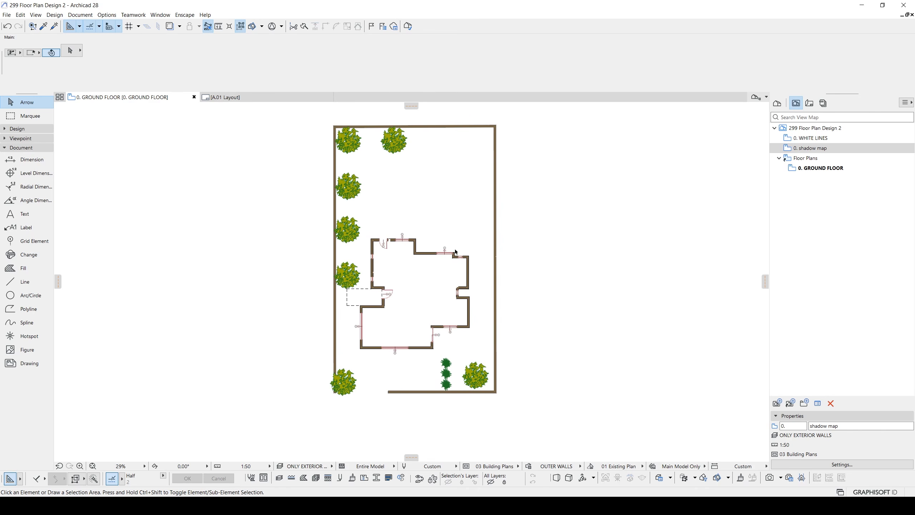
{"action": "left_click", "coordinate": [527, 468]}
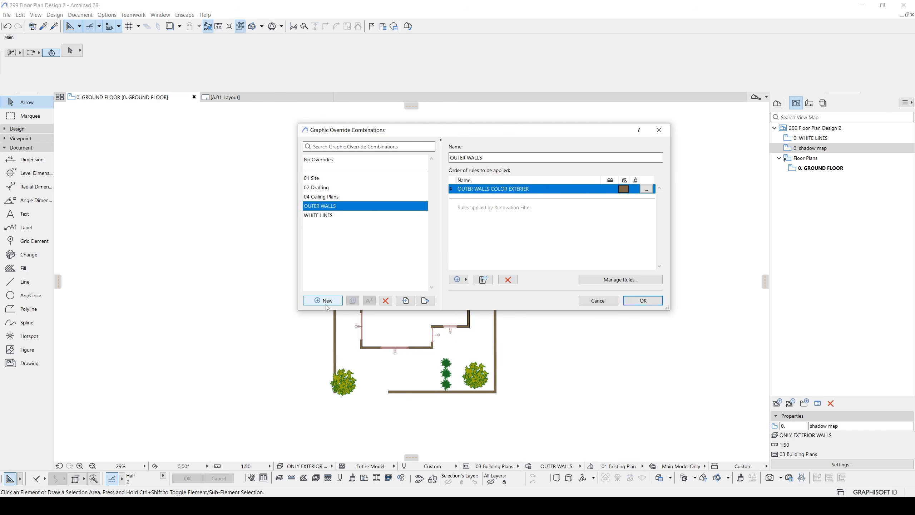
{"action": "left_click", "coordinate": [327, 301]}
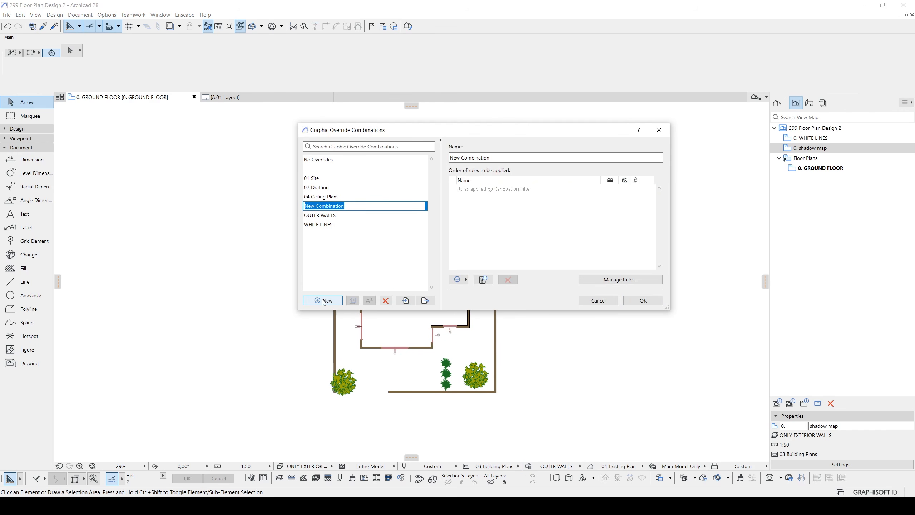
{"action": "type", "text": "shadow"}
{"action": "key", "text": "Return"}
{"action": "left_click", "coordinate": [499, 240]}
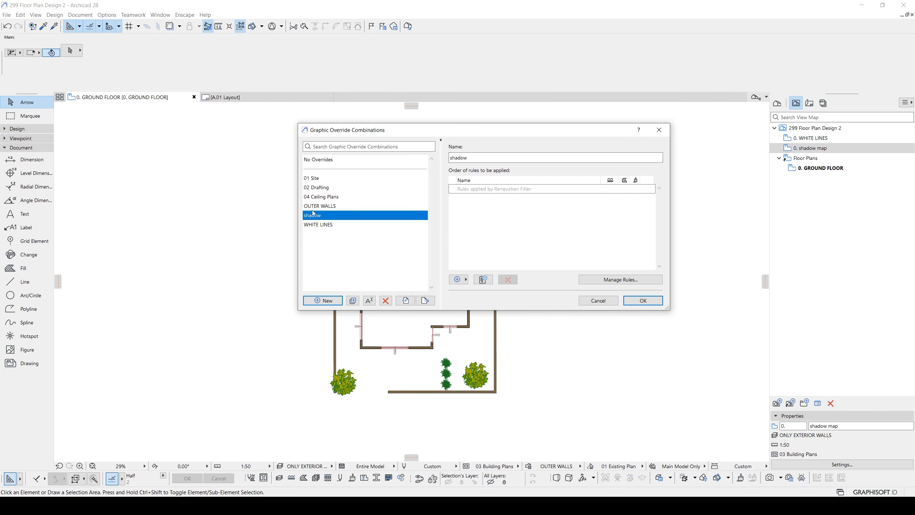
- Add a new rule named shadow to the shadow override combination
{"action": "left_click", "coordinate": [482, 280]}
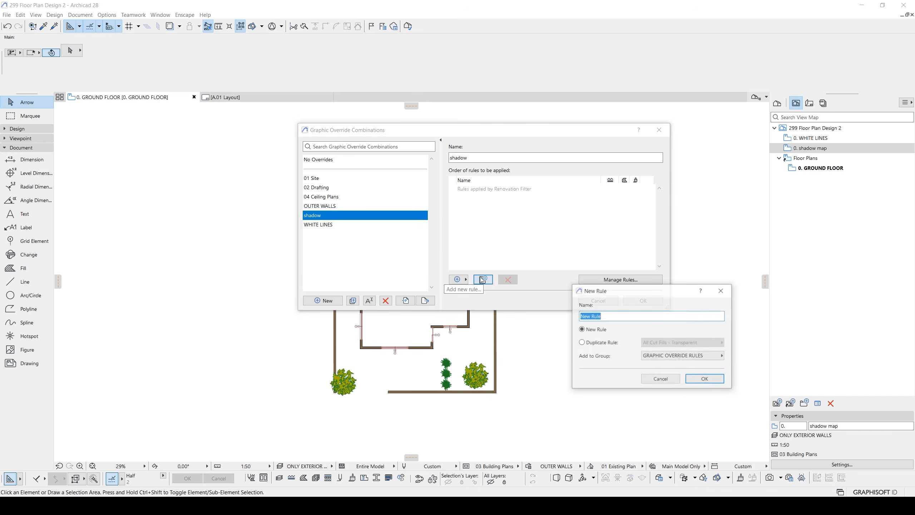
{"action": "type", "text": "shadow"}
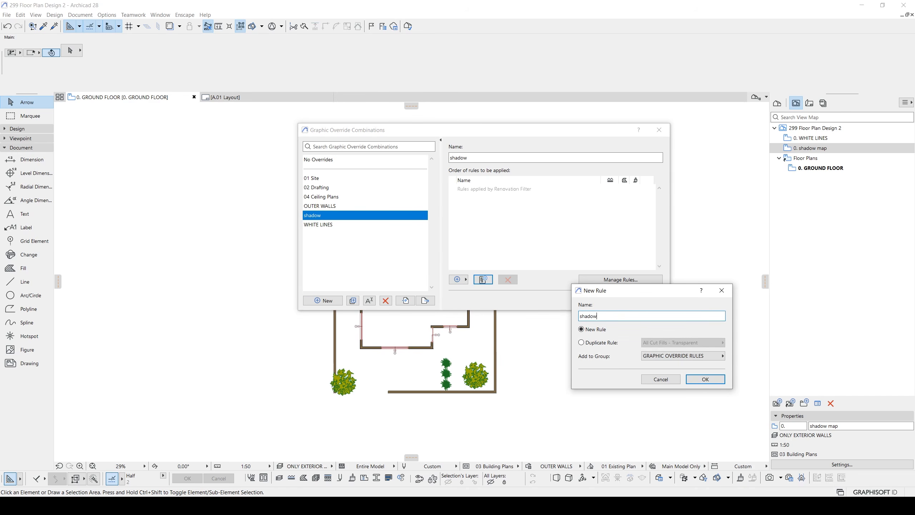
{"action": "key", "text": "Return"}
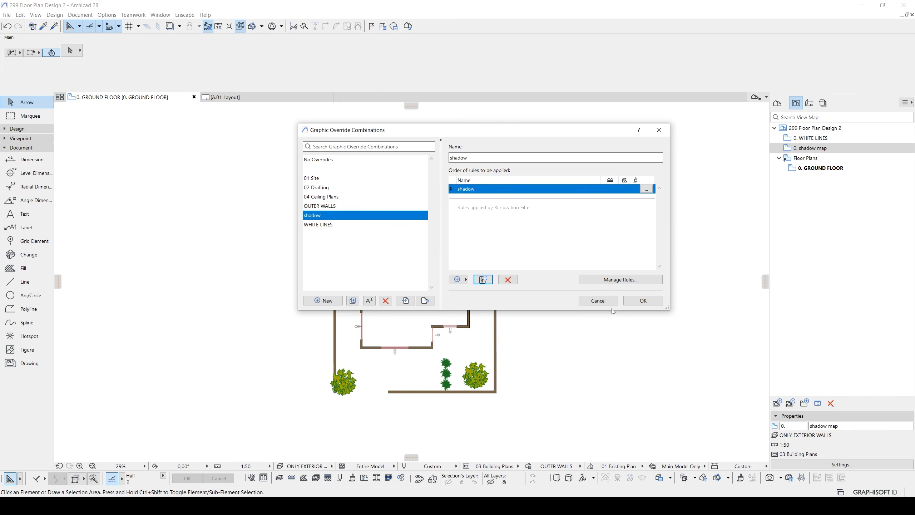
- Override the fill type in the shadow rule with Foreground for cut, cover and drafting fills
{"action": "left_click", "coordinate": [597, 280]}
{"action": "left_click_drag", "start_coordinate": [578, 119], "coordinate": [502, 130]}
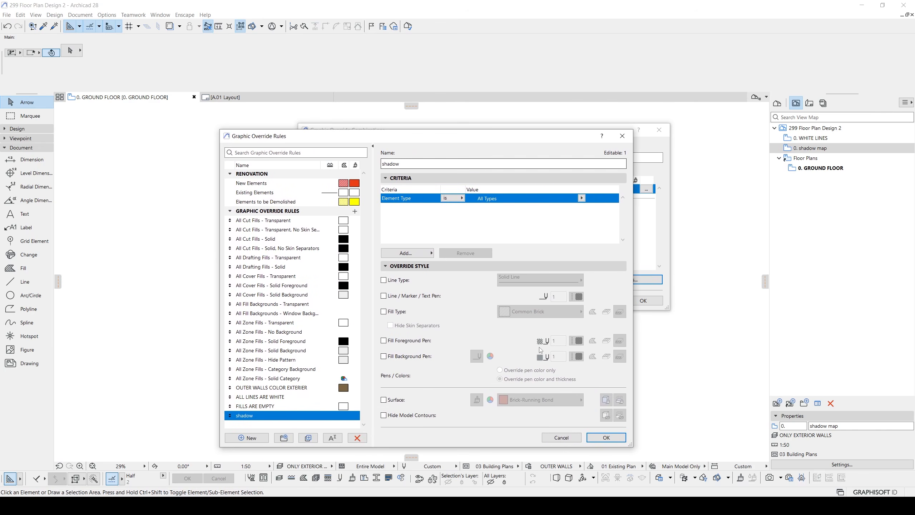
{"action": "left_click", "coordinate": [384, 311]}
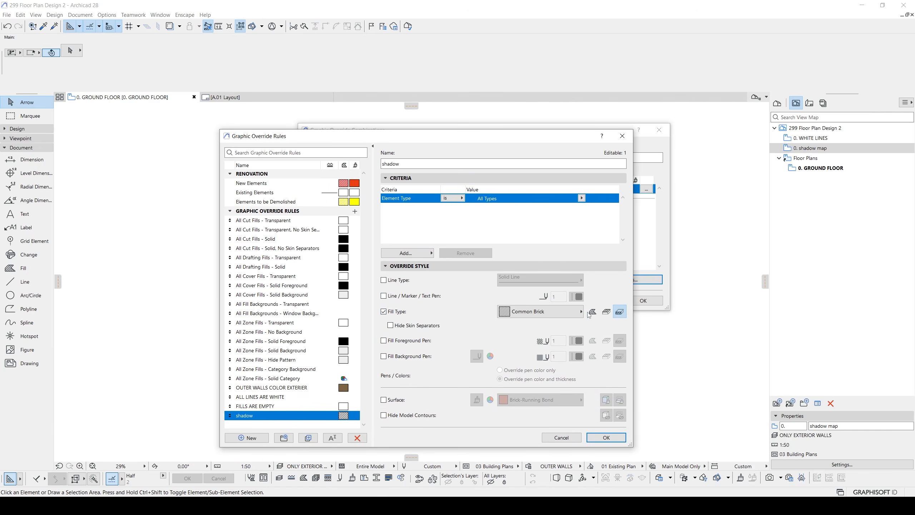
{"action": "left_click", "coordinate": [603, 312]}
{"action": "left_click", "coordinate": [593, 312]}
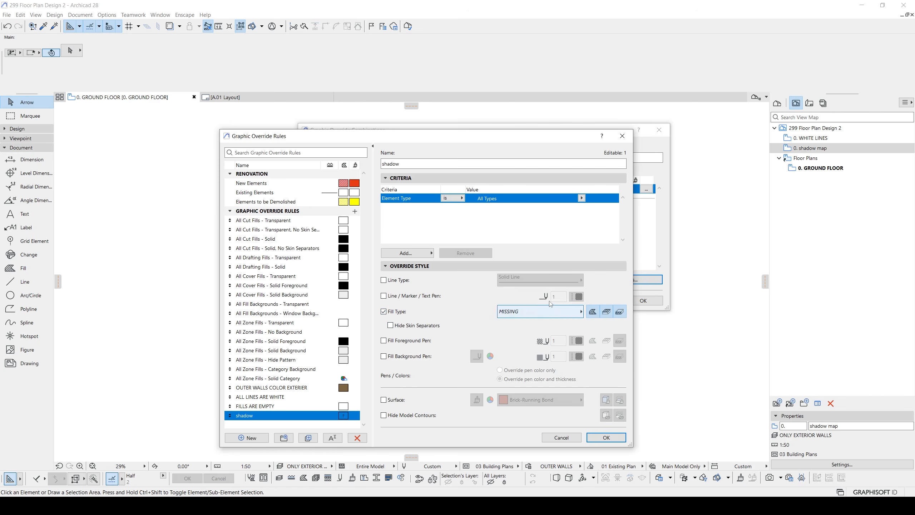
{"action": "left_click", "coordinate": [519, 312]}
{"action": "left_click", "coordinate": [612, 406]}
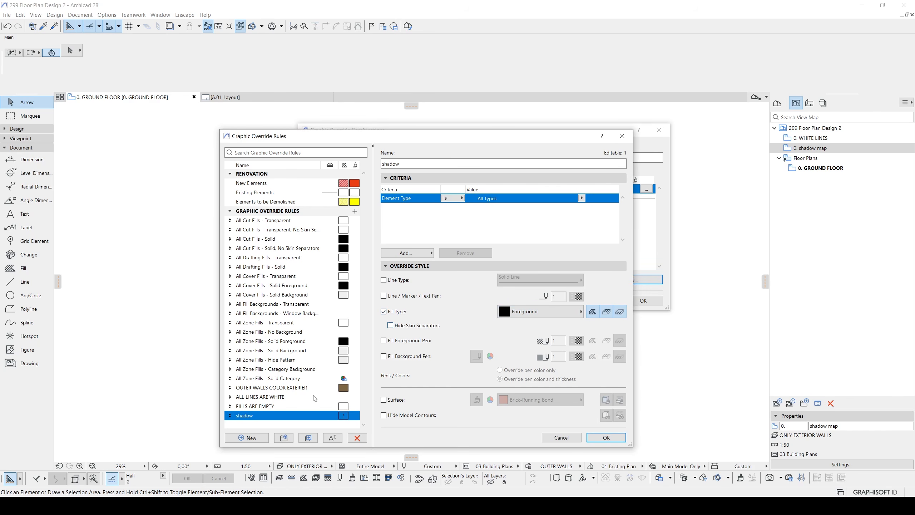
- Set the shadow rule's fill foreground to grey pen 61 for all fill categories and apply the combination to the plan
{"action": "left_click", "coordinate": [397, 344]}
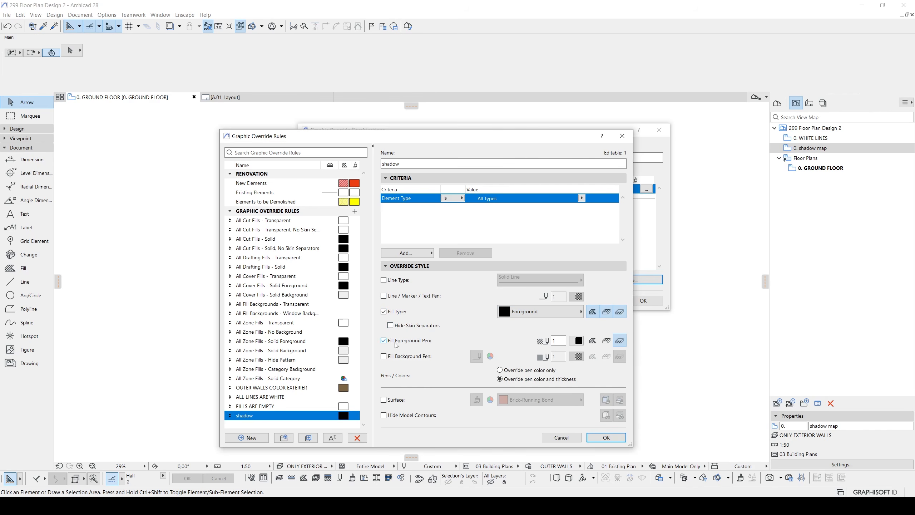
{"action": "left_click", "coordinate": [580, 343]}
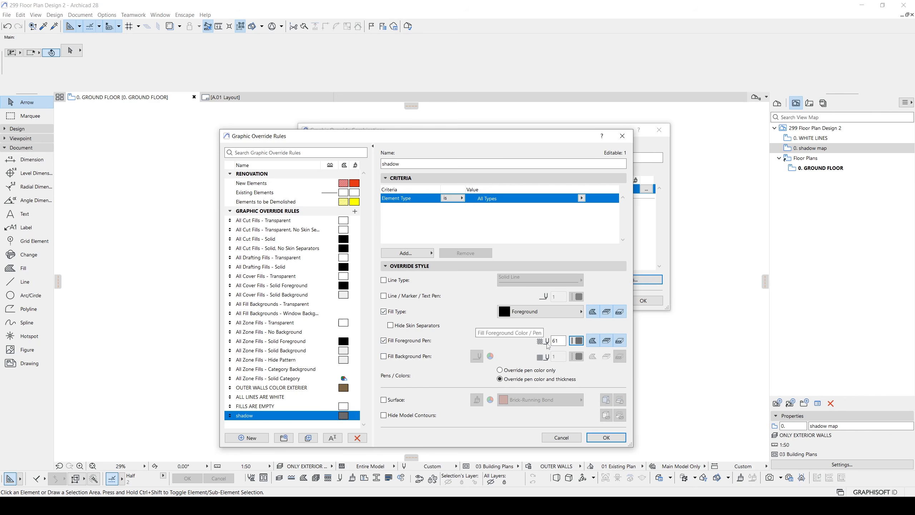
{"action": "left_click", "coordinate": [606, 438]}
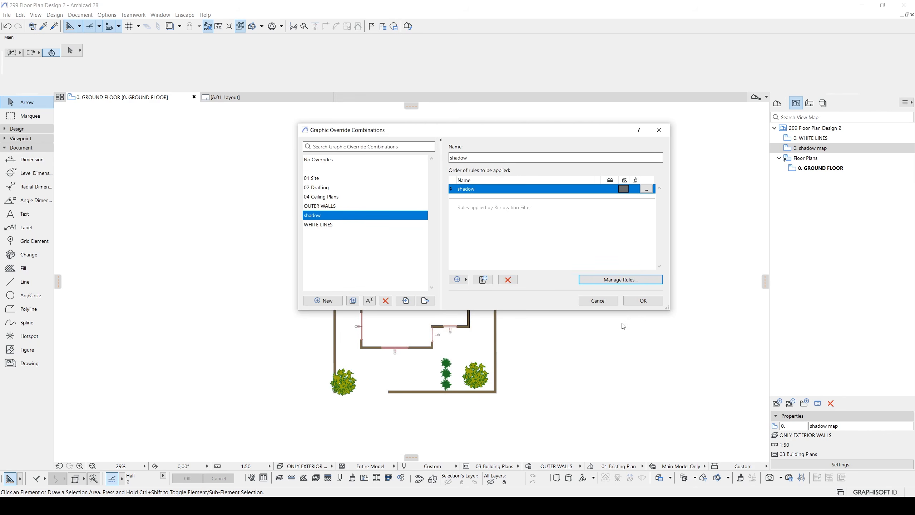
{"action": "left_click", "coordinate": [636, 302]}
- Hide the skin separators and override the line pen with 61 in the shadow rule, and save the combination
{"action": "scroll", "coordinate": [309, 330], "scroll_direction": "up", "scroll_amount": 5}
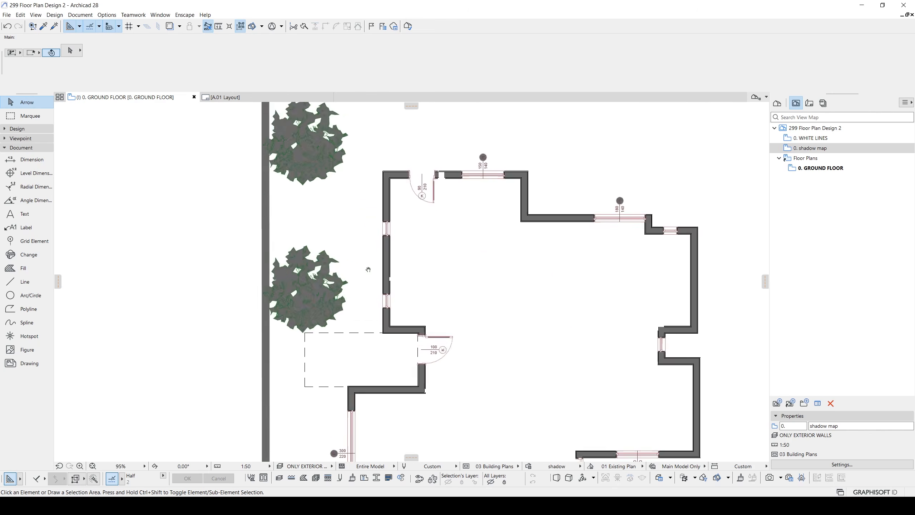
{"action": "scroll", "coordinate": [310, 330], "scroll_direction": "up", "scroll_amount": 2}
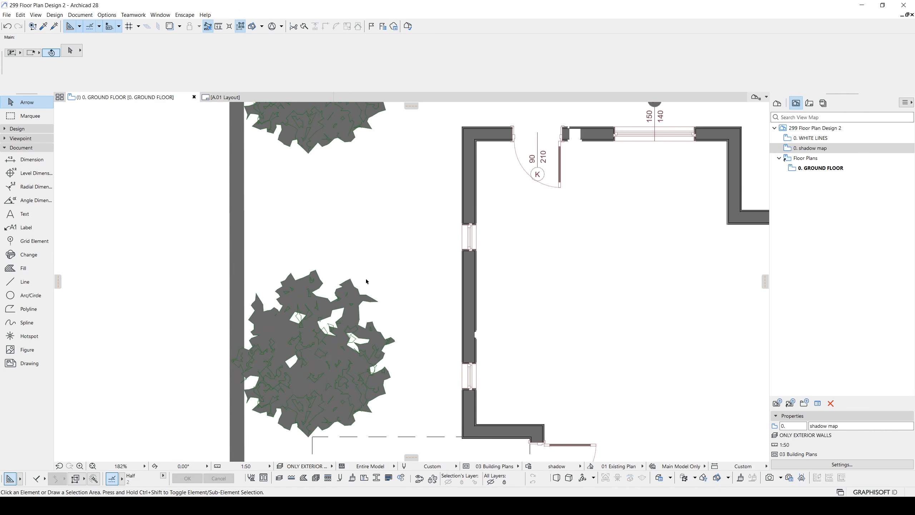
{"action": "left_click", "coordinate": [528, 465]}
{"action": "left_click", "coordinate": [621, 280]}
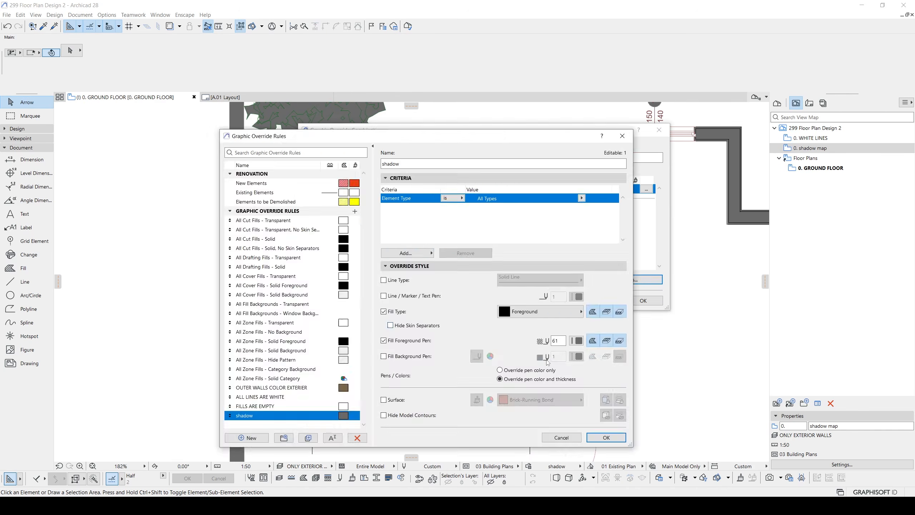
{"action": "left_click", "coordinate": [392, 326]}
{"action": "left_click", "coordinate": [384, 296]}
{"action": "left_click", "coordinate": [578, 297]}
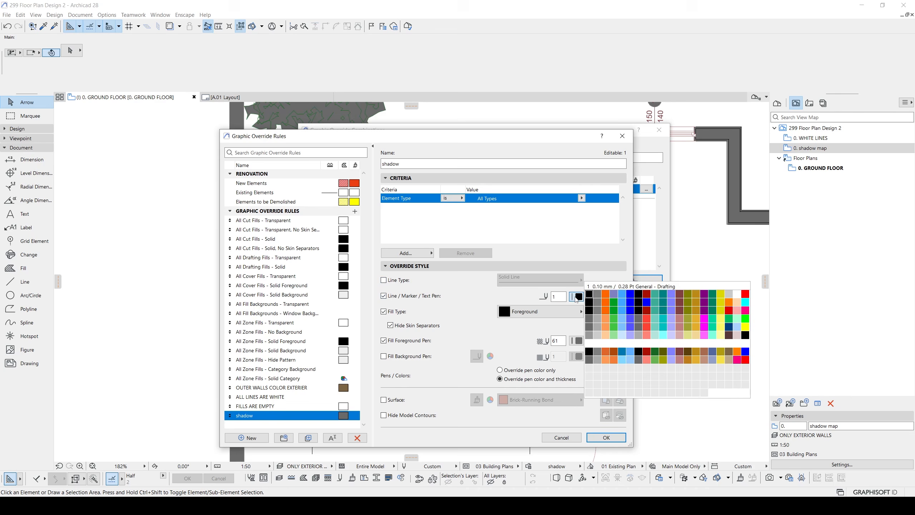
{"action": "left_click", "coordinate": [590, 319]}
{"action": "left_click", "coordinate": [606, 438]}
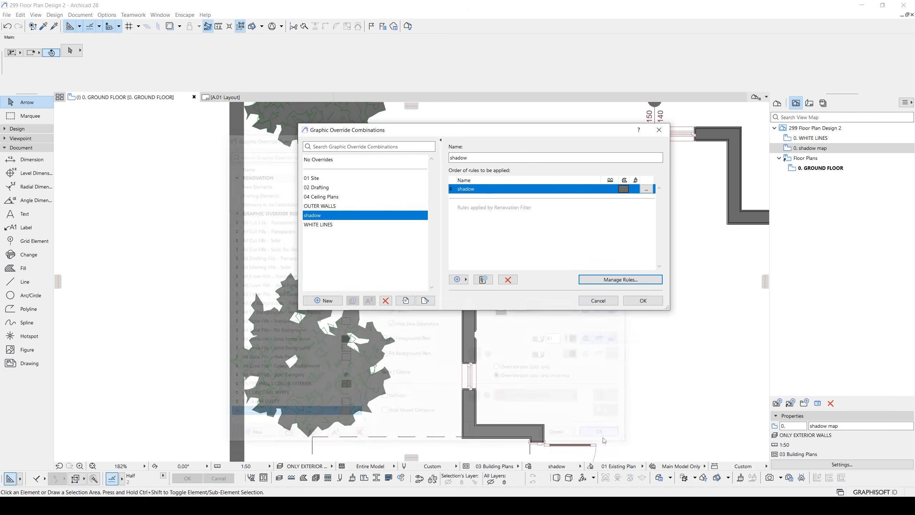
{"action": "left_click", "coordinate": [643, 300]}
- Return to the A.01 layout from the layout book
{"action": "scroll", "coordinate": [505, 288], "scroll_direction": "down", "scroll_amount": 3}
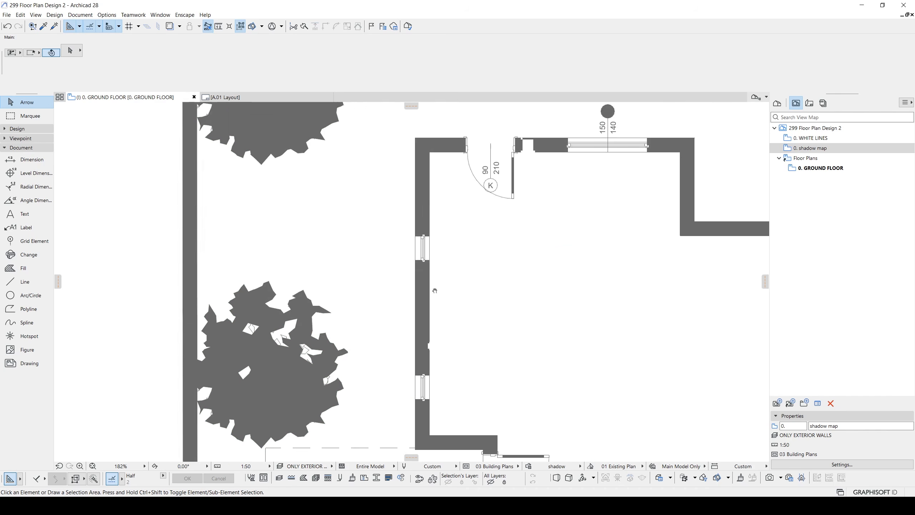
{"action": "scroll", "coordinate": [365, 207], "scroll_direction": "down", "scroll_amount": 4}
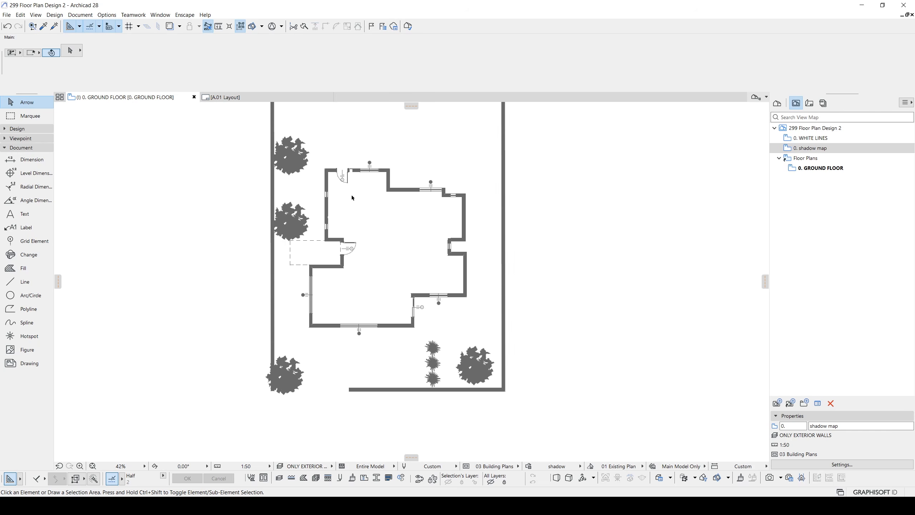
{"action": "left_click", "coordinate": [810, 103]}
{"action": "middle_click_drag", "start_coordinate": [499, 253], "coordinate": [534, 276]}
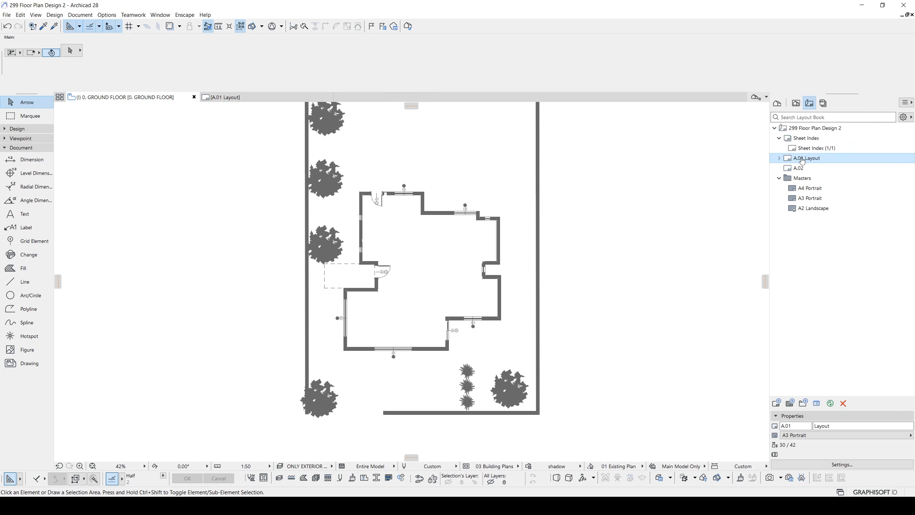
{"action": "double_click", "coordinate": [800, 159]}
{"action": "scroll", "coordinate": [480, 200], "scroll_direction": "down", "scroll_amount": 4}
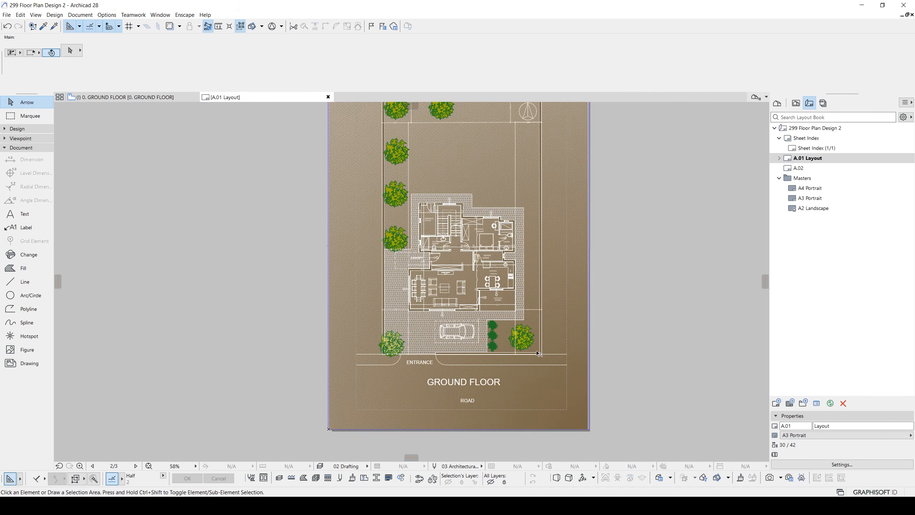
- Try to shift the WHITE LINES drawing sideways on the A.01 layout and undo the move
{"action": "left_click", "coordinate": [523, 337]}
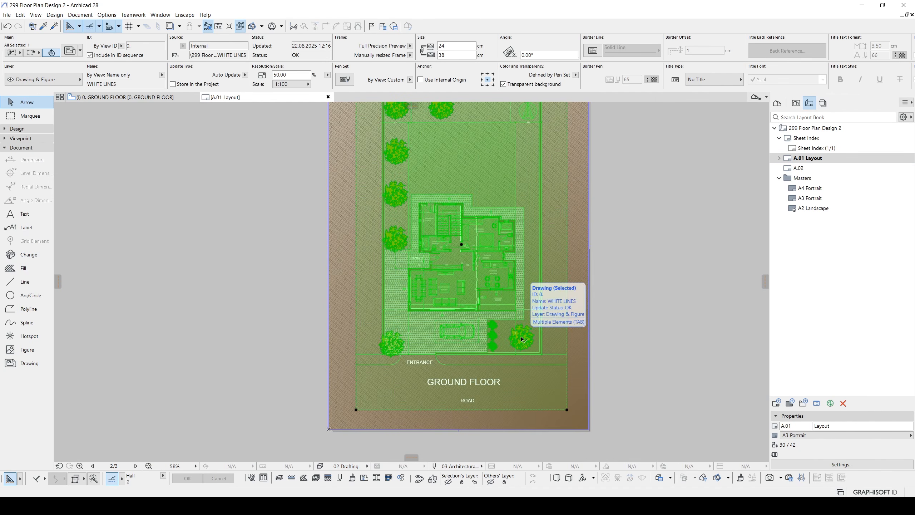
{"action": "scroll", "coordinate": [530, 339], "scroll_direction": "up", "scroll_amount": 2}
{"action": "middle_click_drag", "start_coordinate": [539, 394], "coordinate": [512, 326]}
{"action": "key", "text": "ctrl+d"}
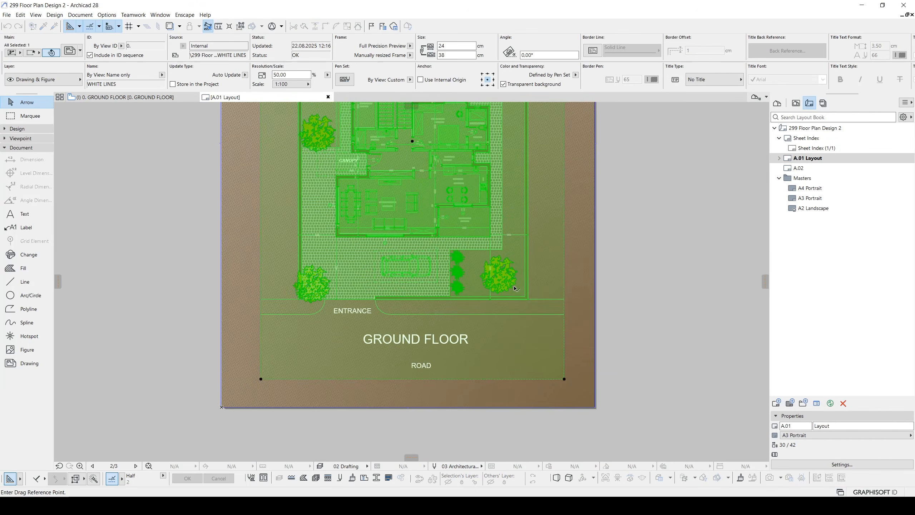
{"action": "left_click", "coordinate": [510, 285]}
{"action": "left_click", "coordinate": [523, 285]}
{"action": "scroll", "coordinate": [523, 287], "scroll_direction": "up", "scroll_amount": 5}
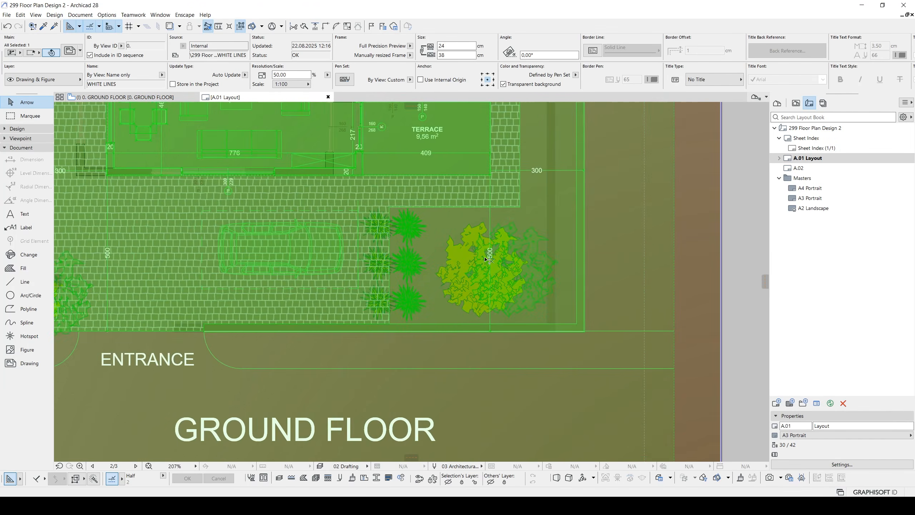
{"action": "key", "text": "ctrl+z"}
{"action": "key", "text": "Escape"}
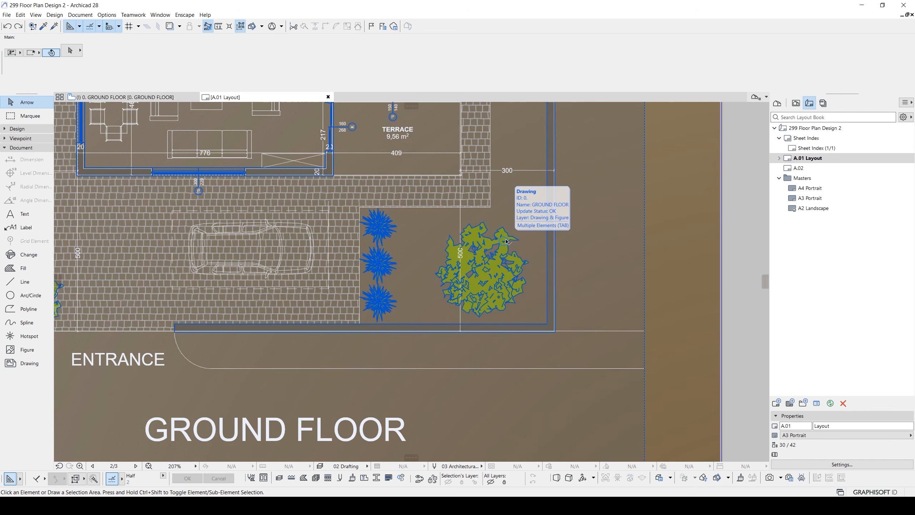
- Select the GROUND FLOOR drawing beneath the white lines and place a copy of it partly beyond the A.01 sheet's right edge
{"action": "key", "text": "Tab"}
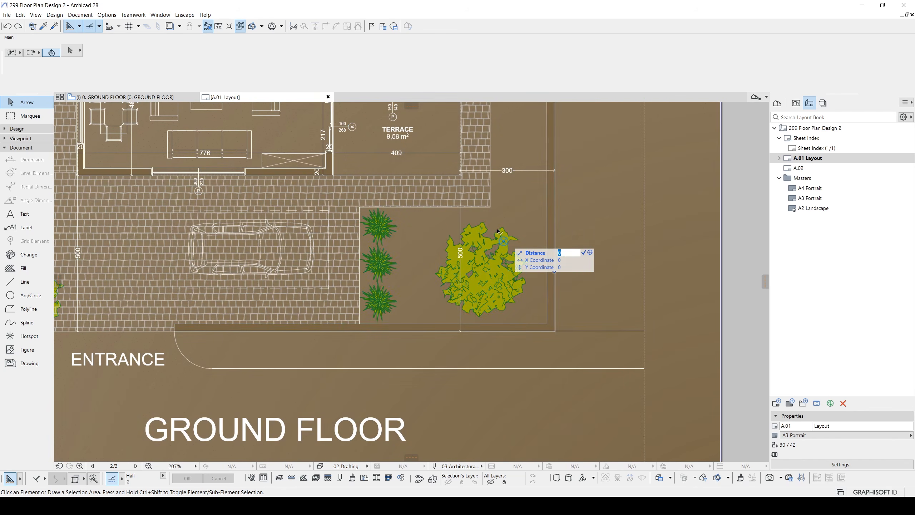
{"action": "middle_click_drag", "start_coordinate": [497, 231], "coordinate": [488, 238]}
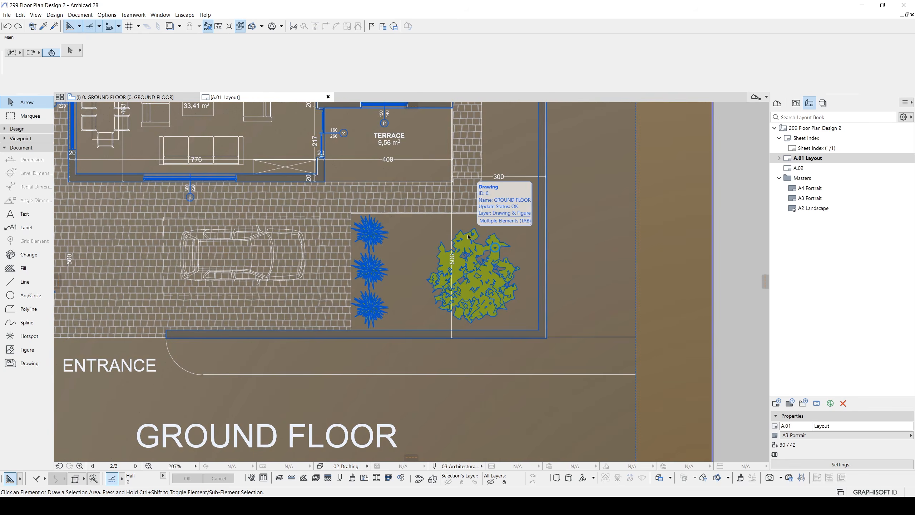
{"action": "key", "text": "Tab"}
{"action": "left_click", "coordinate": [469, 237]}
{"action": "scroll", "coordinate": [496, 248], "scroll_direction": "down", "scroll_amount": 4}
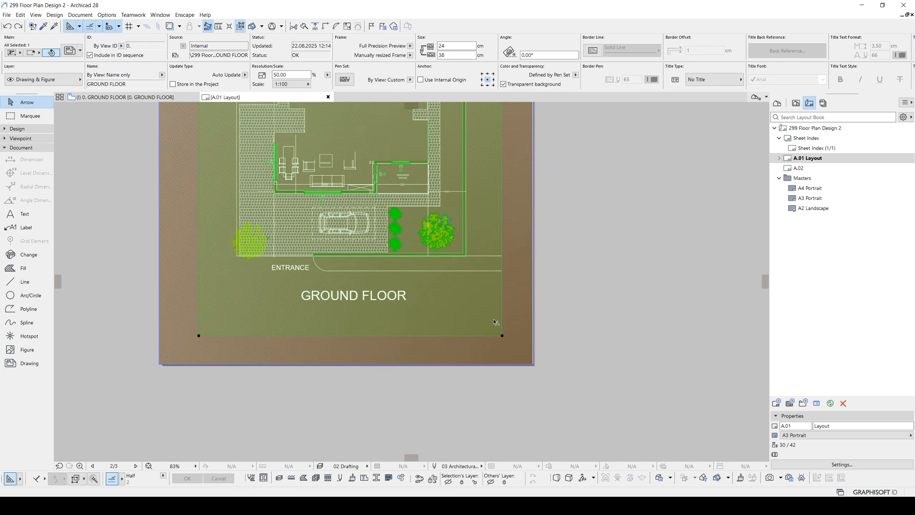
{"action": "left_click", "coordinate": [503, 336]}
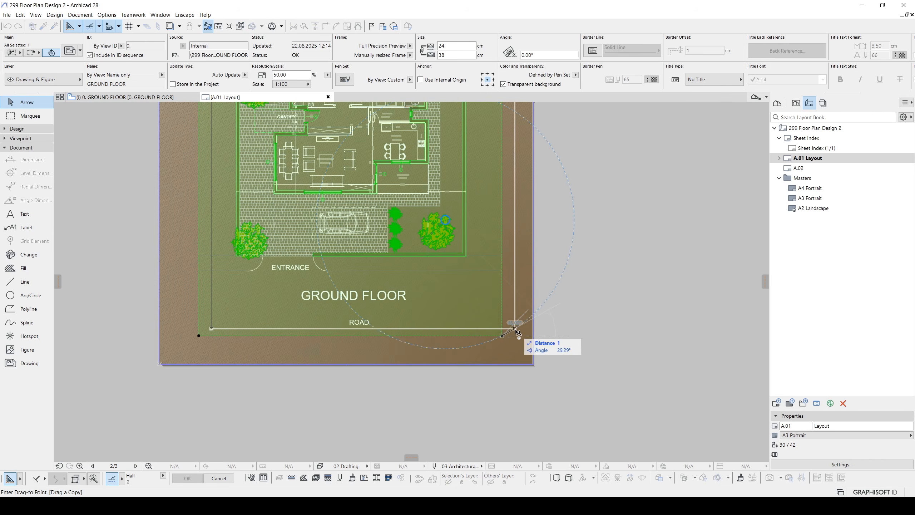
{"action": "left_click", "coordinate": [515, 328]}
{"action": "key", "text": "ctrl+d"}
{"action": "left_click", "coordinate": [466, 271]}
{"action": "left_click", "coordinate": [646, 290]}
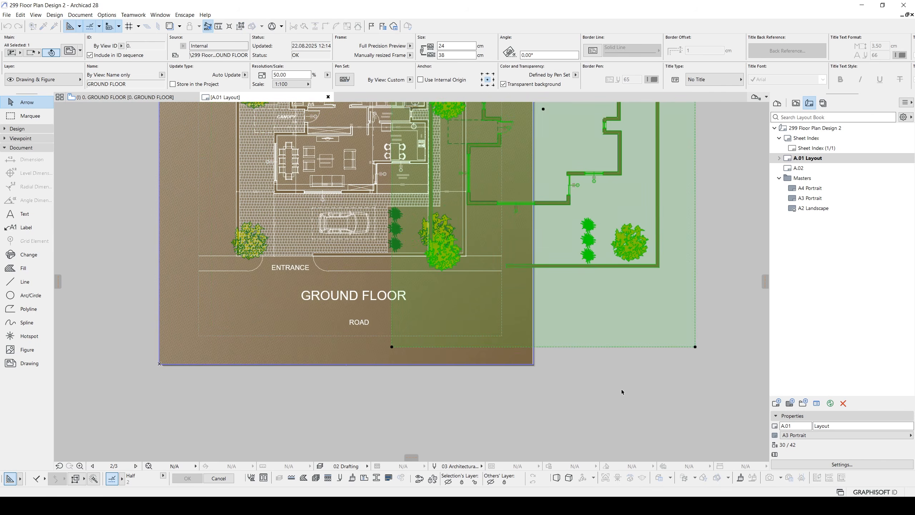
{"action": "left_click", "coordinate": [621, 389]}
{"action": "middle_click_drag", "start_coordinate": [627, 231], "coordinate": [536, 339]}
{"action": "left_click", "coordinate": [645, 309]}
{"action": "left_click", "coordinate": [558, 242]}
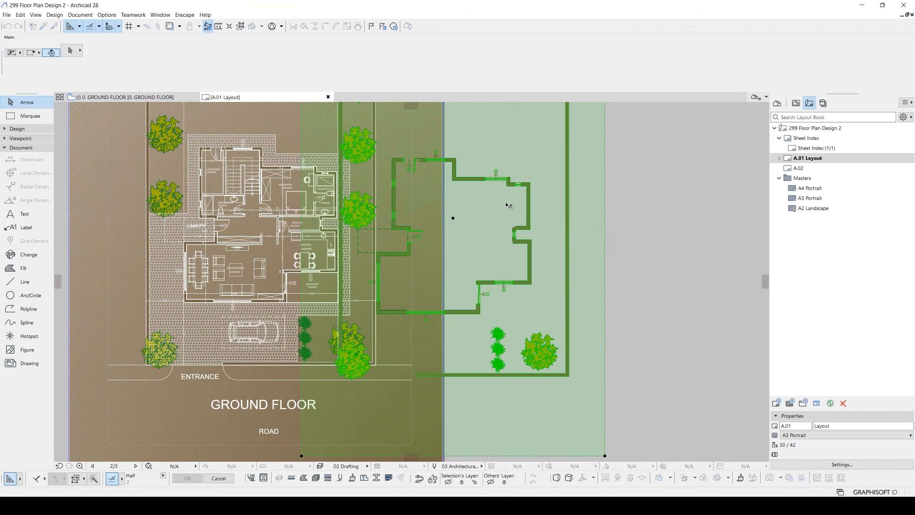
- Relink the copied GROUND FLOOR drawing beyond the sheet edge to the shadow map view
{"action": "right_click", "coordinate": [506, 206]}
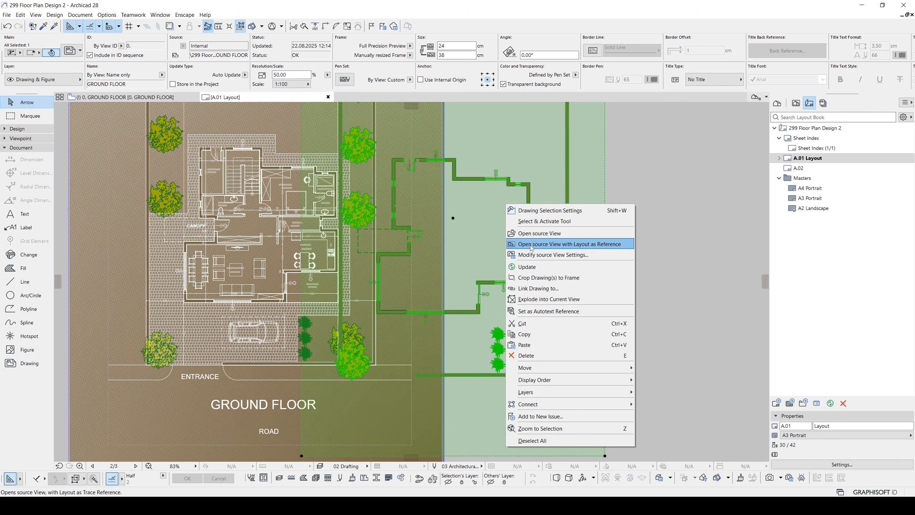
{"action": "left_click", "coordinate": [531, 292]}
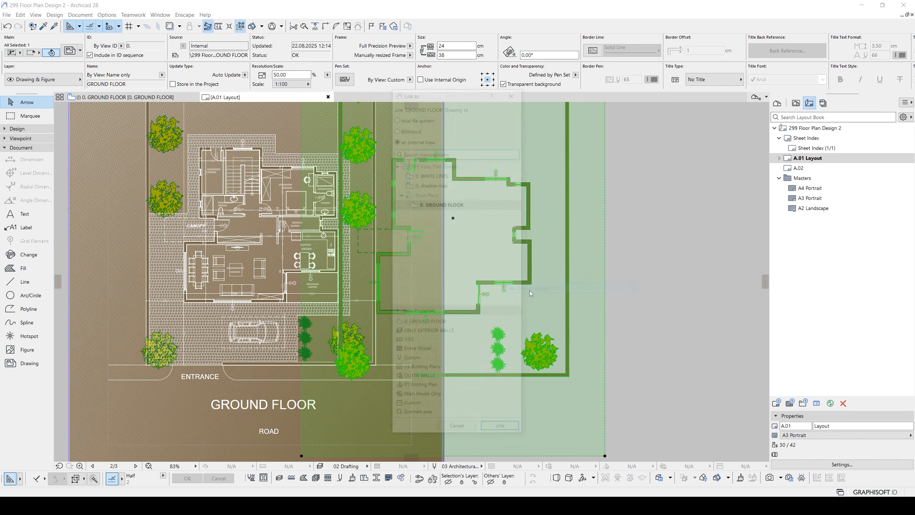
{"action": "double_click", "coordinate": [433, 187]}
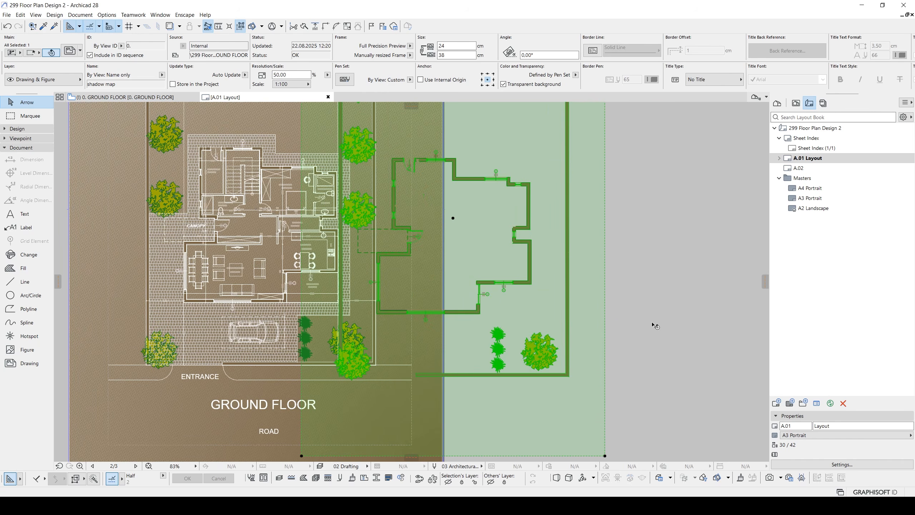
- Set the shadow map view's graphic override to the shadow combination and deselect the drawing on the layout
{"action": "left_click", "coordinate": [796, 103]}
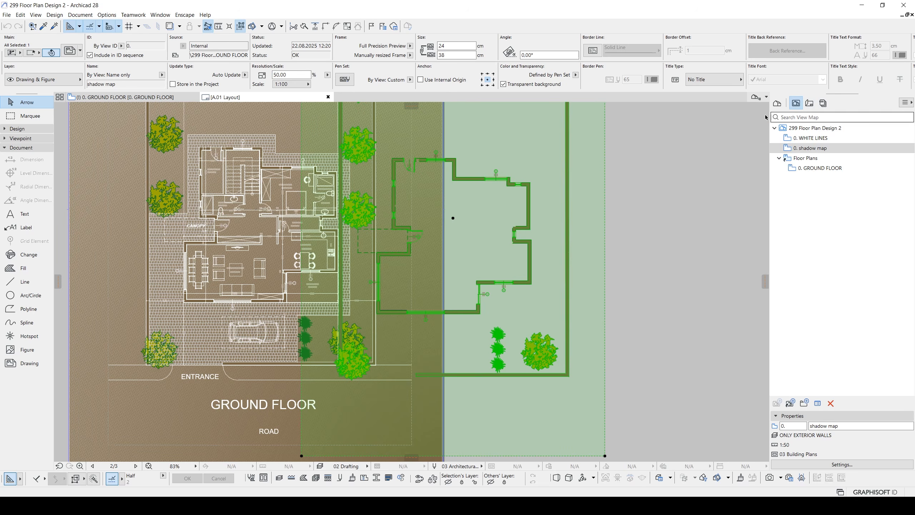
{"action": "left_click", "coordinate": [842, 465]}
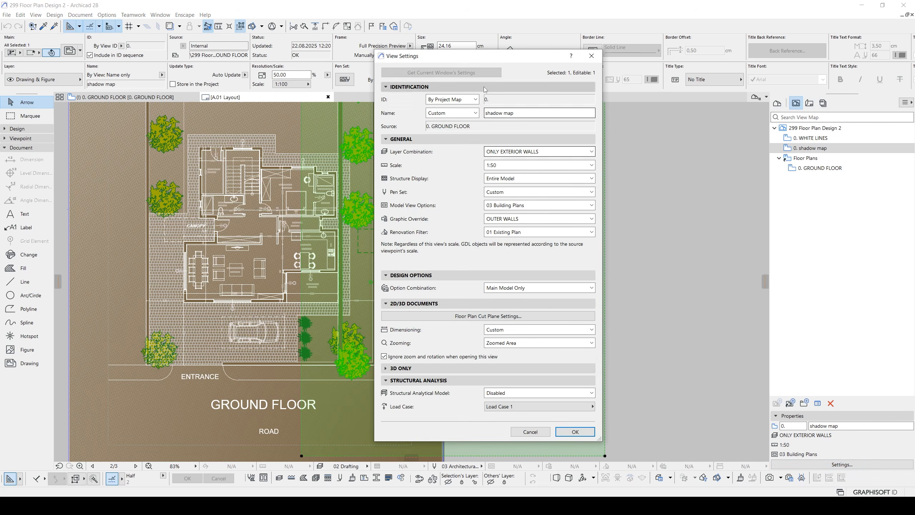
{"action": "left_click_drag", "start_coordinate": [501, 56], "coordinate": [573, 81]}
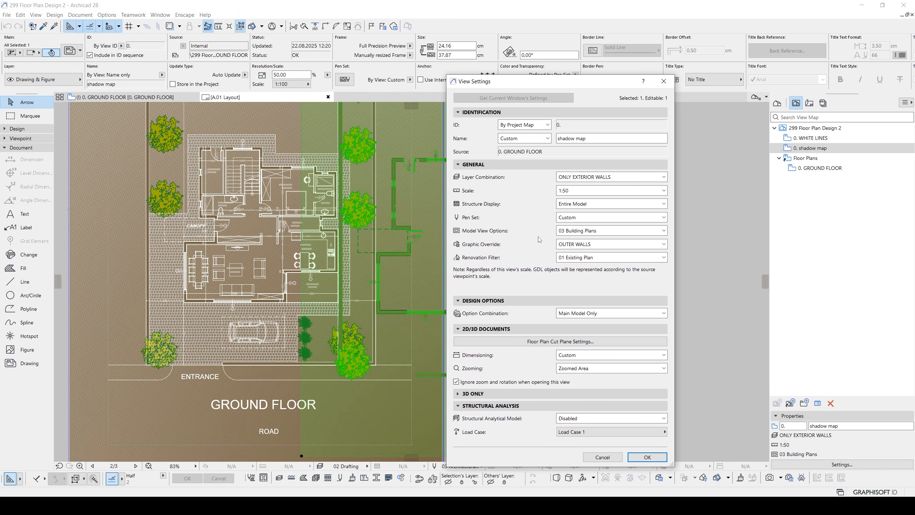
{"action": "left_click", "coordinate": [557, 245]}
{"action": "left_click", "coordinate": [583, 305]}
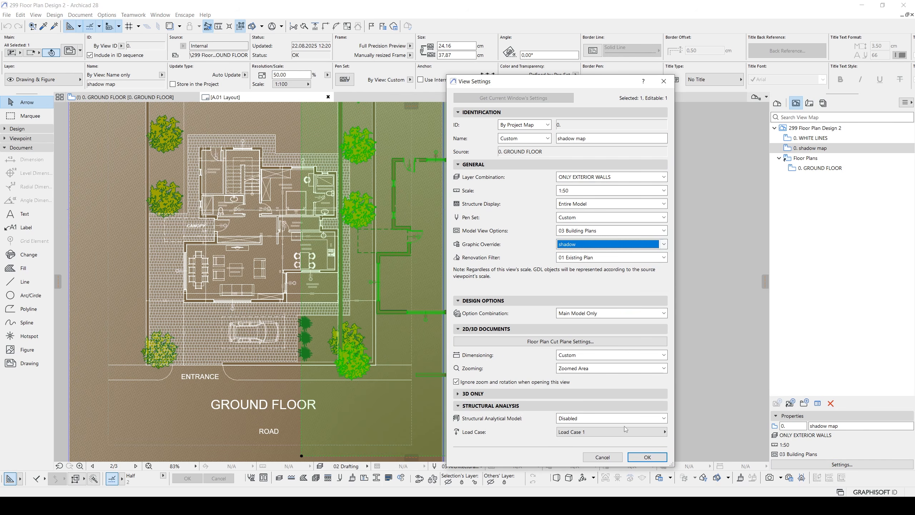
{"action": "left_click", "coordinate": [646, 459]}
{"action": "left_click", "coordinate": [666, 352]}
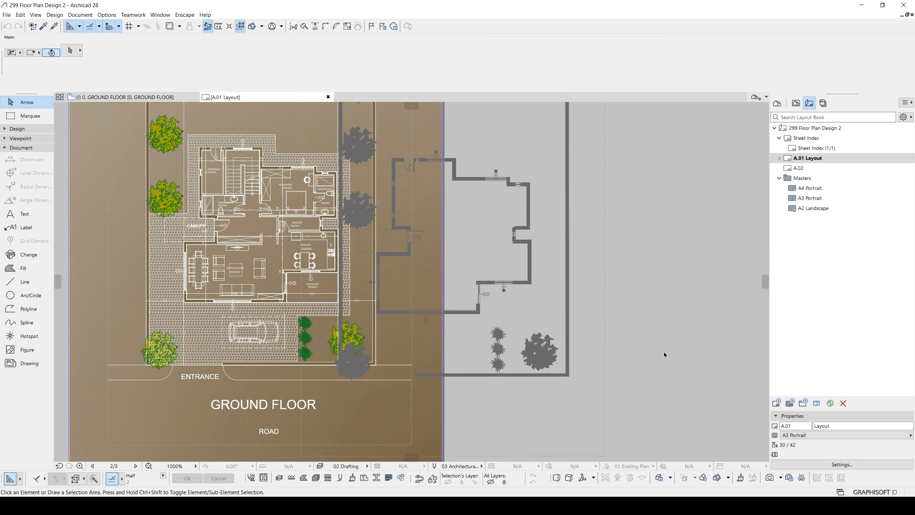
- Send the shadow map drawing backward so it lies behind the coloured GROUND FLOOR drawing
{"action": "middle_click_drag", "start_coordinate": [508, 299], "coordinate": [564, 269]}
{"action": "scroll", "coordinate": [522, 253], "scroll_direction": "up", "scroll_amount": 3}
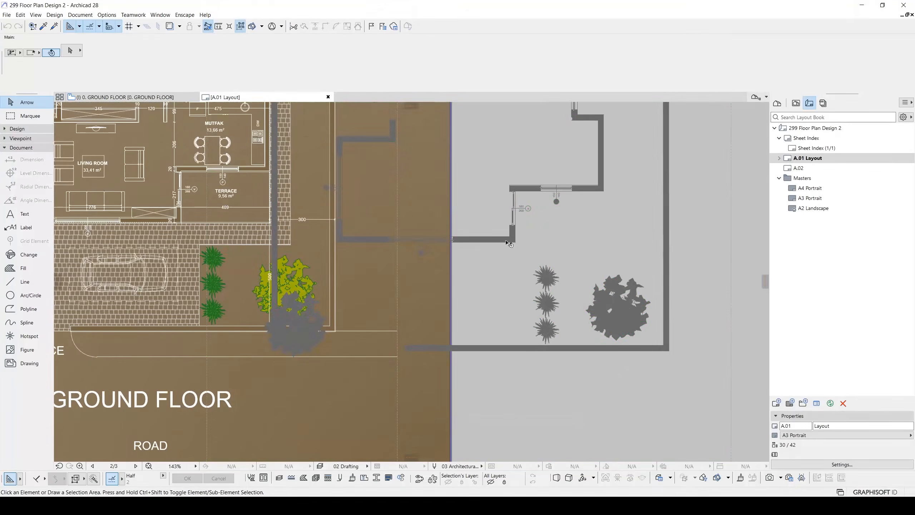
{"action": "left_click", "coordinate": [504, 239]}
{"action": "right_click", "coordinate": [504, 239]}
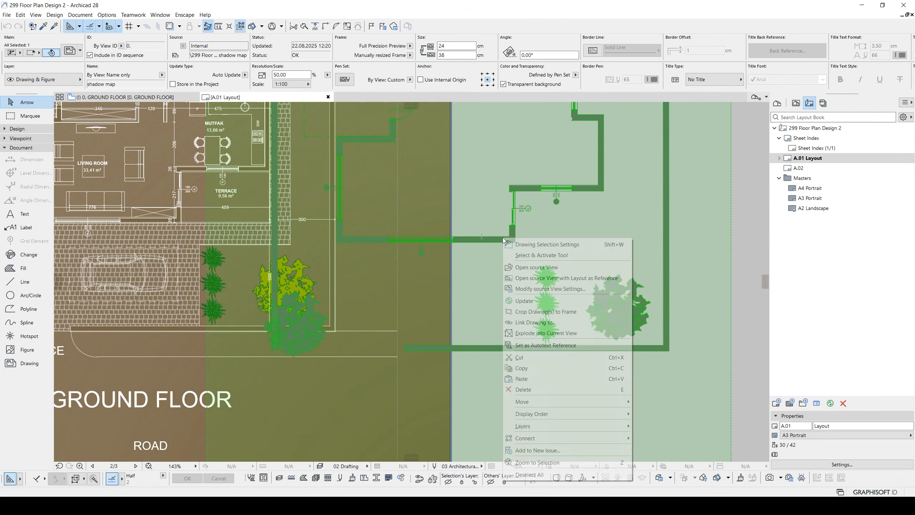
{"action": "mouse_move", "coordinate": [542, 417]}
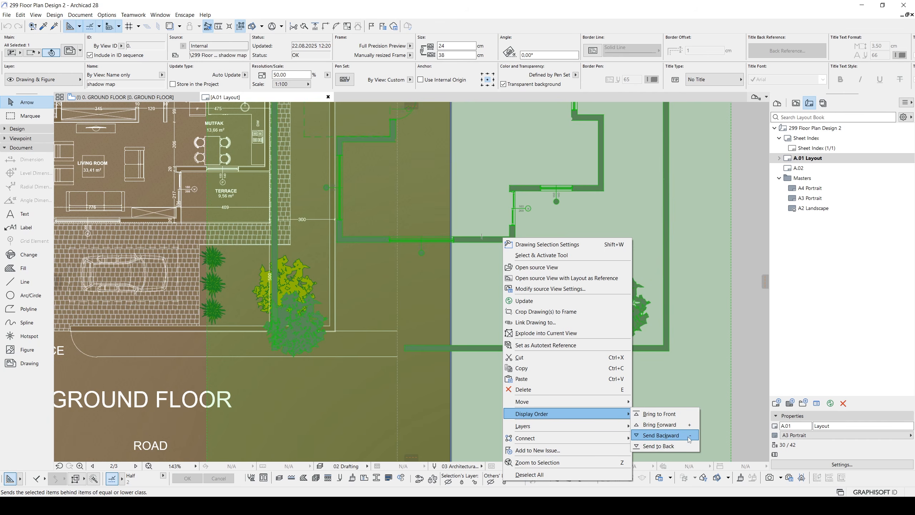
{"action": "left_click", "coordinate": [756, 374]}
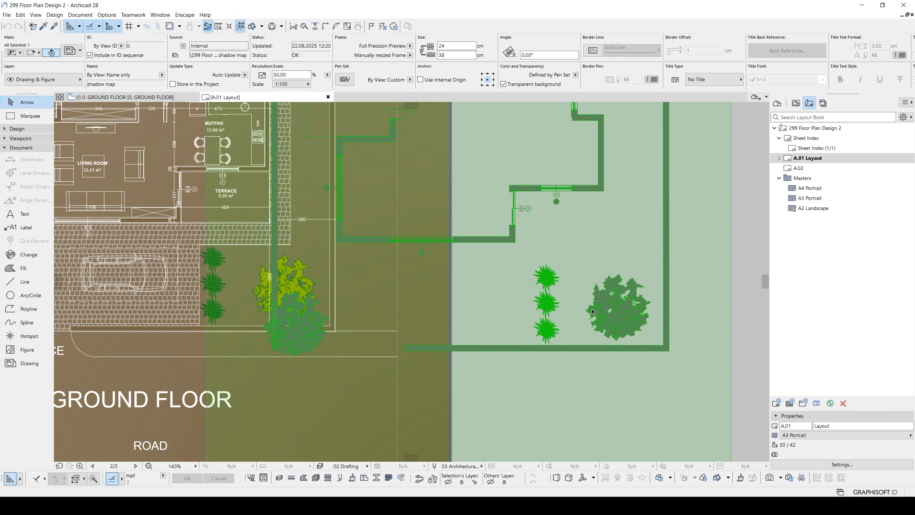
{"action": "middle_click_drag", "start_coordinate": [594, 312], "coordinate": [614, 316]}
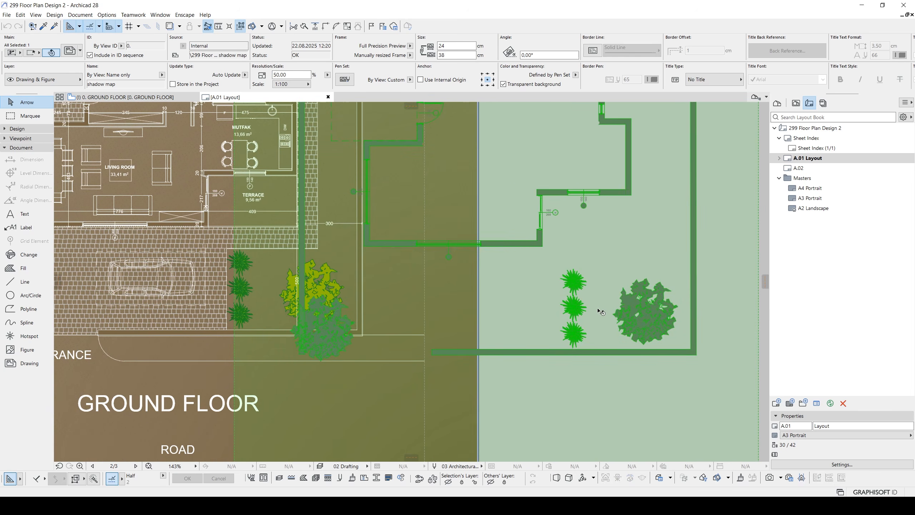
{"action": "key", "text": "shift+F9"}
{"action": "middle_click_drag", "start_coordinate": [315, 325], "coordinate": [357, 328]}
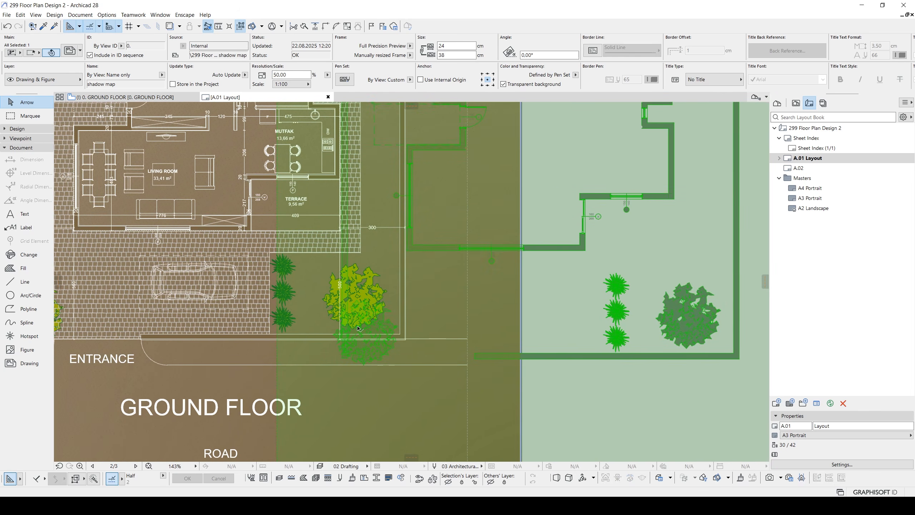
{"action": "key", "text": "Escape"}
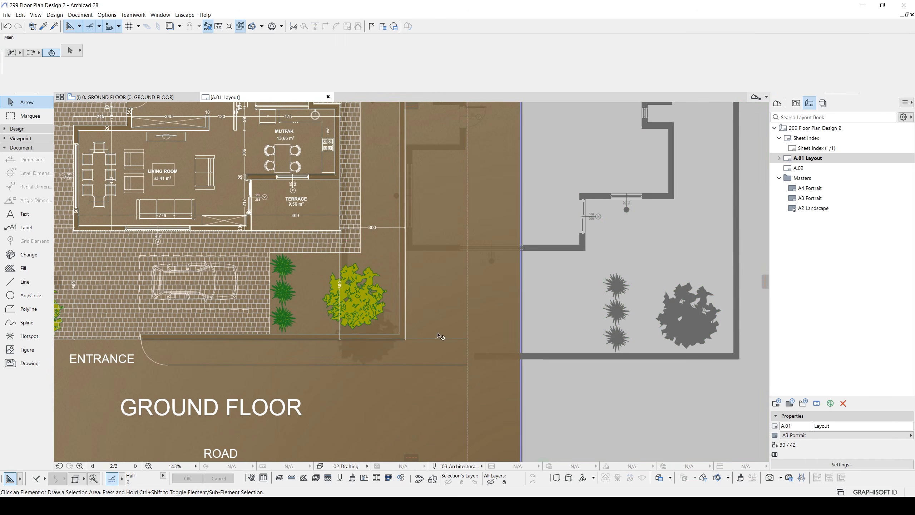
- Move the shadow map drawing onto the plan, matching its outer garden wall corner to the plan's wall corner near the entrance
{"action": "left_click", "coordinate": [689, 331]}
{"action": "scroll", "coordinate": [676, 370], "scroll_direction": "down", "scroll_amount": 4}
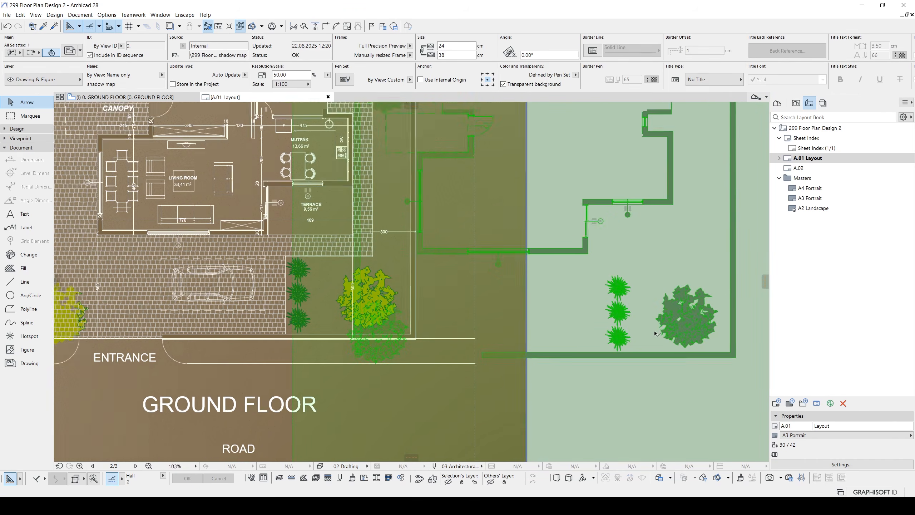
{"action": "left_click", "coordinate": [689, 397]}
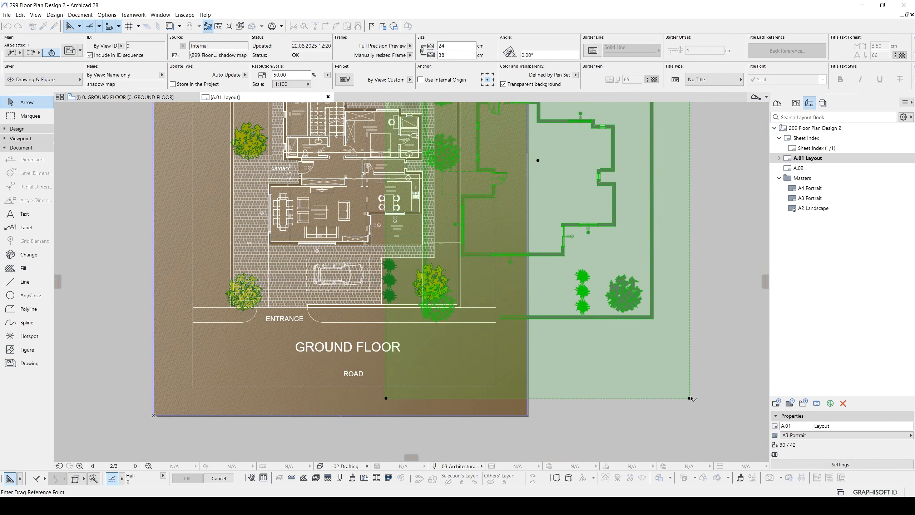
{"action": "left_click", "coordinate": [655, 324]}
{"action": "scroll", "coordinate": [491, 306], "scroll_direction": "up", "scroll_amount": 5}
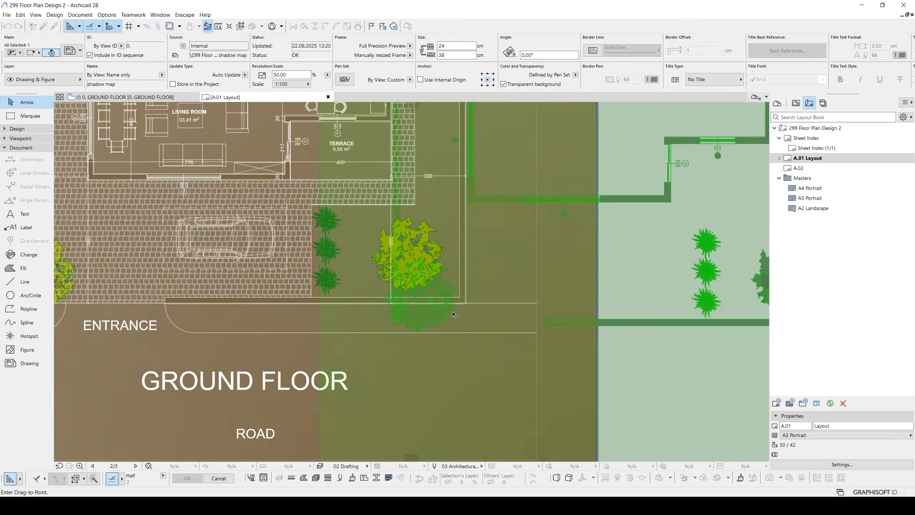
{"action": "left_click", "coordinate": [479, 294]}
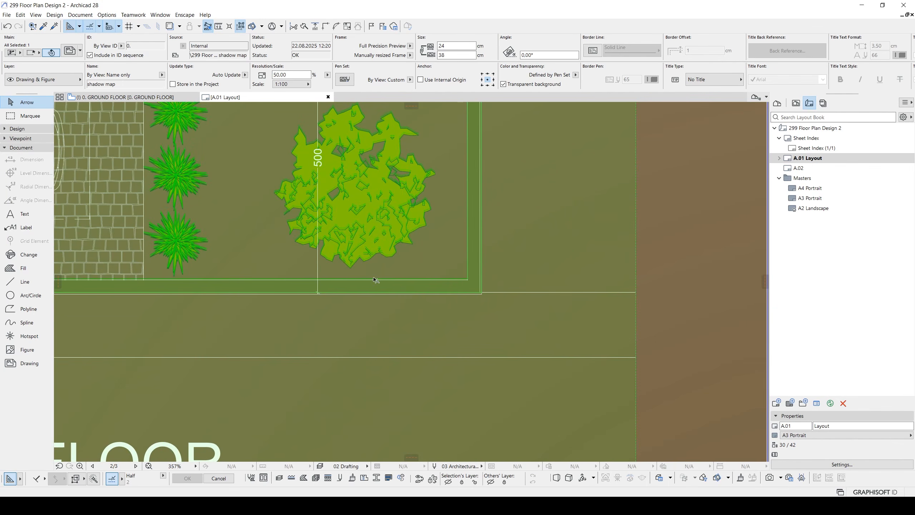
- Offset the shadow map drawing slightly rightward and downward from the plan in two small moves, and deselect it
{"action": "scroll", "coordinate": [357, 286], "scroll_direction": "up", "scroll_amount": 4}
{"action": "key", "text": "ctrl+d"}
{"action": "left_click", "coordinate": [346, 297]}
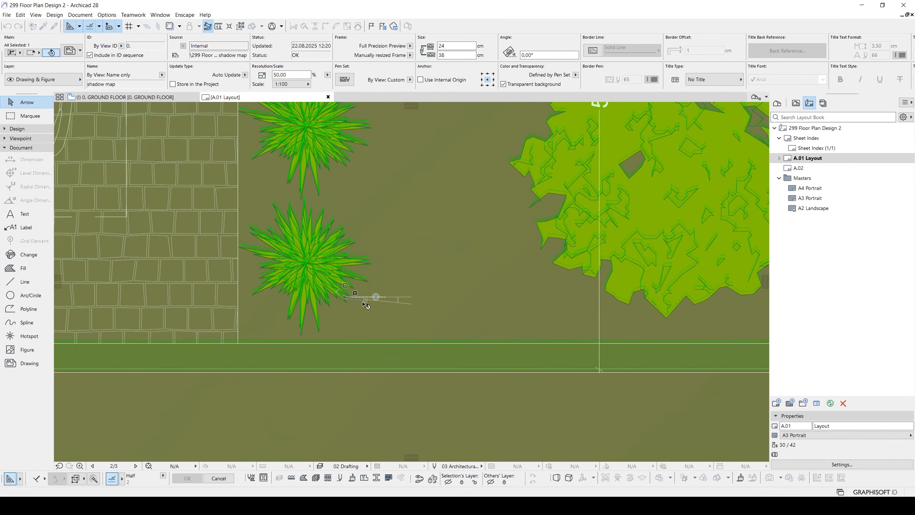
{"action": "left_click", "coordinate": [364, 300]}
{"action": "key", "text": "ctrl+d"}
{"action": "left_click", "coordinate": [361, 303]}
{"action": "left_click", "coordinate": [368, 309]}
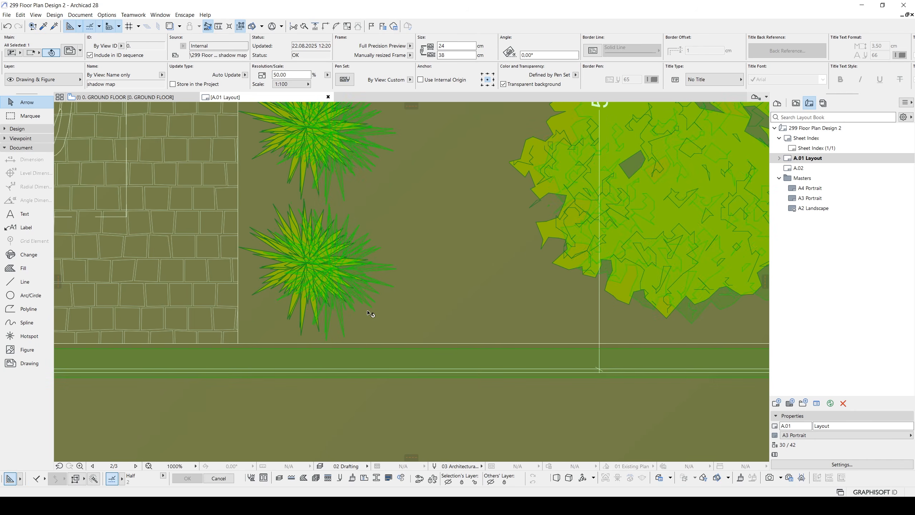
{"action": "key", "text": "Escape"}
- Examine the offset shadows along the walls, trees and terrace of the ground floor plan
{"action": "scroll", "coordinate": [371, 309], "scroll_direction": "down", "scroll_amount": 6}
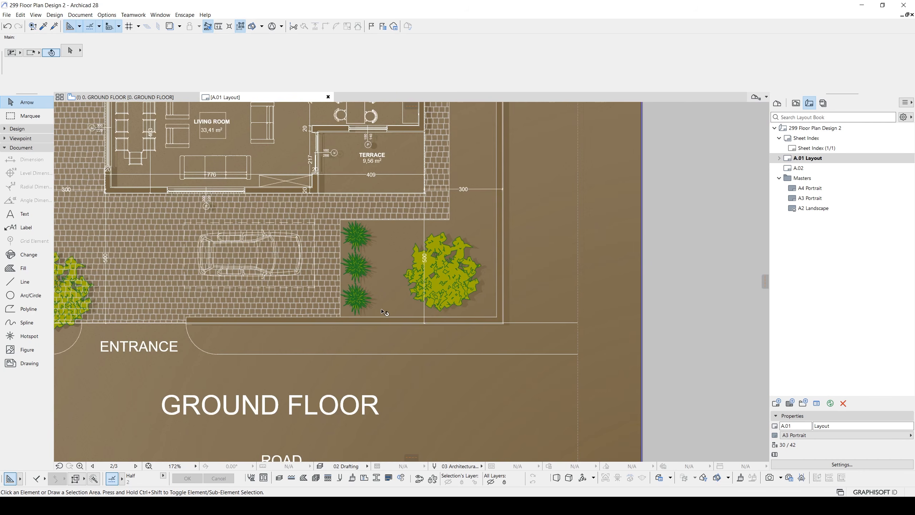
{"action": "middle_click_drag", "start_coordinate": [406, 277], "coordinate": [418, 377]}
{"action": "scroll", "coordinate": [401, 355], "scroll_direction": "down", "scroll_amount": 3}
{"action": "middle_click_drag", "start_coordinate": [319, 297], "coordinate": [373, 299]}
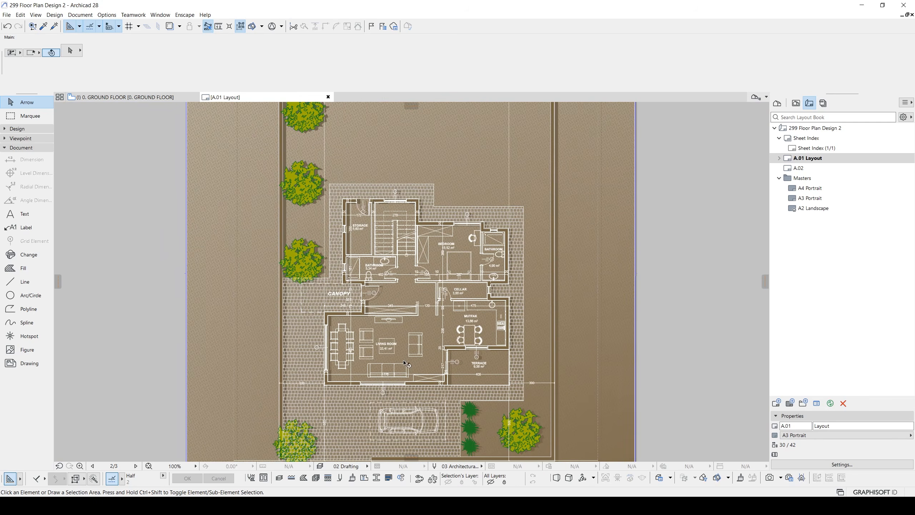
{"action": "scroll", "coordinate": [503, 338], "scroll_direction": "up", "scroll_amount": 4}
{"action": "scroll", "coordinate": [502, 339], "scroll_direction": "up", "scroll_amount": 2}
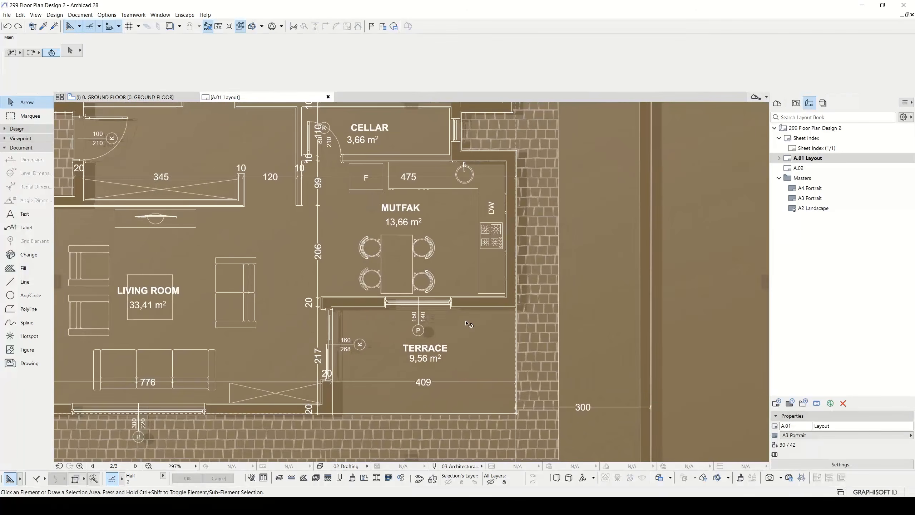
{"action": "middle_click_drag", "start_coordinate": [466, 320], "coordinate": [468, 302]}
{"action": "scroll", "coordinate": [529, 275], "scroll_direction": "up", "scroll_amount": 3}
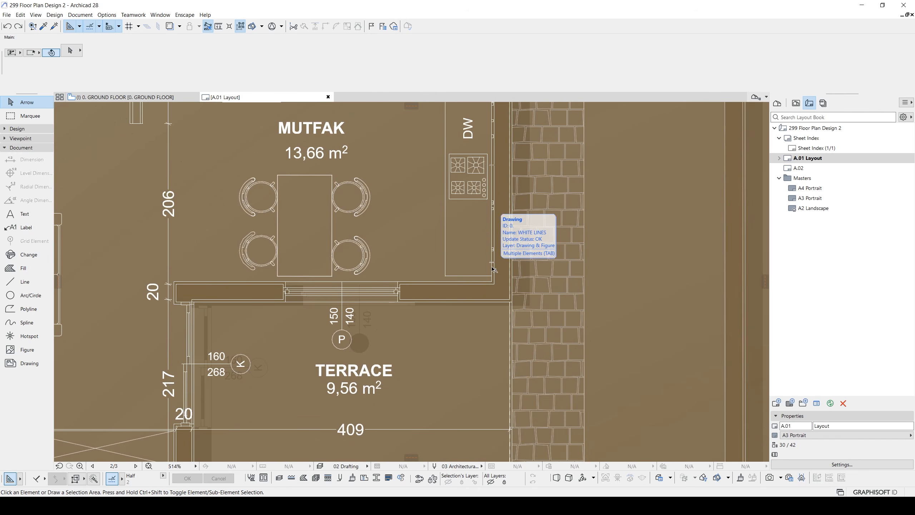
{"action": "scroll", "coordinate": [493, 272], "scroll_direction": "down", "scroll_amount": 8}
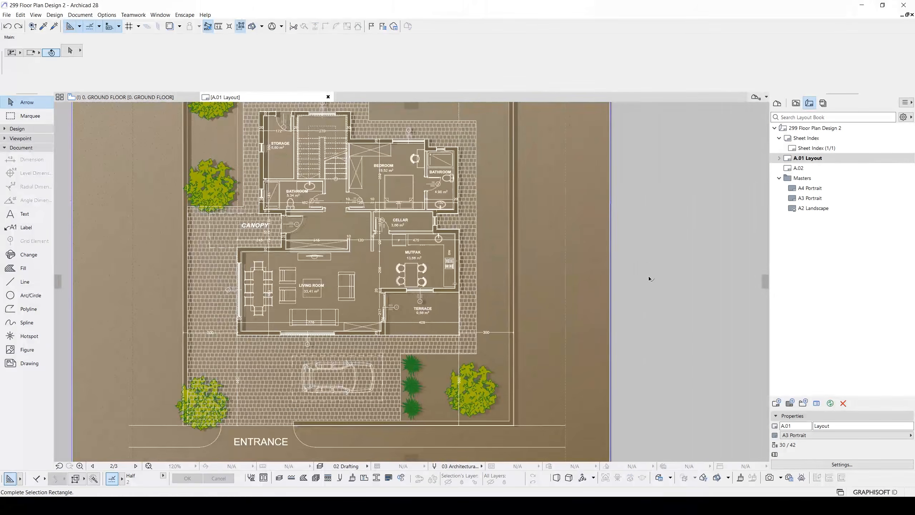
- Select the sheet's two brown background fills, send them to the back of the display order and deselect them
{"action": "left_click_drag", "start_coordinate": [650, 276], "coordinate": [563, 186]}
{"action": "middle_click_drag", "start_coordinate": [564, 185], "coordinate": [571, 267]}
{"action": "scroll", "coordinate": [523, 224], "scroll_direction": "down", "scroll_amount": 5}
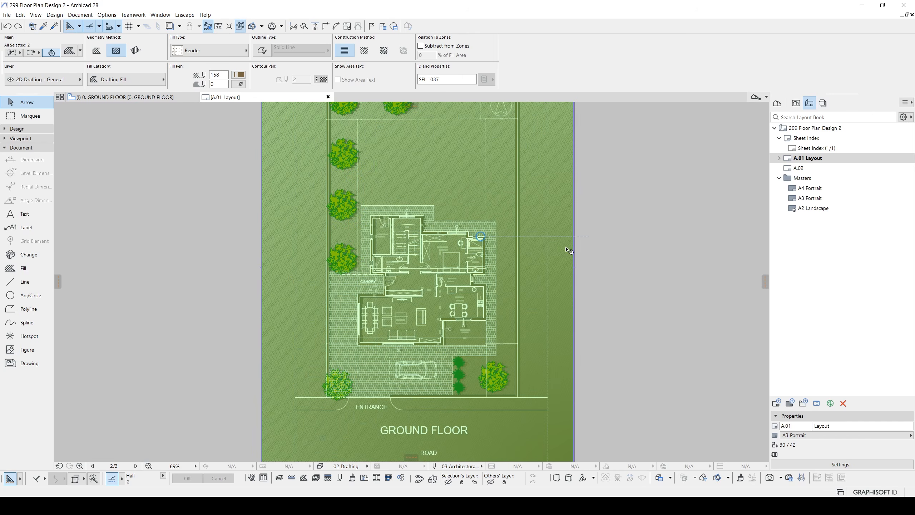
{"action": "right_click", "coordinate": [594, 241]}
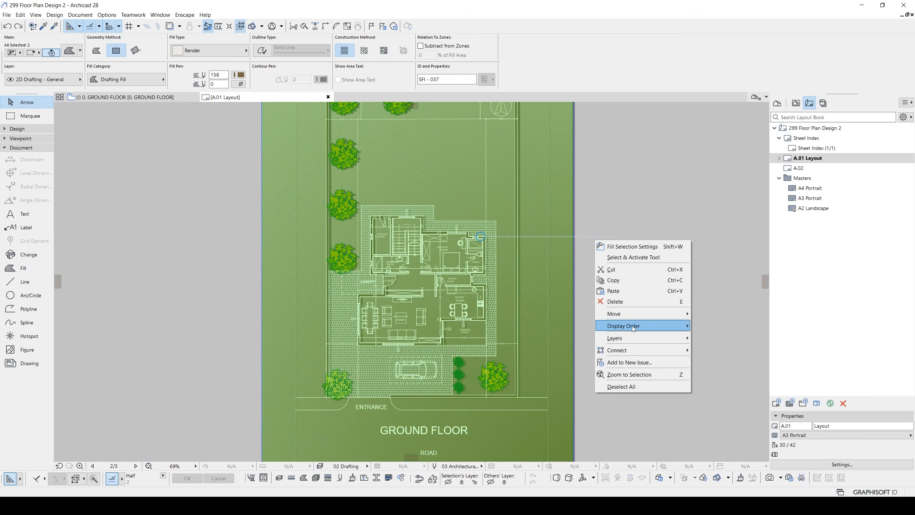
{"action": "mouse_move", "coordinate": [633, 328]}
{"action": "left_click", "coordinate": [730, 359]}
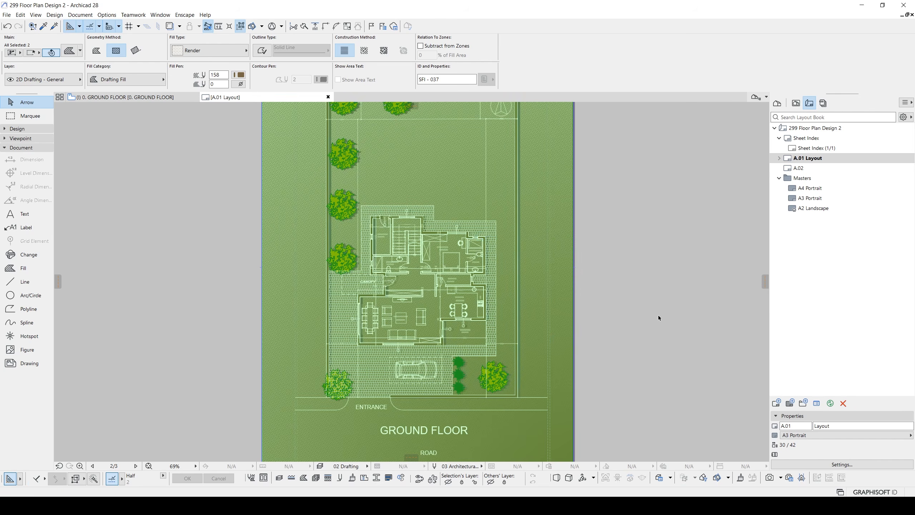
{"action": "left_click", "coordinate": [658, 316]}
- Check the shadows beside the outer walls, garden walls, trees and rooms across the plan
{"action": "scroll", "coordinate": [515, 335], "scroll_direction": "up", "scroll_amount": 4}
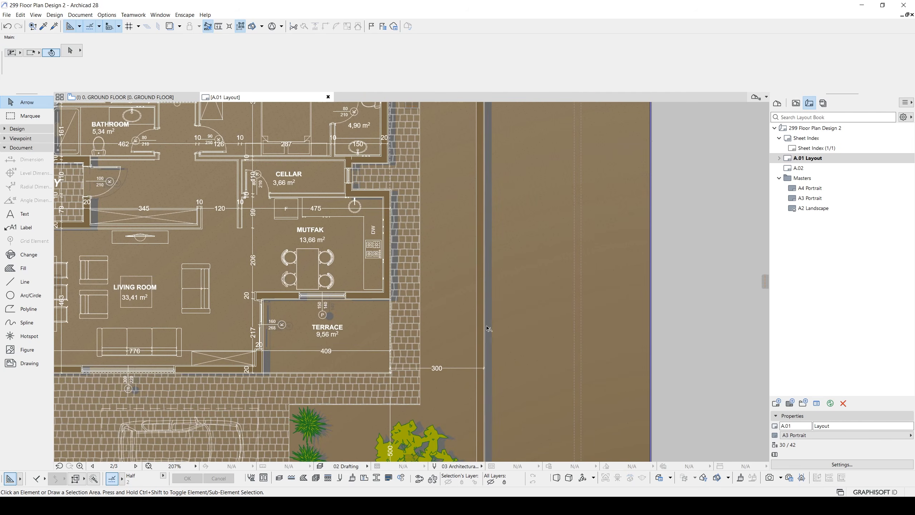
{"action": "middle_click_drag", "start_coordinate": [415, 279], "coordinate": [549, 247]}
{"action": "middle_click_drag", "start_coordinate": [342, 226], "coordinate": [348, 330]}
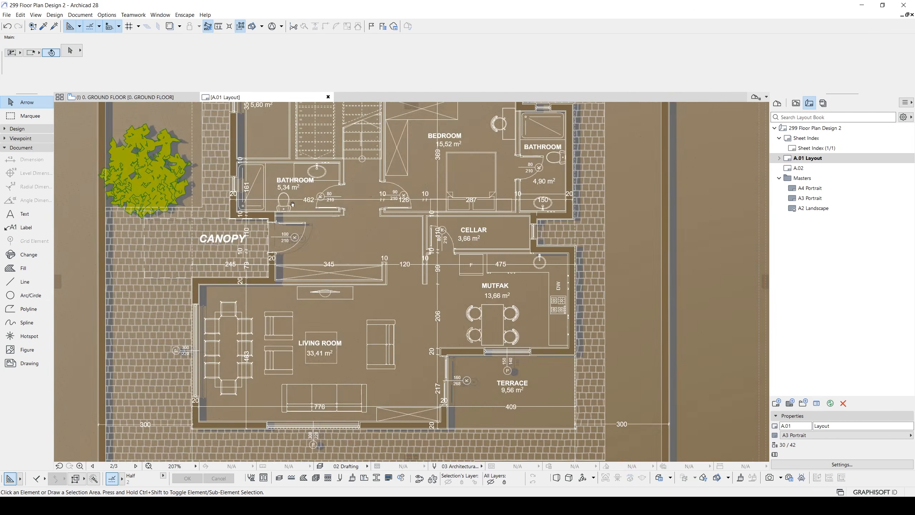
{"action": "middle_click_drag", "start_coordinate": [290, 195], "coordinate": [334, 308]}
{"action": "middle_click_drag", "start_coordinate": [334, 217], "coordinate": [330, 267]}
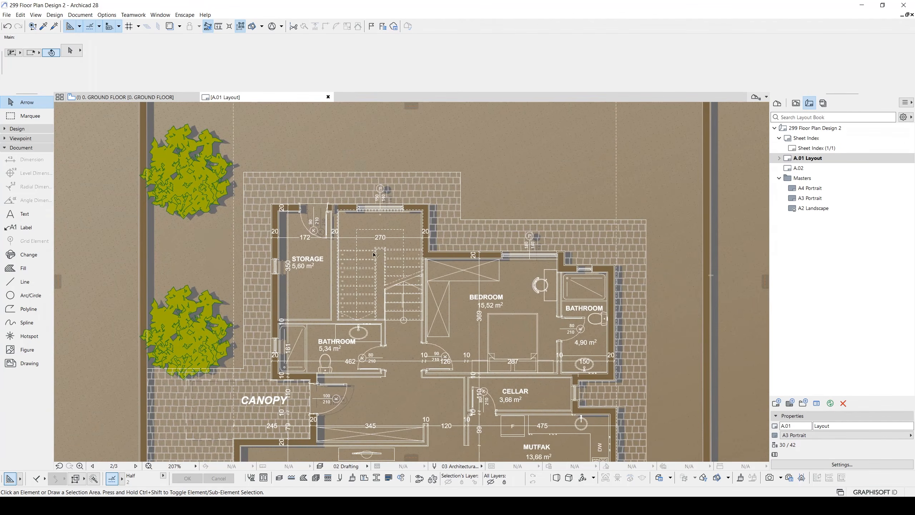
{"action": "scroll", "coordinate": [457, 204], "scroll_direction": "up", "scroll_amount": 2}
{"action": "scroll", "coordinate": [424, 197], "scroll_direction": "up", "scroll_amount": 4}
{"action": "scroll", "coordinate": [416, 212], "scroll_direction": "down", "scroll_amount": 4}
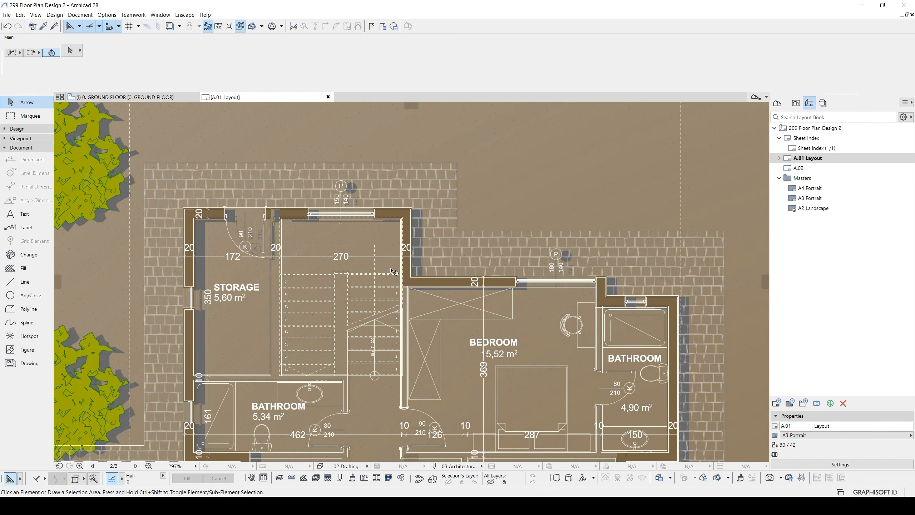
- Darken pen 61 of the layout pen set to a grey of RGB 62, 62, 62
{"action": "left_click", "coordinate": [795, 103]}
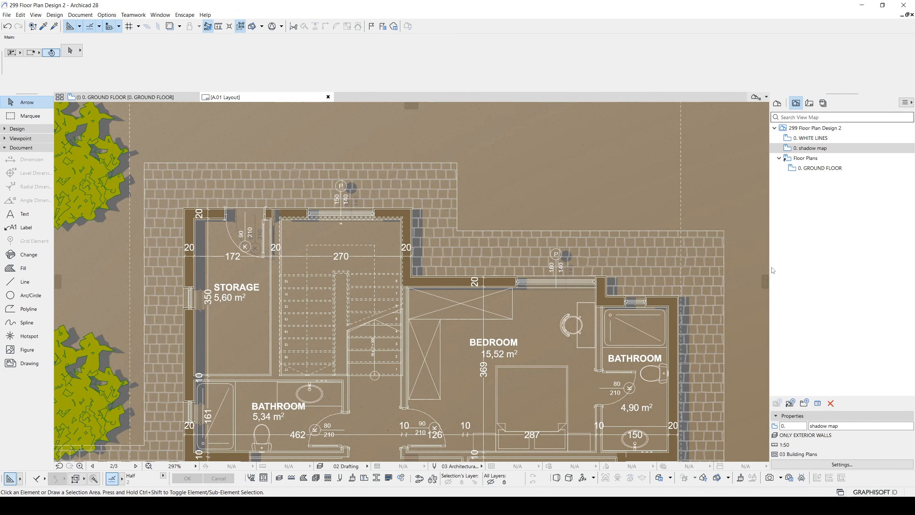
{"action": "left_click", "coordinate": [340, 478]}
{"action": "left_click", "coordinate": [341, 244]}
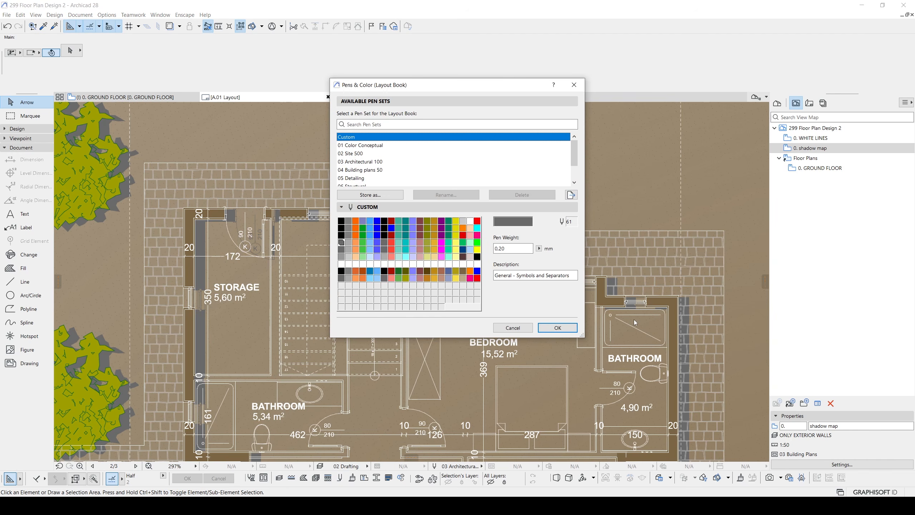
{"action": "left_click", "coordinate": [513, 221]}
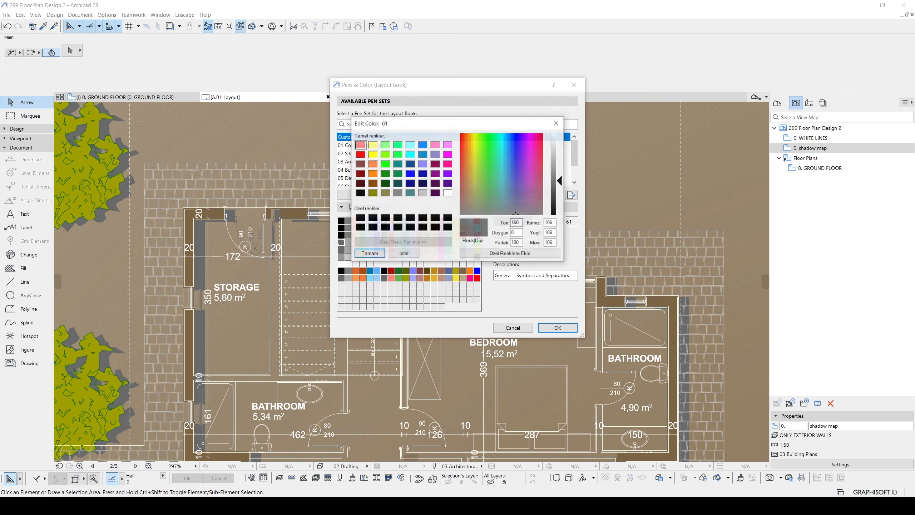
{"action": "left_click_drag", "start_coordinate": [561, 184], "coordinate": [561, 195]}
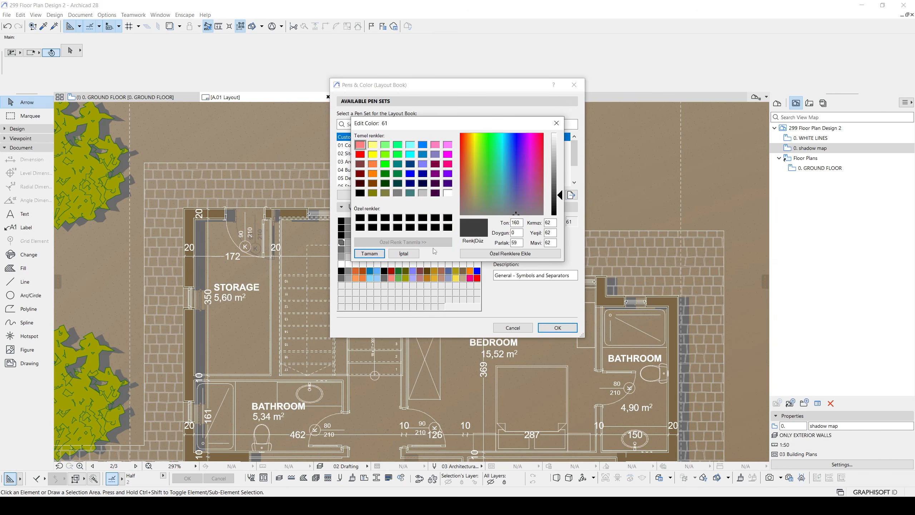
{"action": "left_click", "coordinate": [369, 254]}
{"action": "left_click", "coordinate": [552, 327]}
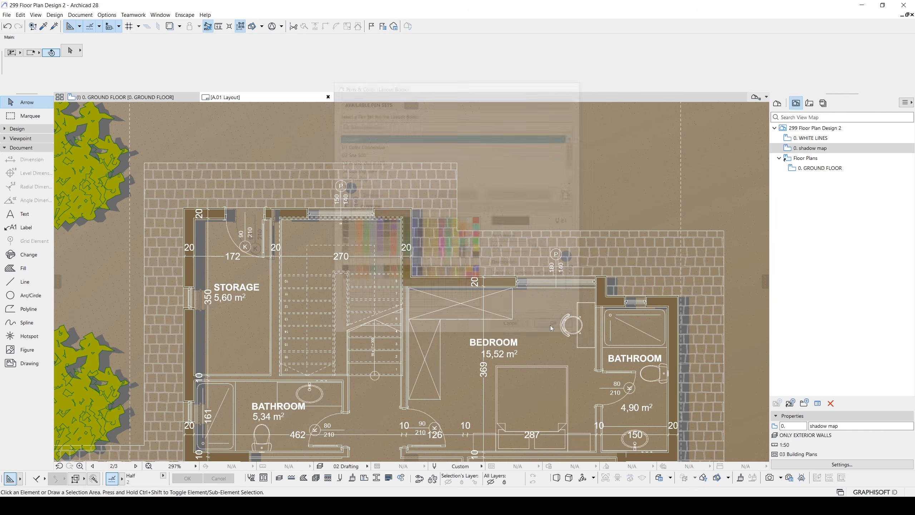
{"action": "middle_click_drag", "start_coordinate": [551, 325], "coordinate": [499, 313]}
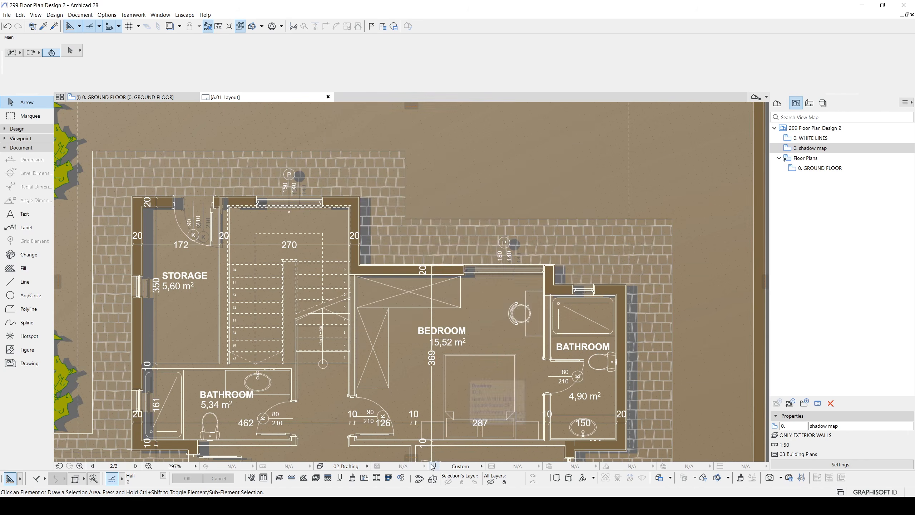
- Store the custom pen set by overwriting 03 Architectural 100 and apply it to the layout
{"action": "left_click", "coordinate": [435, 466]}
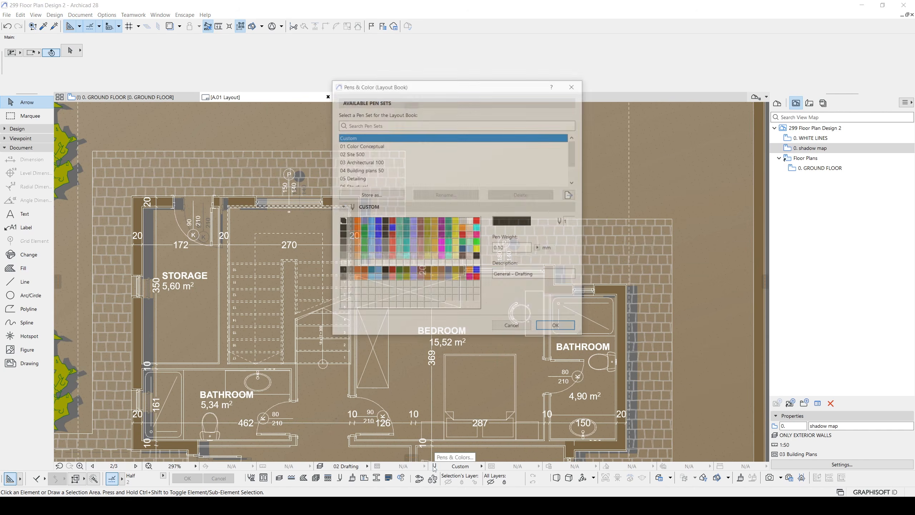
{"action": "left_click", "coordinate": [378, 196]}
{"action": "left_click", "coordinate": [426, 198]}
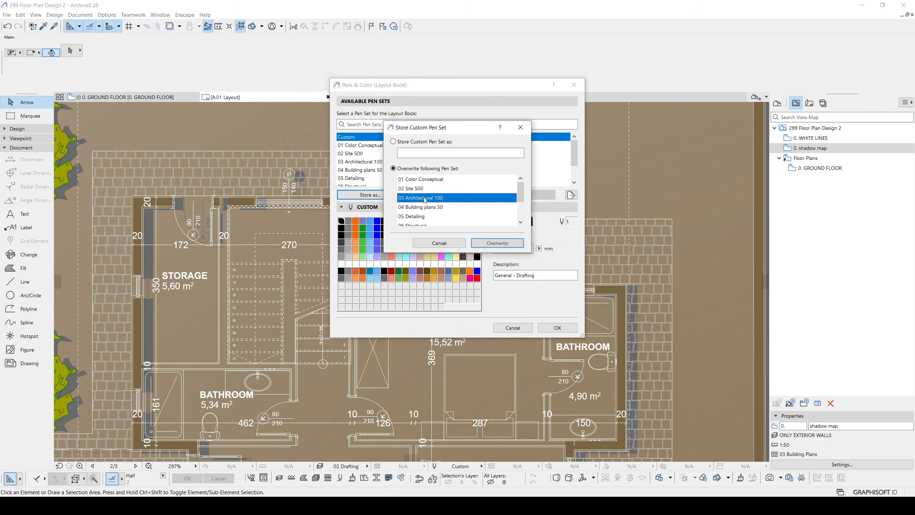
{"action": "left_click", "coordinate": [495, 245]}
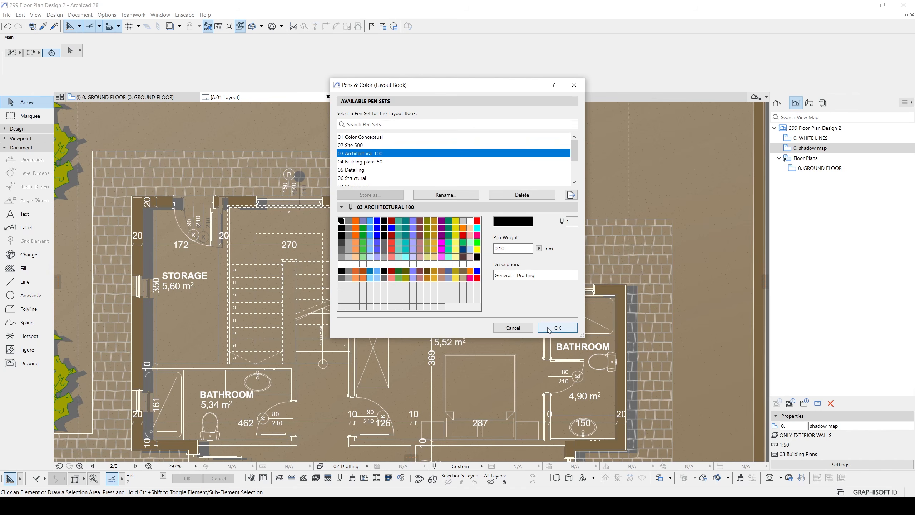
{"action": "left_click", "coordinate": [558, 327]}
{"action": "middle_click_drag", "start_coordinate": [581, 321], "coordinate": [495, 291]}
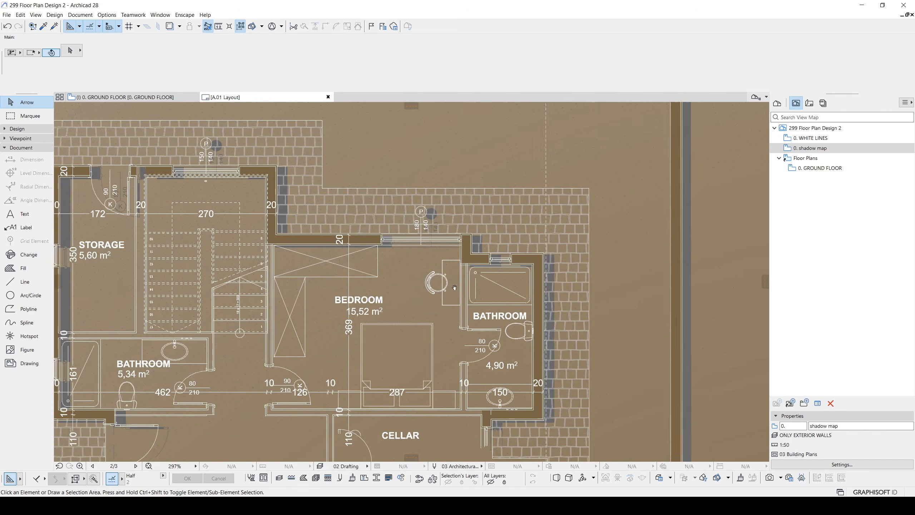
{"action": "left_click", "coordinate": [535, 277]}
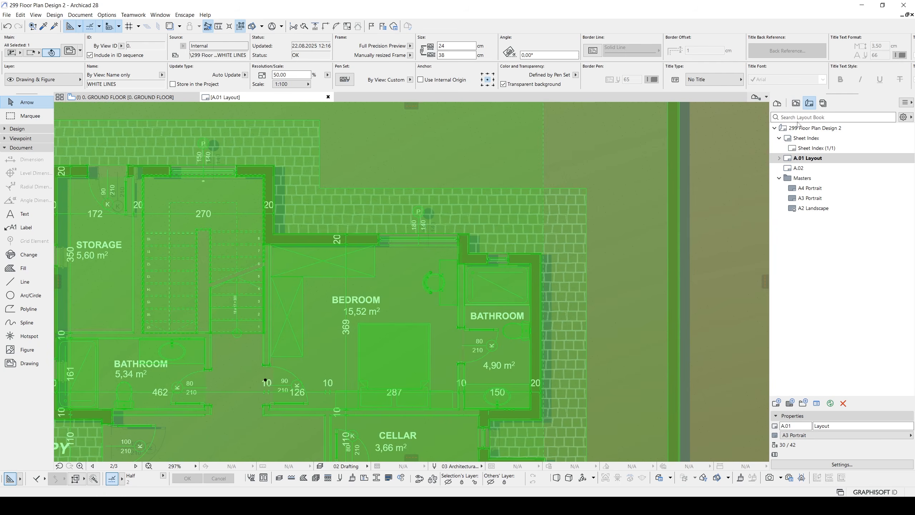
{"action": "left_click", "coordinate": [809, 103]}
{"action": "left_click", "coordinate": [797, 105]}
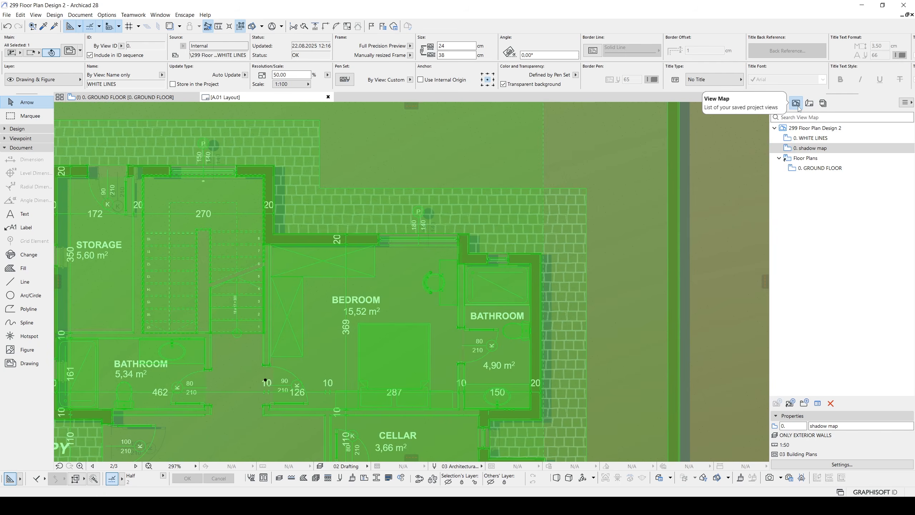
{"action": "left_click", "coordinate": [838, 464]}
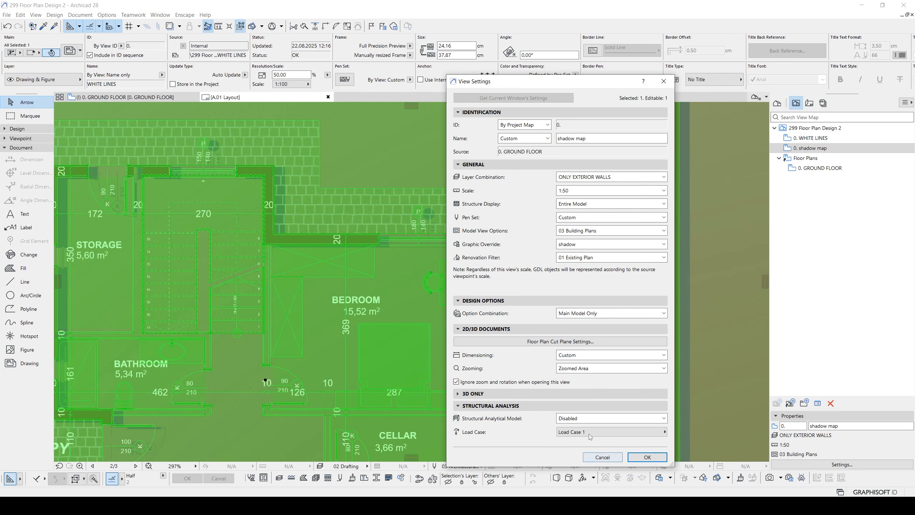
{"action": "left_click", "coordinate": [561, 219]}
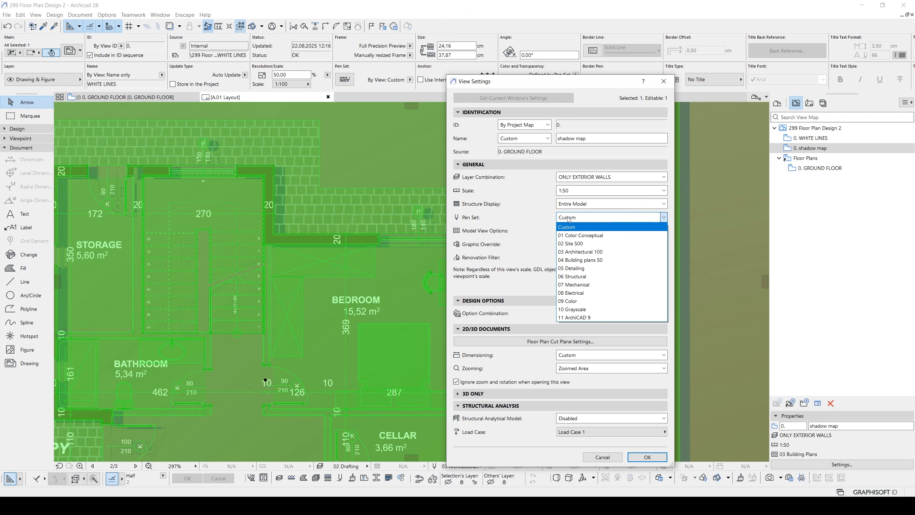
{"action": "left_click", "coordinate": [524, 220]}
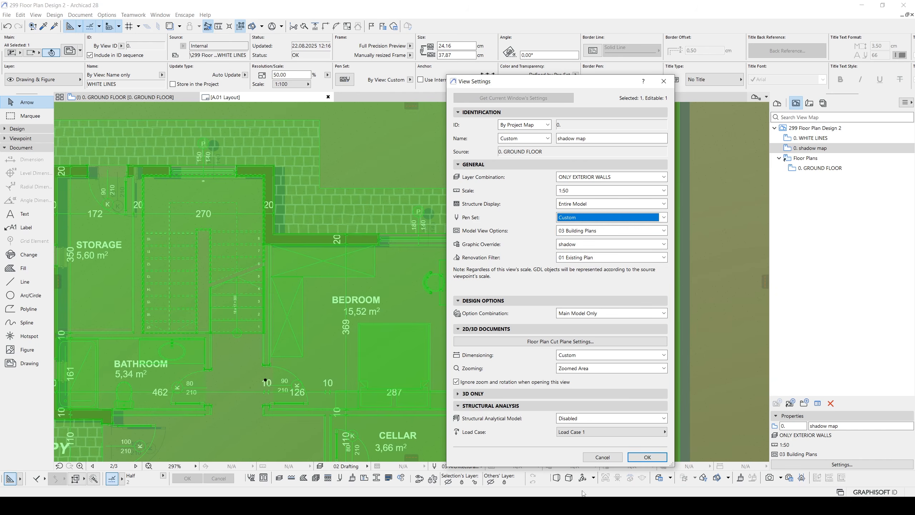
{"action": "left_click", "coordinate": [602, 457]}
- Assign the 03 Architectural 100 pen set to the GROUND FLOOR, shadow map and WHITE LINES views together, and deselect the drawing
{"action": "left_click", "coordinate": [818, 168]}
{"action": "left_click", "coordinate": [810, 147], "text": "ctrl"}
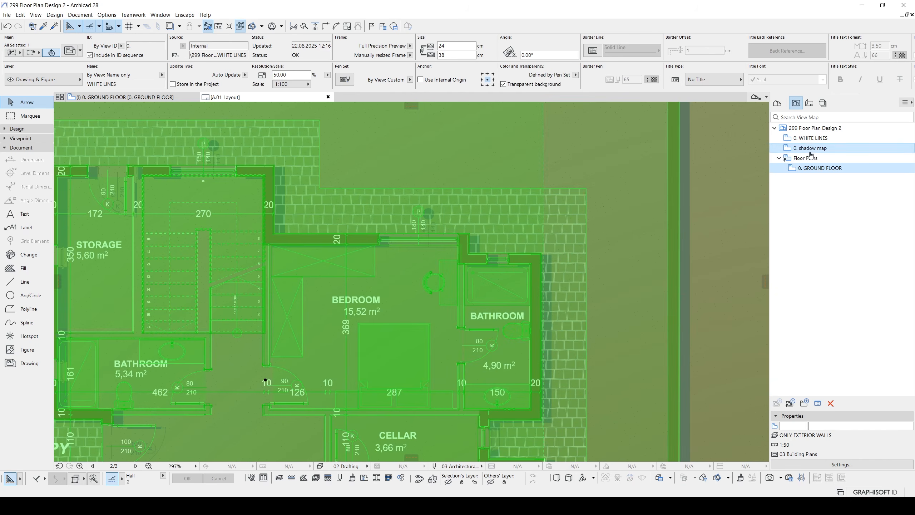
{"action": "left_click", "coordinate": [810, 138], "text": "ctrl"}
{"action": "left_click", "coordinate": [834, 465]}
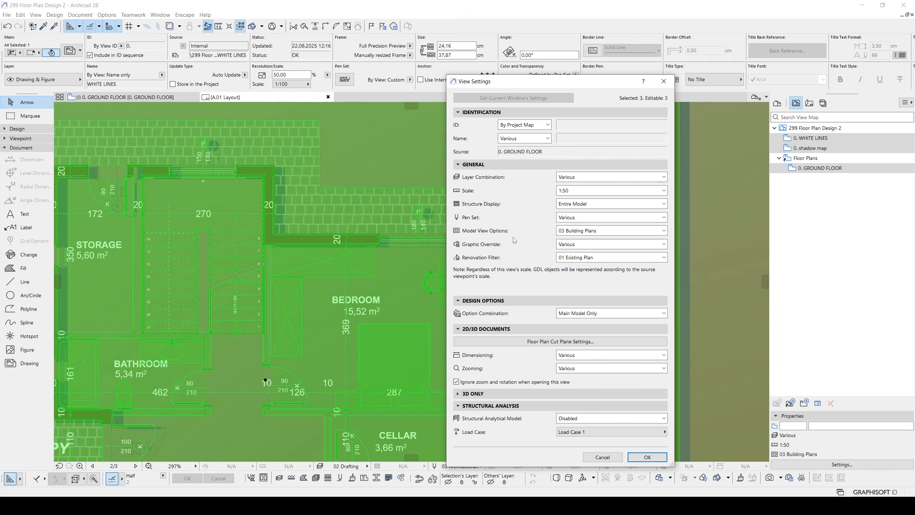
{"action": "left_click", "coordinate": [569, 217]}
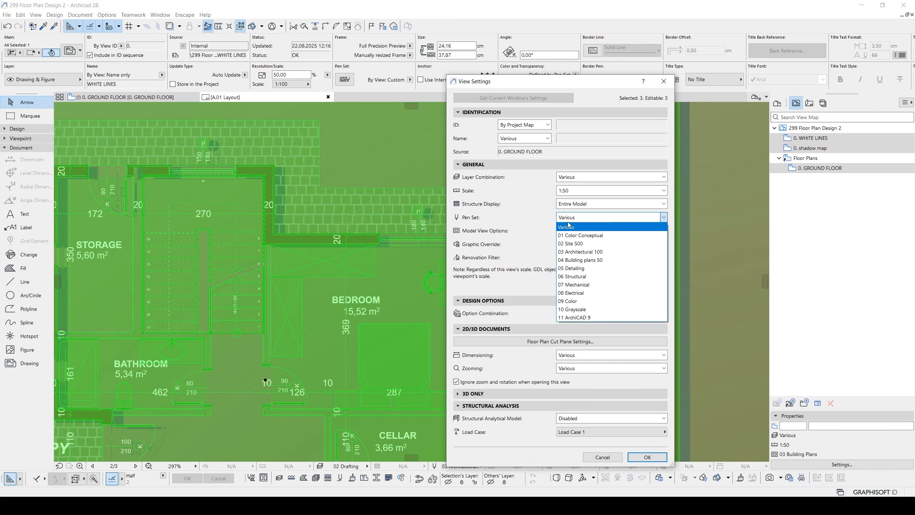
{"action": "left_click", "coordinate": [589, 252]}
{"action": "left_click", "coordinate": [648, 457]}
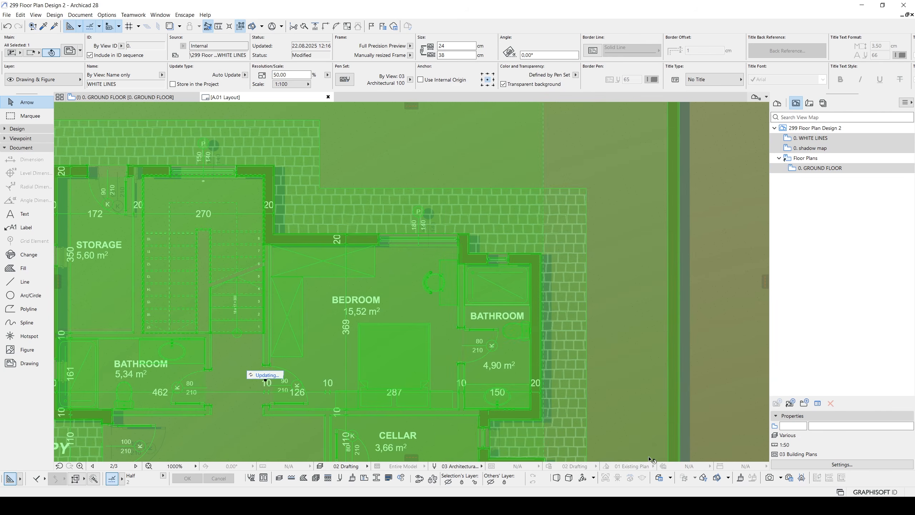
{"action": "key", "text": "Escape"}
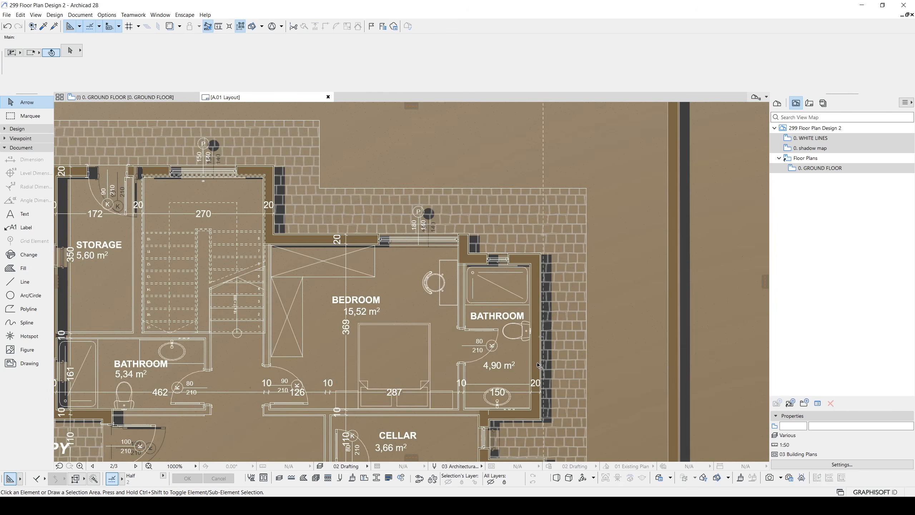
- Examine the shadows across the whole A3 sheet, from the garden walls and trees down to the ground floor title
{"action": "scroll", "coordinate": [546, 366], "scroll_direction": "down", "scroll_amount": 3}
{"action": "mouse_move", "coordinate": [607, 424]}
{"action": "middle_mouse_down"}
{"action": "mouse_move", "coordinate": [636, 382]}
{"action": "mouse_move", "coordinate": [607, 348]}
{"action": "middle_mouse_up"}
{"action": "scroll", "coordinate": [665, 380], "scroll_direction": "down", "scroll_amount": 3}
{"action": "scroll", "coordinate": [705, 354], "scroll_direction": "down", "scroll_amount": 2}
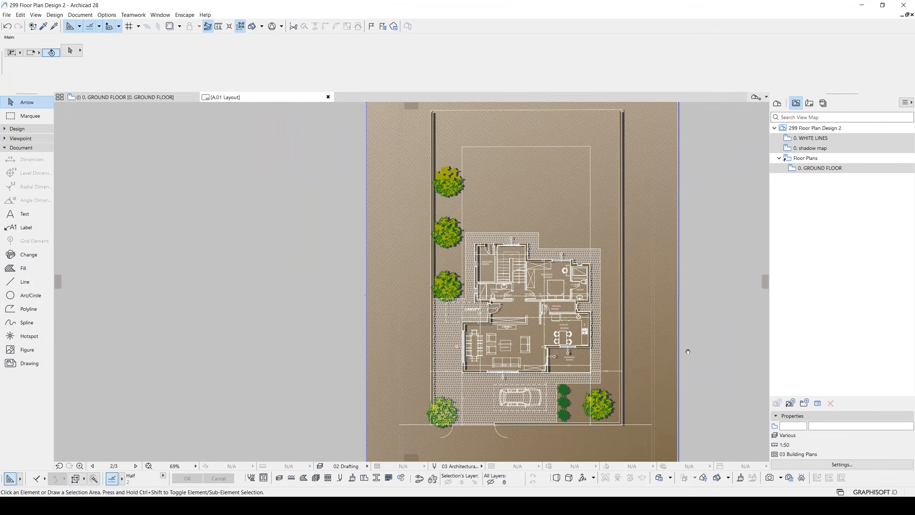
{"action": "middle_click_drag", "start_coordinate": [713, 358], "coordinate": [637, 351]}
{"action": "scroll", "coordinate": [637, 350], "scroll_direction": "down", "scroll_amount": 1}
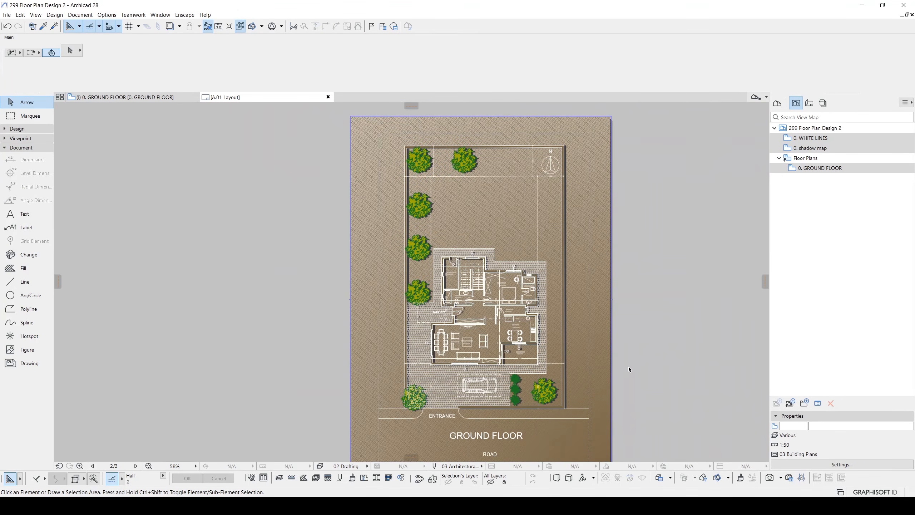
{"action": "middle_click_drag", "start_coordinate": [579, 380], "coordinate": [561, 347]}
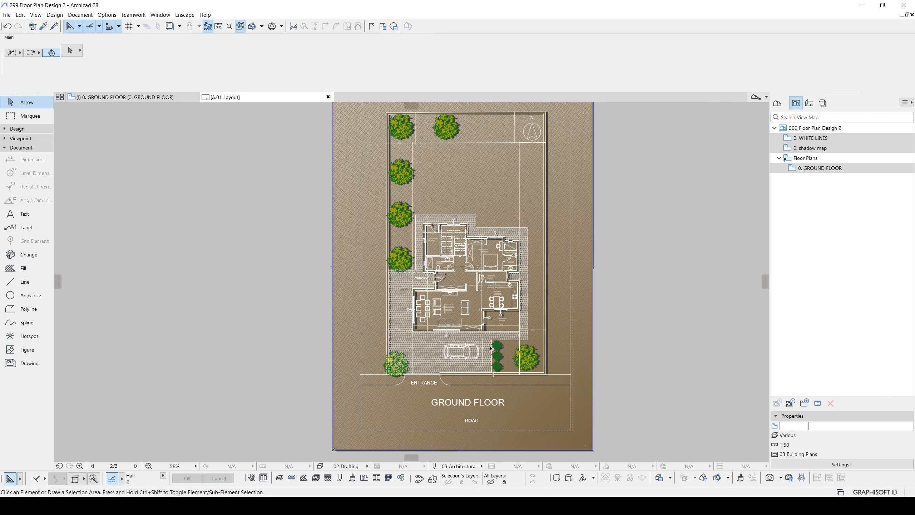
{"action": "scroll", "coordinate": [483, 336], "scroll_direction": "up", "scroll_amount": 1}
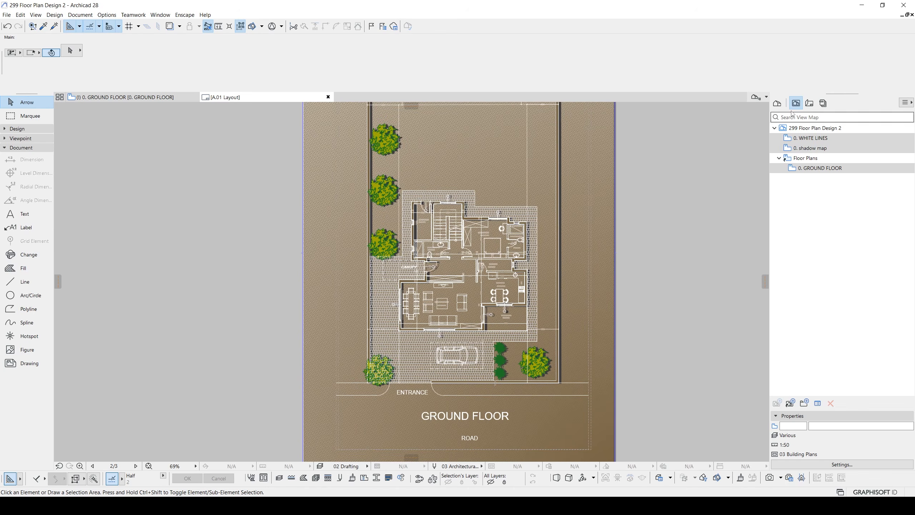
- Open the GROUND FLOOR story from the project map
{"action": "left_click", "coordinate": [777, 103]}
{"action": "left_click", "coordinate": [804, 149]}
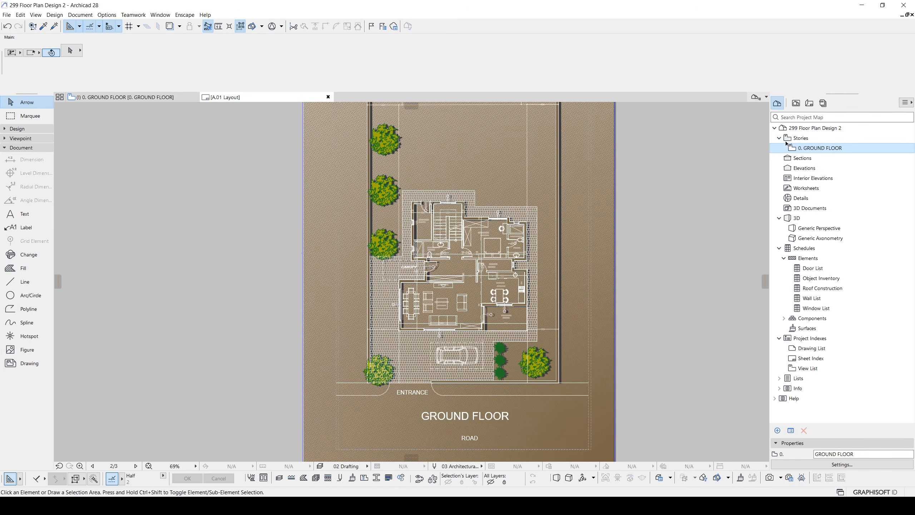
{"action": "double_click", "coordinate": [807, 148]}
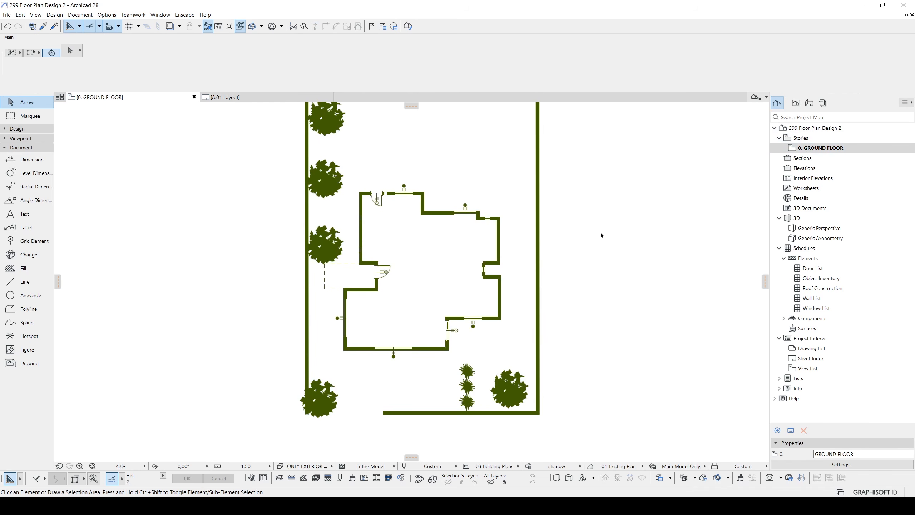
{"action": "middle_click_drag", "start_coordinate": [615, 224], "coordinate": [580, 243]}
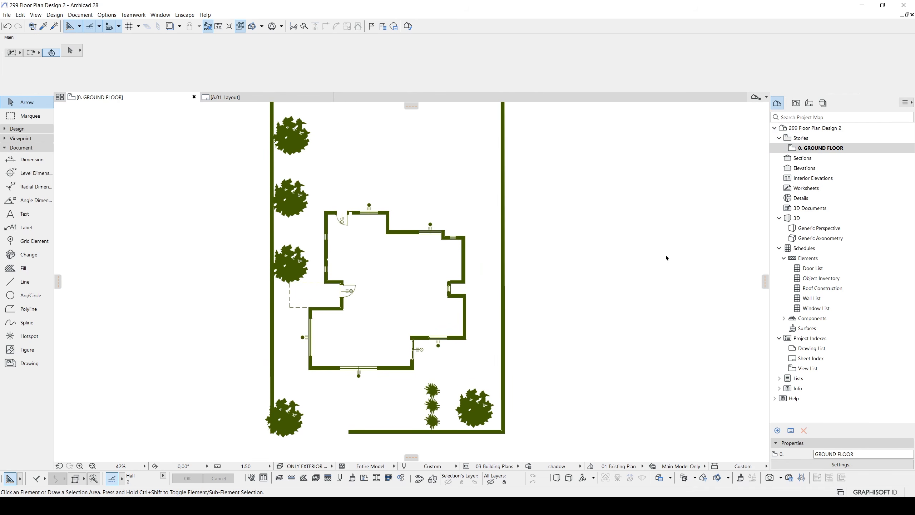
- Duplicate the GROUND FLOOR view outside the Floor Plans folder and rename the copy GROUND FLOOR org
{"action": "left_click", "coordinate": [795, 103]}
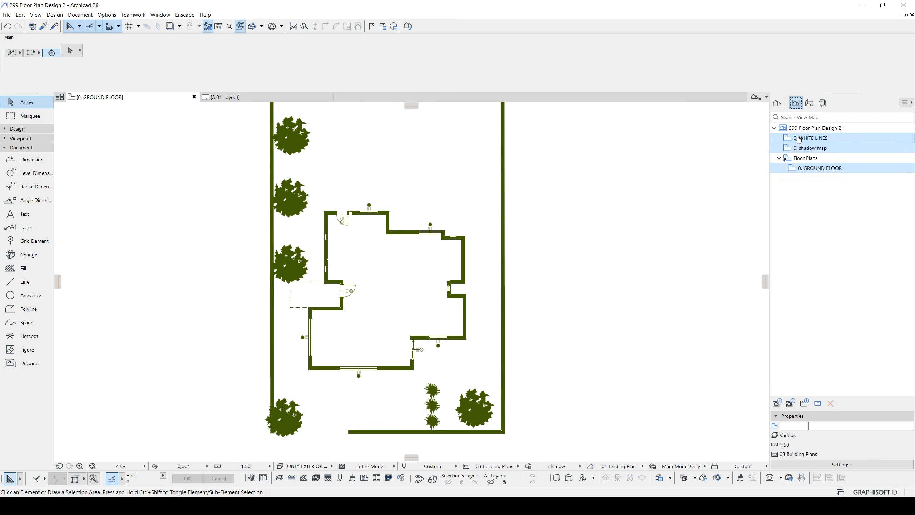
{"action": "left_click_drag", "start_coordinate": [811, 168], "coordinate": [807, 185]}
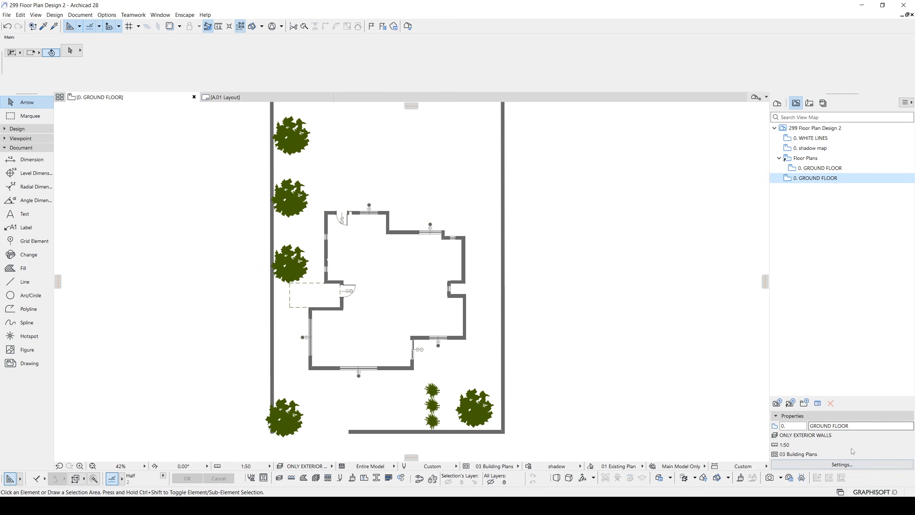
{"action": "left_click", "coordinate": [872, 428]}
{"action": "type", "text": "org"}
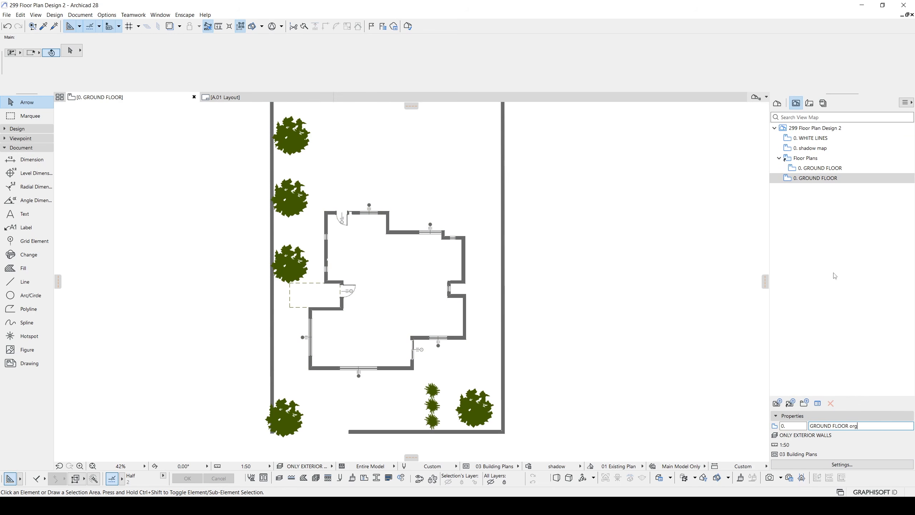
{"action": "key", "text": "Return"}
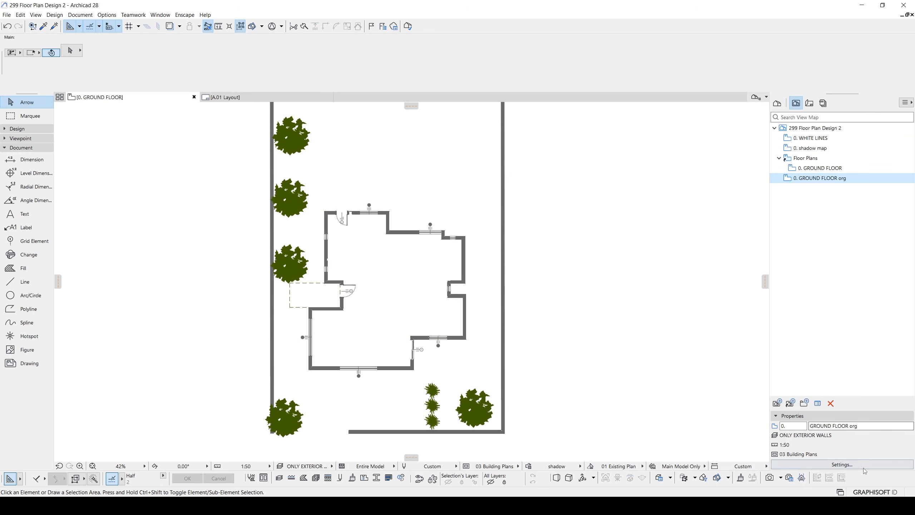
- Set the GROUND FLOOR org view to the 02 Drafting layer combination with No Overrides, and open it
{"action": "left_click", "coordinate": [842, 464]}
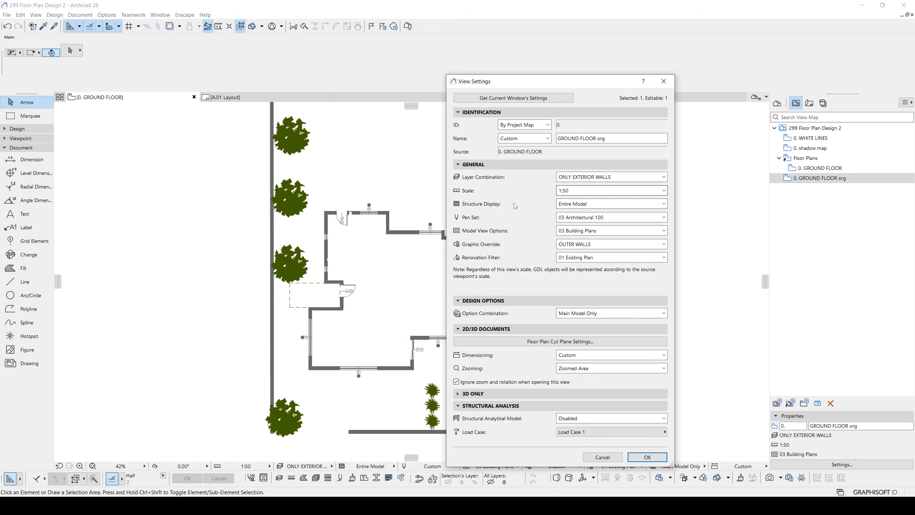
{"action": "left_click", "coordinate": [567, 175]}
{"action": "left_click", "coordinate": [576, 195]}
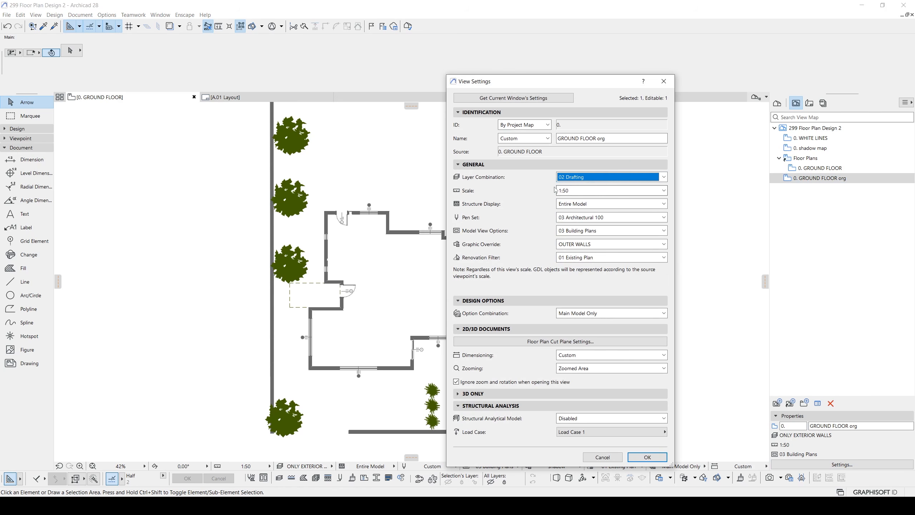
{"action": "left_click", "coordinate": [569, 246]}
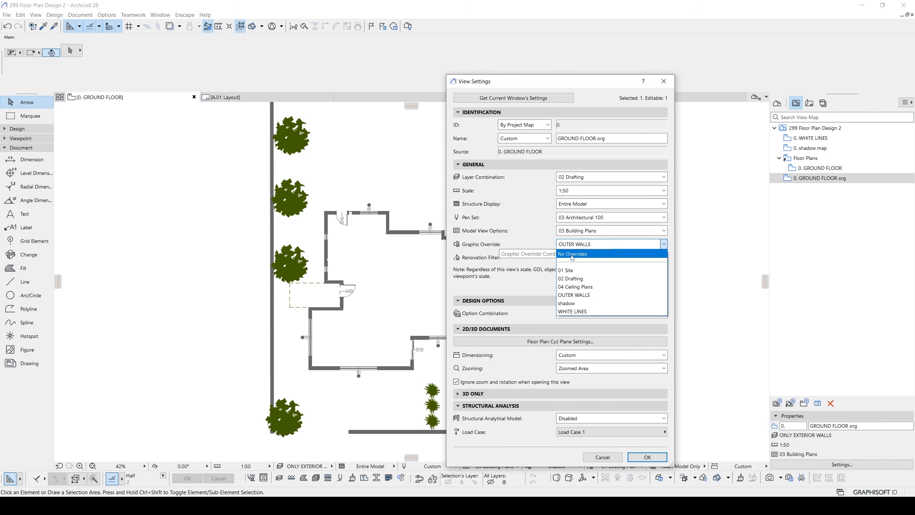
{"action": "left_click", "coordinate": [568, 256]}
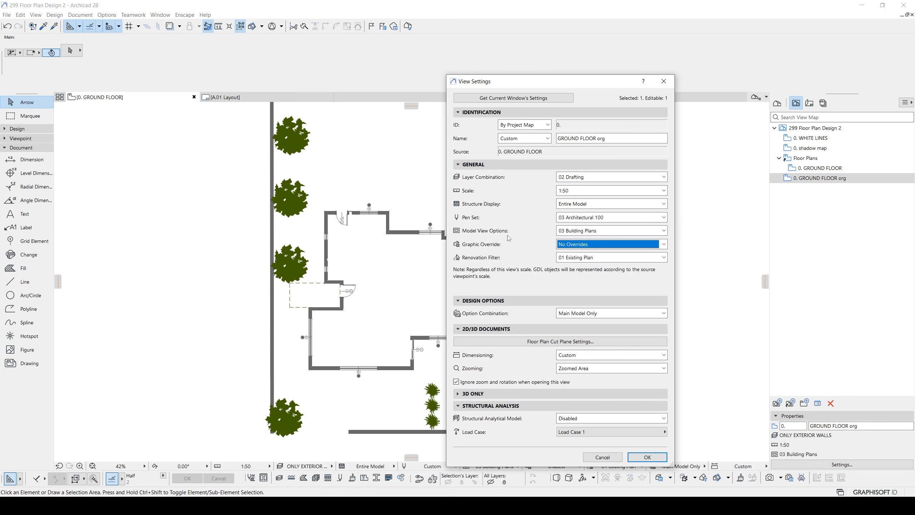
{"action": "left_click", "coordinate": [647, 458]}
{"action": "double_click", "coordinate": [792, 179]}
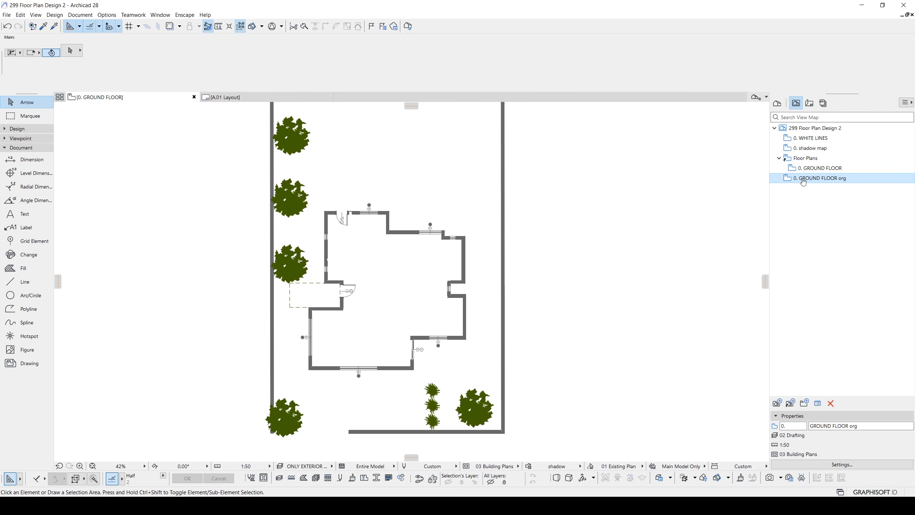
- Move the short wall at the end of the entrance wardrobe about 60 cm toward the entrance door
{"action": "scroll", "coordinate": [547, 184], "scroll_direction": "down", "scroll_amount": 2}
{"action": "scroll", "coordinate": [451, 289], "scroll_direction": "up", "scroll_amount": 7}
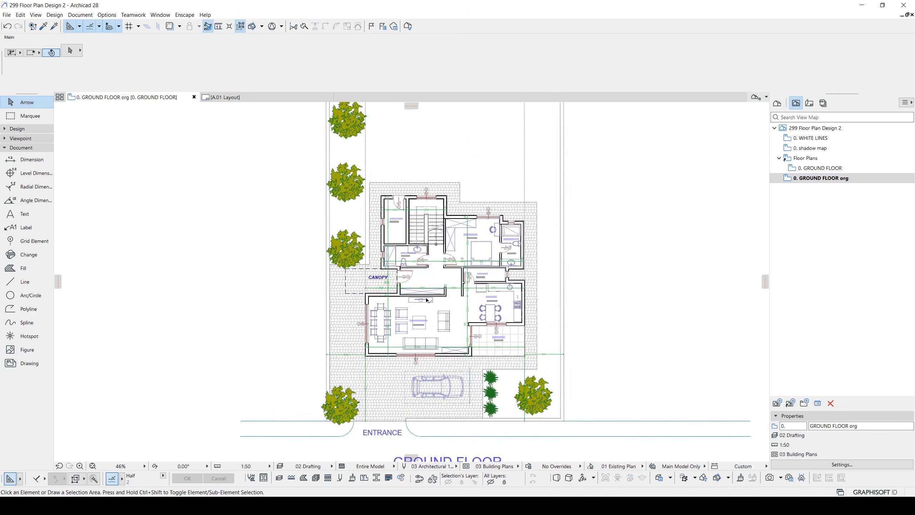
{"action": "left_click", "coordinate": [496, 274]}
{"action": "left_click_drag", "start_coordinate": [495, 291], "coordinate": [469, 296]}
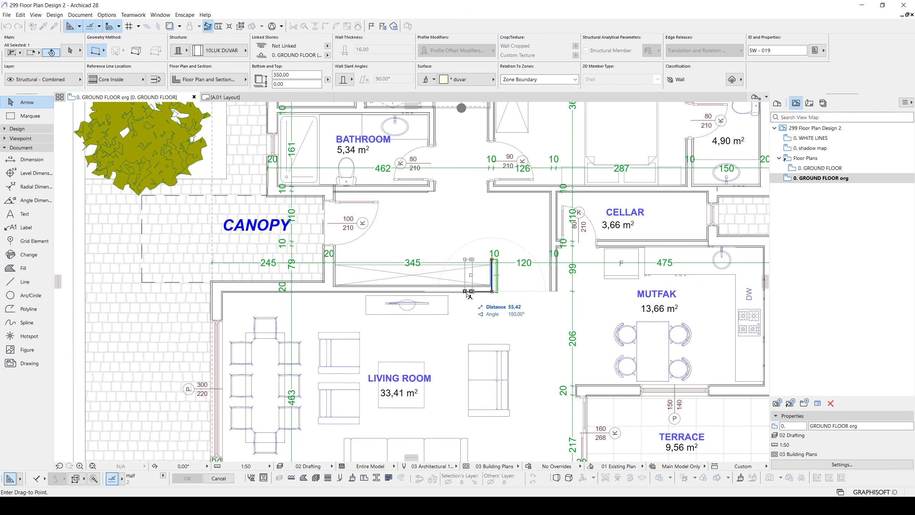
{"action": "left_click", "coordinate": [469, 296]}
- Shorten the entrance wardrobe to the face of the moved wall and trim the projecting end of the living room wall
{"action": "left_click", "coordinate": [490, 285]}
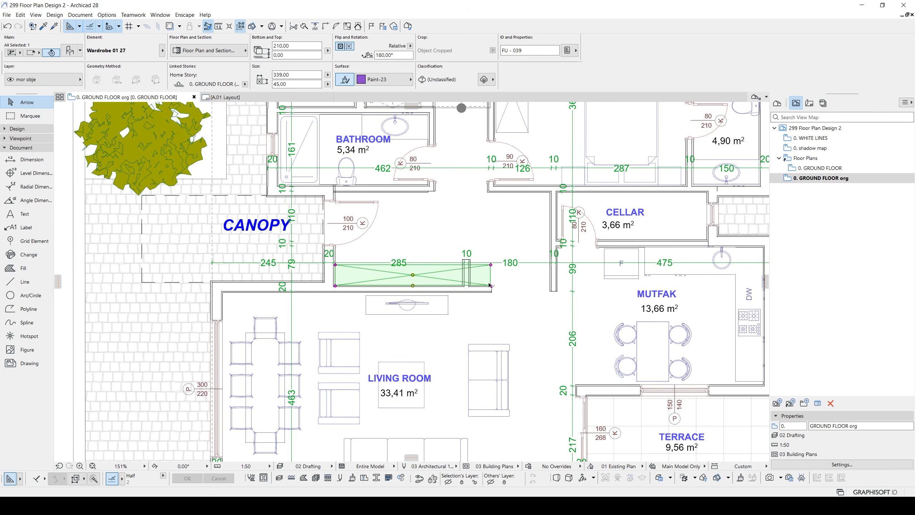
{"action": "left_click", "coordinate": [490, 285]}
{"action": "scroll", "coordinate": [482, 283], "scroll_direction": "up", "scroll_amount": 3}
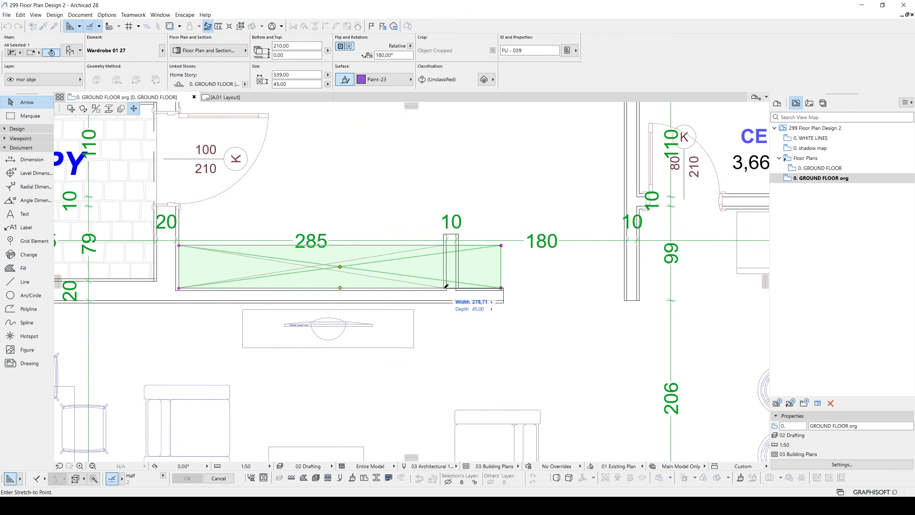
{"action": "left_click", "coordinate": [446, 286]}
{"action": "scroll", "coordinate": [451, 243], "scroll_direction": "down", "scroll_amount": 5}
{"action": "key", "text": "Escape"}
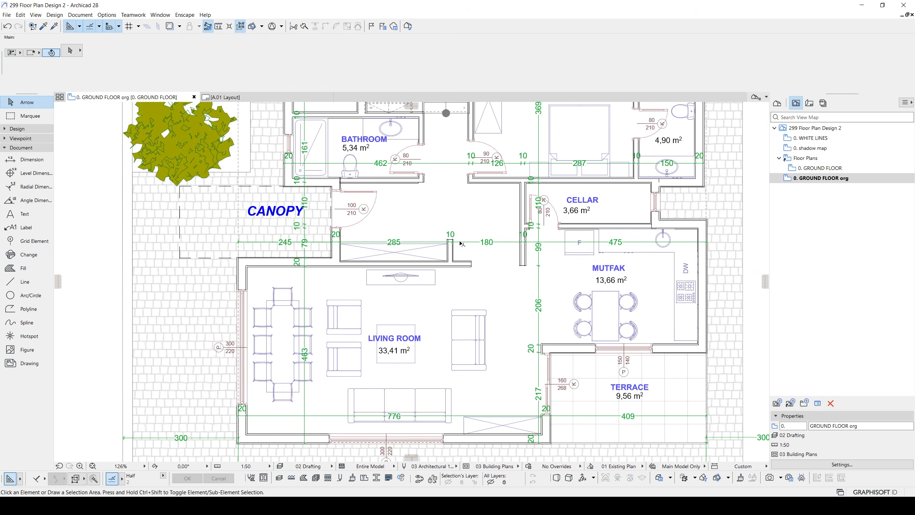
- Check the moved wall and the shortened wardrobe on the A.01 layout
{"action": "left_click", "coordinate": [251, 97]}
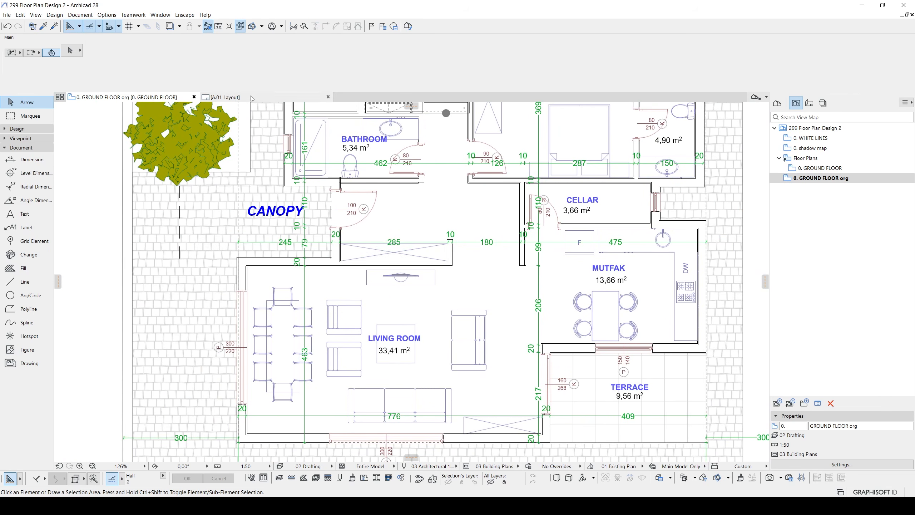
{"action": "scroll", "coordinate": [454, 288], "scroll_direction": "up", "scroll_amount": 5}
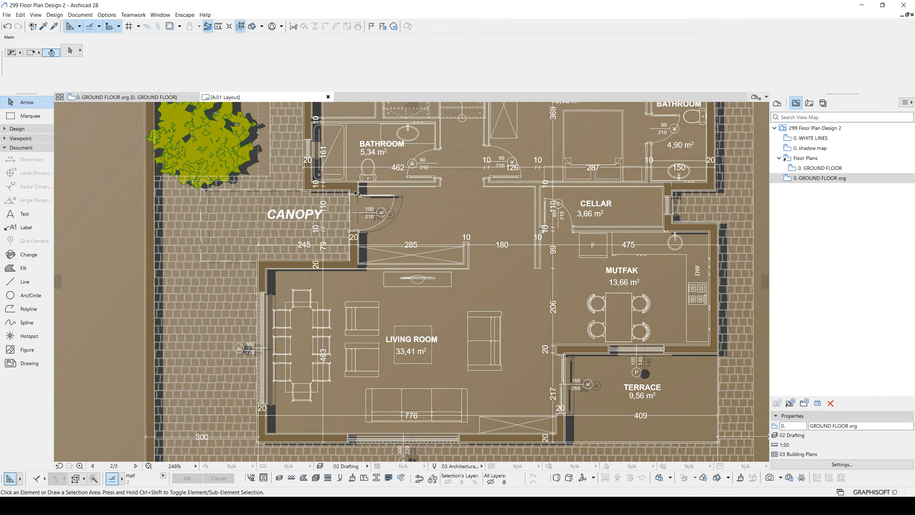
- In the GROUND FLOOR org view, draw two crossing diagonal 10LUK DUVAR walls between the hall and living room, the first about 500 cm long
{"action": "left_click", "coordinate": [166, 97]}
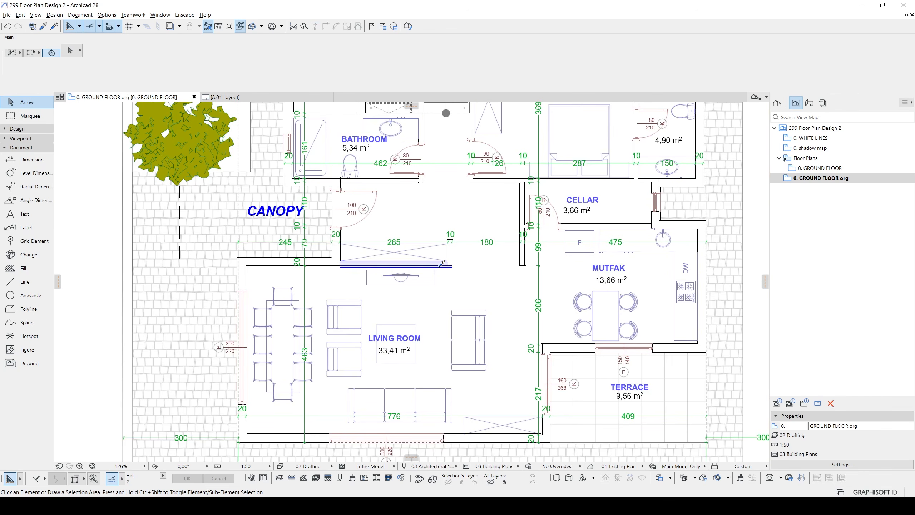
{"action": "left_click", "coordinate": [442, 264], "text": "alt"}
{"action": "left_click", "coordinate": [467, 210]}
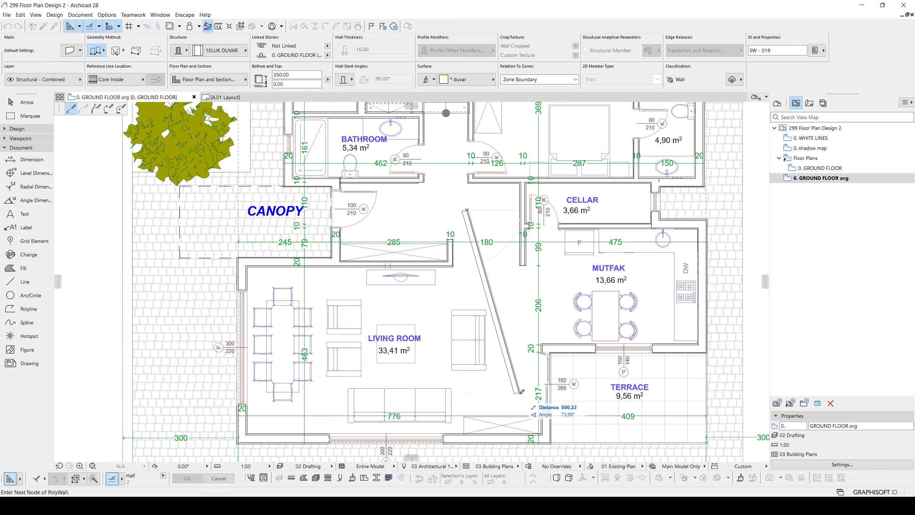
{"action": "double_click", "coordinate": [521, 394]}
{"action": "left_click", "coordinate": [506, 204]}
{"action": "double_click", "coordinate": [389, 358]}
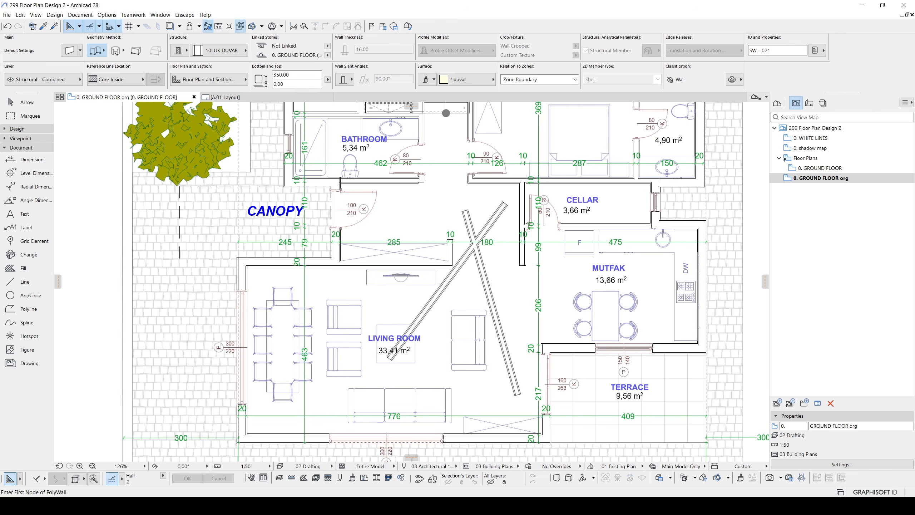
- Examine how the two crossing test walls appear on the A.01 layout, close up and across the whole plan
{"action": "left_click", "coordinate": [222, 97]}
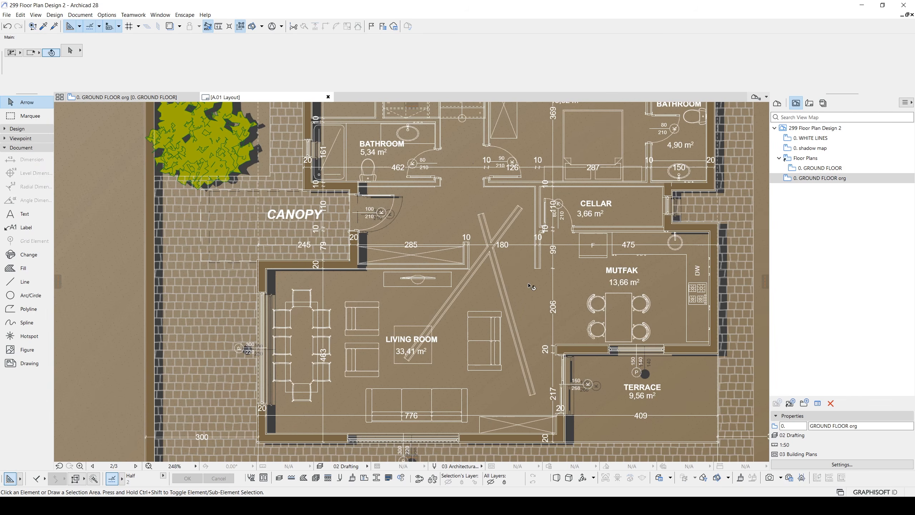
{"action": "scroll", "coordinate": [525, 278], "scroll_direction": "down", "scroll_amount": 3}
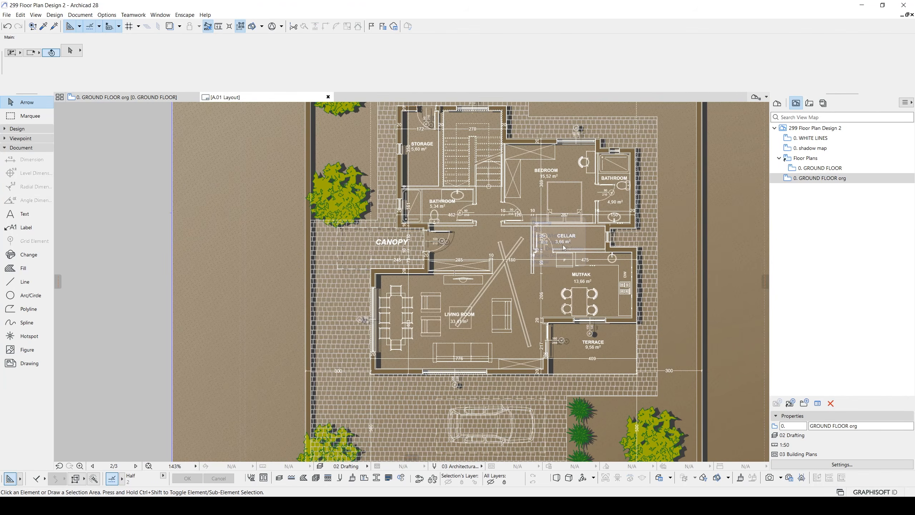
{"action": "scroll", "coordinate": [502, 241], "scroll_direction": "down", "scroll_amount": 2}
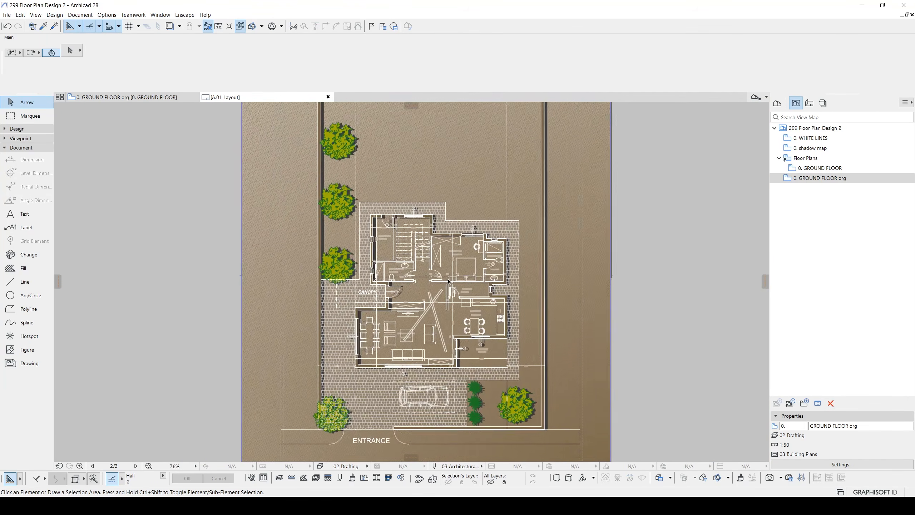
{"action": "scroll", "coordinate": [450, 277], "scroll_direction": "up", "scroll_amount": 3}
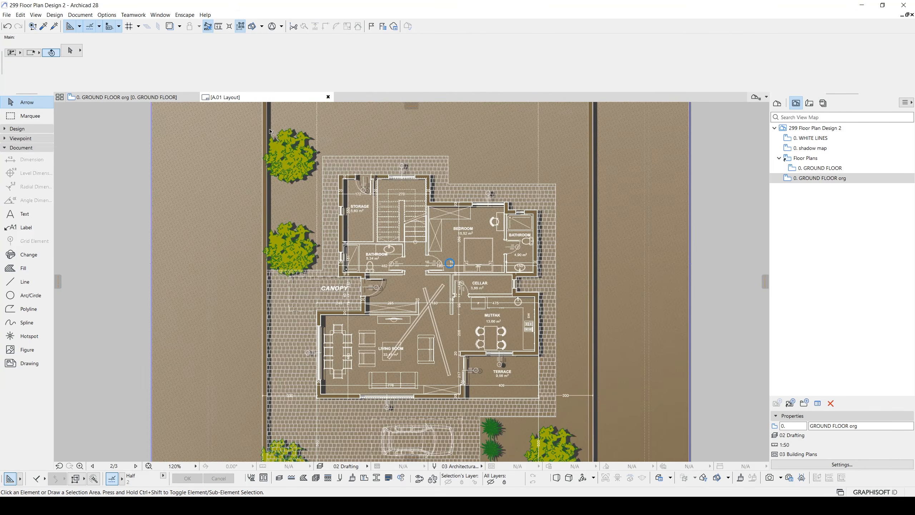